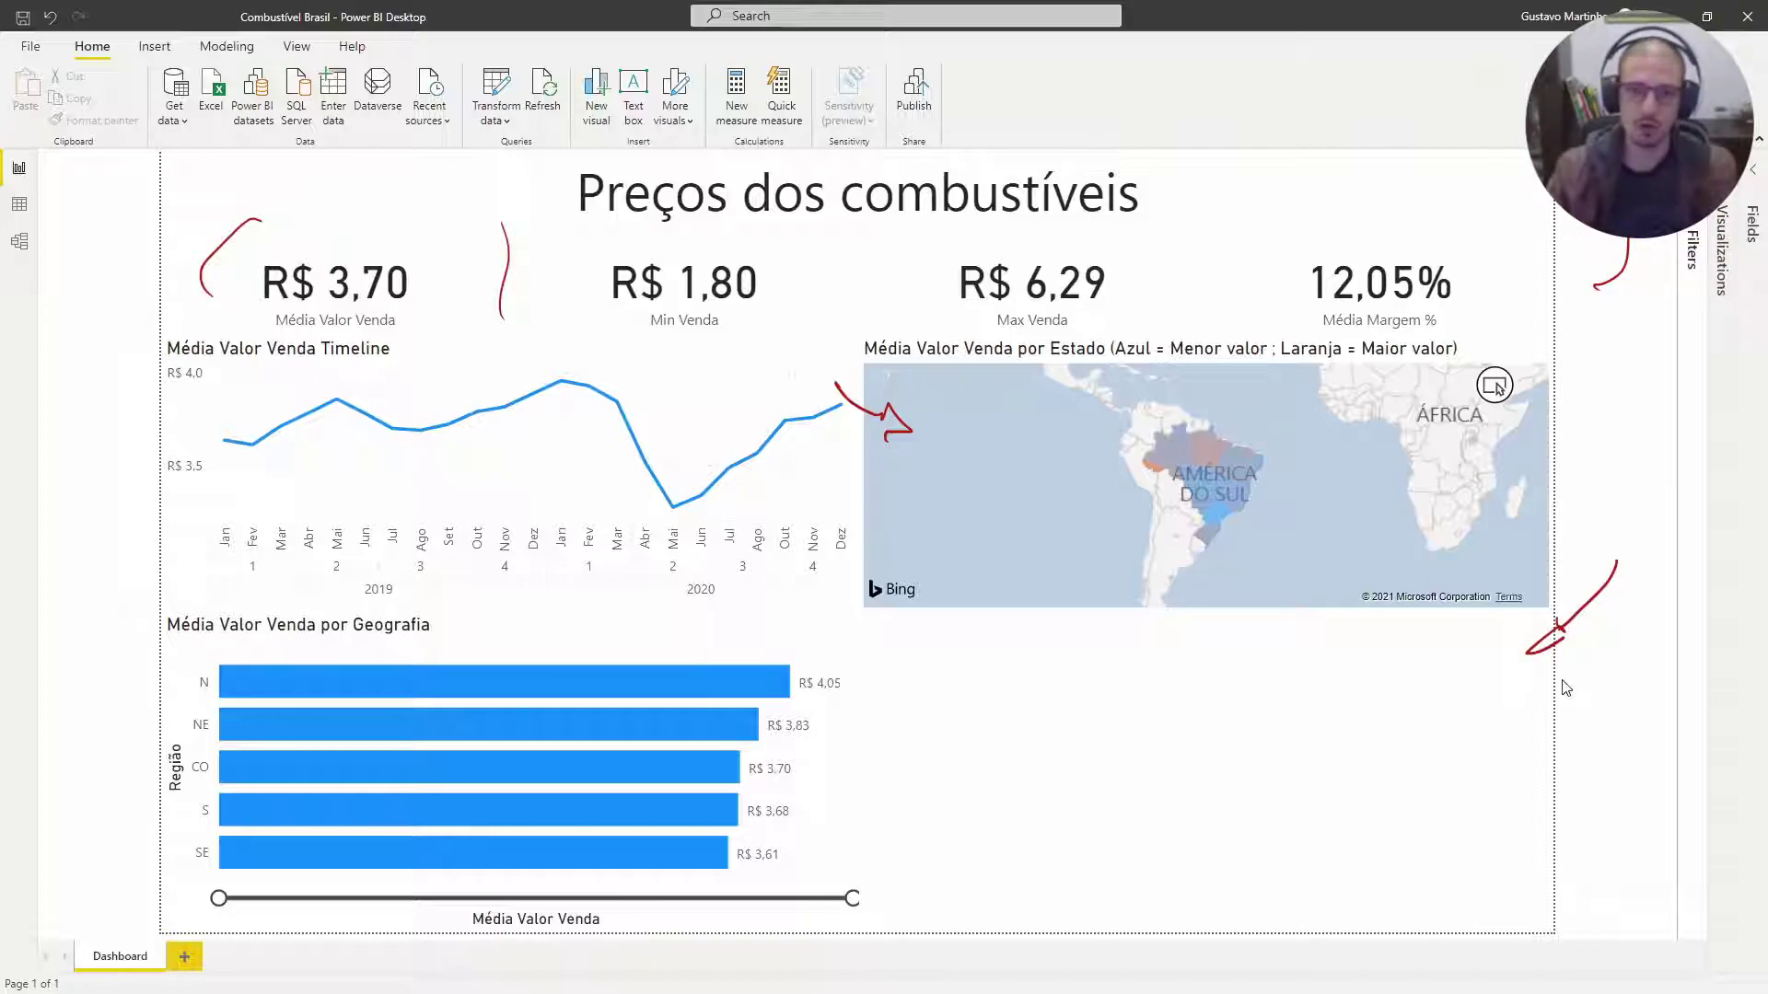
- Insert an empty matrix visual in the free area below the map on the Dashboard page
{"action": "key", "text": "Escape"}
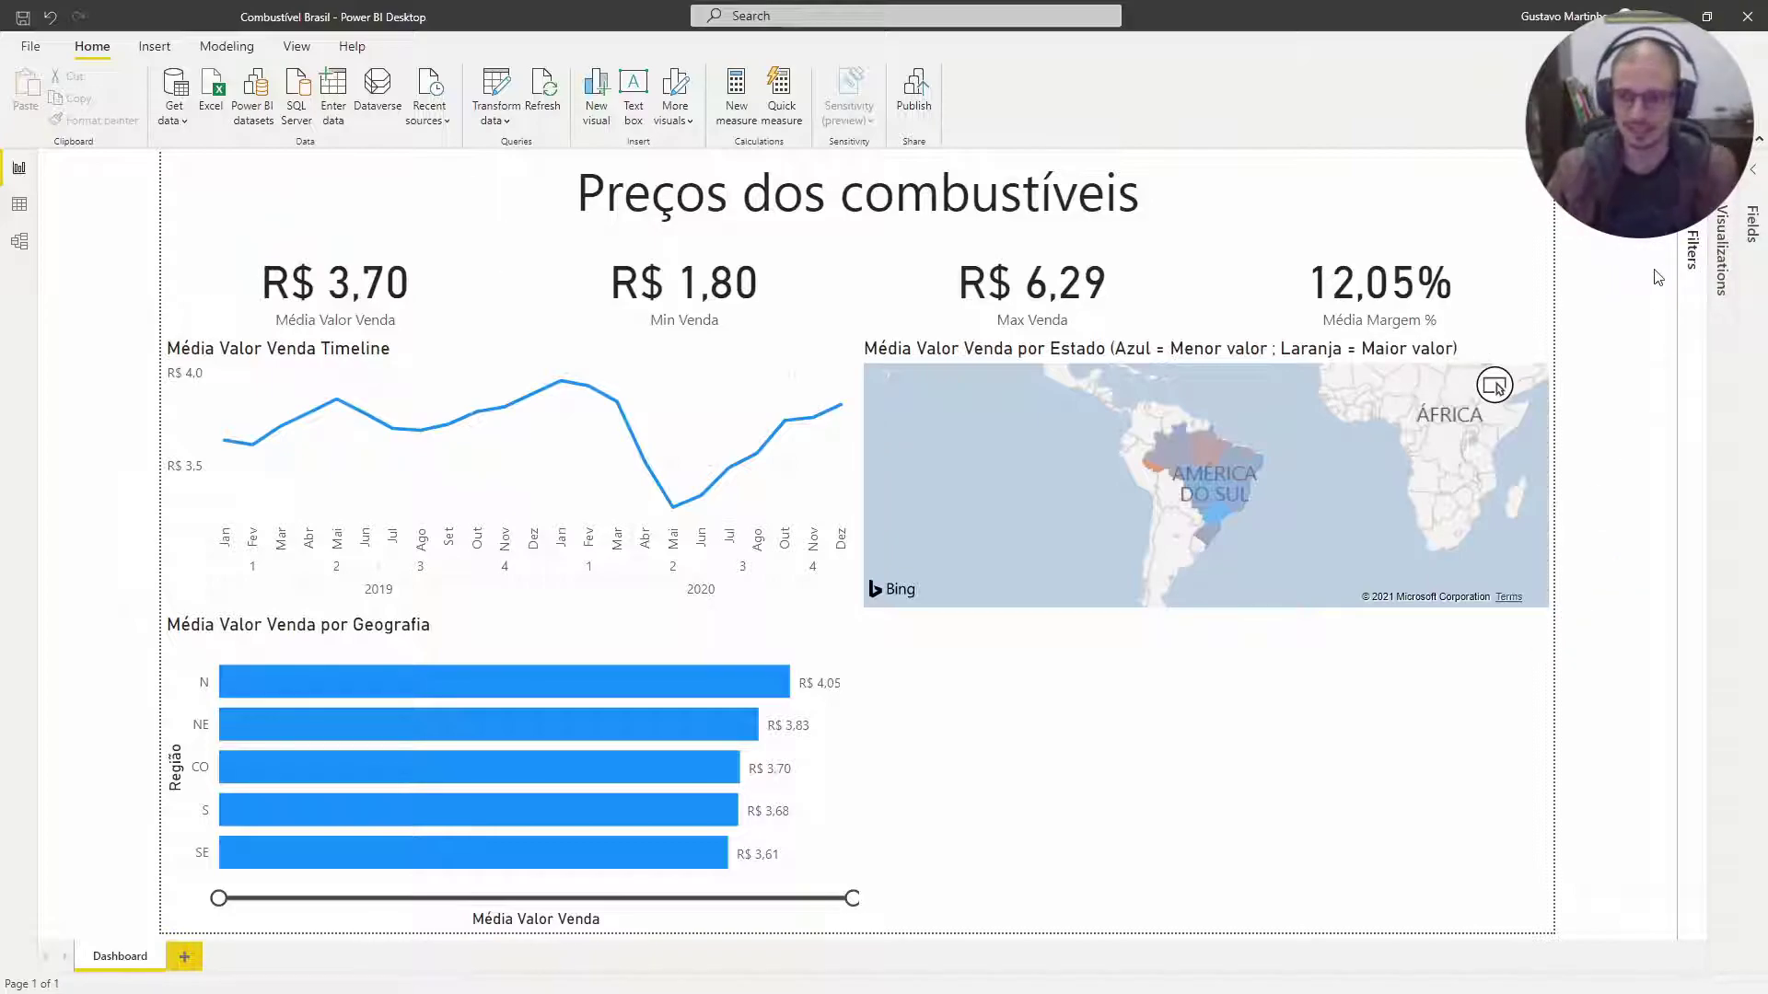
{"action": "left_click", "coordinate": [1722, 244]}
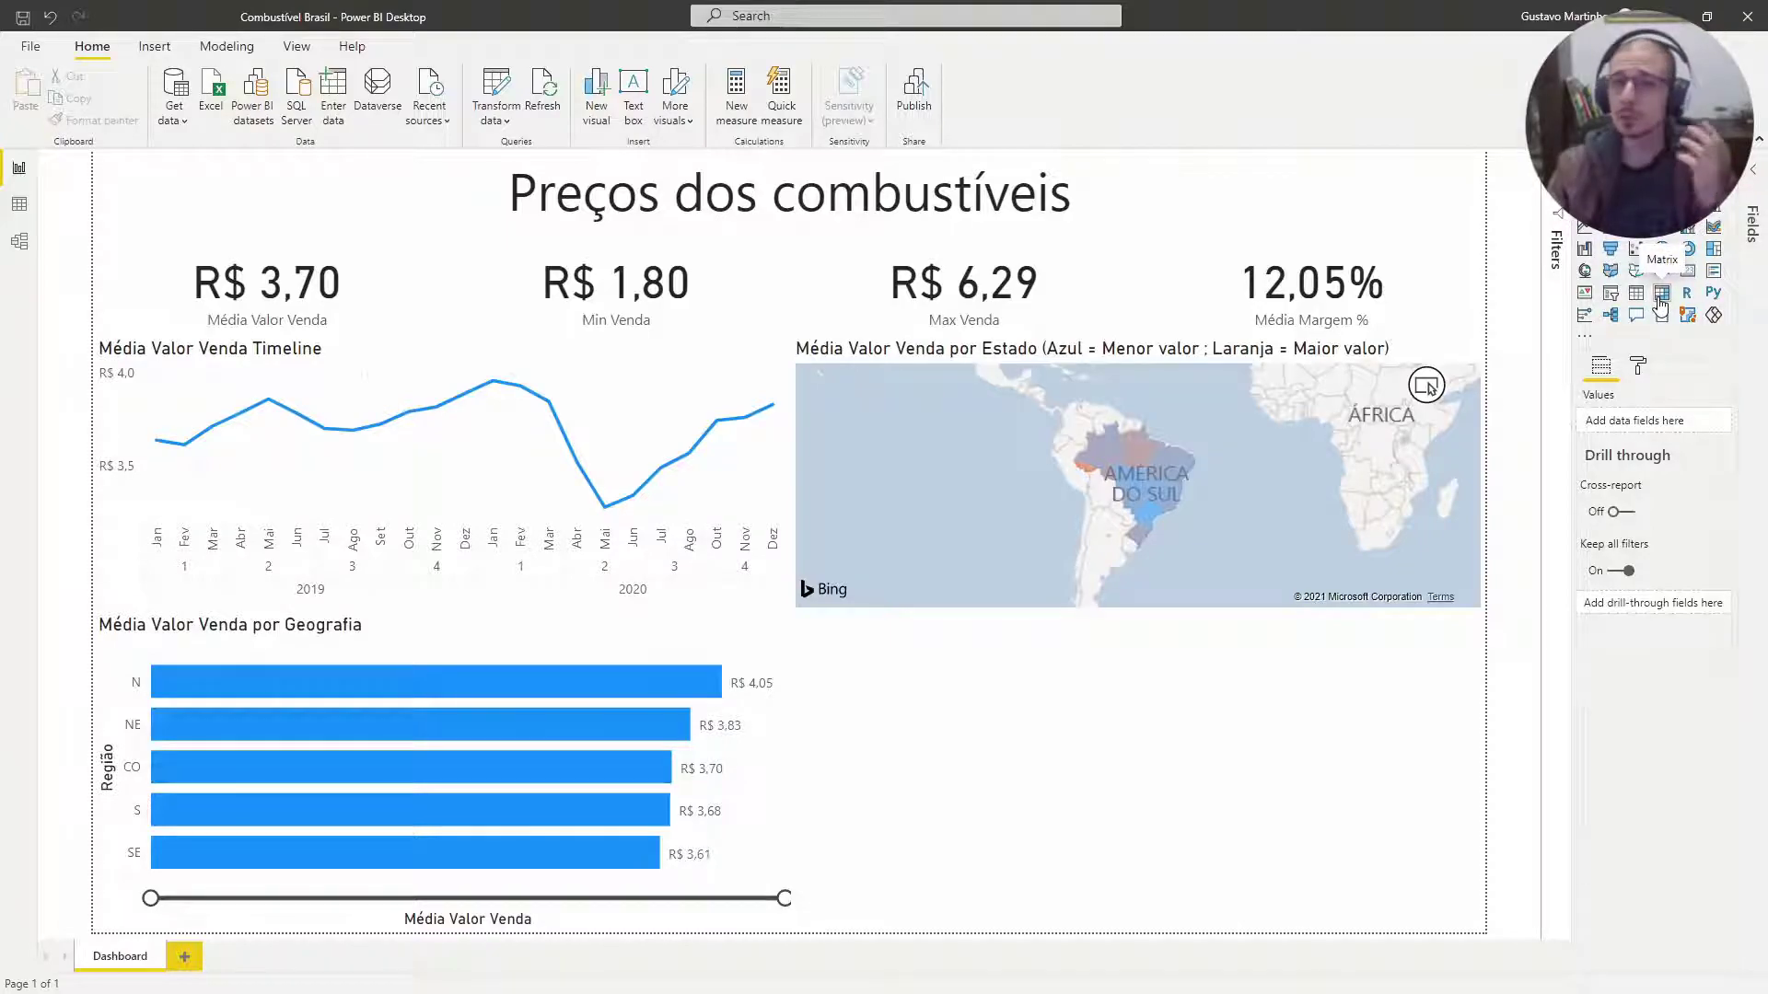
{"action": "left_click", "coordinate": [1660, 297]}
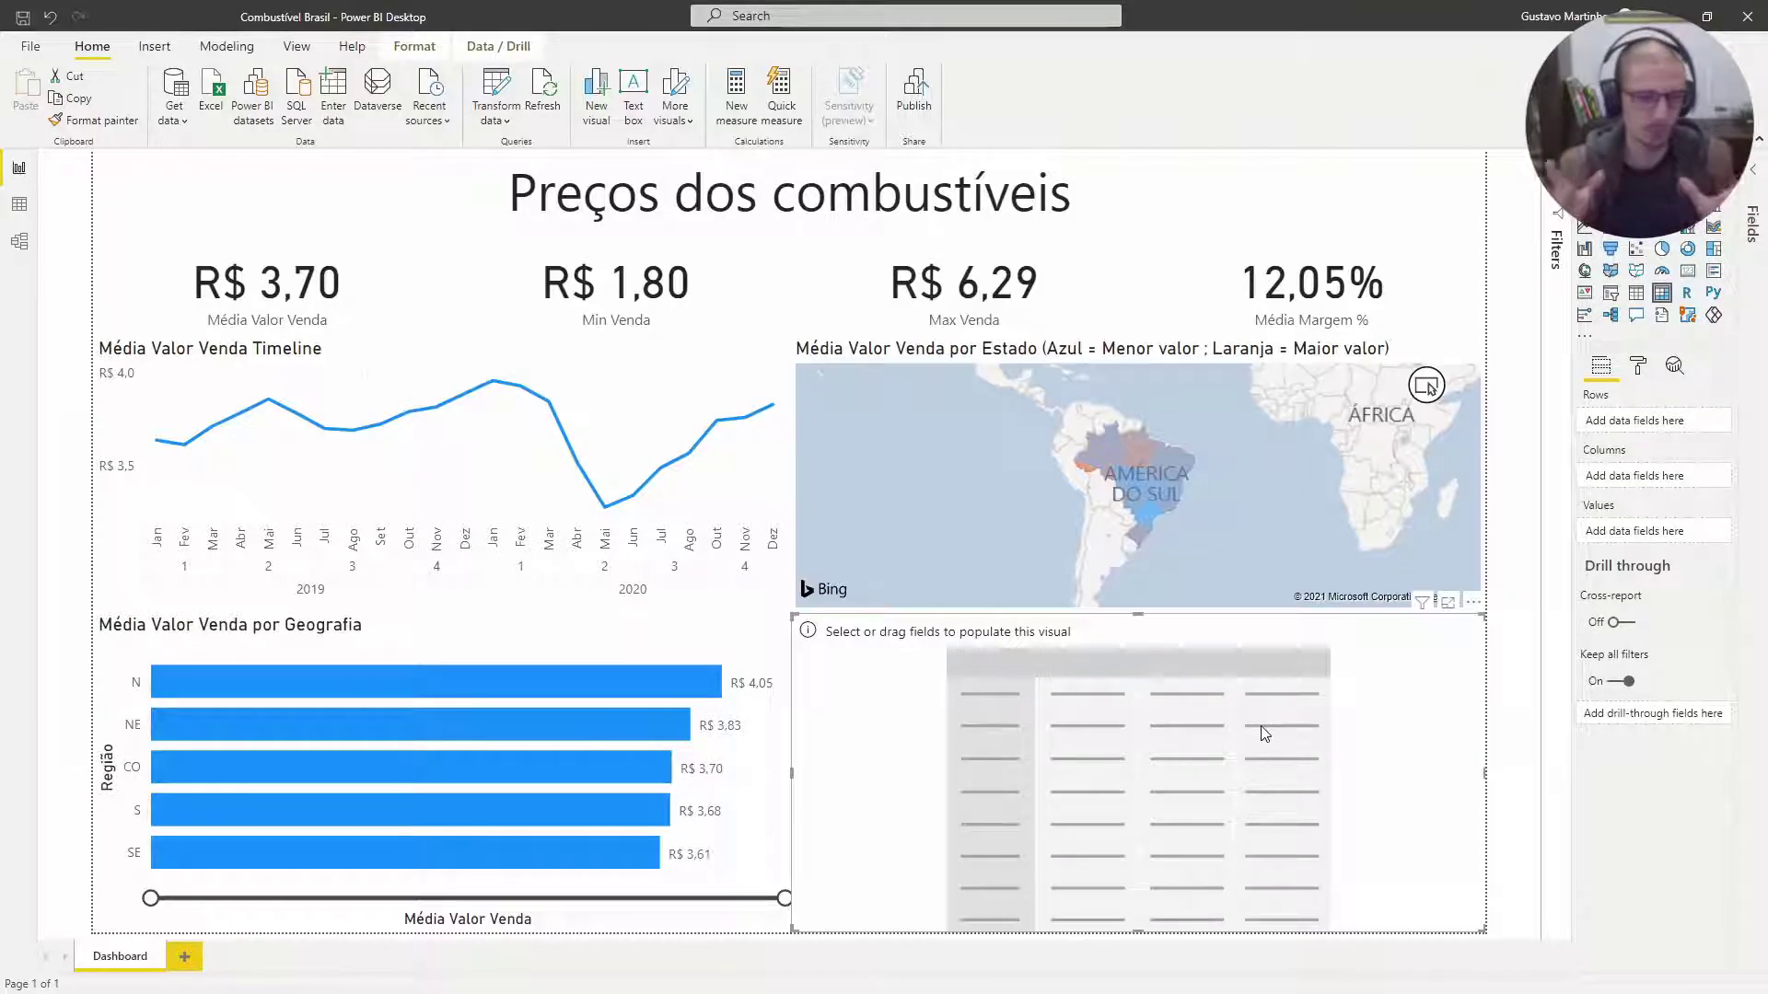
- Add the Região and Estado fields from Ft_Database's Geografia folder to the matrix rows, with Estado below Região
{"action": "left_click", "coordinate": [1753, 231]}
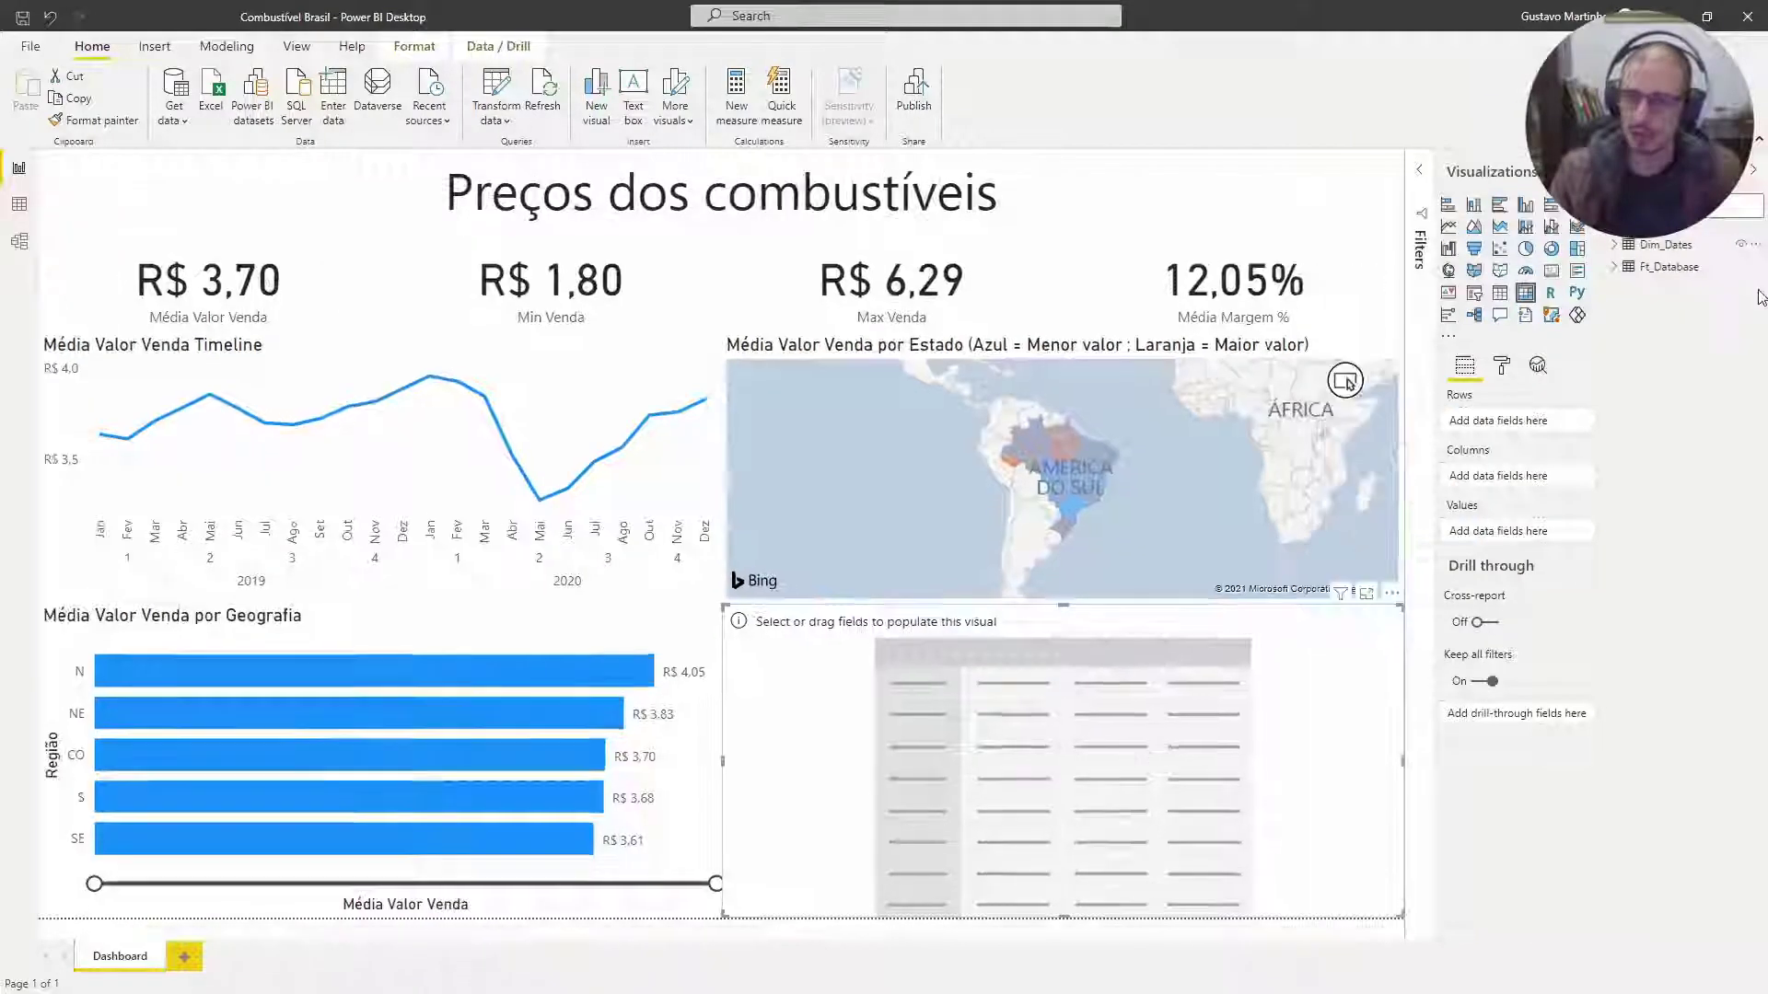
{"action": "left_click", "coordinate": [1615, 266]}
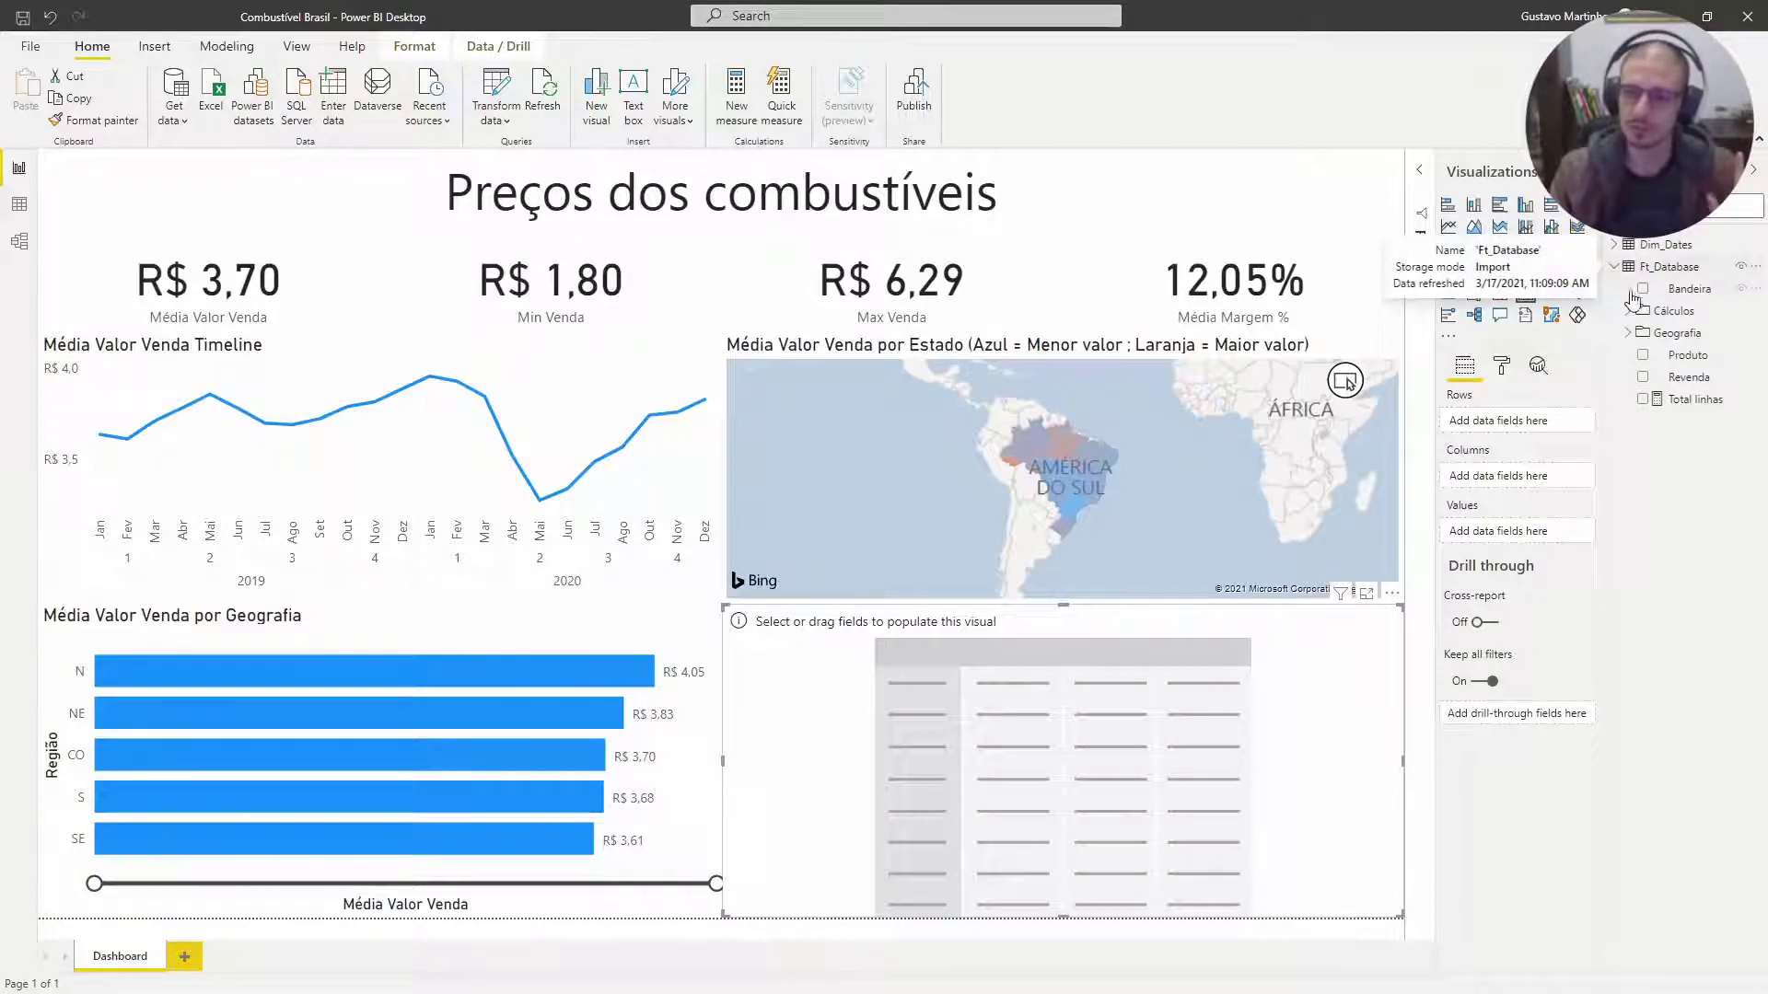
{"action": "left_click", "coordinate": [1628, 333]}
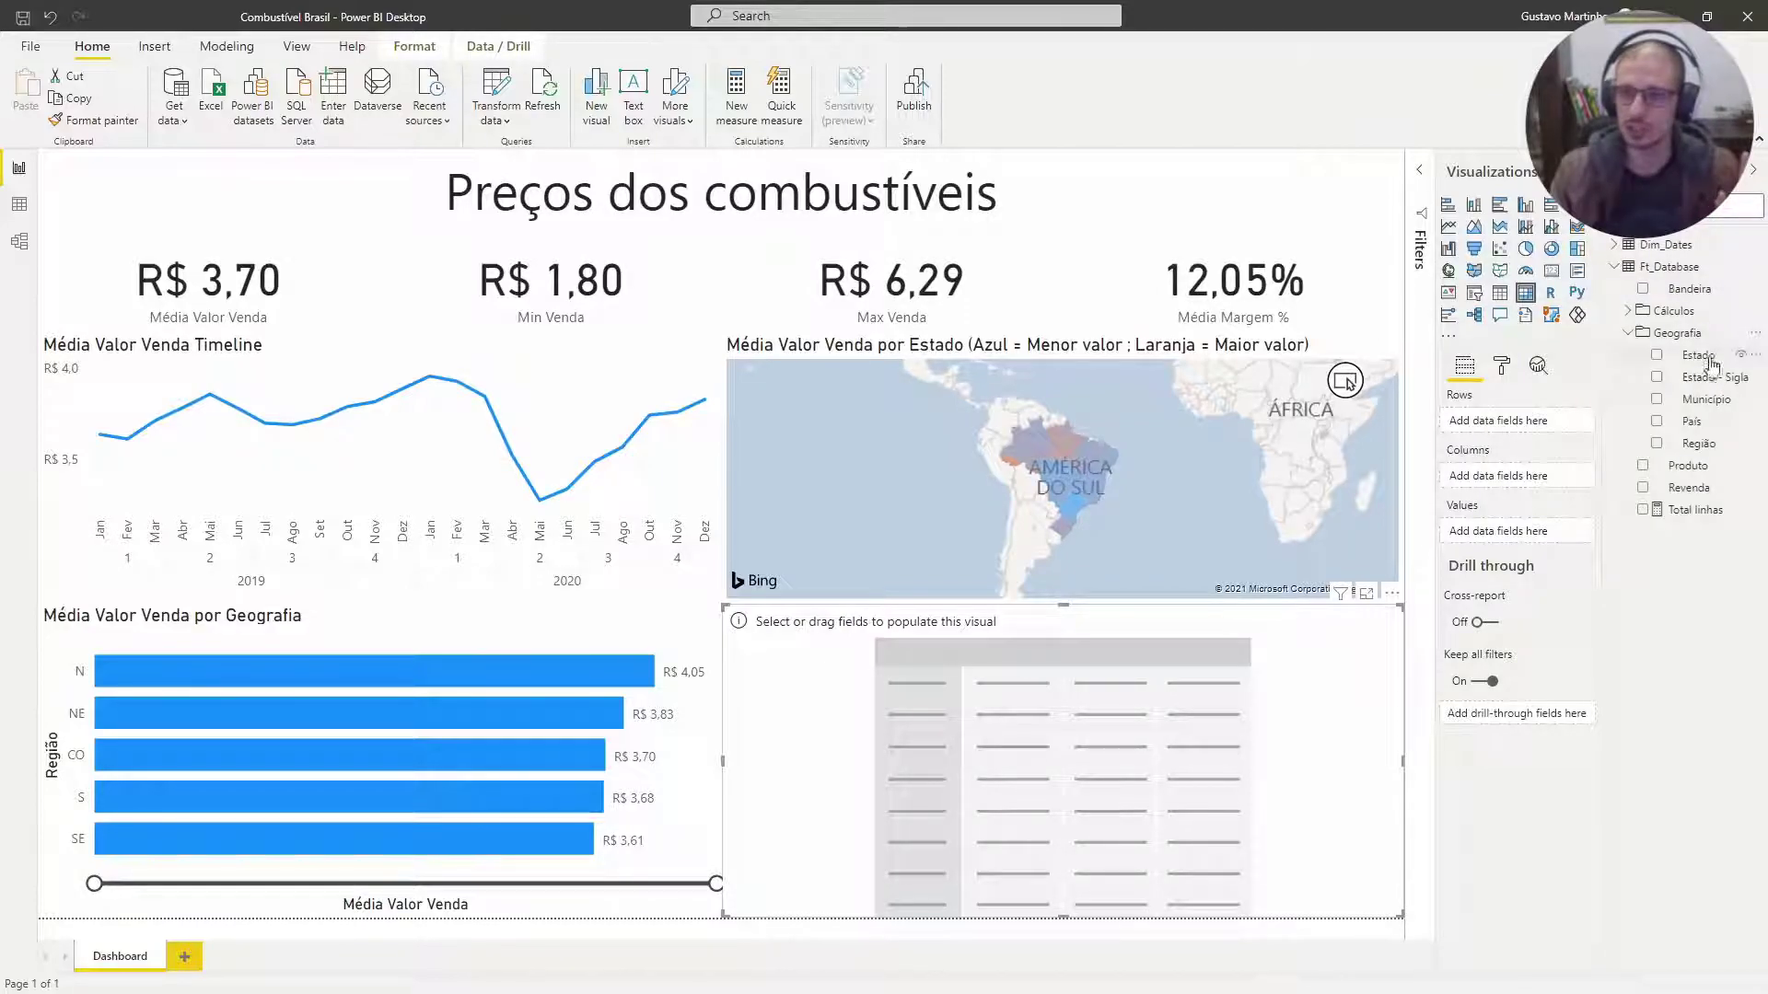
{"action": "left_click", "coordinate": [1673, 439]}
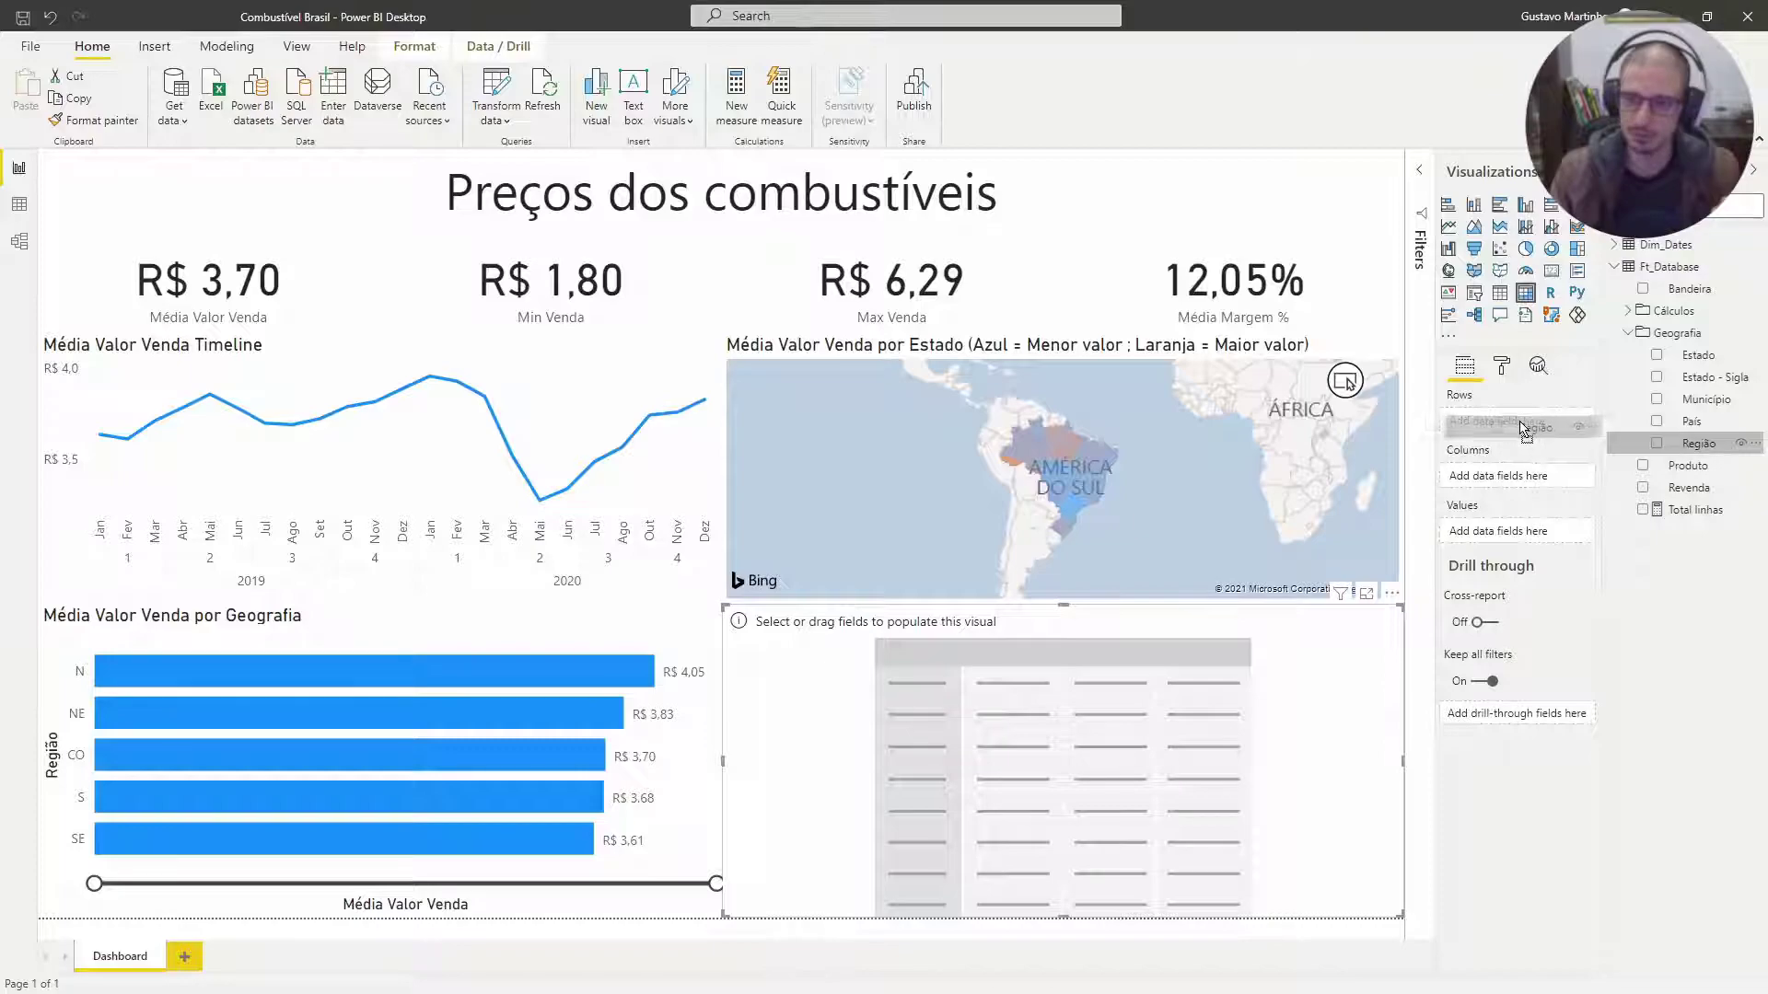
{"action": "left_click_drag", "start_coordinate": [1694, 356], "coordinate": [1539, 428]}
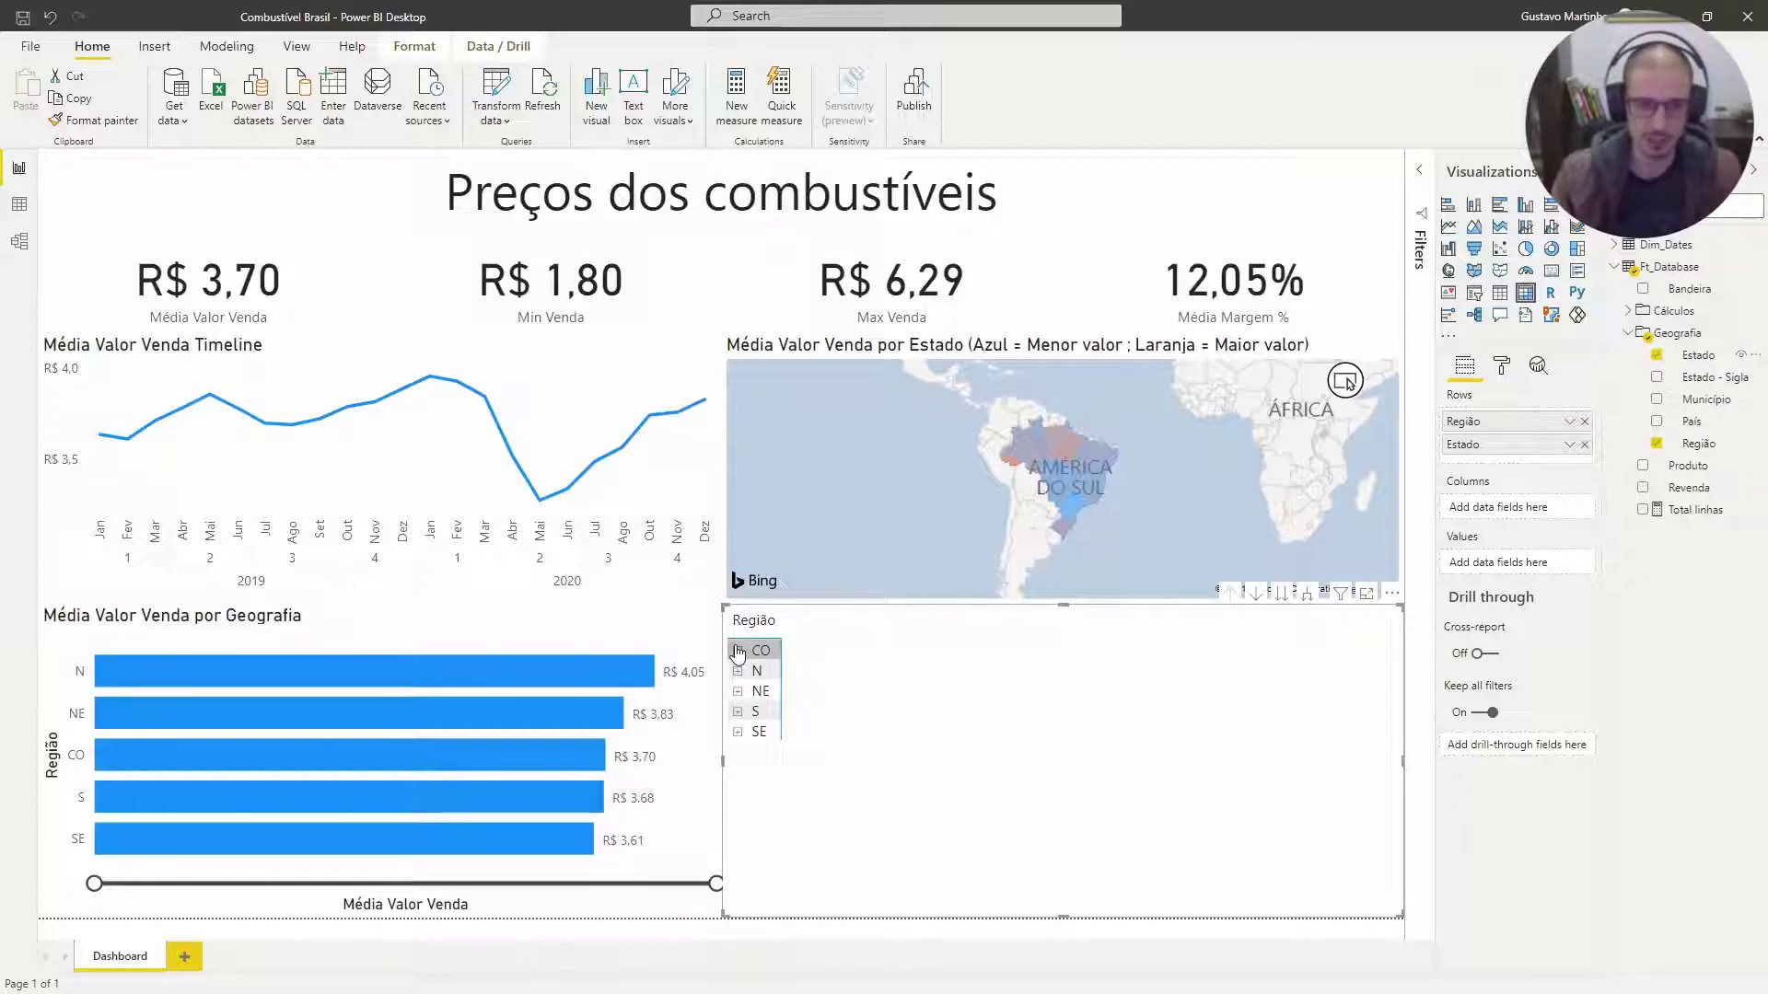
- Expand and select the CO region, try the visual as a table, and restore the matrix with CO collapsed
{"action": "left_click", "coordinate": [739, 651]}
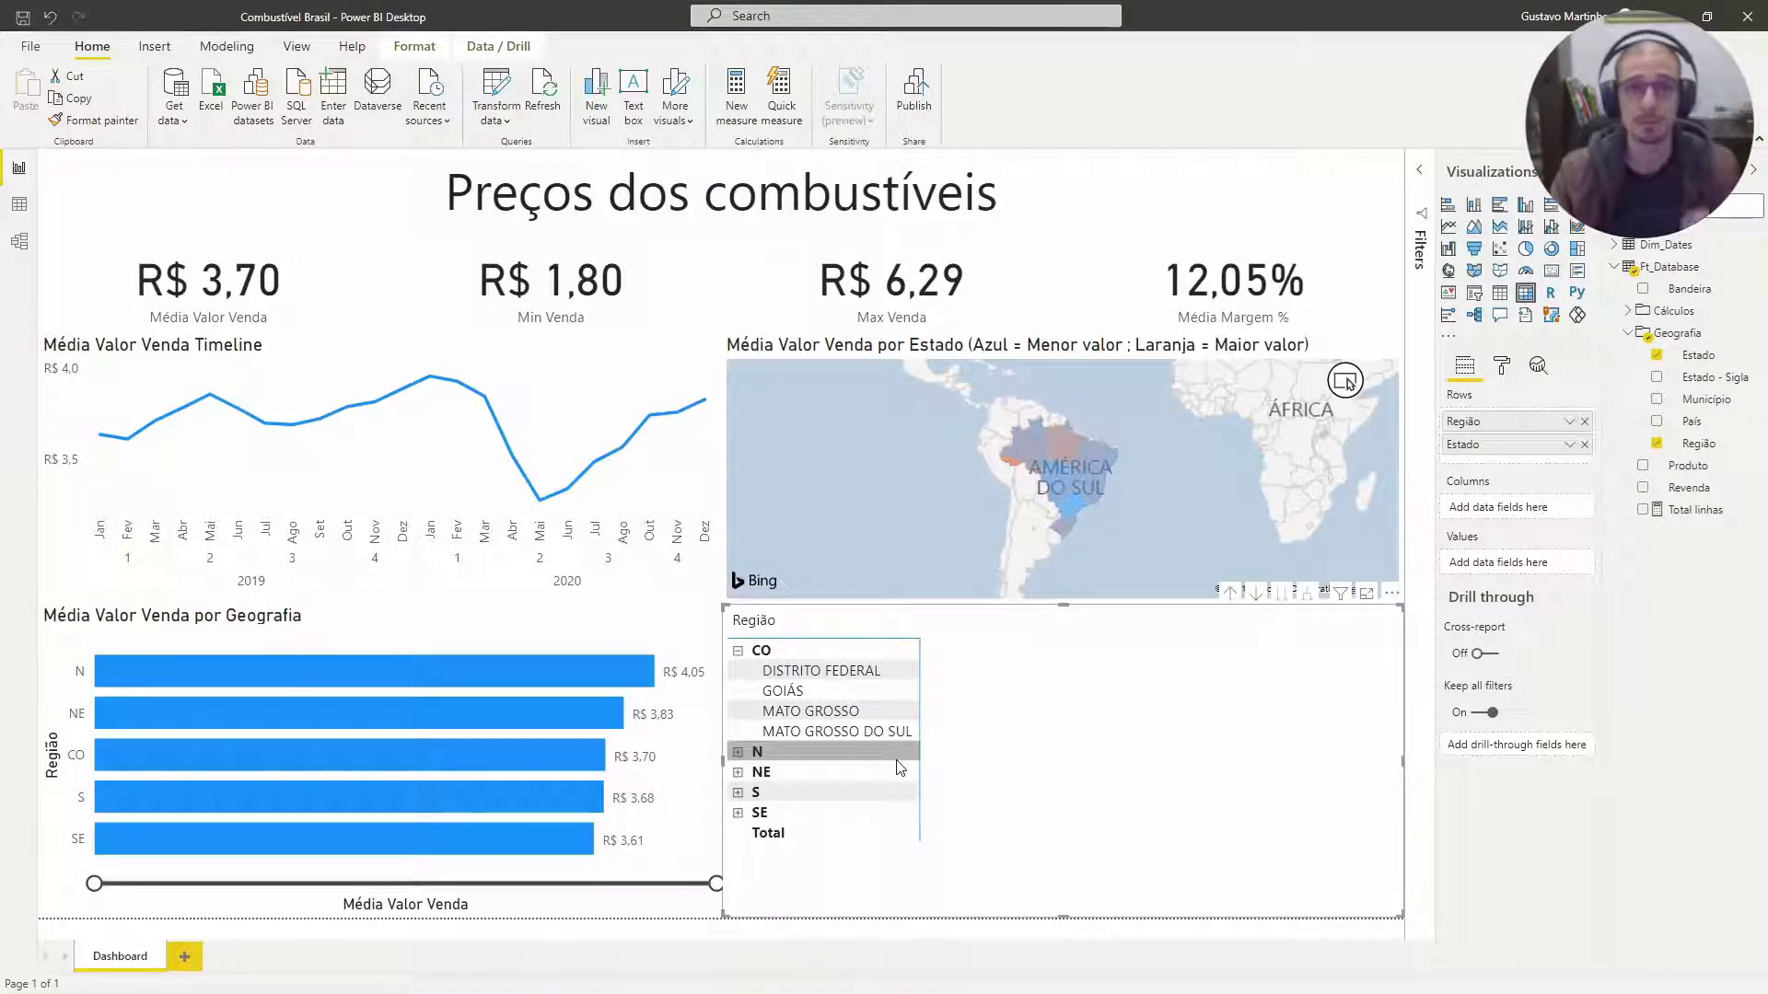
{"action": "left_click", "coordinate": [761, 651]}
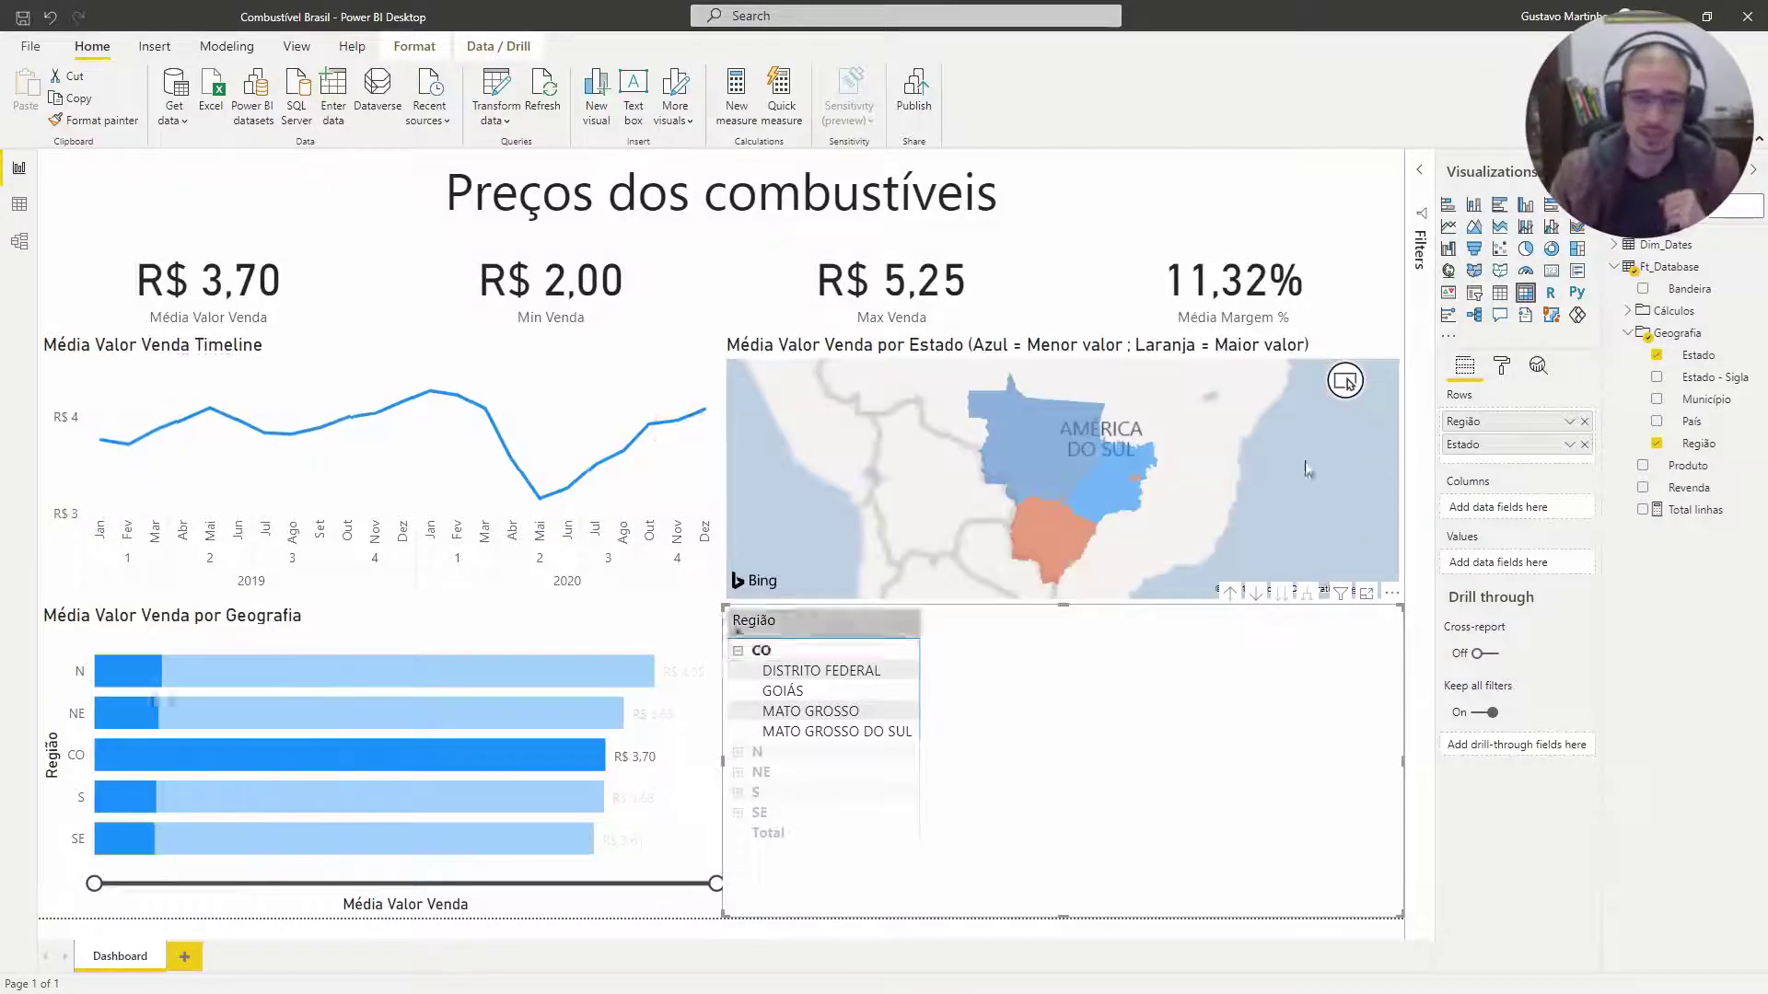
{"action": "left_click", "coordinate": [1498, 293]}
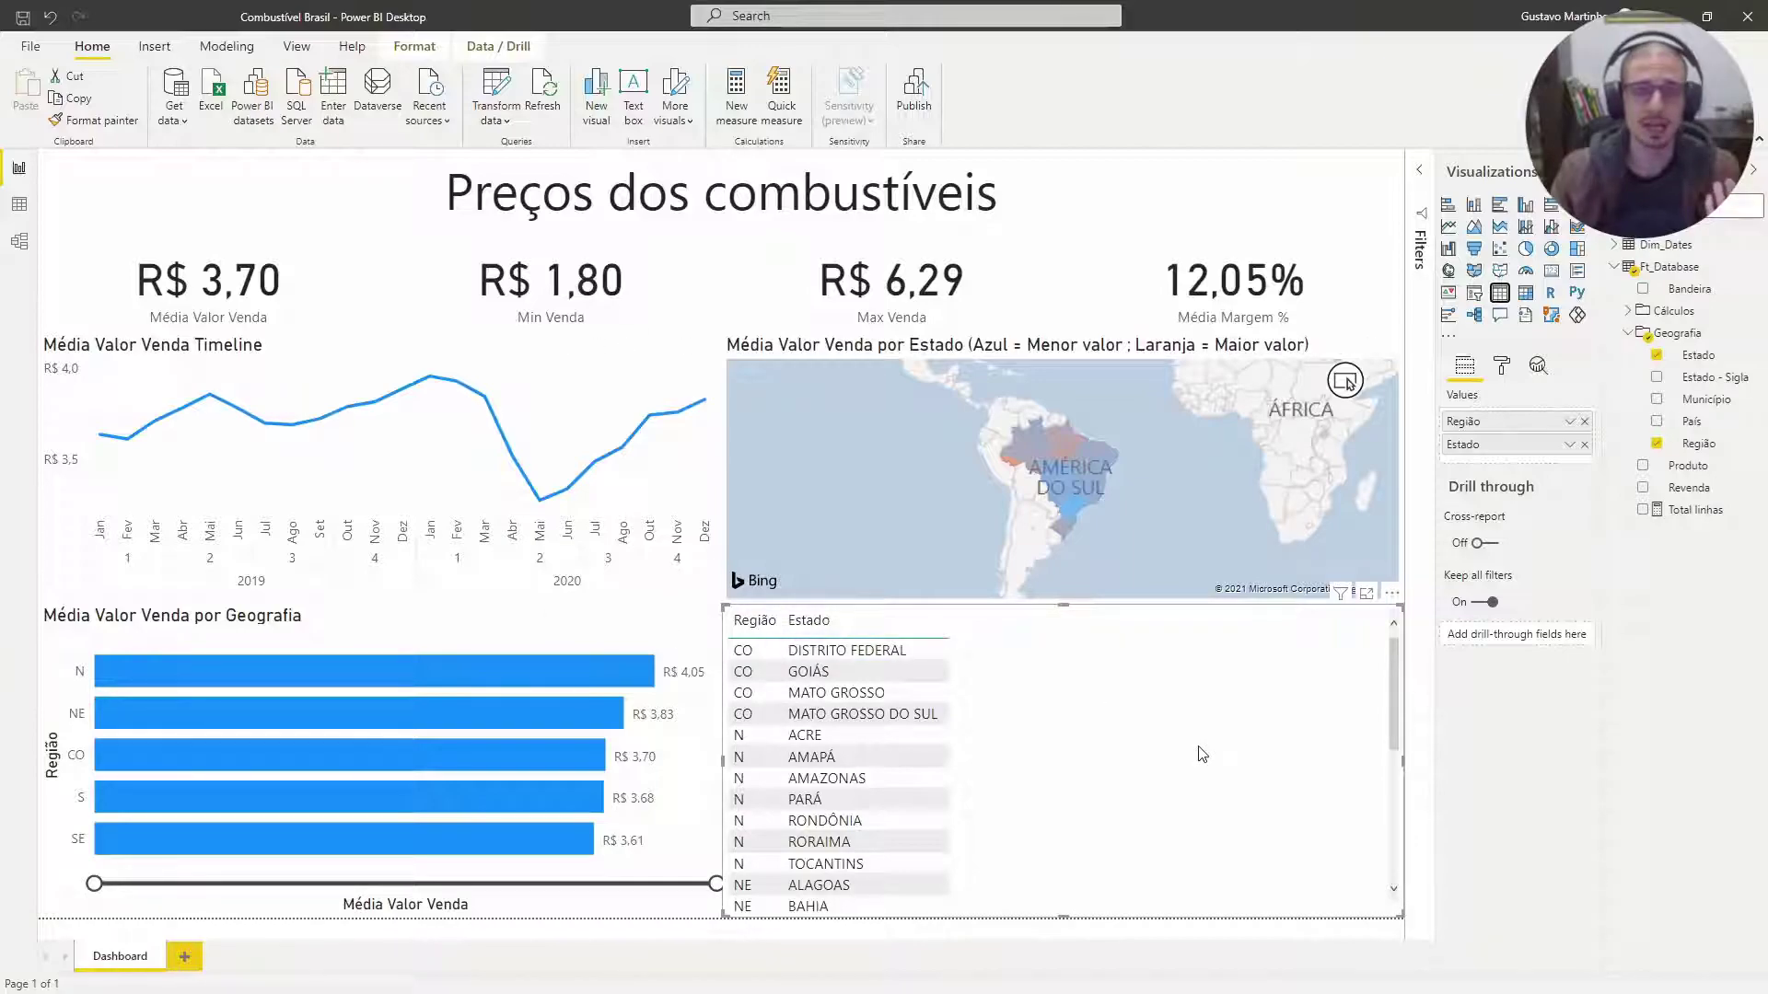
{"action": "left_click", "coordinate": [1524, 292]}
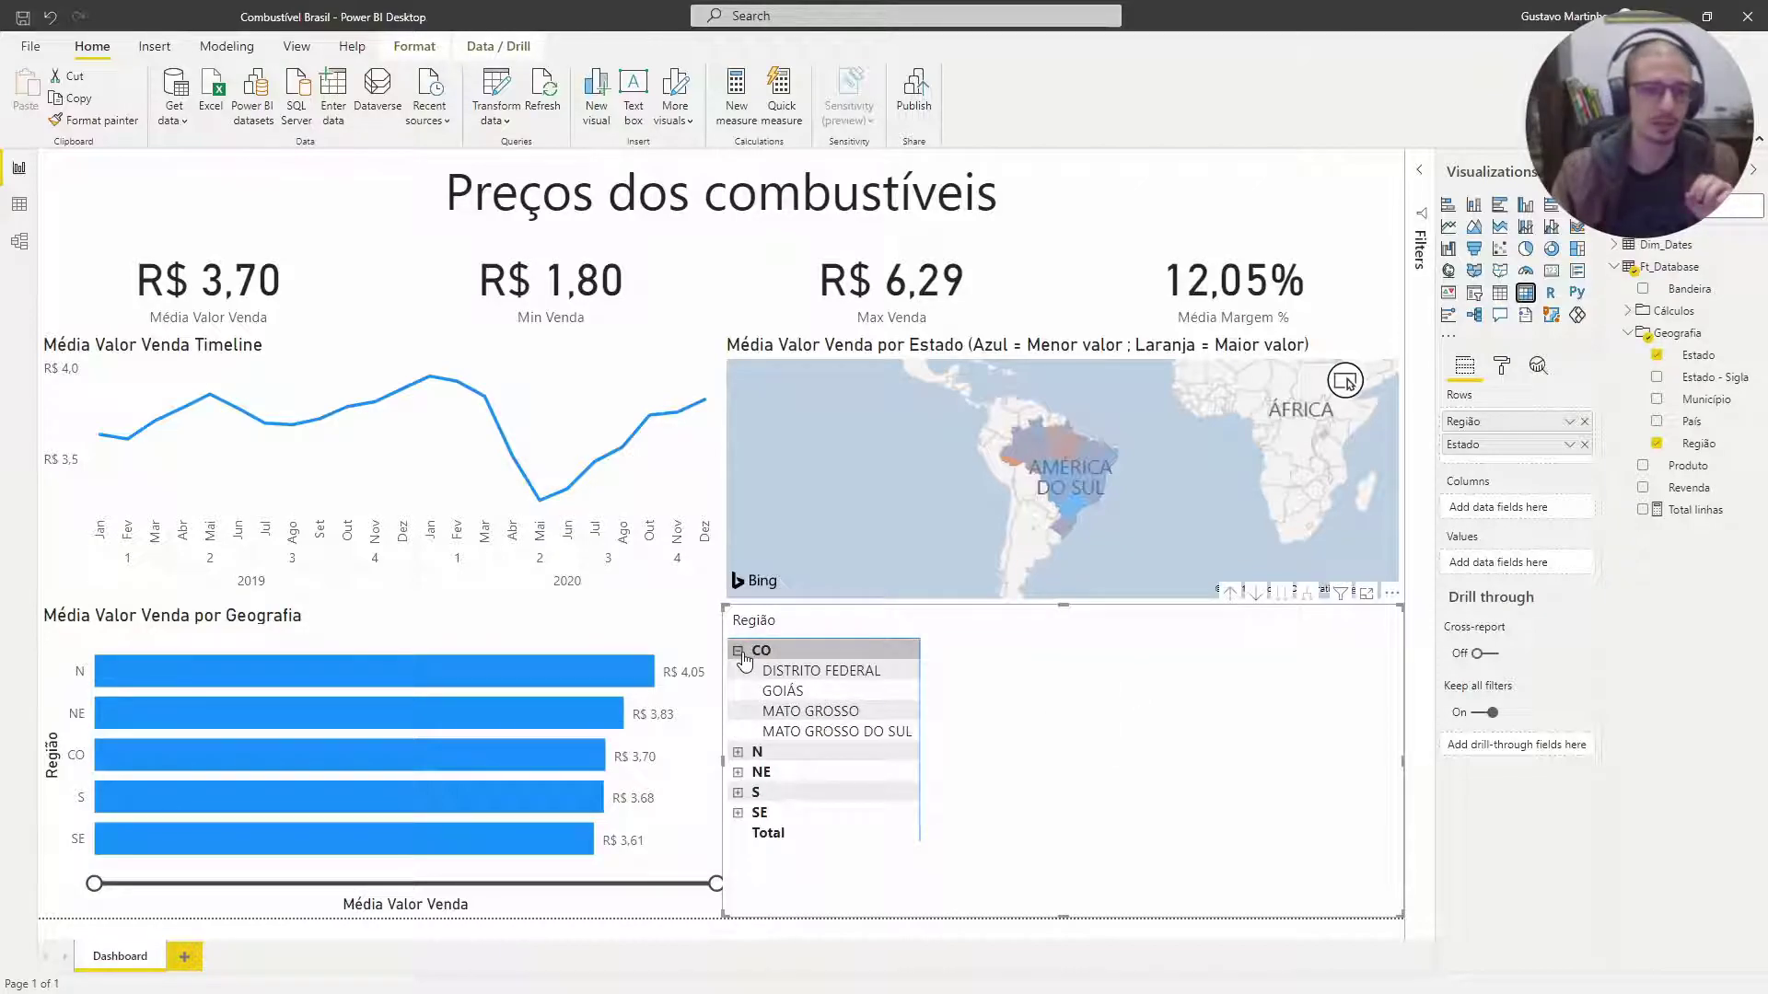
{"action": "left_click", "coordinate": [741, 652]}
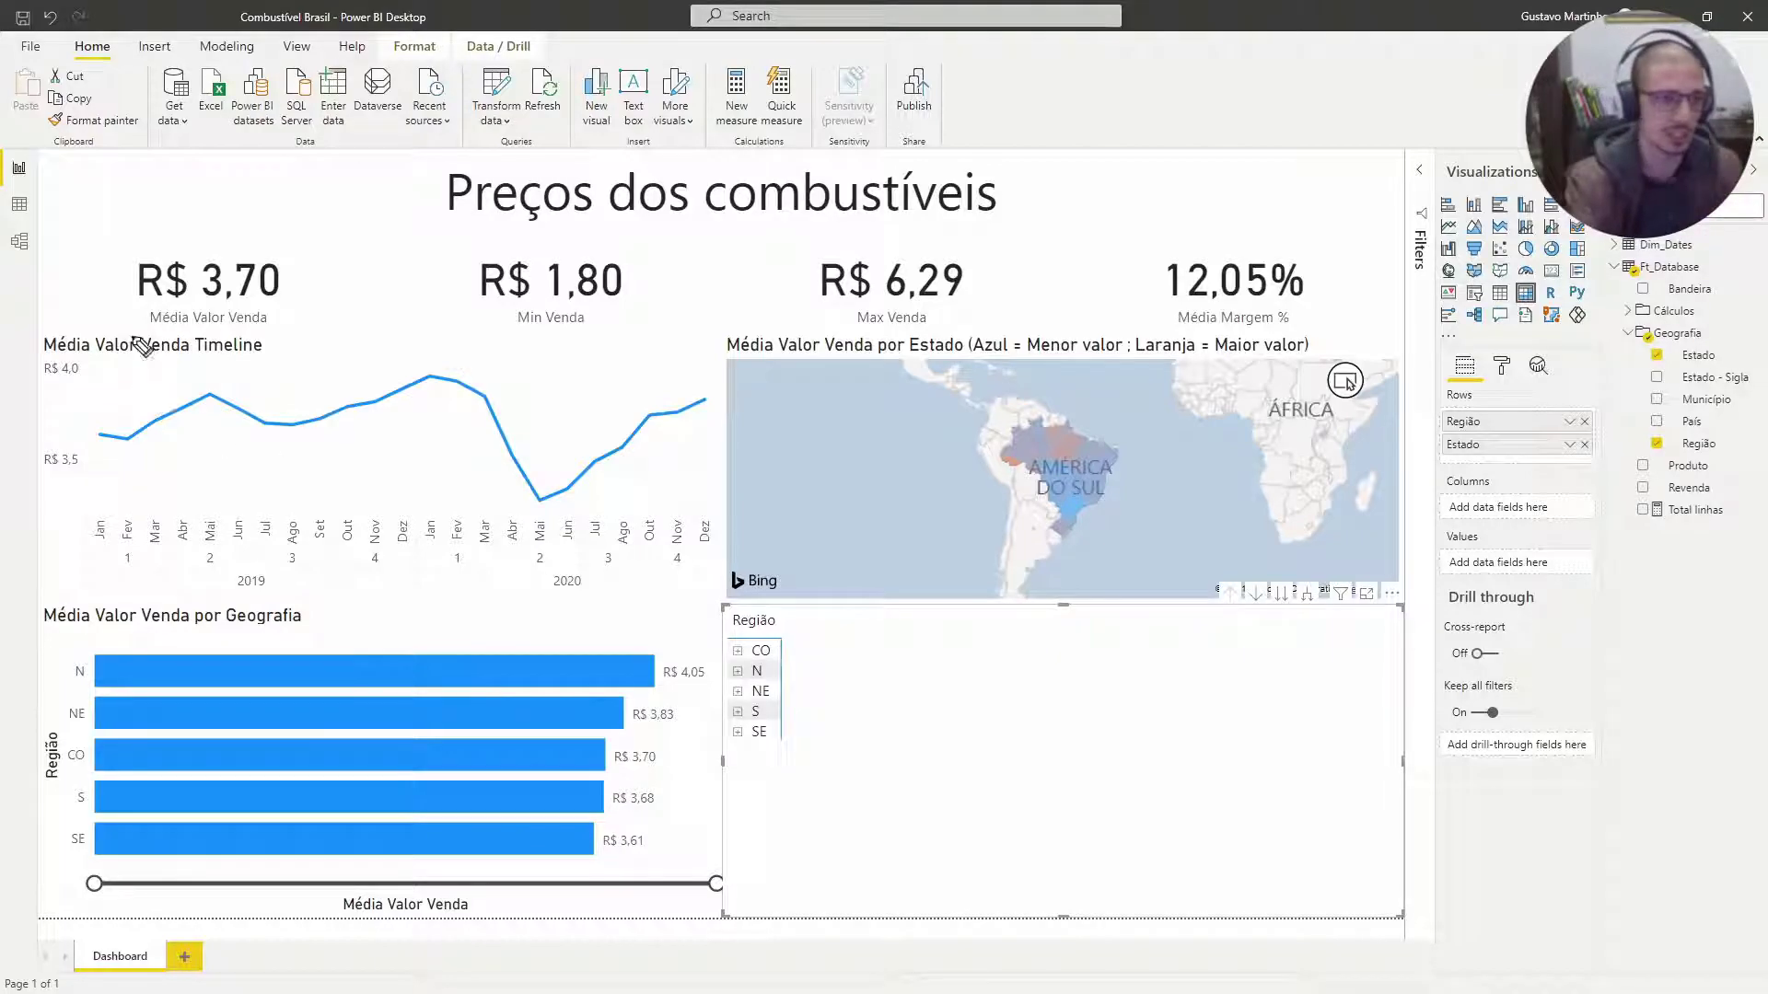
{"action": "mouse_move", "coordinate": [91, 318]}
{"action": "left_mouse_down"}
{"action": "mouse_move", "coordinate": [127, 324]}
{"action": "mouse_move", "coordinate": [116, 334]}
{"action": "left_mouse_up"}
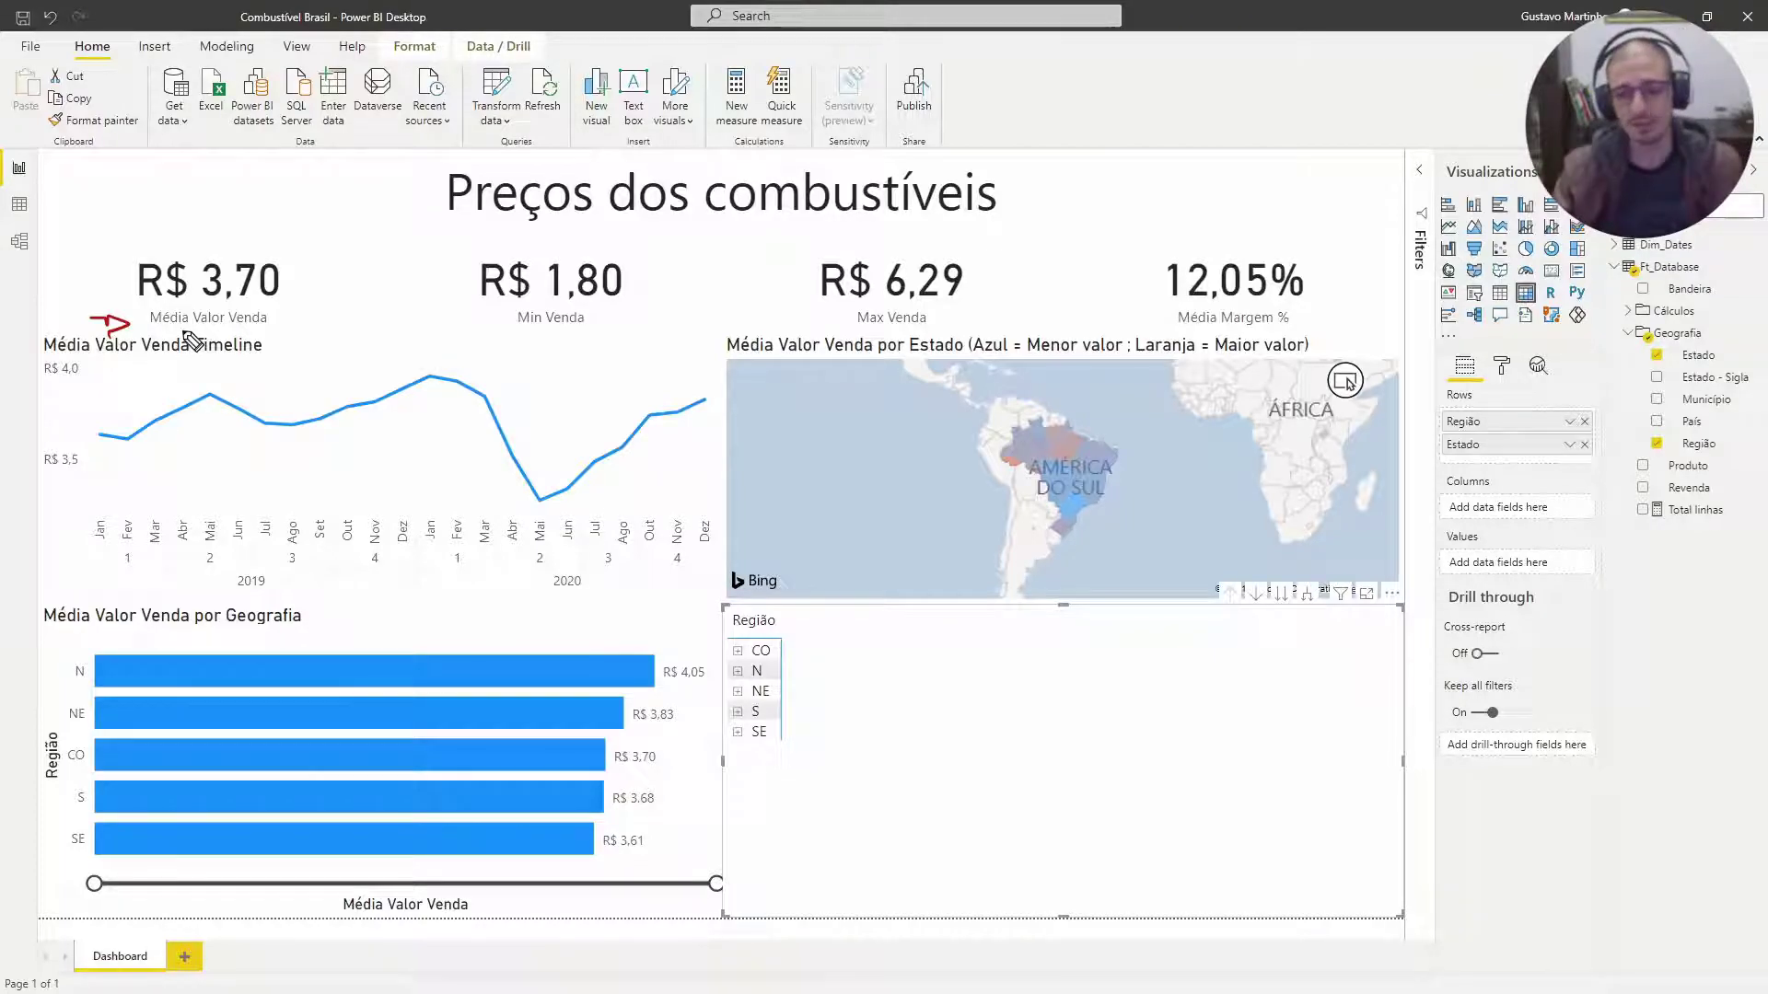
{"action": "key", "text": "Escape"}
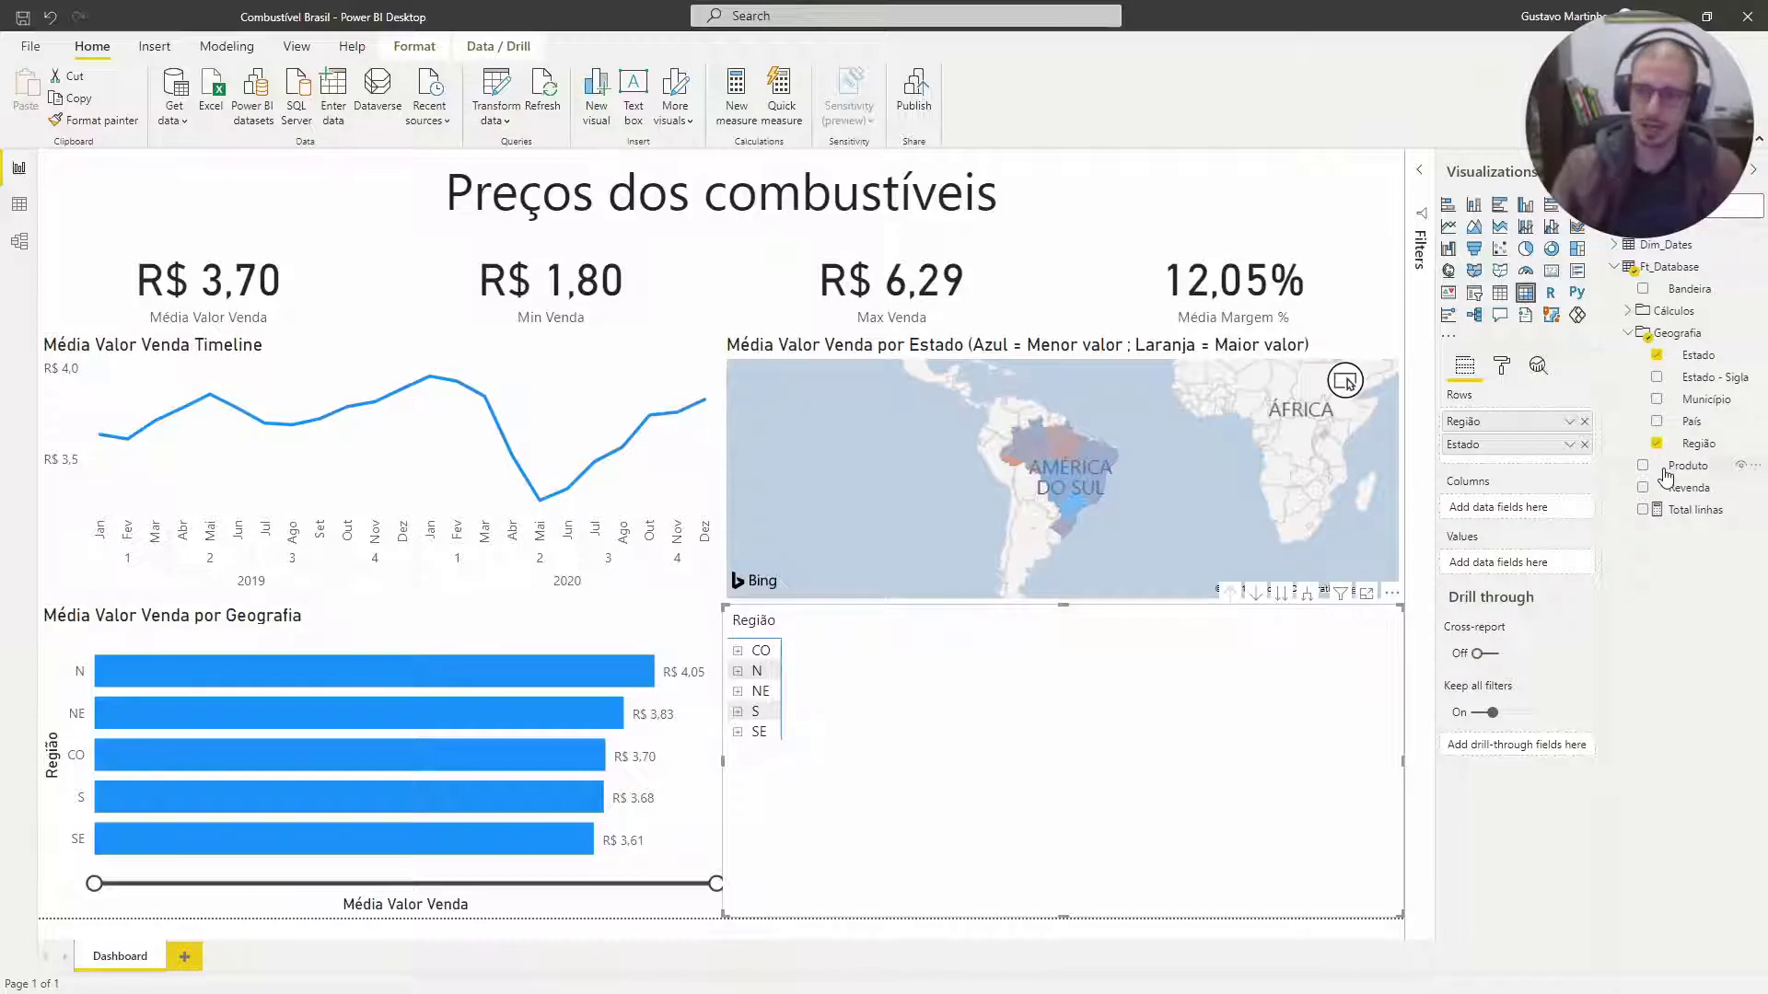
- Add the Média Valor Venda measure from the Absoluto folder to the matrix values and narrow its column
{"action": "left_click", "coordinate": [1632, 333]}
{"action": "left_click", "coordinate": [1627, 310]}
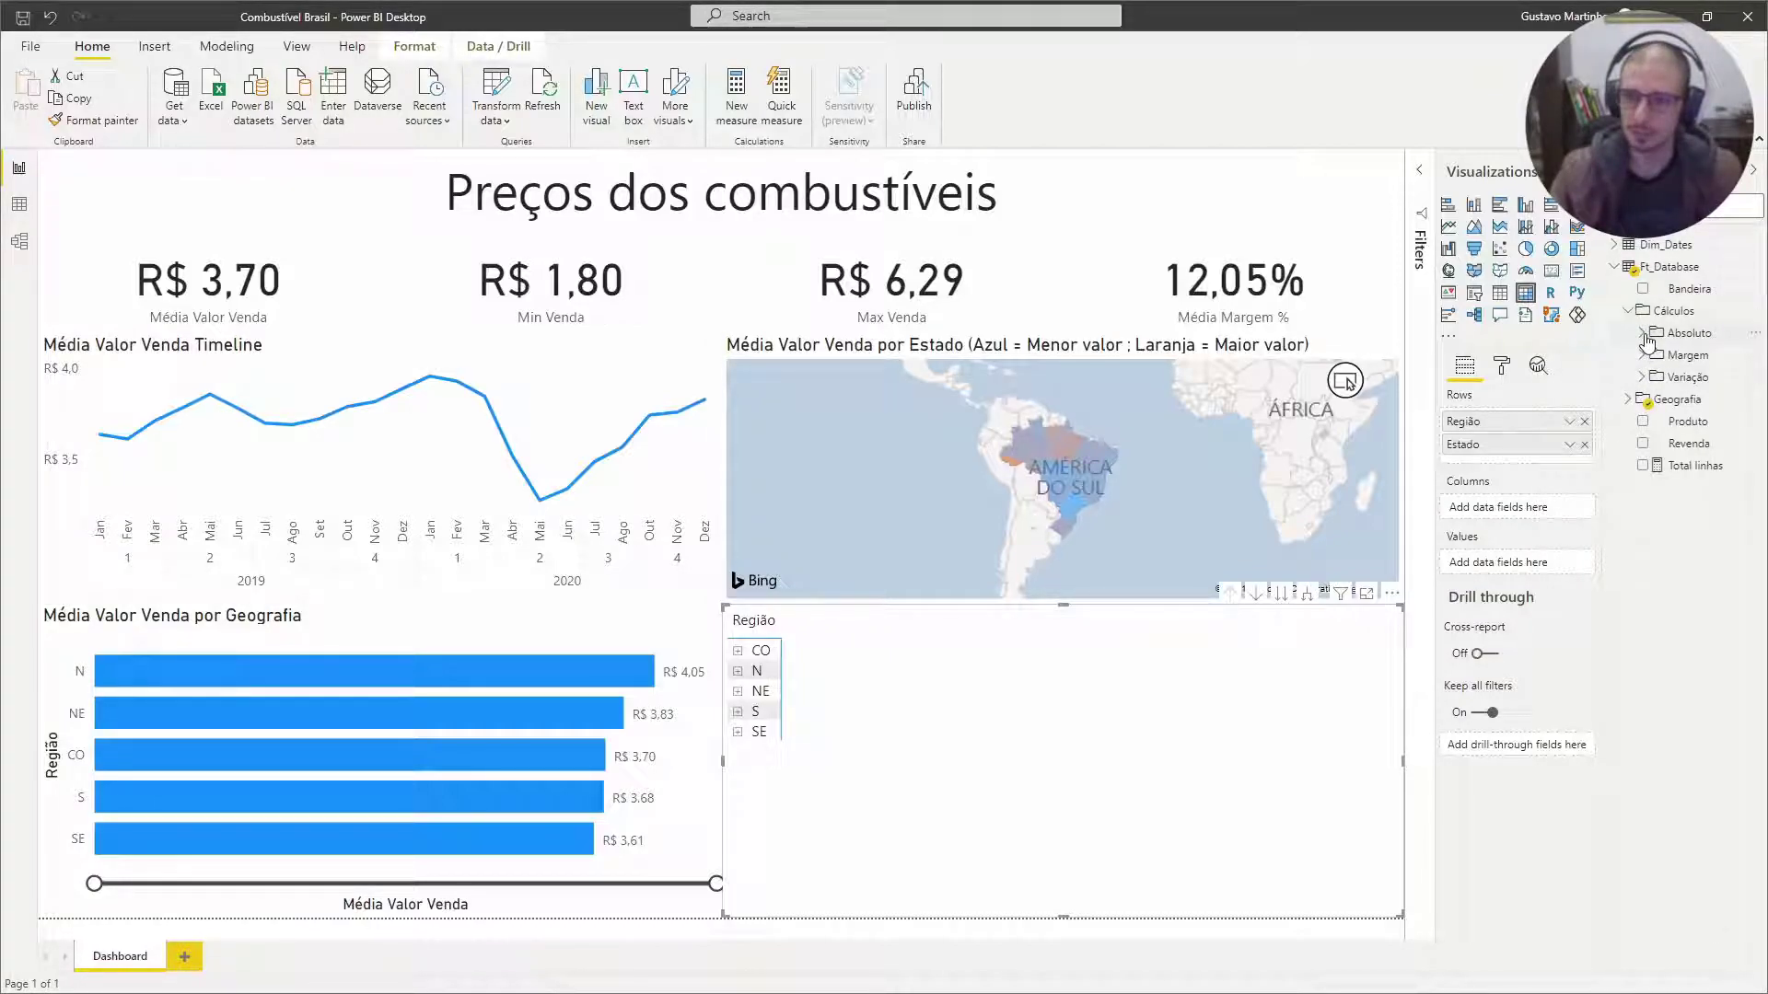
{"action": "left_click", "coordinate": [1642, 333]}
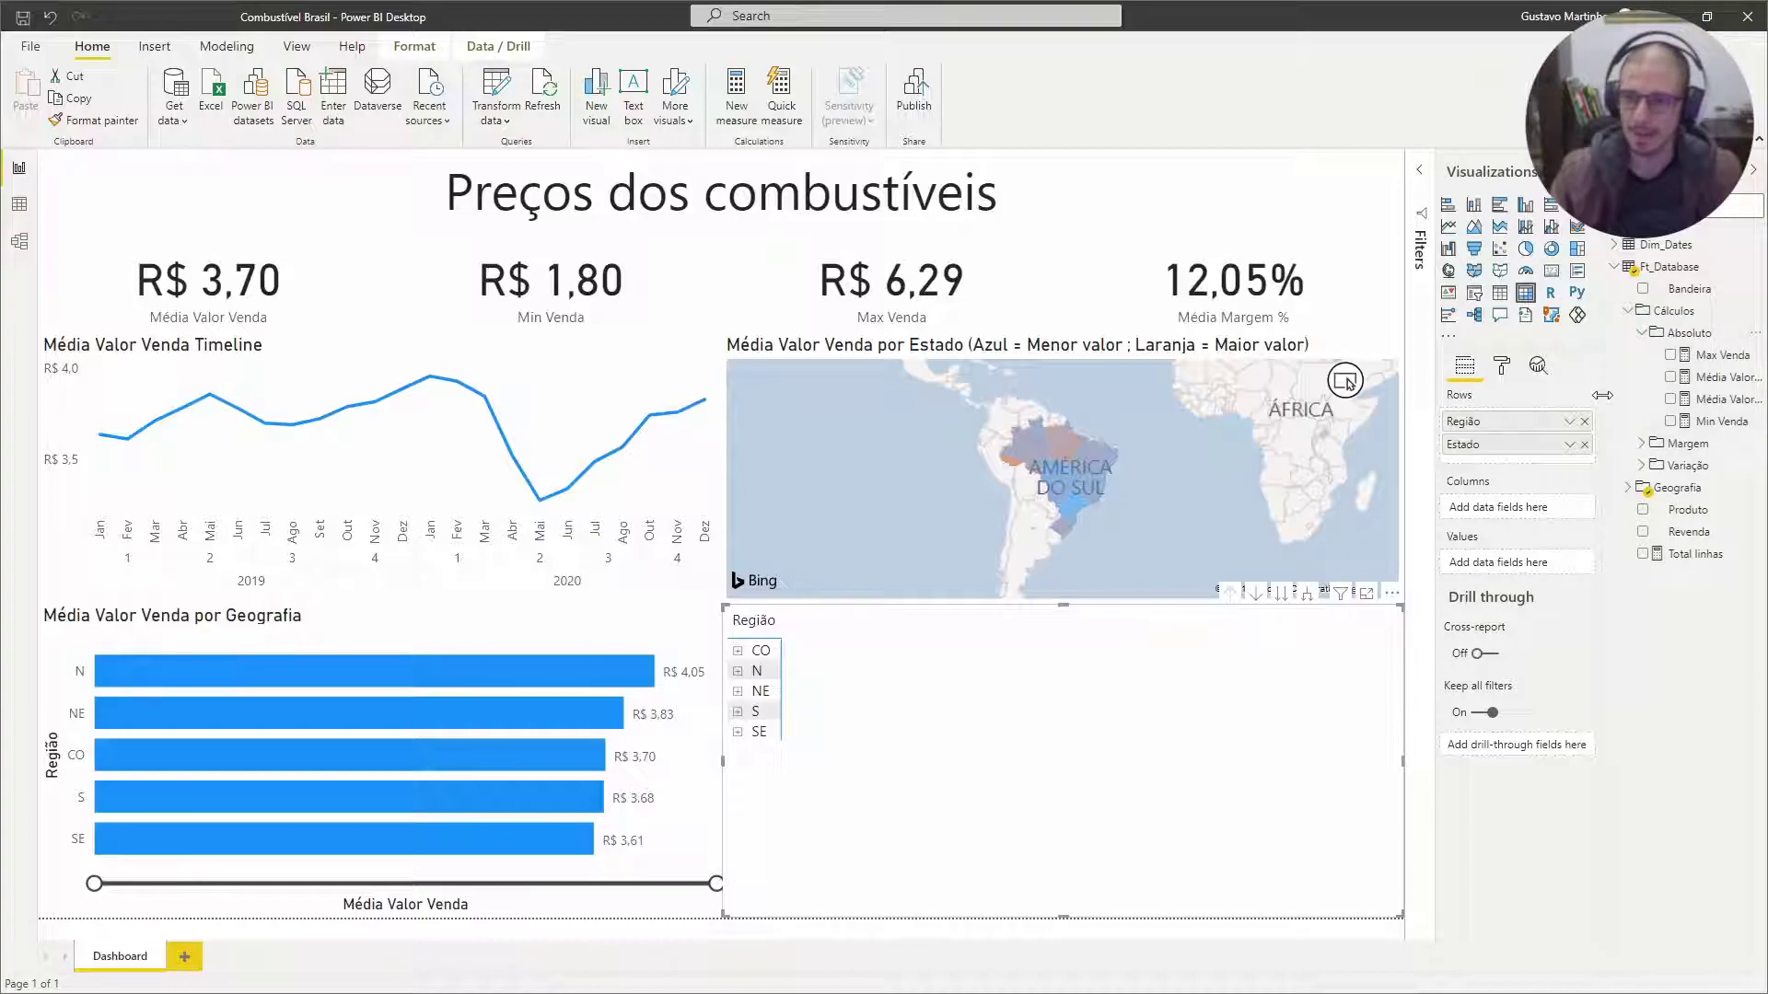
{"action": "left_click_drag", "start_coordinate": [1602, 395], "coordinate": [1522, 395]}
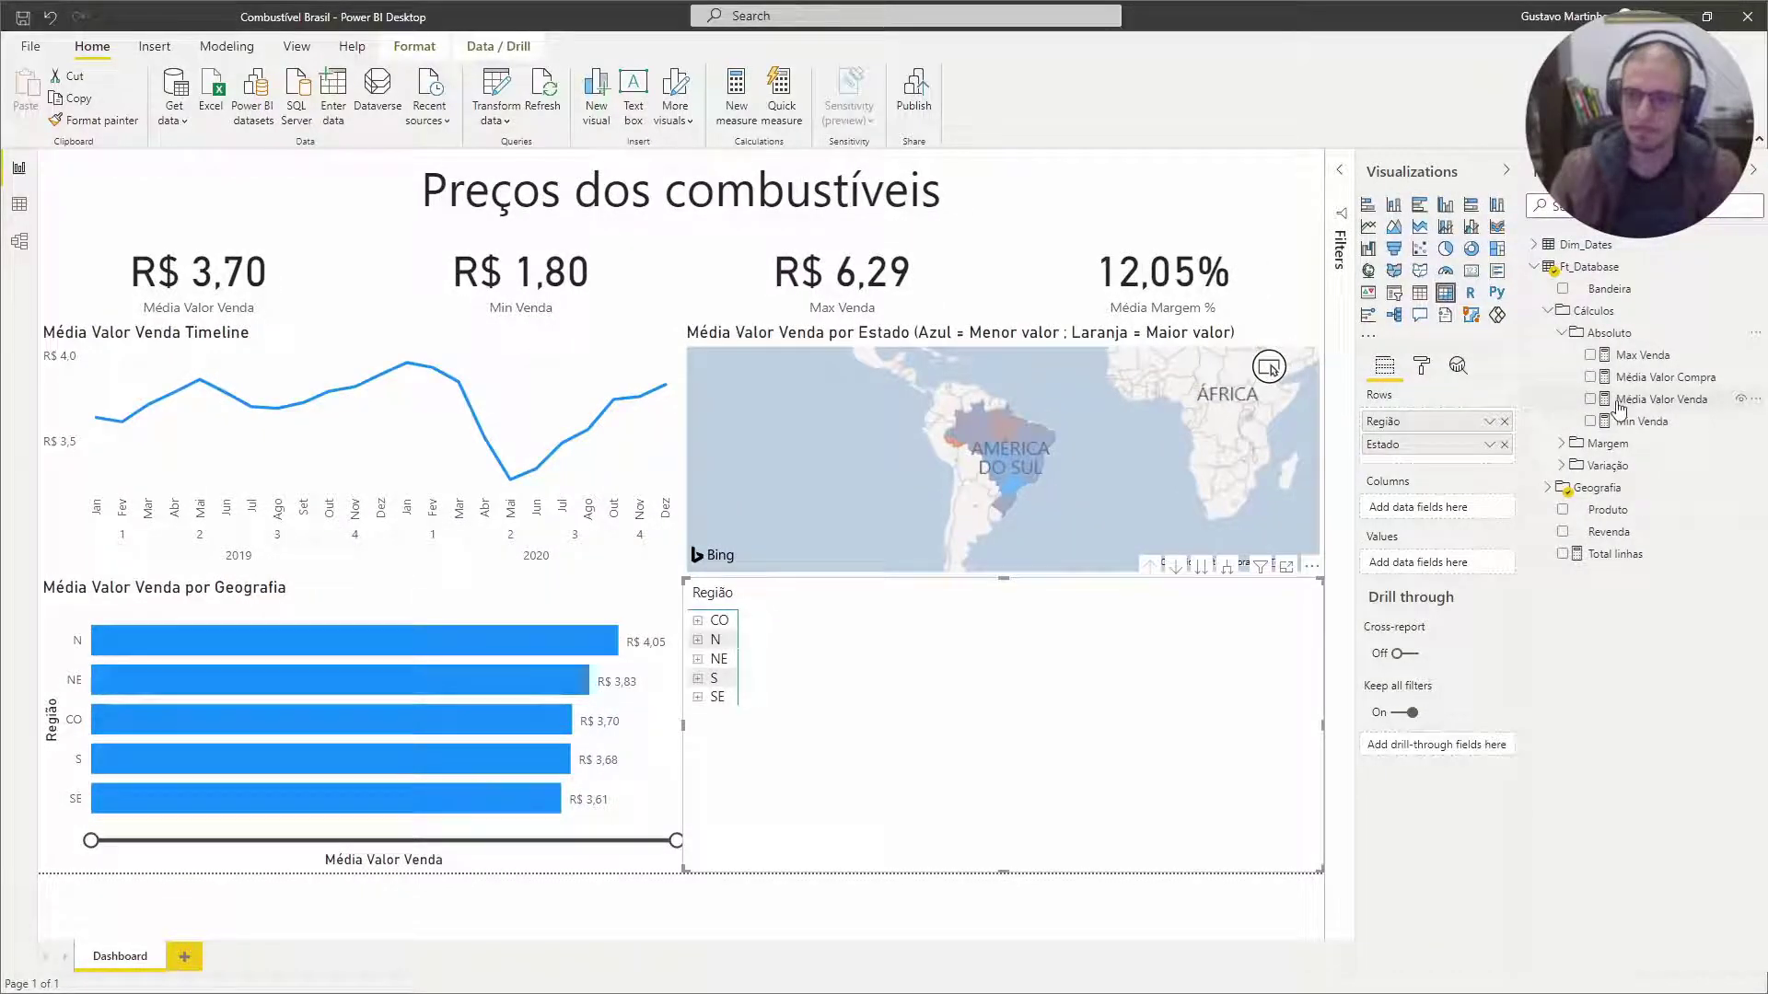
{"action": "left_click_drag", "start_coordinate": [1672, 402], "coordinate": [1466, 567]}
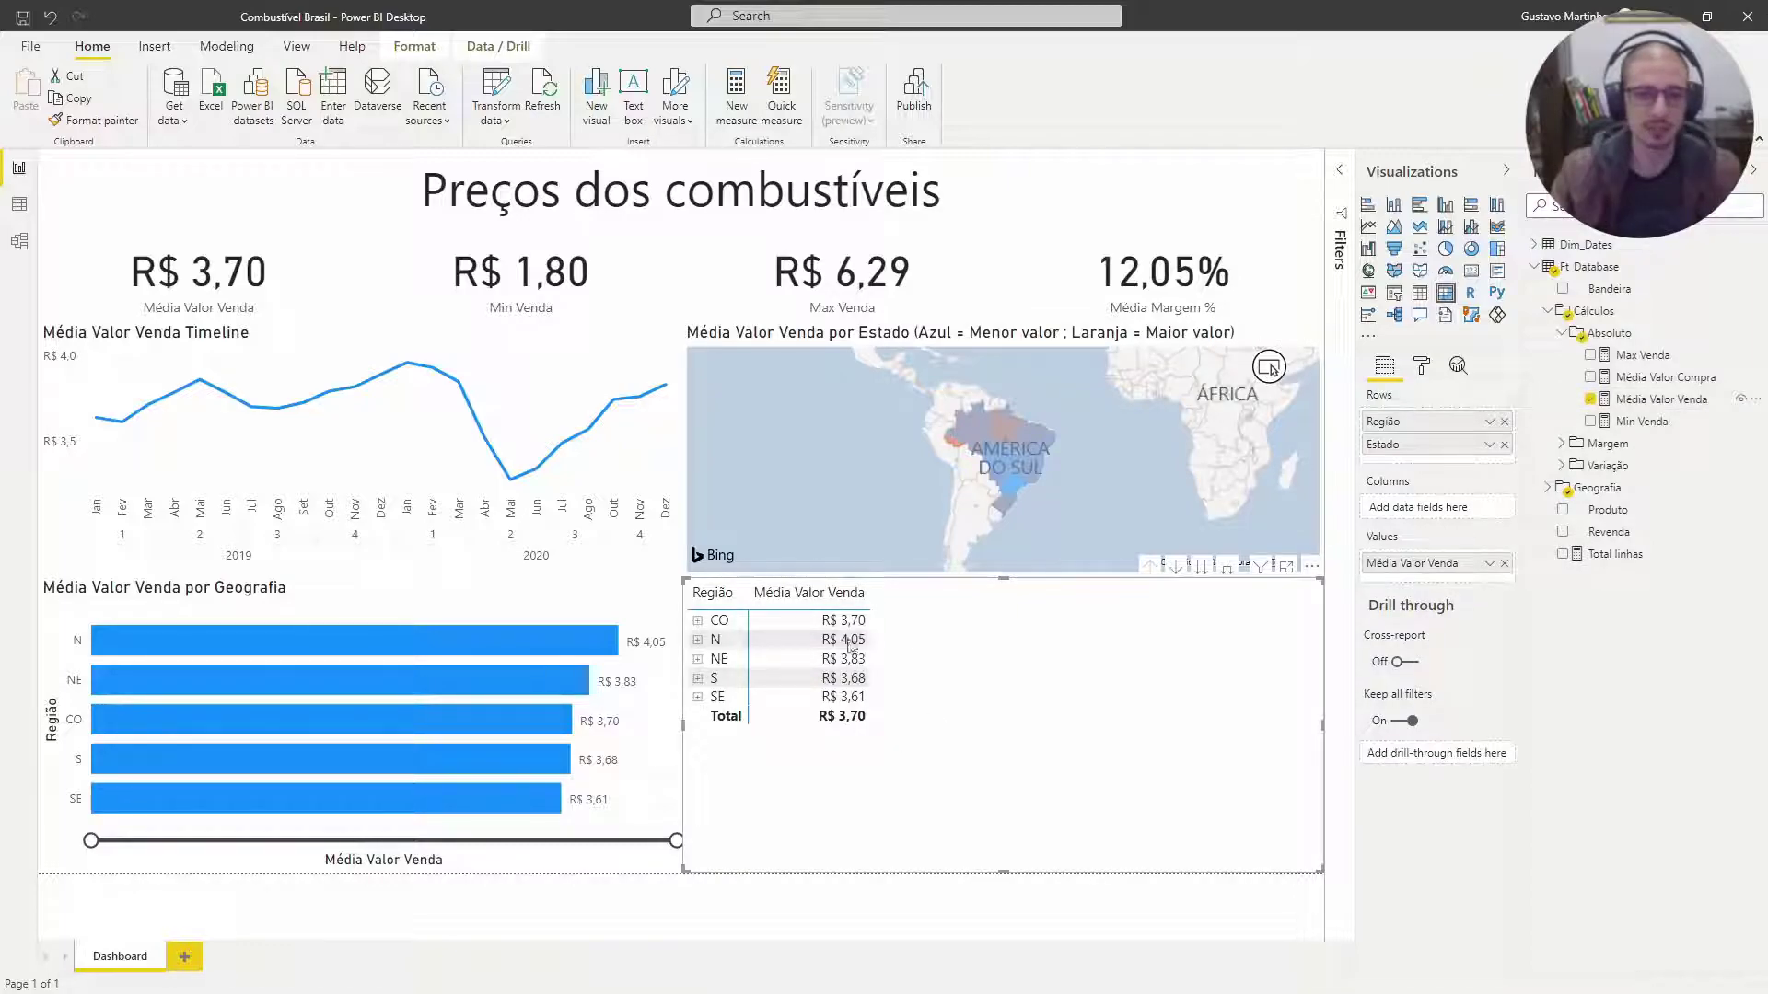
{"action": "left_click_drag", "start_coordinate": [870, 599], "coordinate": [832, 599]}
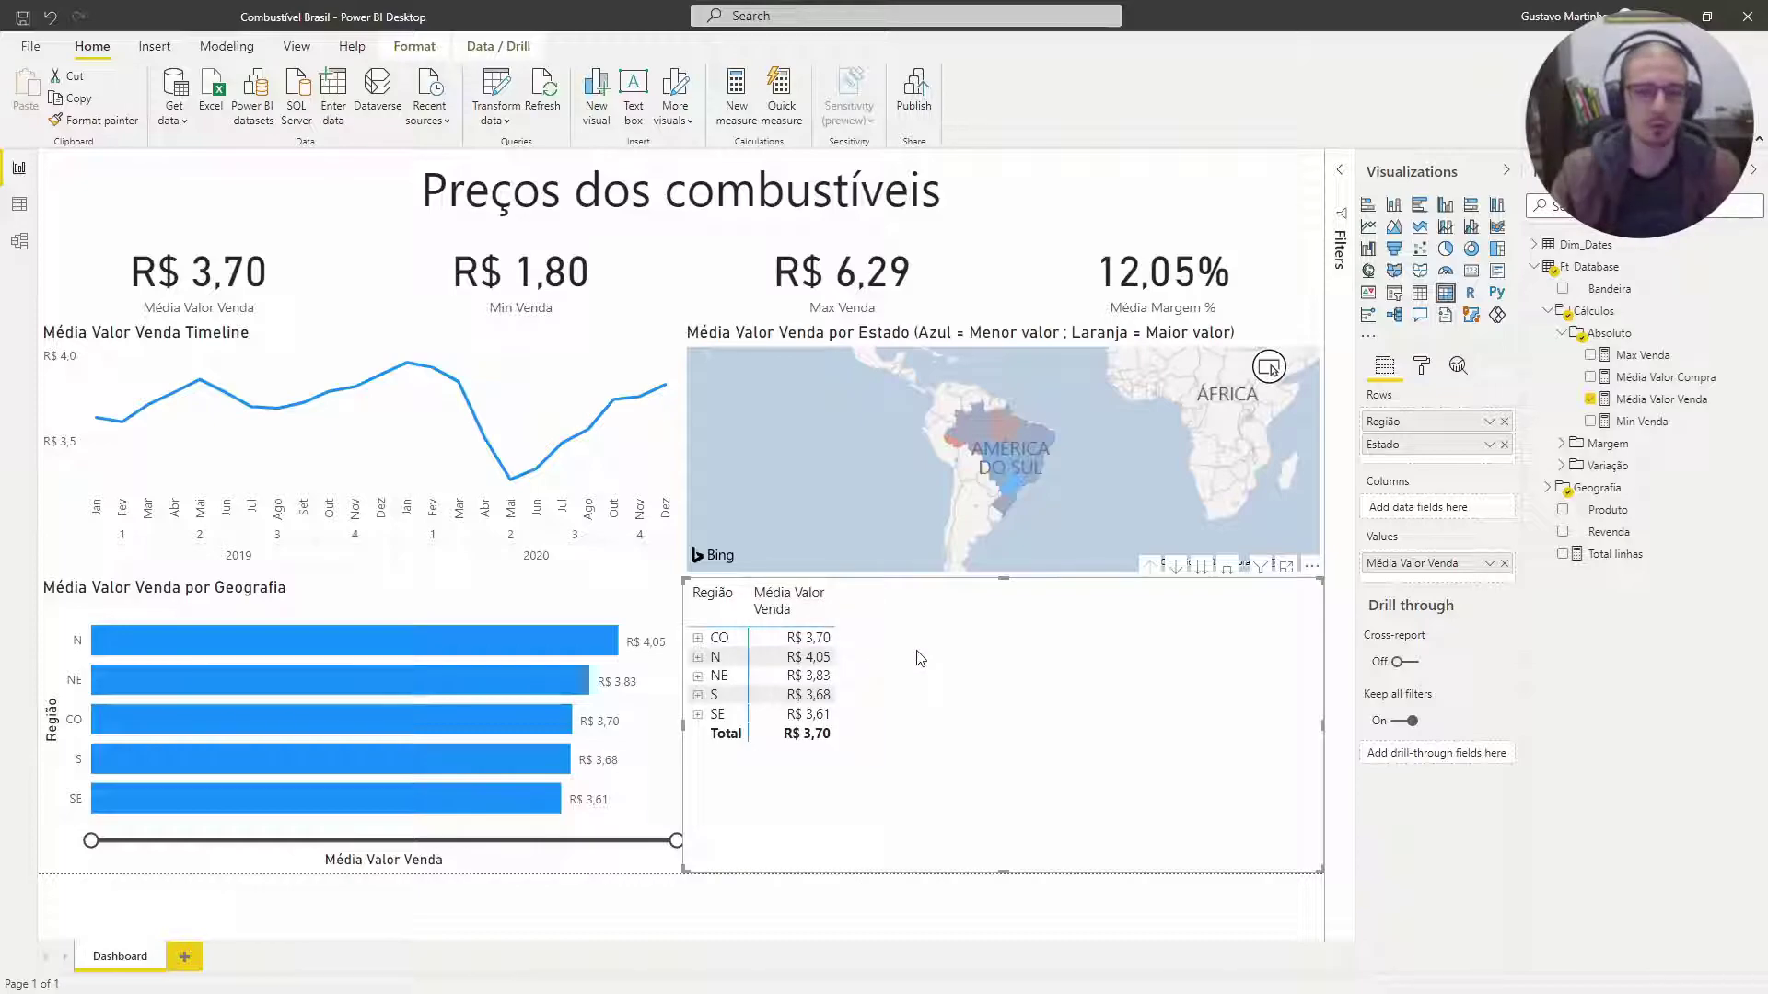
- Expand the CO region to inspect the average sale price of its states, and collapse it again
{"action": "left_click", "coordinate": [697, 637]}
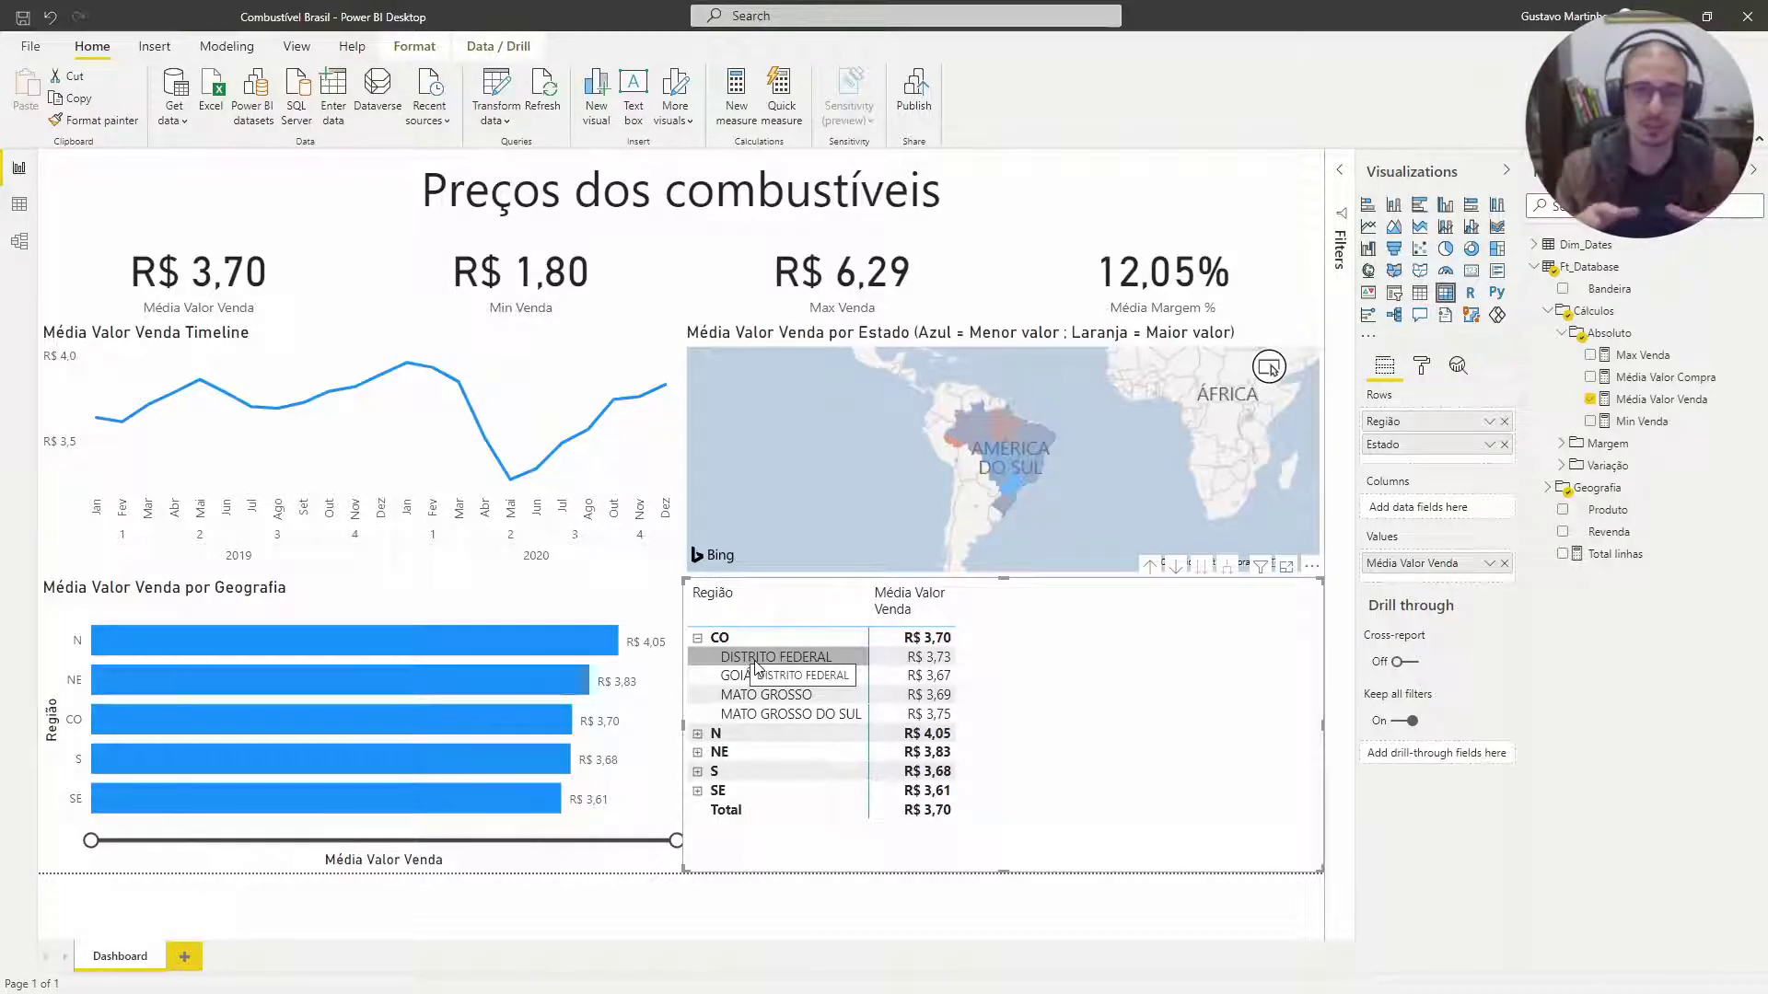
{"action": "left_click", "coordinate": [698, 638]}
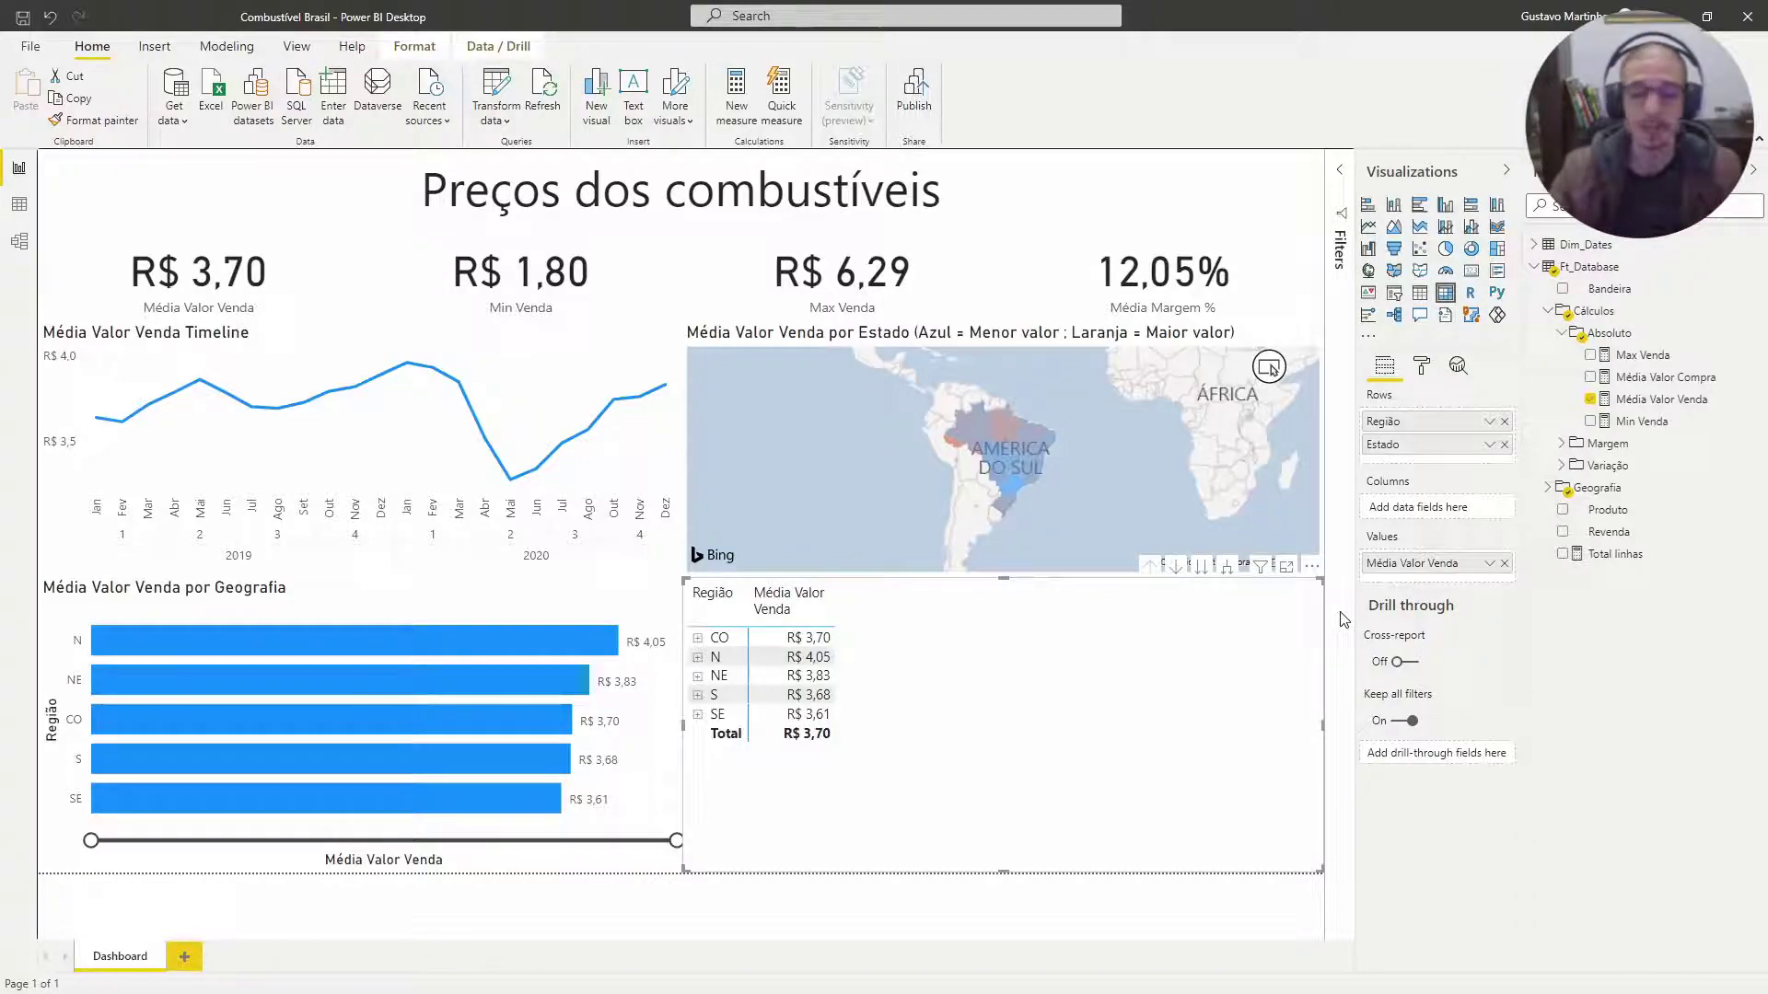
- Add the Média Valor Venda (Variação Total %) measure from the Variação folder to the matrix values
{"action": "left_click", "coordinate": [1561, 333]}
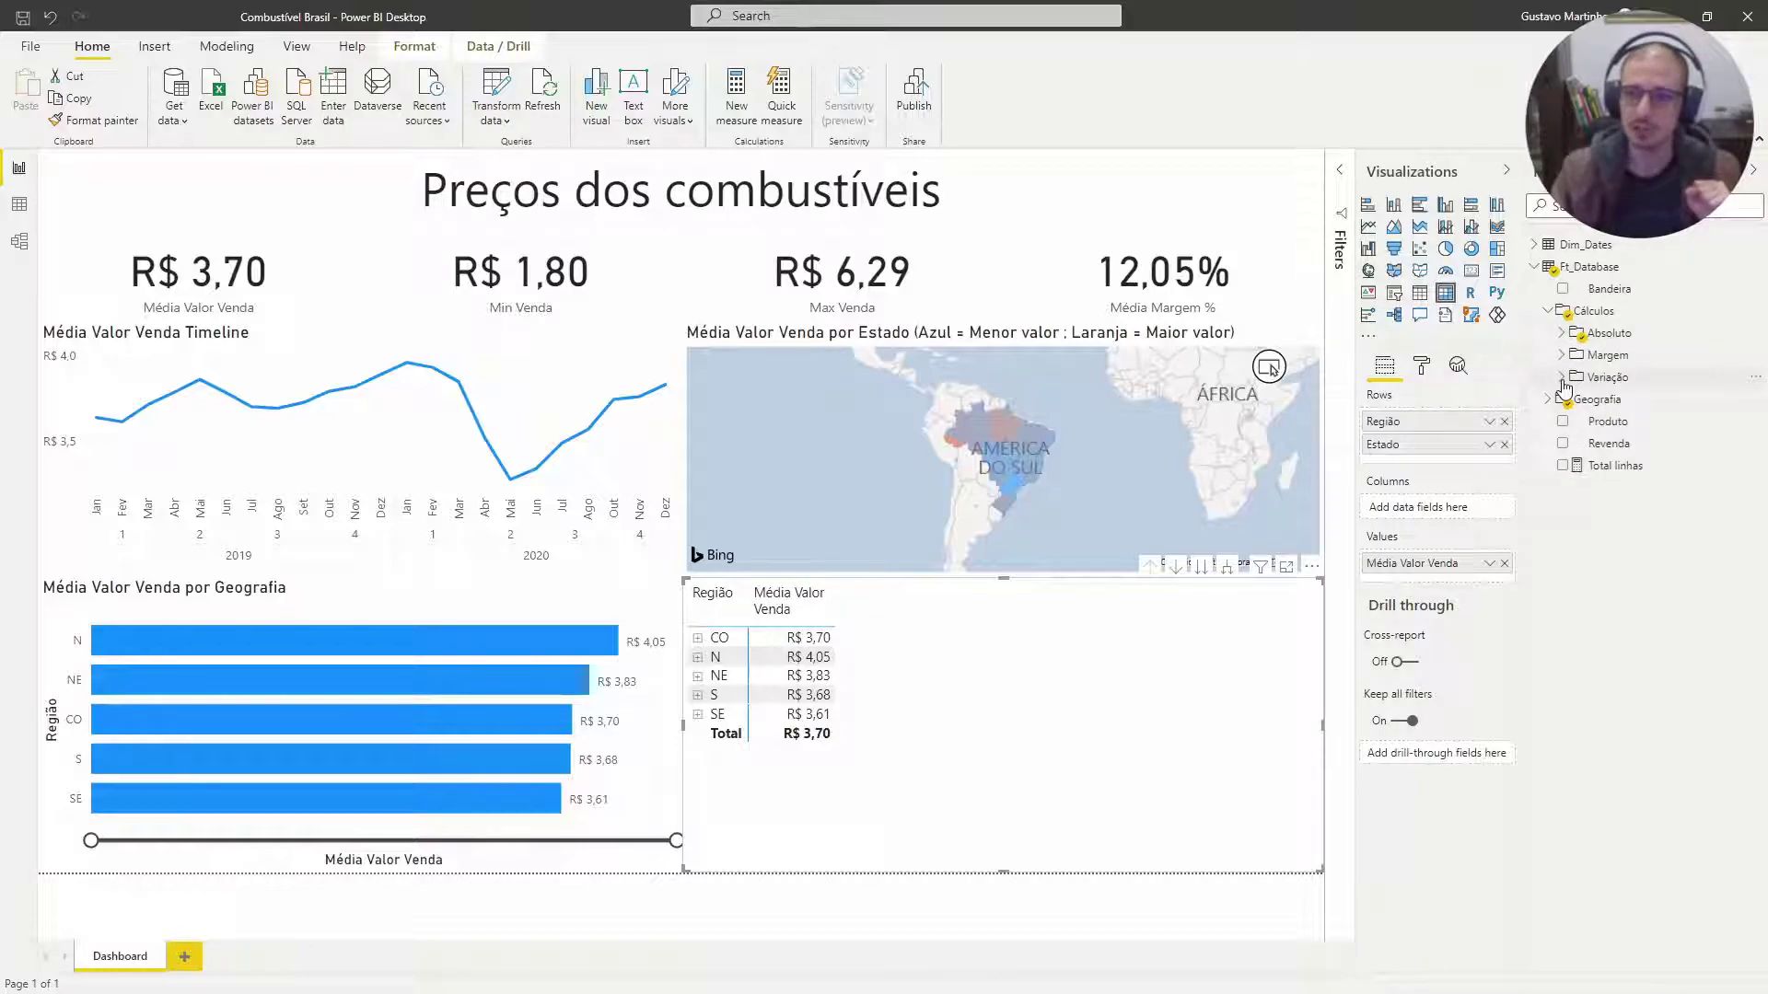
{"action": "left_click", "coordinate": [1560, 377]}
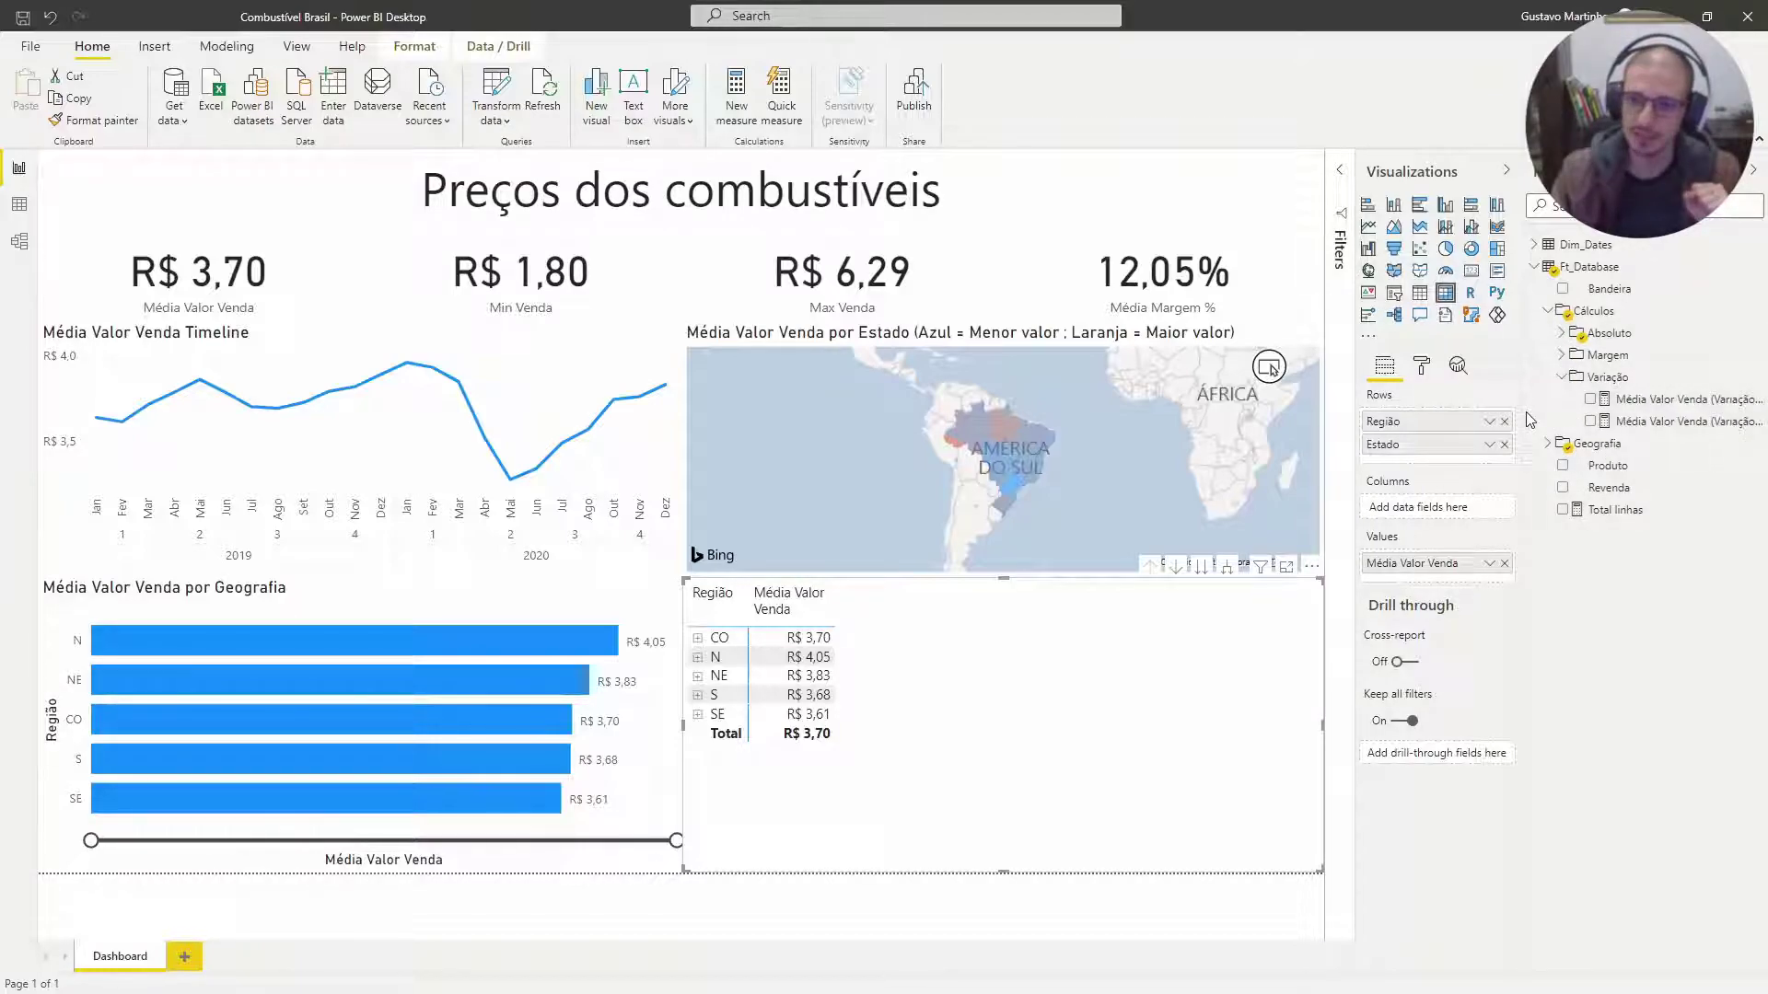
{"action": "left_click_drag", "start_coordinate": [1523, 419], "coordinate": [1464, 423]}
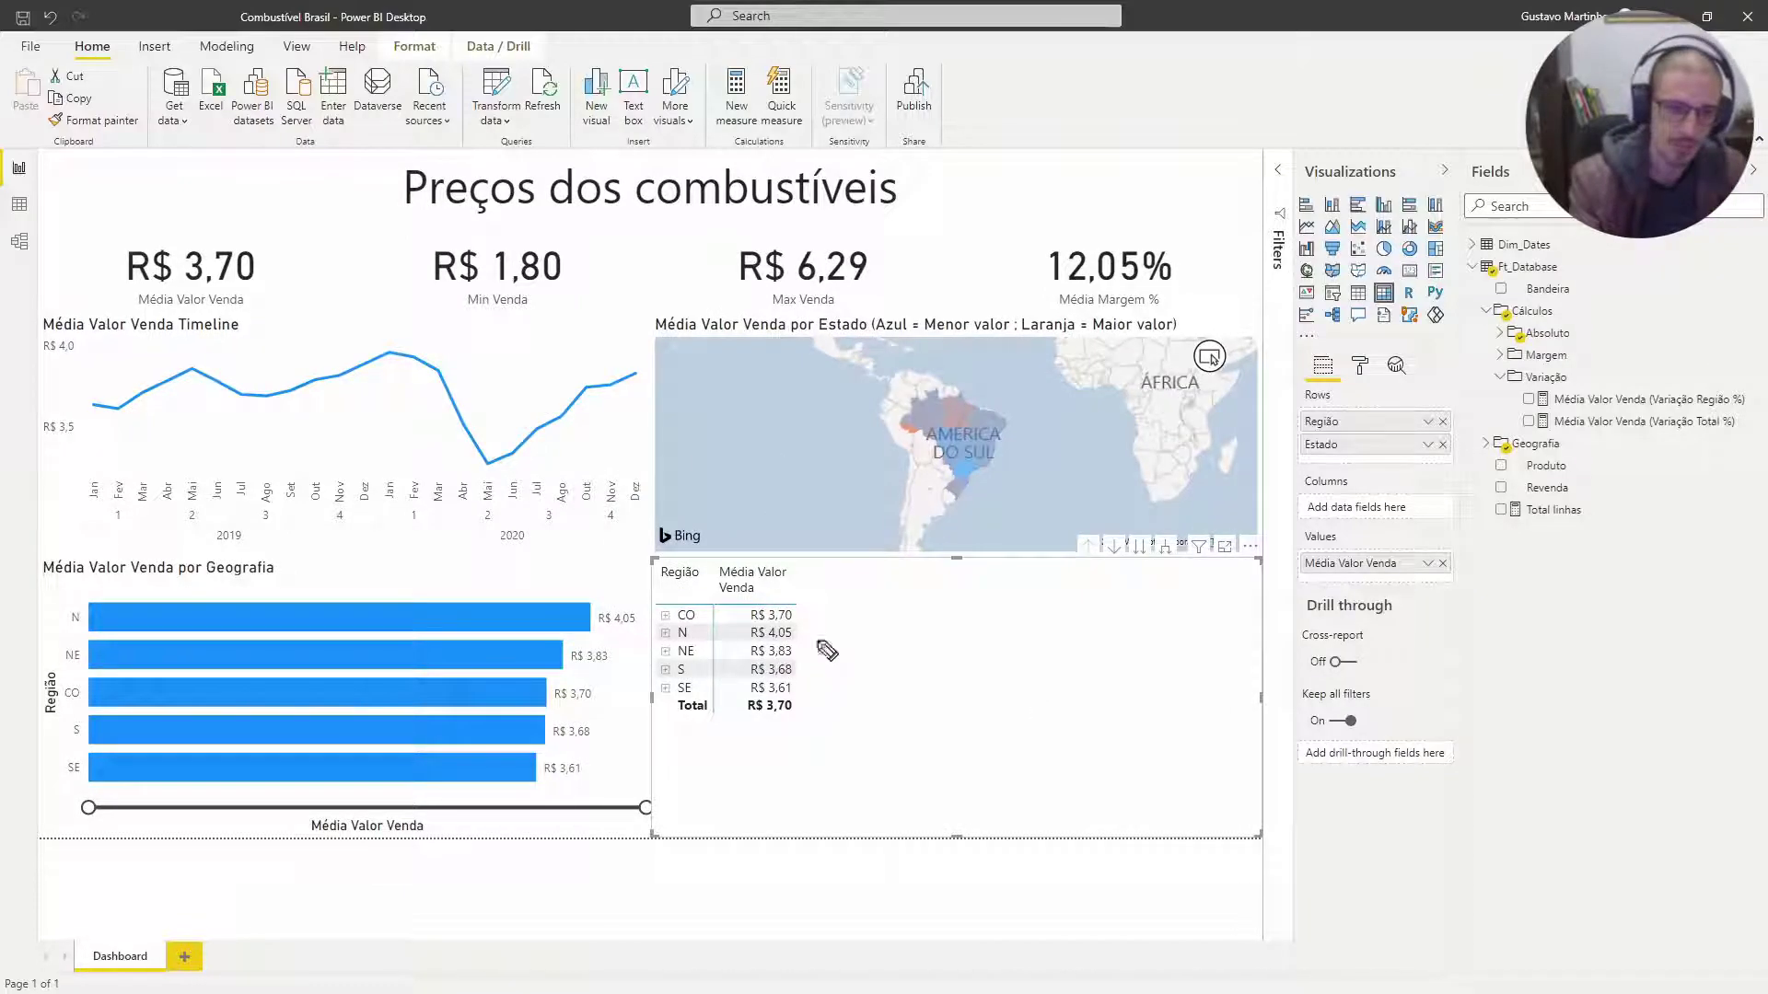
{"action": "left_click_drag", "start_coordinate": [803, 613], "coordinate": [814, 615]}
{"action": "mouse_move", "coordinate": [803, 634]}
{"action": "left_mouse_down"}
{"action": "mouse_move", "coordinate": [805, 659]}
{"action": "mouse_move", "coordinate": [738, 744]}
{"action": "left_mouse_up"}
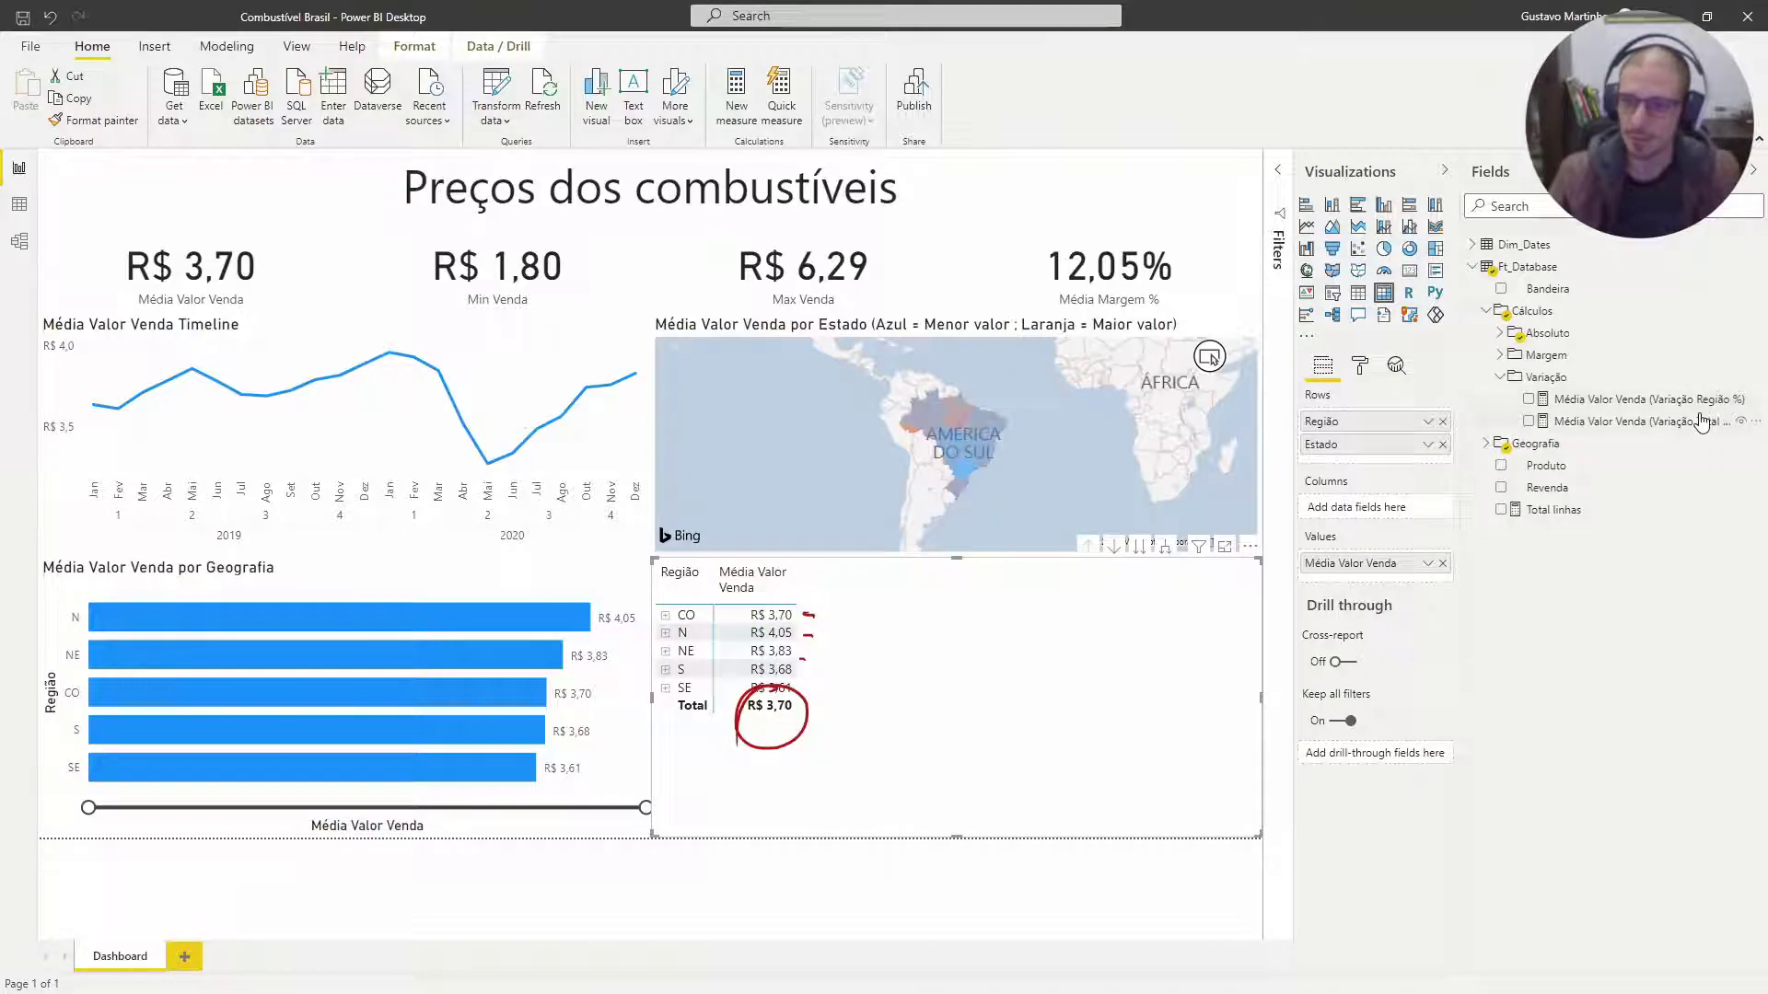
{"action": "left_click_drag", "start_coordinate": [1666, 429], "coordinate": [1385, 588]}
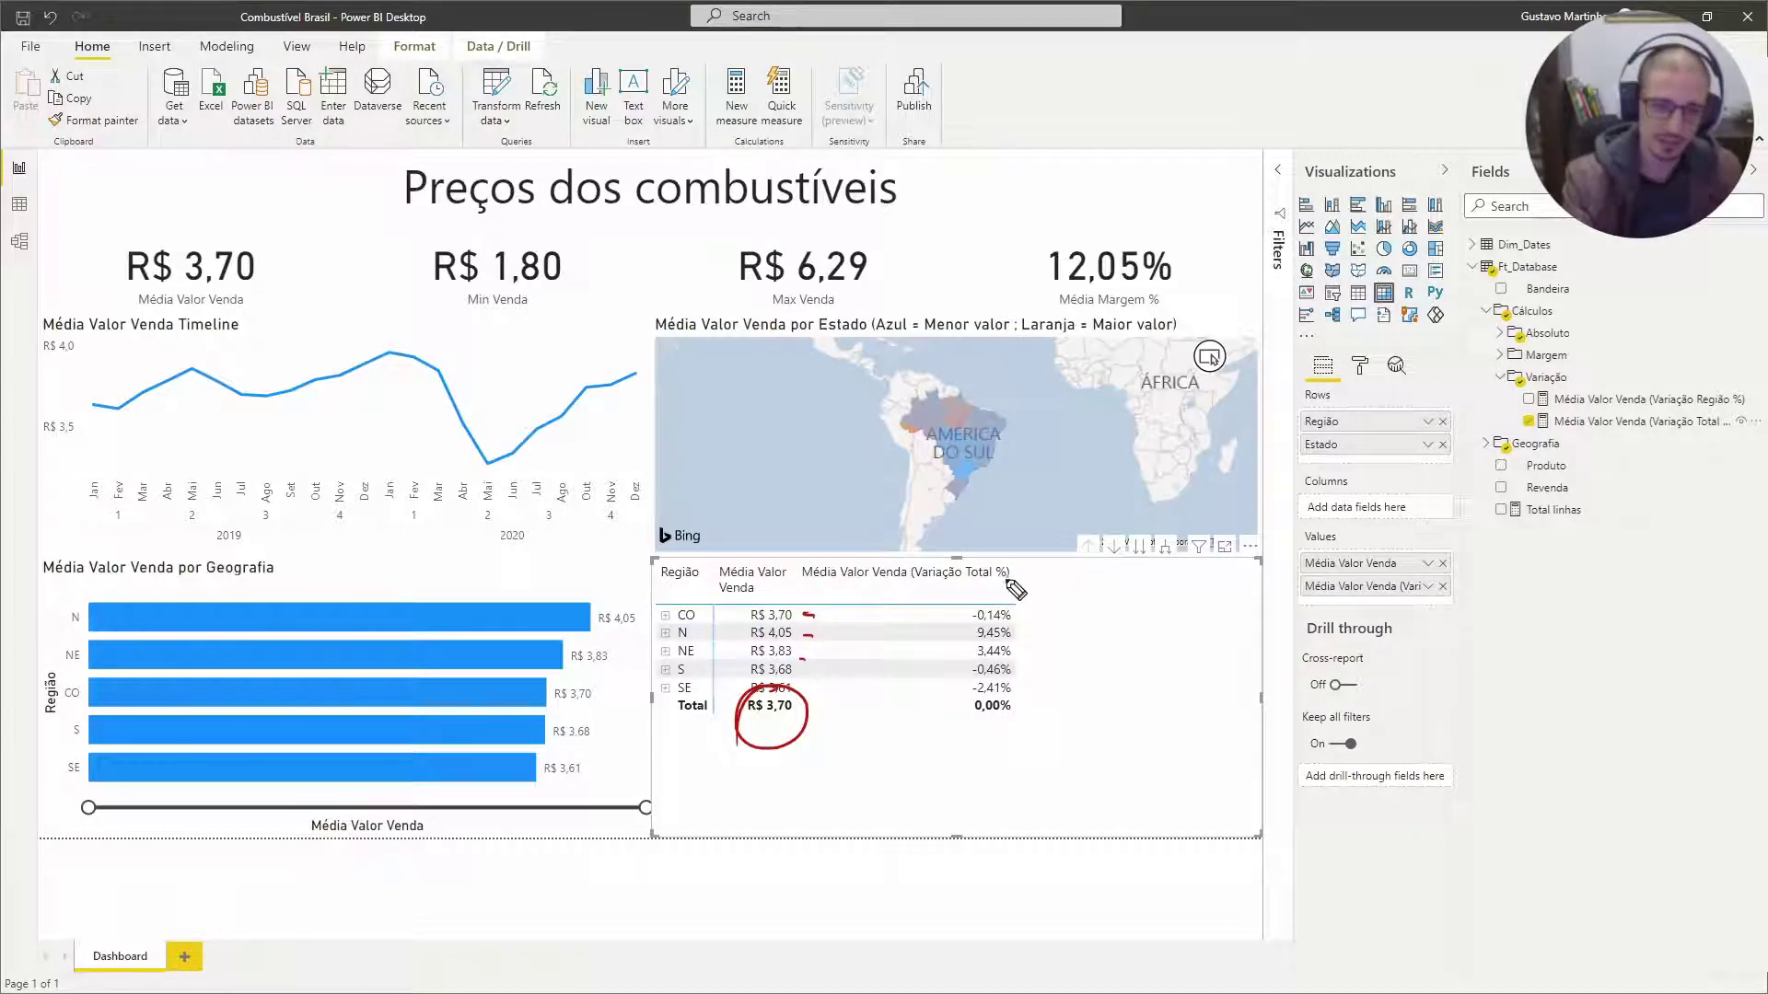
{"action": "left_click_drag", "start_coordinate": [1016, 618], "coordinate": [1030, 612]}
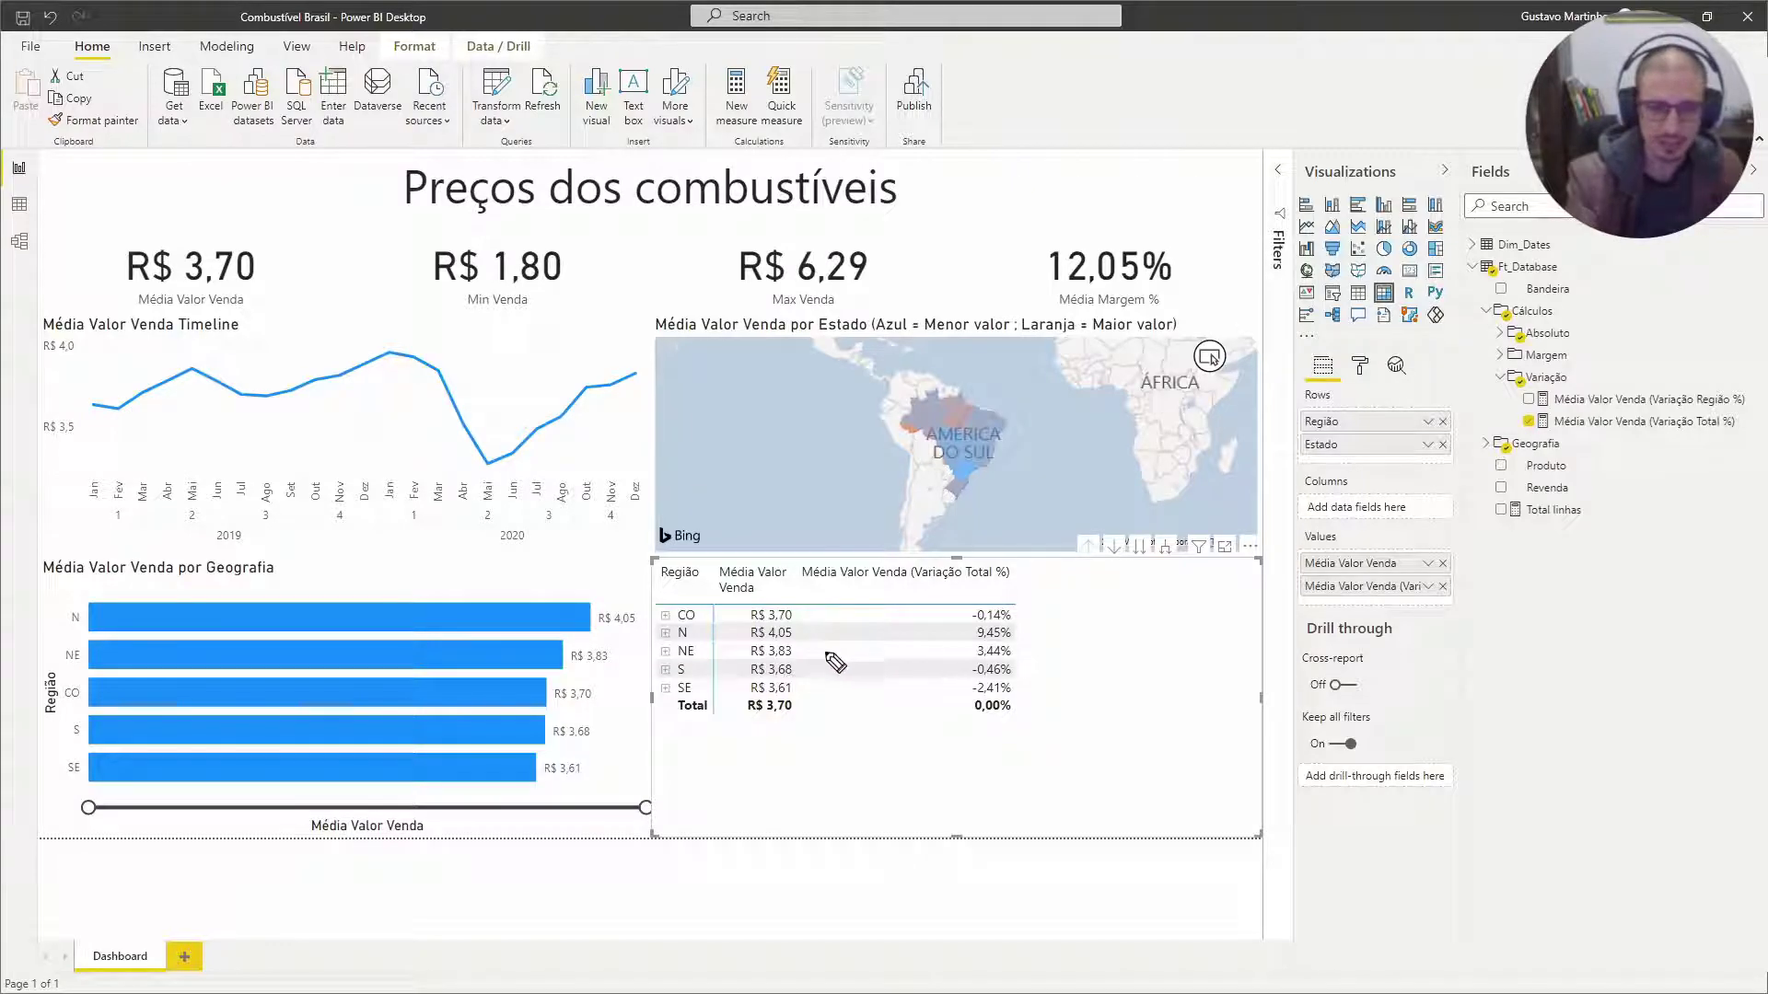
{"action": "left_click_drag", "start_coordinate": [767, 622], "coordinate": [793, 622]}
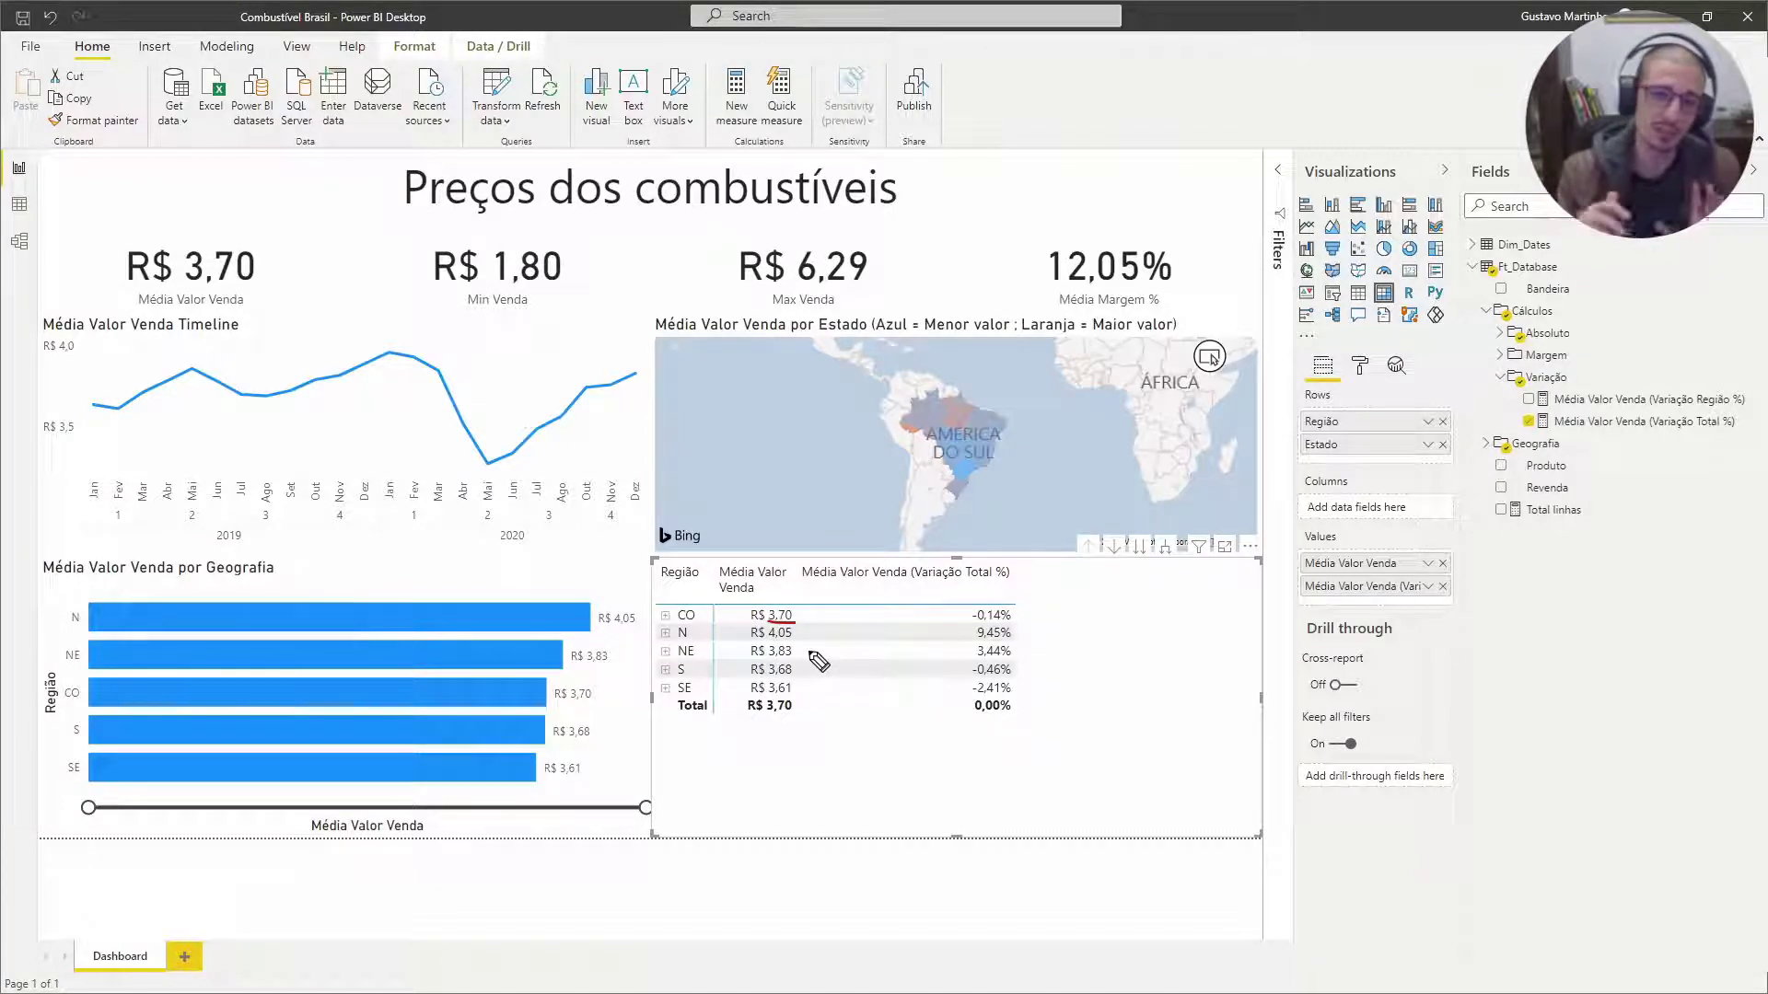
{"action": "right_click", "coordinate": [780, 621]}
{"action": "left_click_drag", "start_coordinate": [975, 637], "coordinate": [1022, 645]}
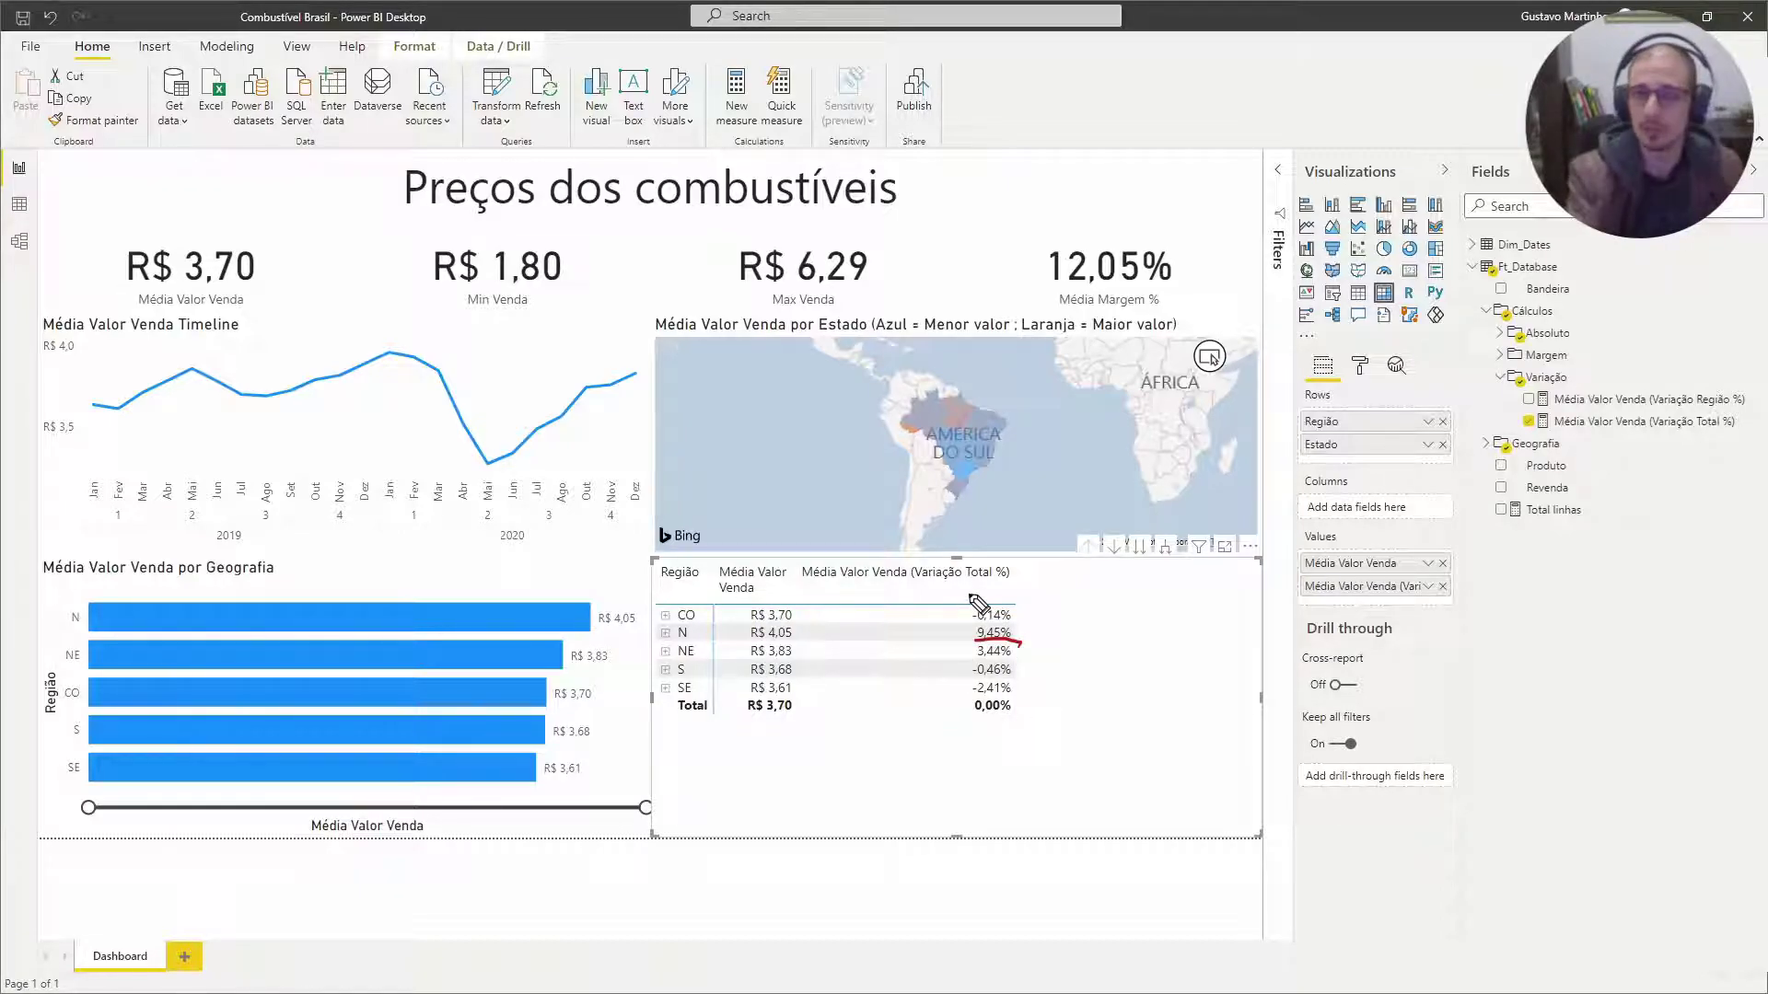
{"action": "left_click_drag", "start_coordinate": [789, 633], "coordinate": [748, 675]}
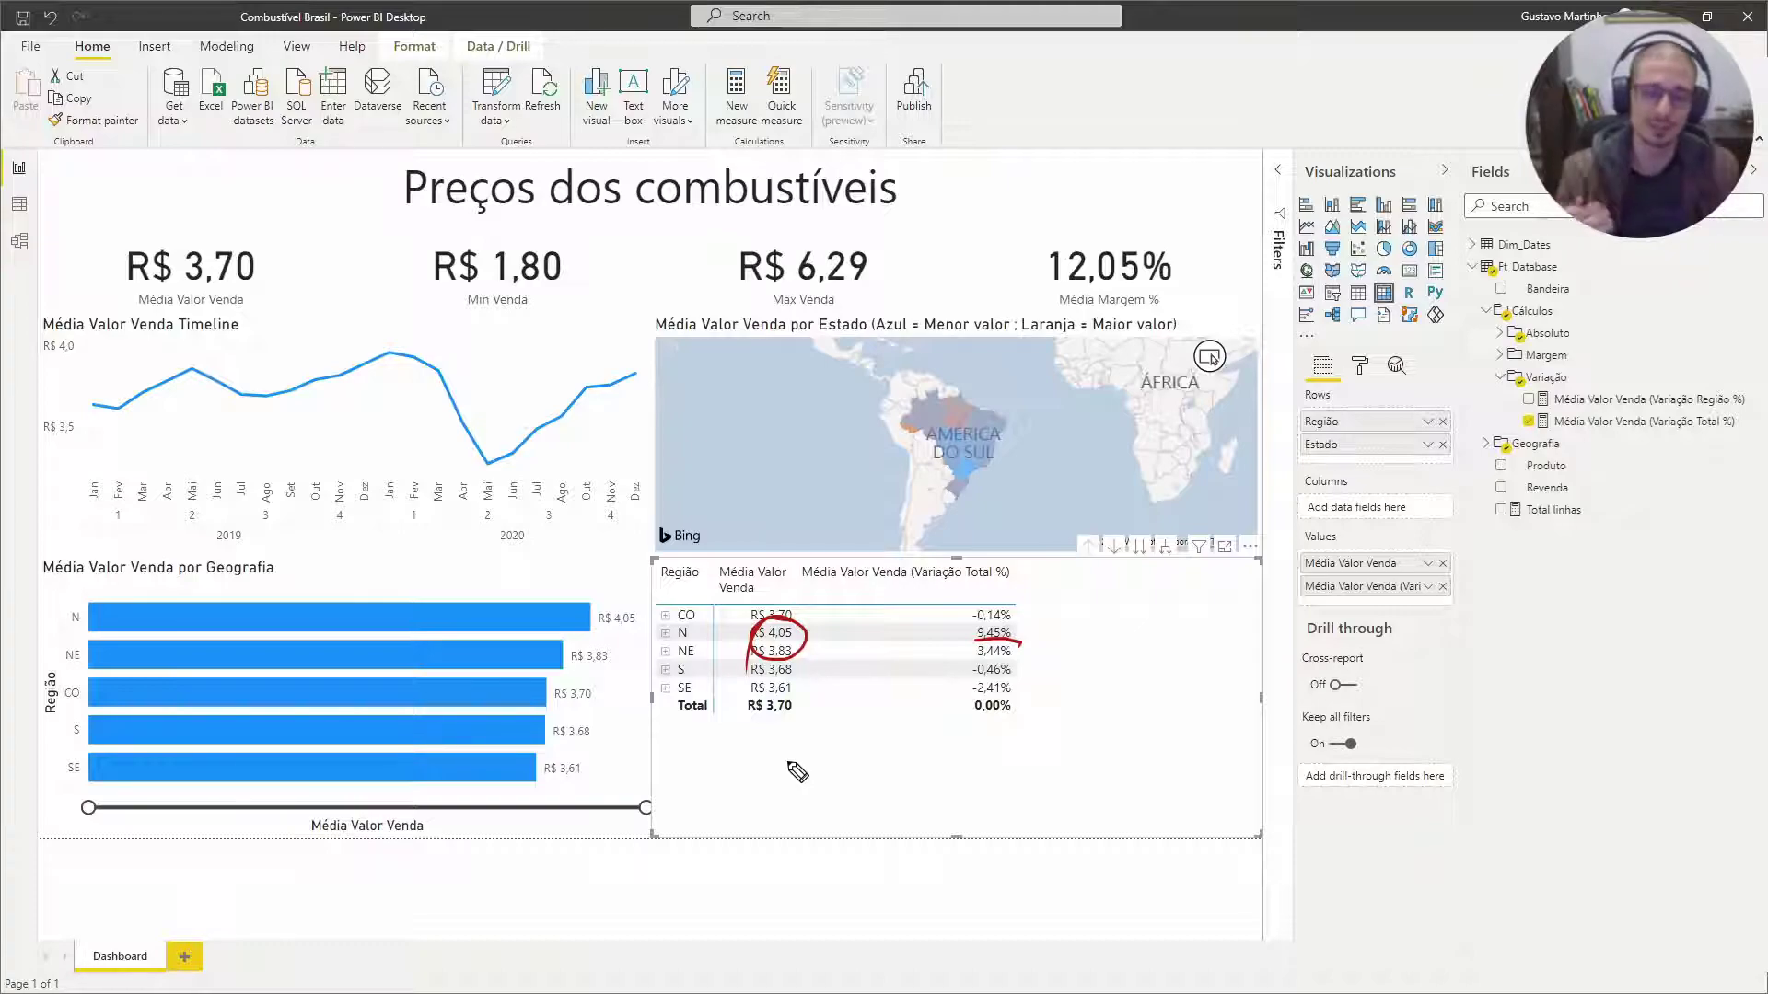
{"action": "left_click_drag", "start_coordinate": [764, 717], "coordinate": [802, 714]}
{"action": "key", "text": "Escape"}
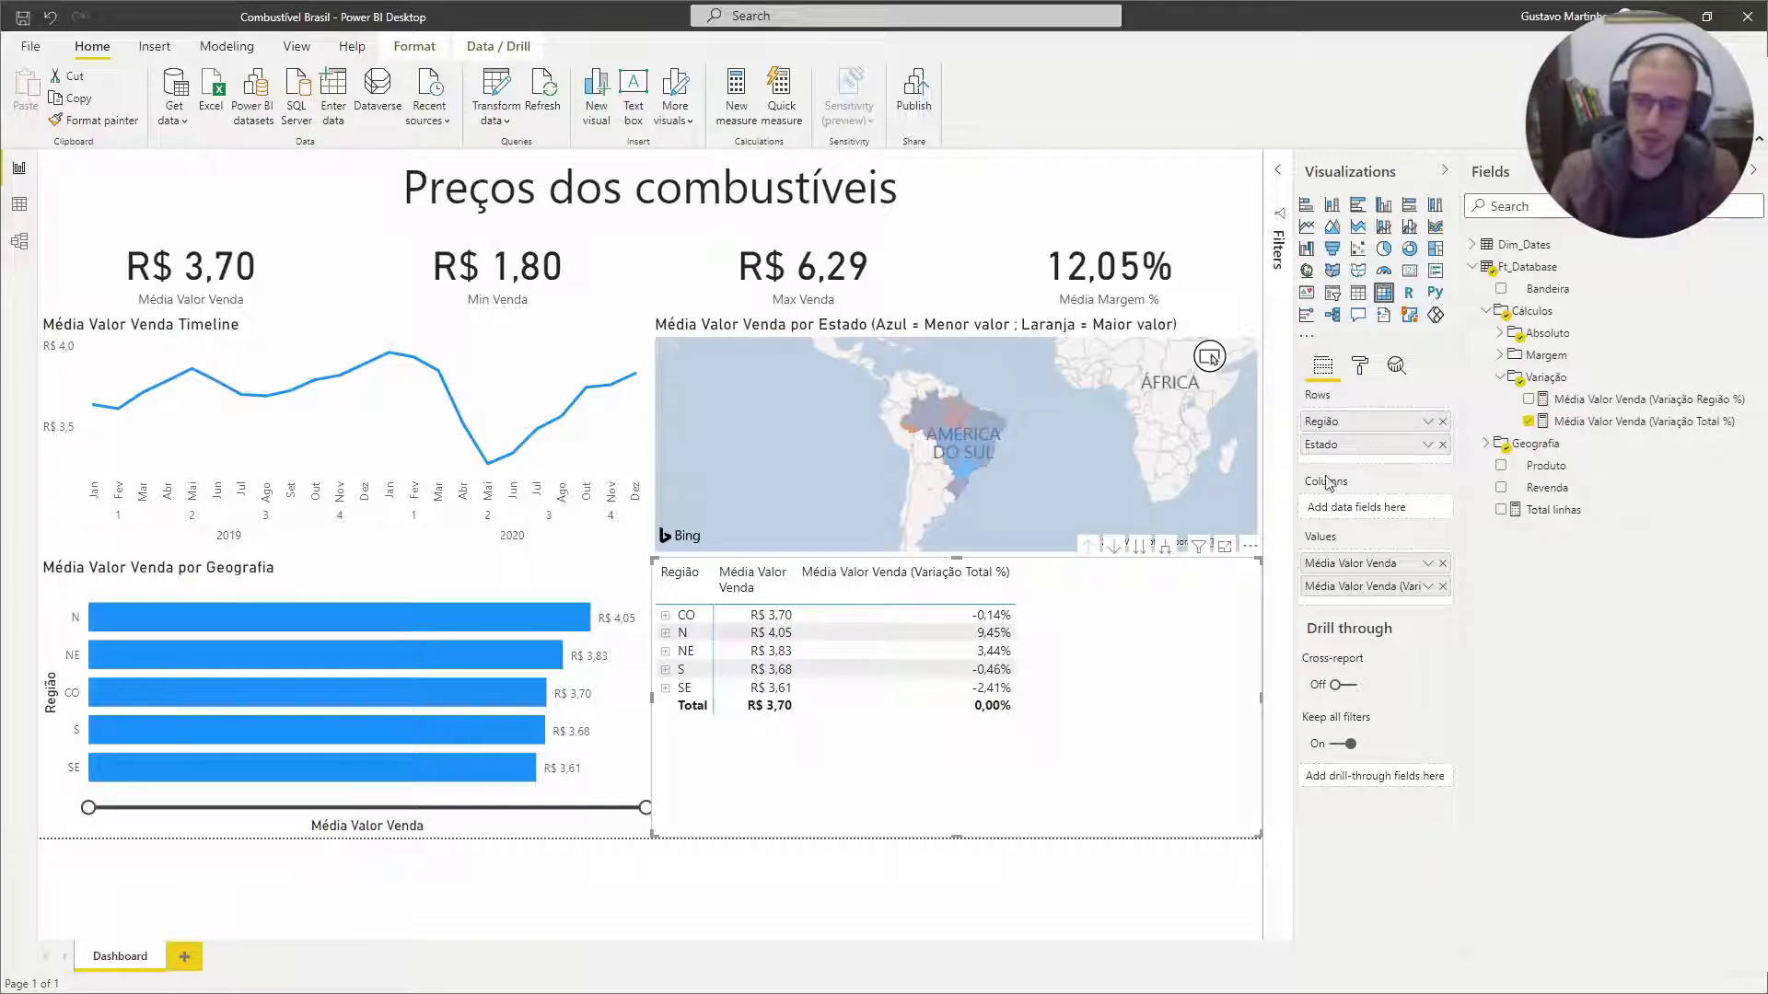
- With the CO region expanded, add Média Valor Venda (Variação Região %) to the matrix values and narrow the Variação Total % column
{"action": "left_click", "coordinate": [665, 615]}
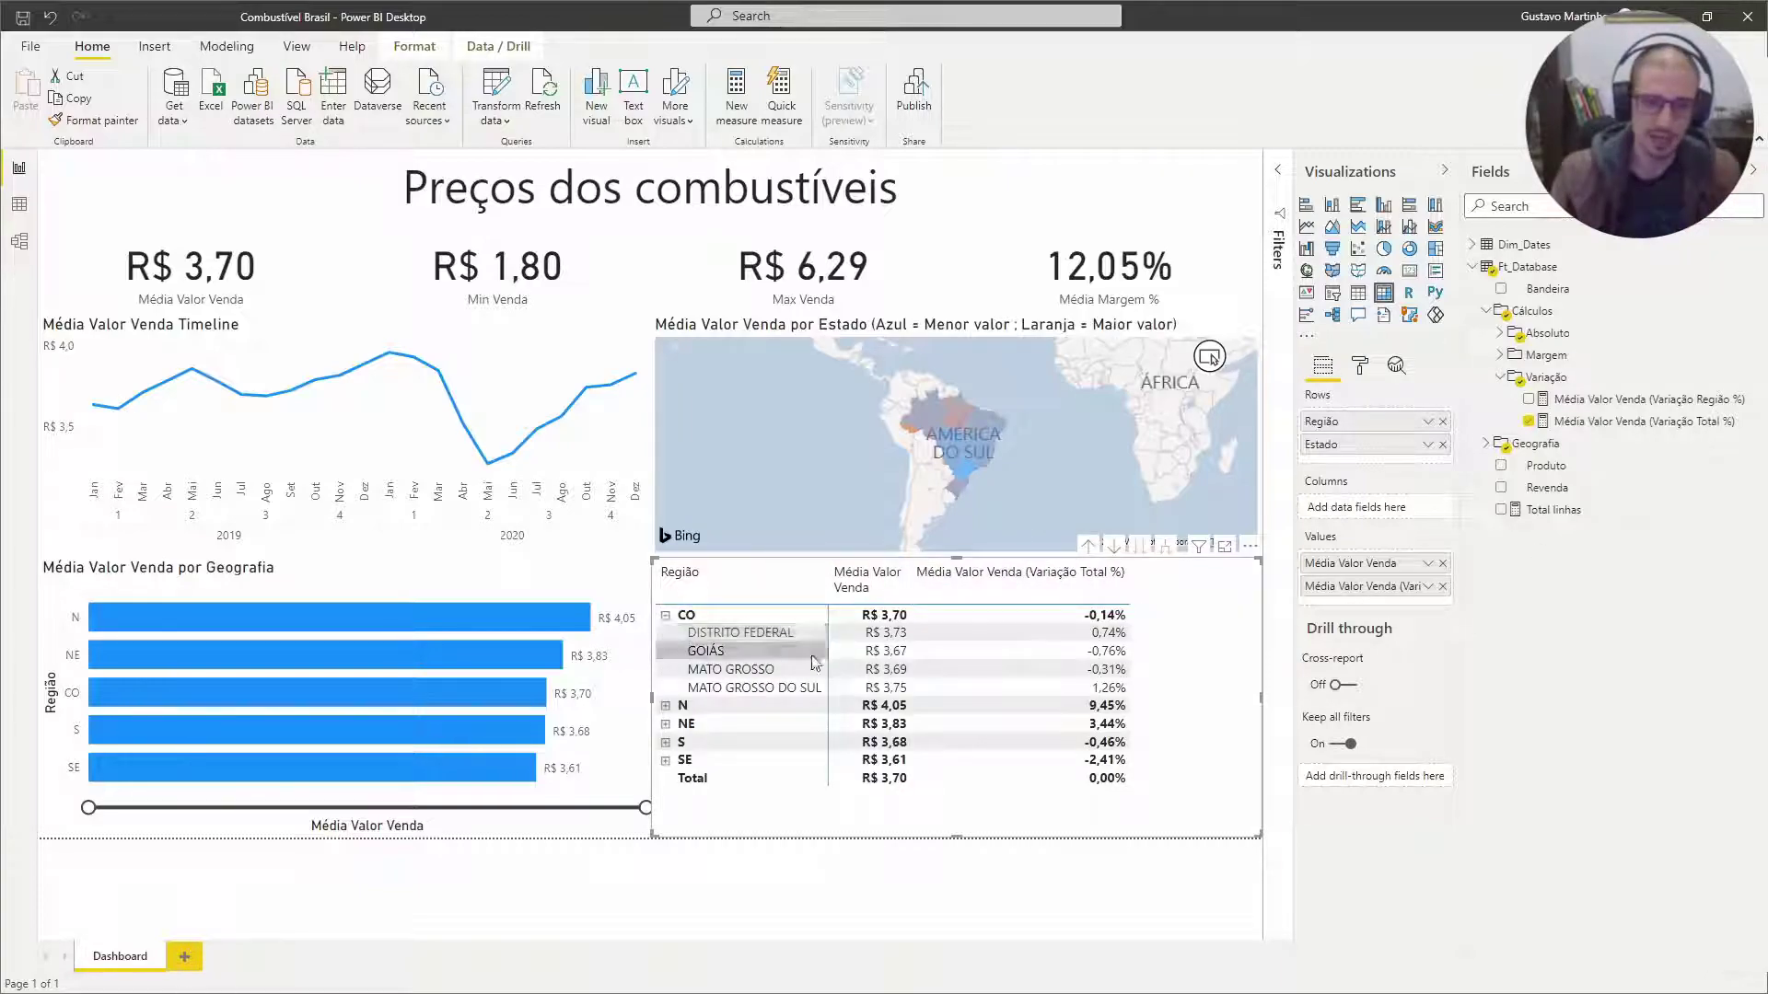
{"action": "left_click_drag", "start_coordinate": [1631, 402], "coordinate": [1390, 610]}
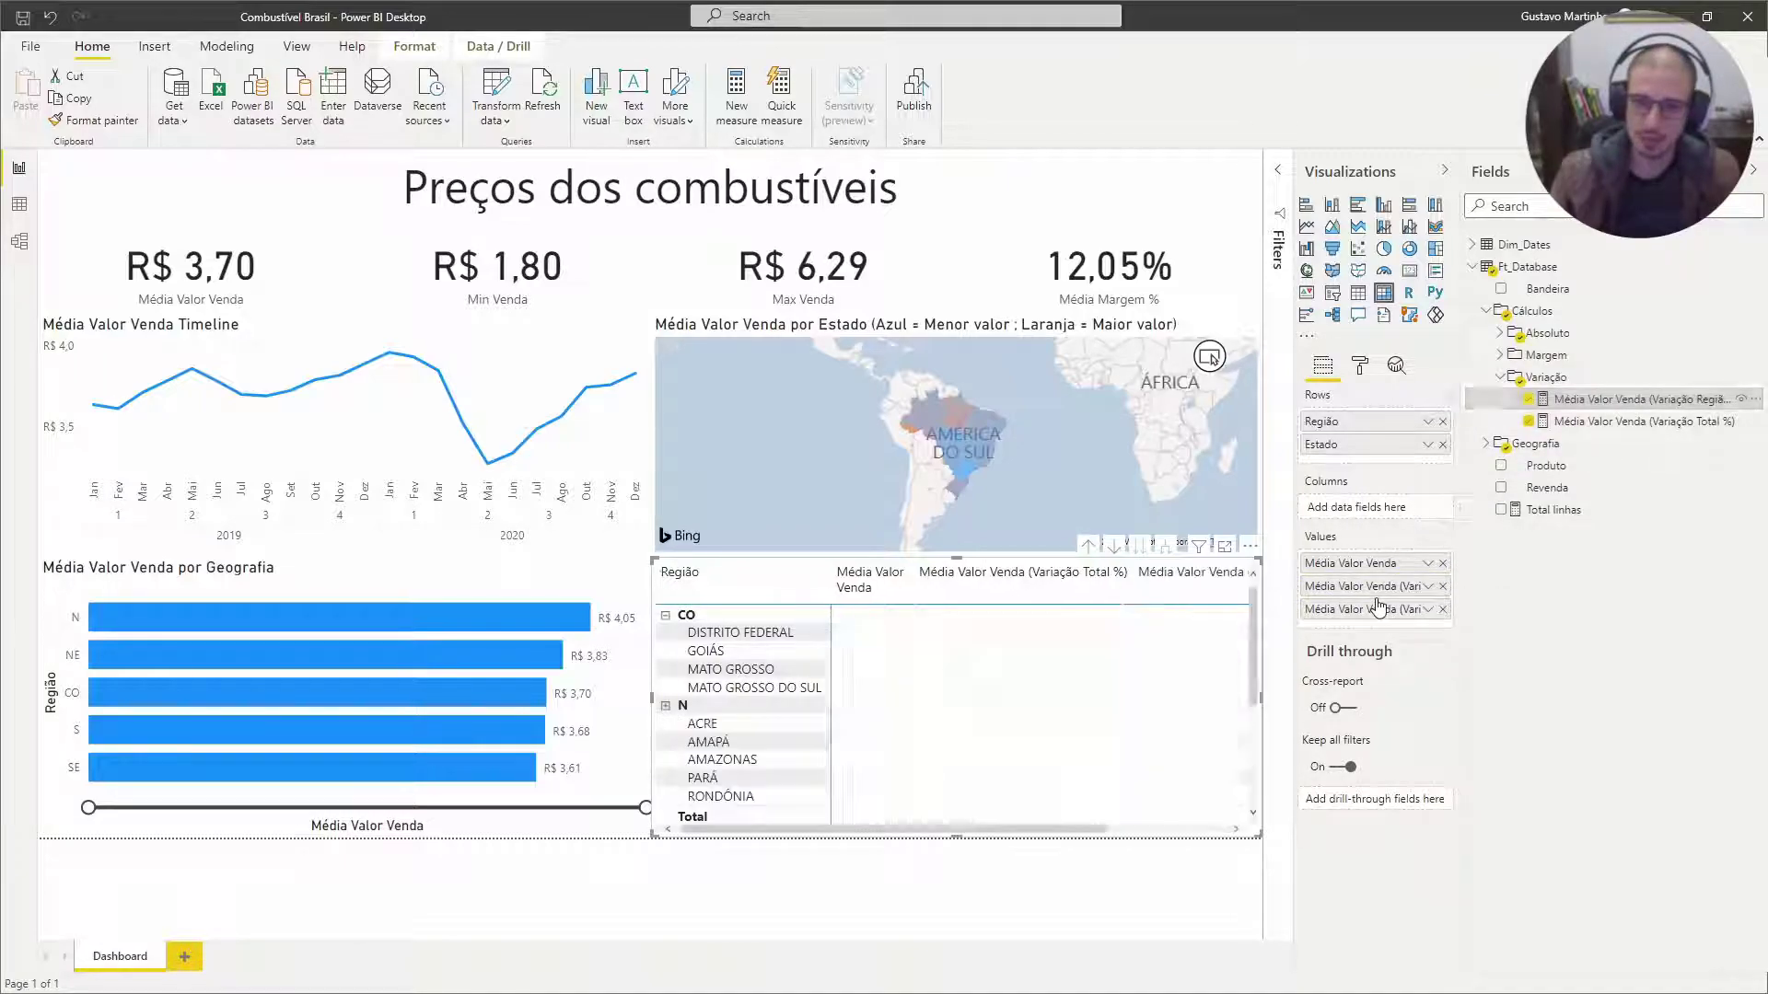
{"action": "left_click_drag", "start_coordinate": [1134, 598], "coordinate": [1041, 595]}
{"action": "left_click_drag", "start_coordinate": [1074, 829], "coordinate": [1165, 830]}
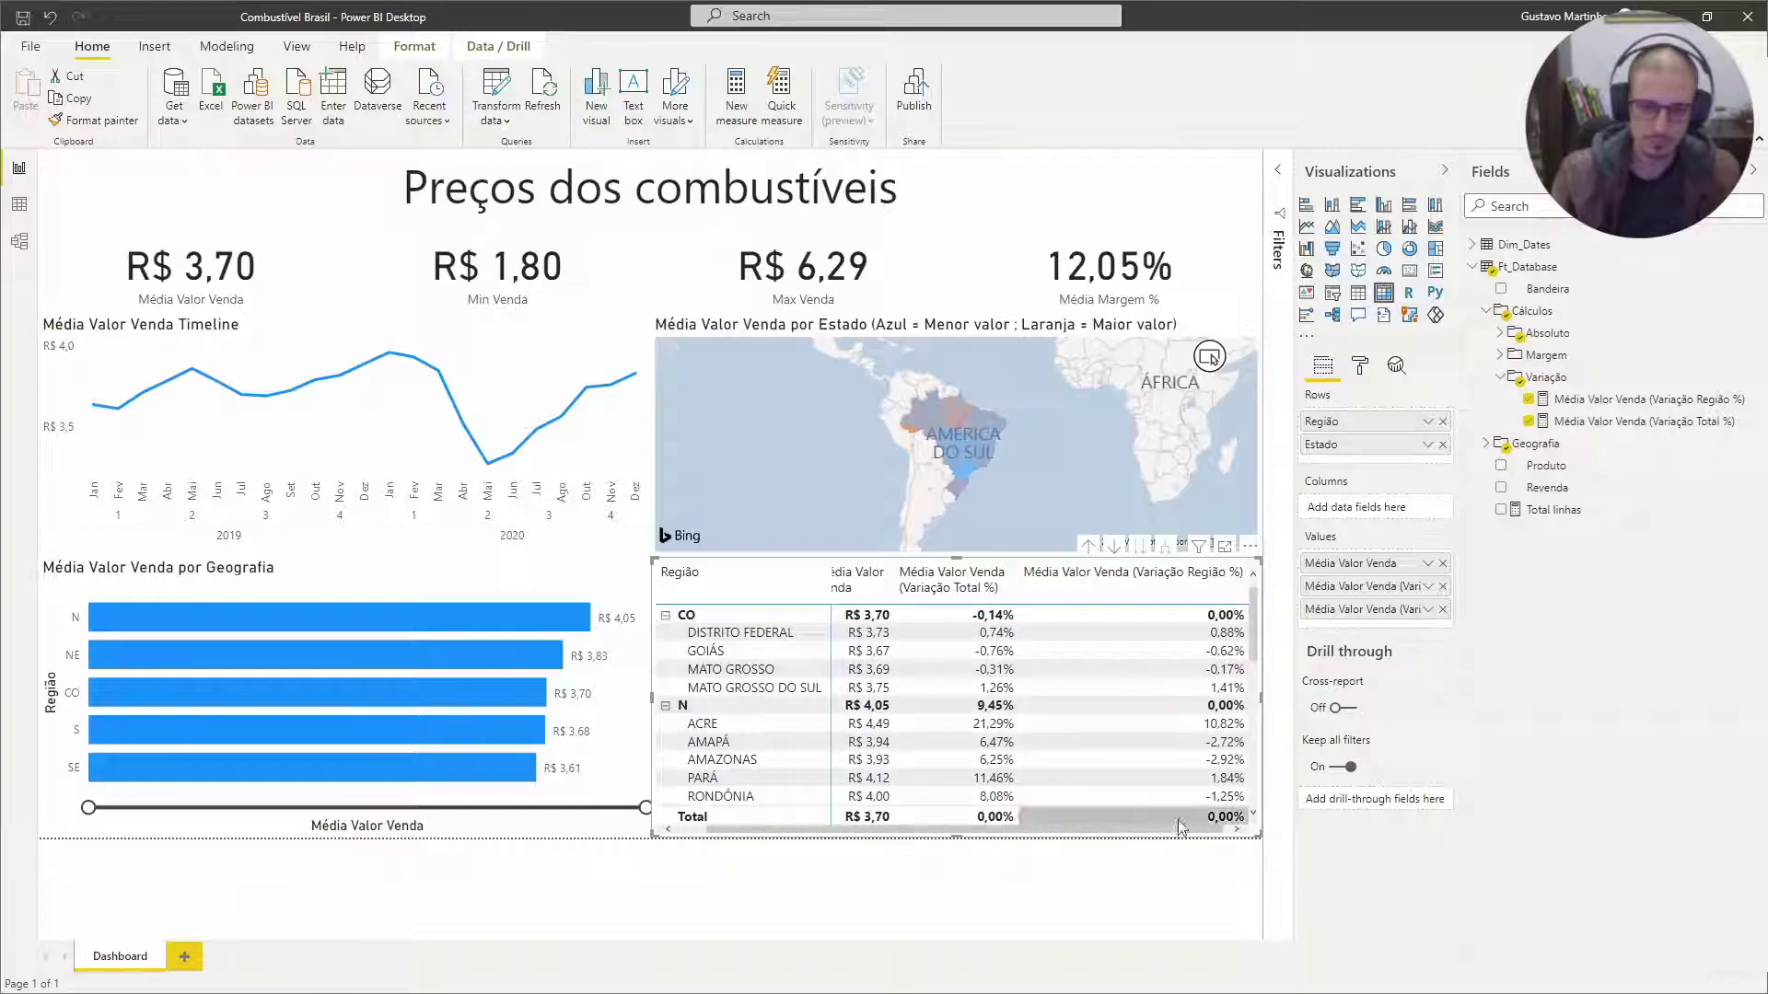
- Narrow the Média Valor Venda (Variação Região %) column in the matrix so all value columns fit
{"action": "left_click_drag", "start_coordinate": [1233, 597], "coordinate": [1138, 599]}
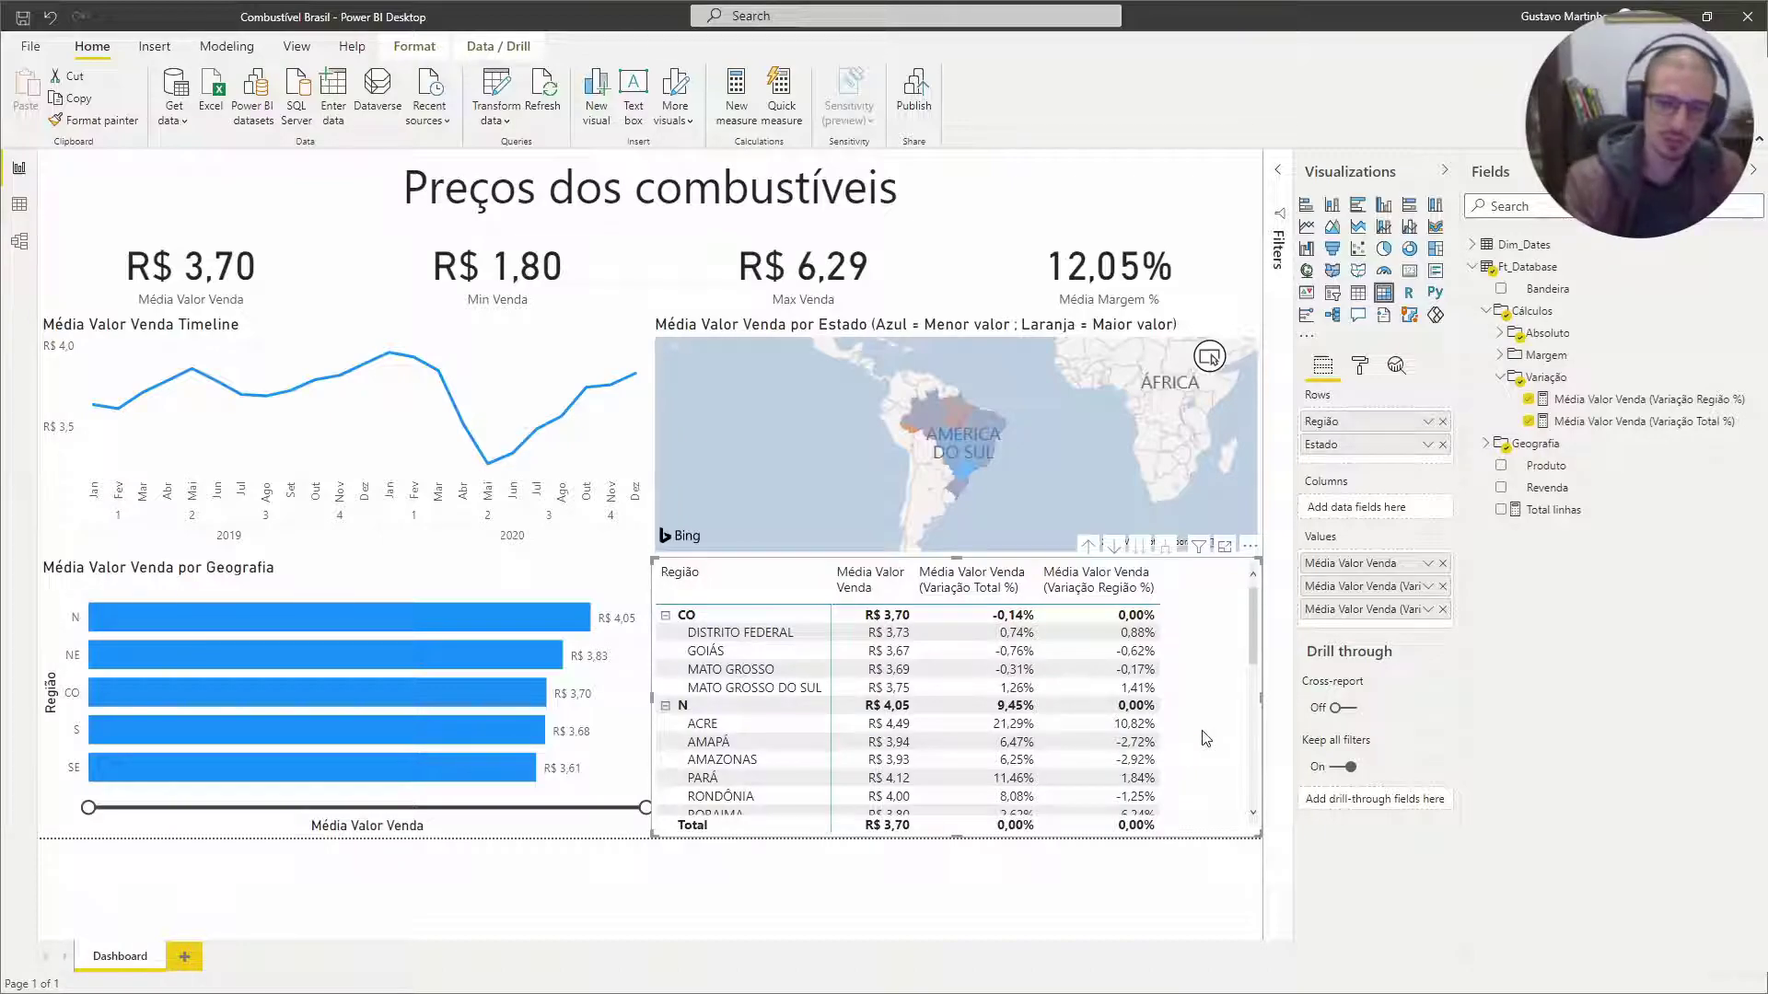
{"action": "mouse_move", "coordinate": [870, 638]}
{"action": "left_mouse_down"}
{"action": "mouse_move", "coordinate": [912, 653]}
{"action": "mouse_move", "coordinate": [847, 618]}
{"action": "mouse_move", "coordinate": [866, 615]}
{"action": "left_mouse_up"}
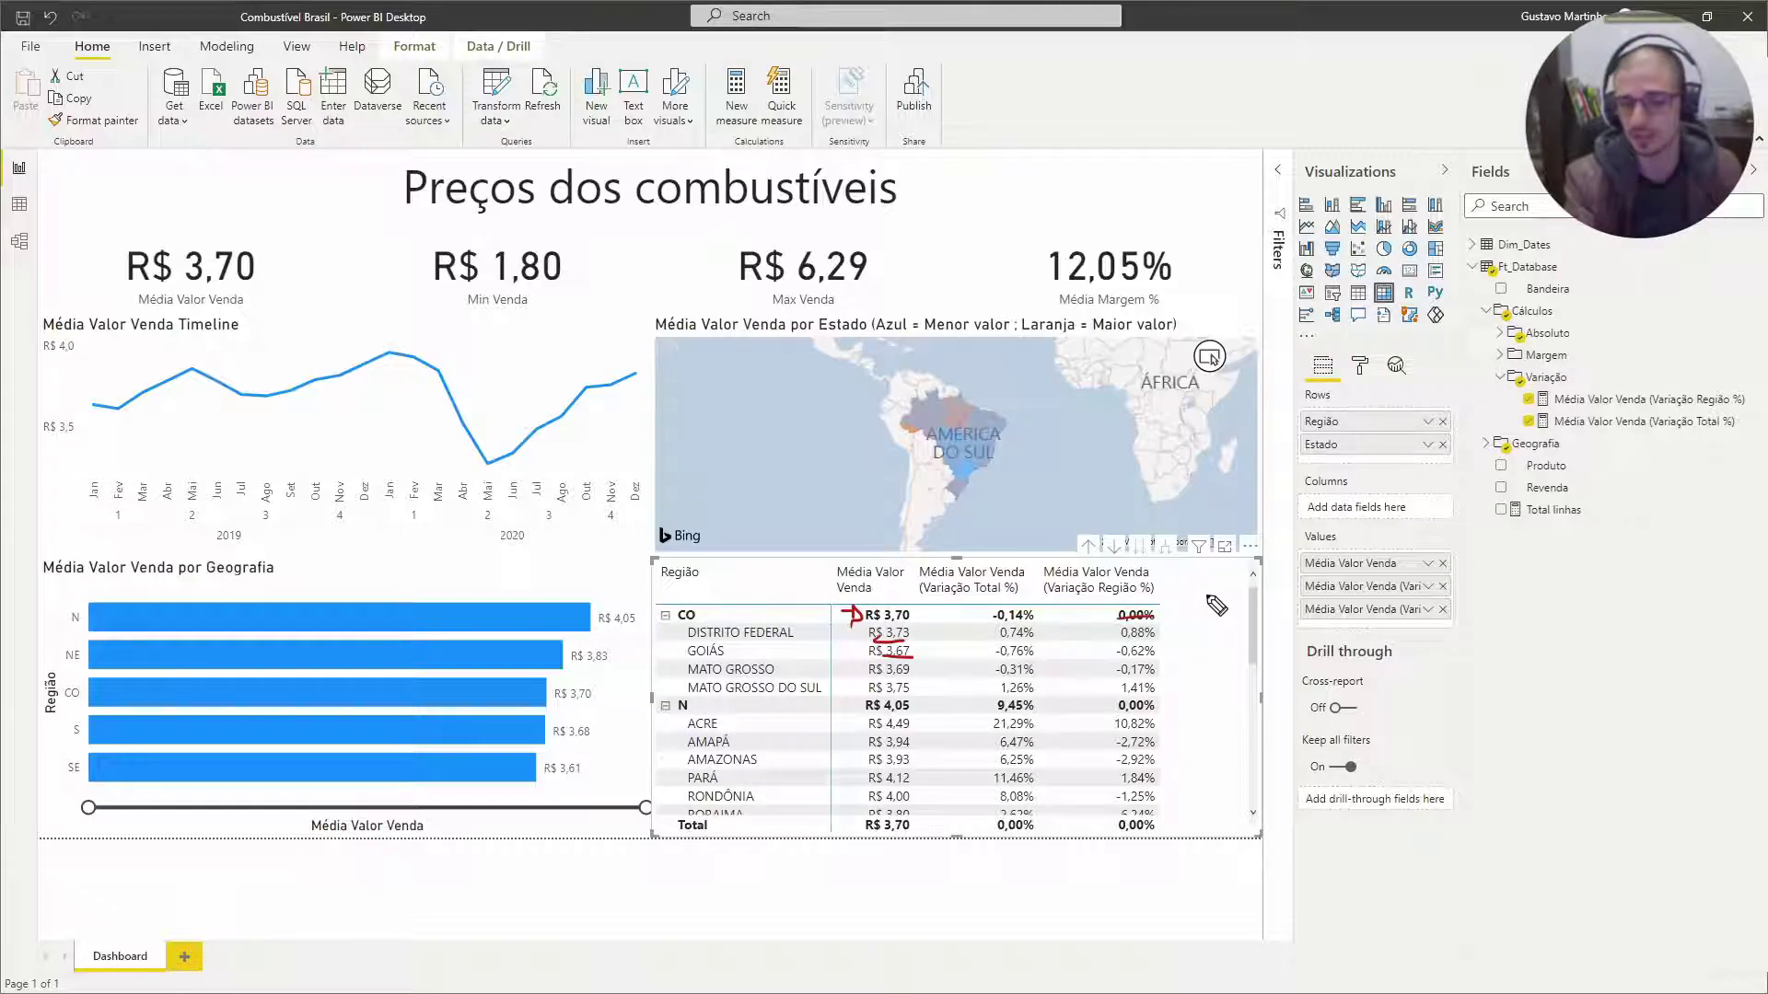
{"action": "left_click_drag", "start_coordinate": [1153, 618], "coordinate": [1122, 621]}
{"action": "key", "text": "ctrl+z"}
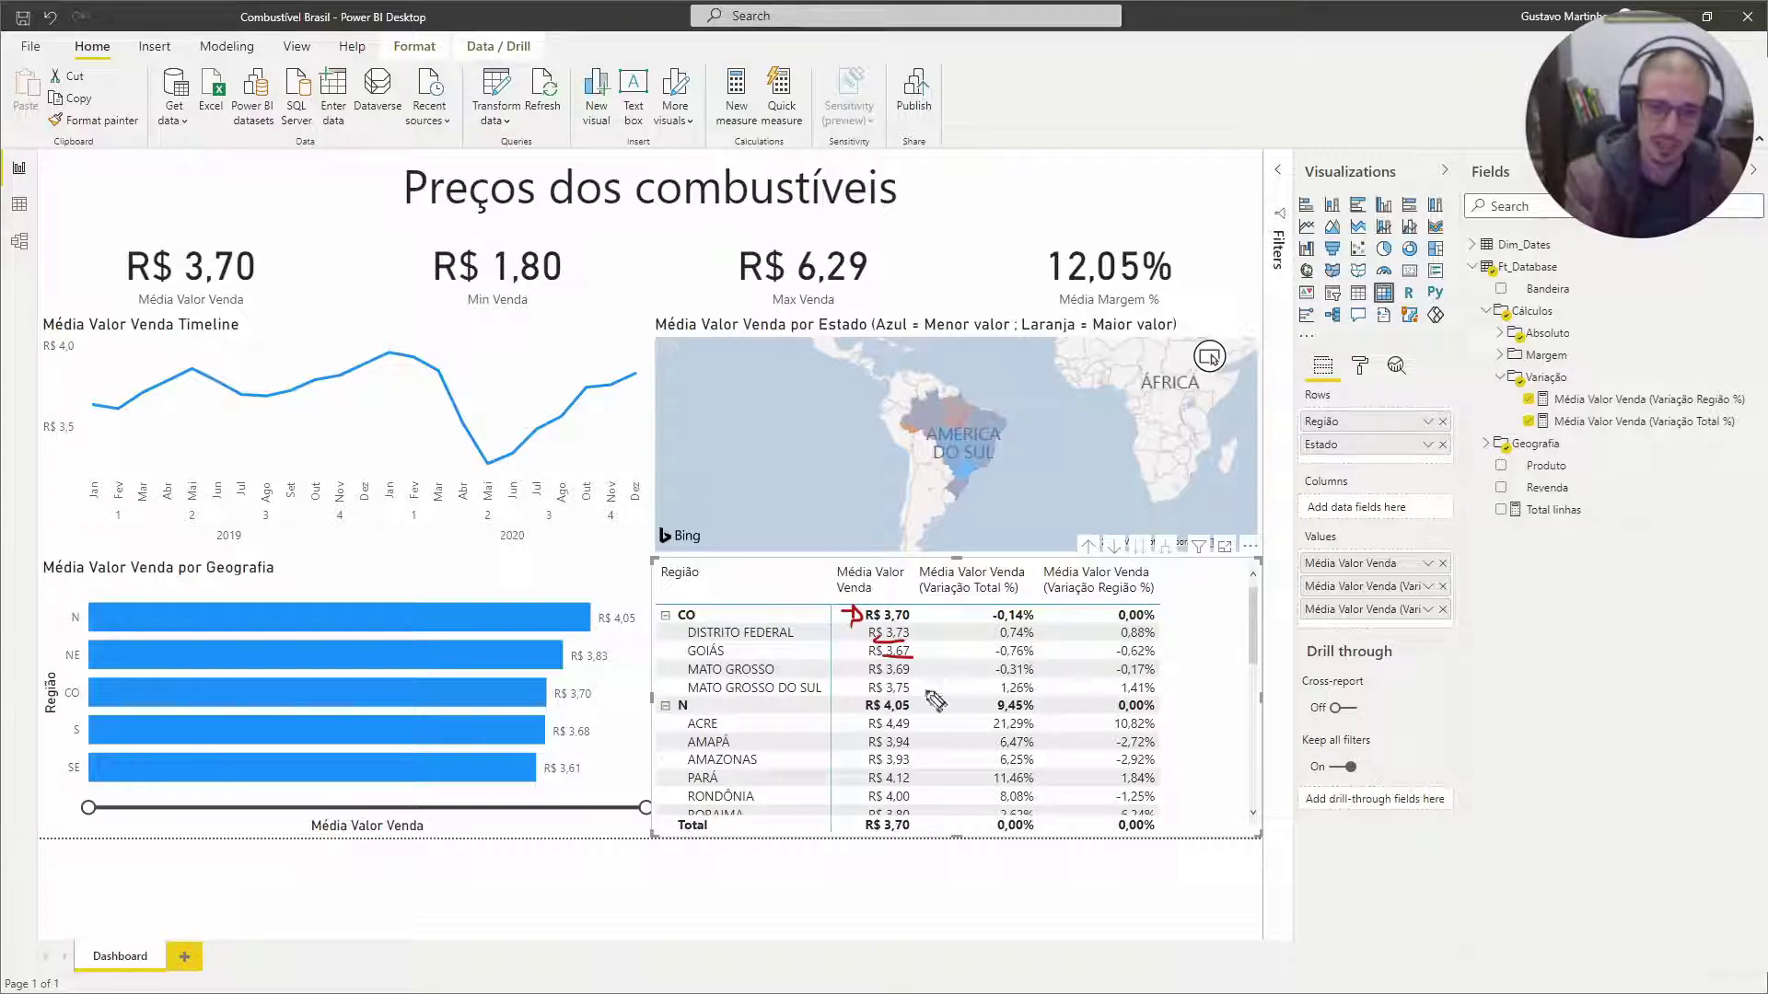
{"action": "left_click_drag", "start_coordinate": [913, 633], "coordinate": [929, 632]}
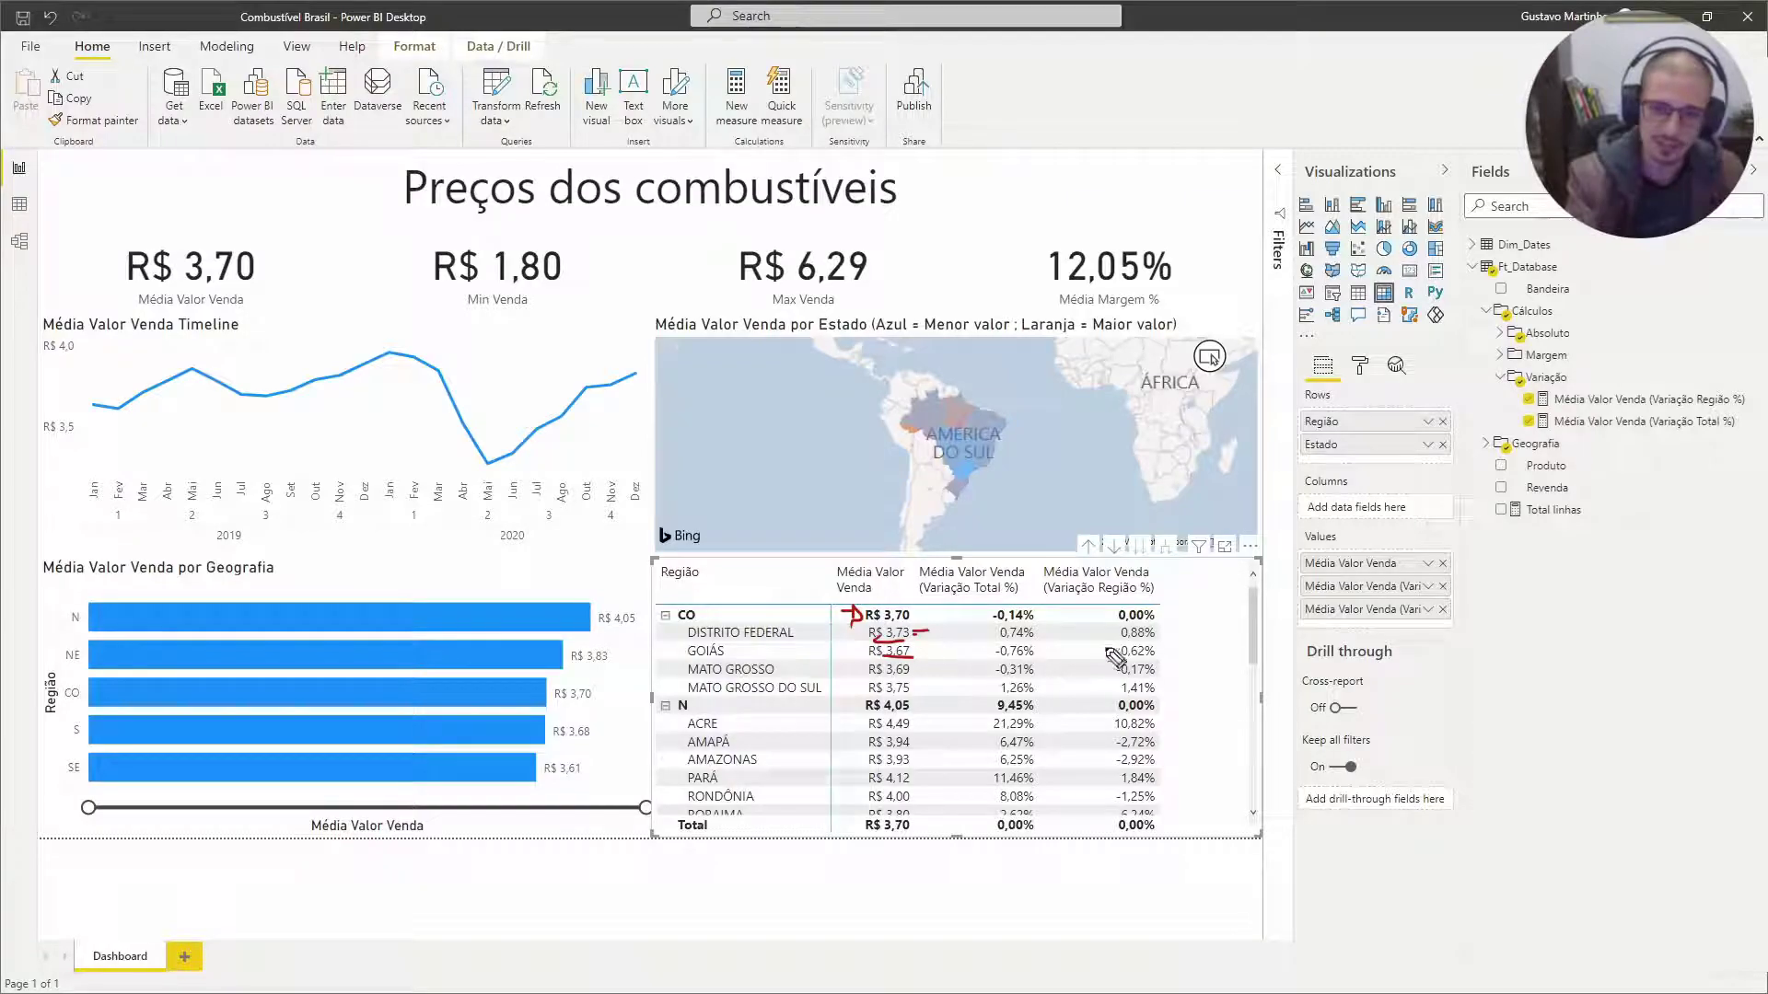
{"action": "left_click_drag", "start_coordinate": [1161, 633], "coordinate": [1169, 632]}
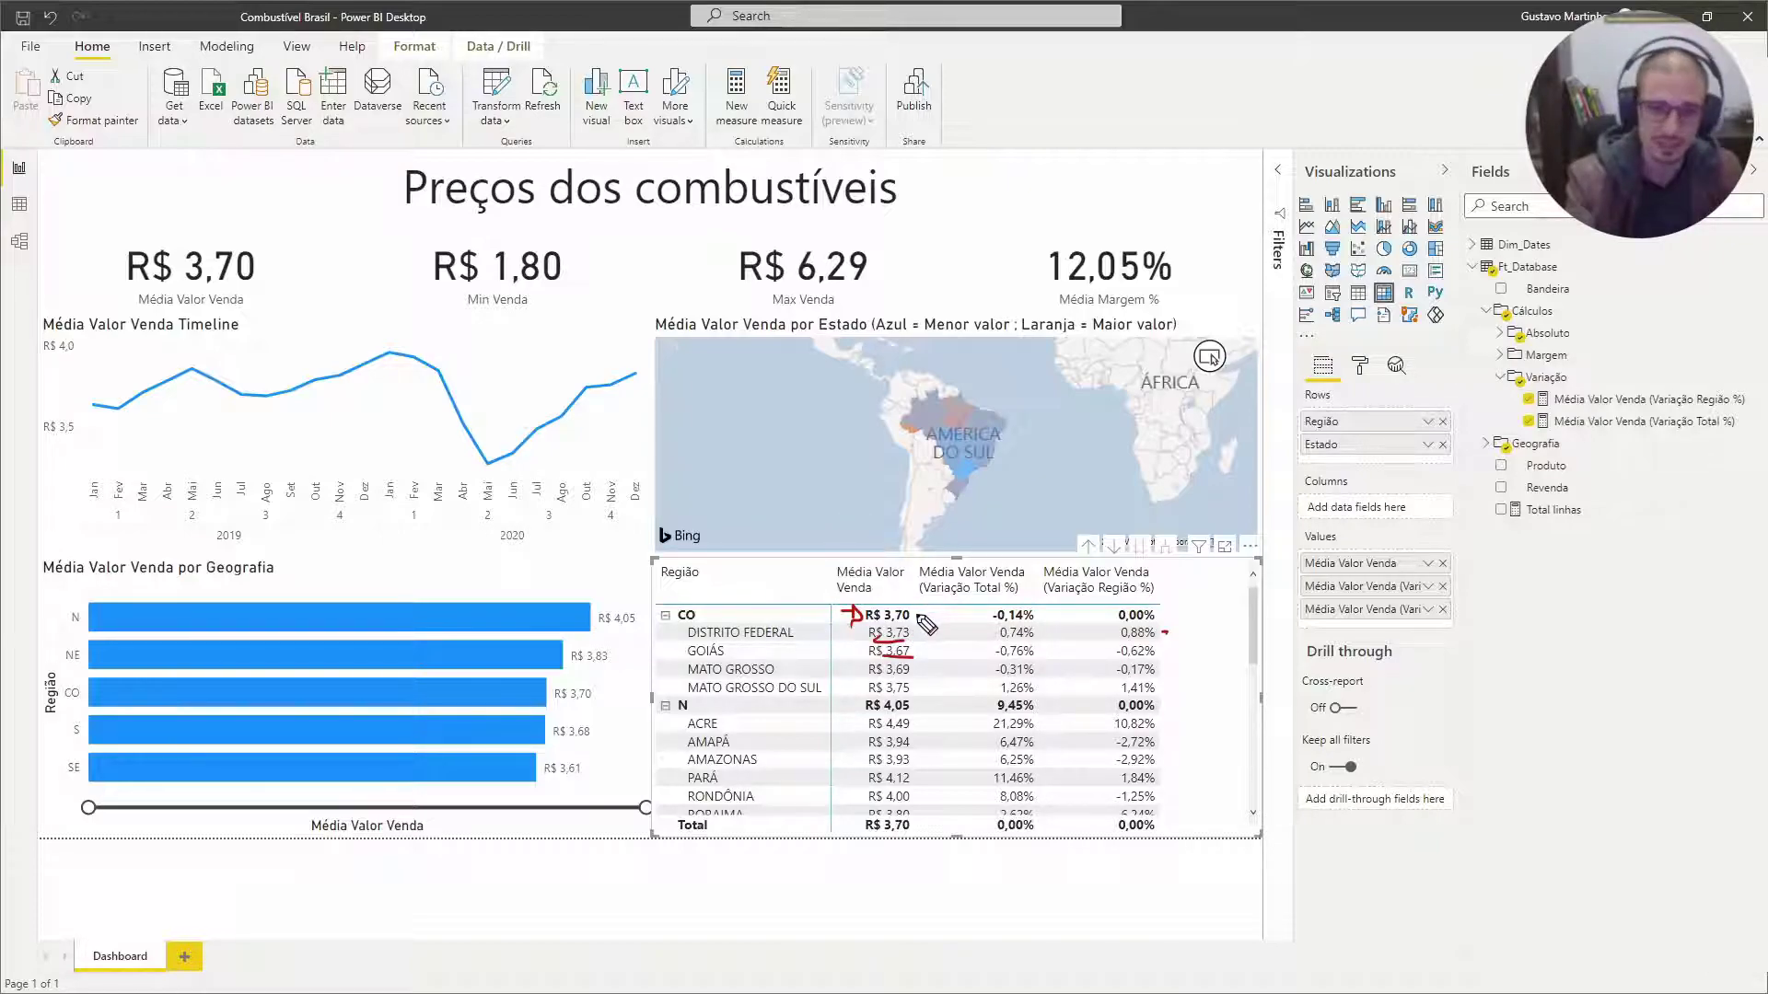
{"action": "left_click_drag", "start_coordinate": [918, 609], "coordinate": [950, 608]}
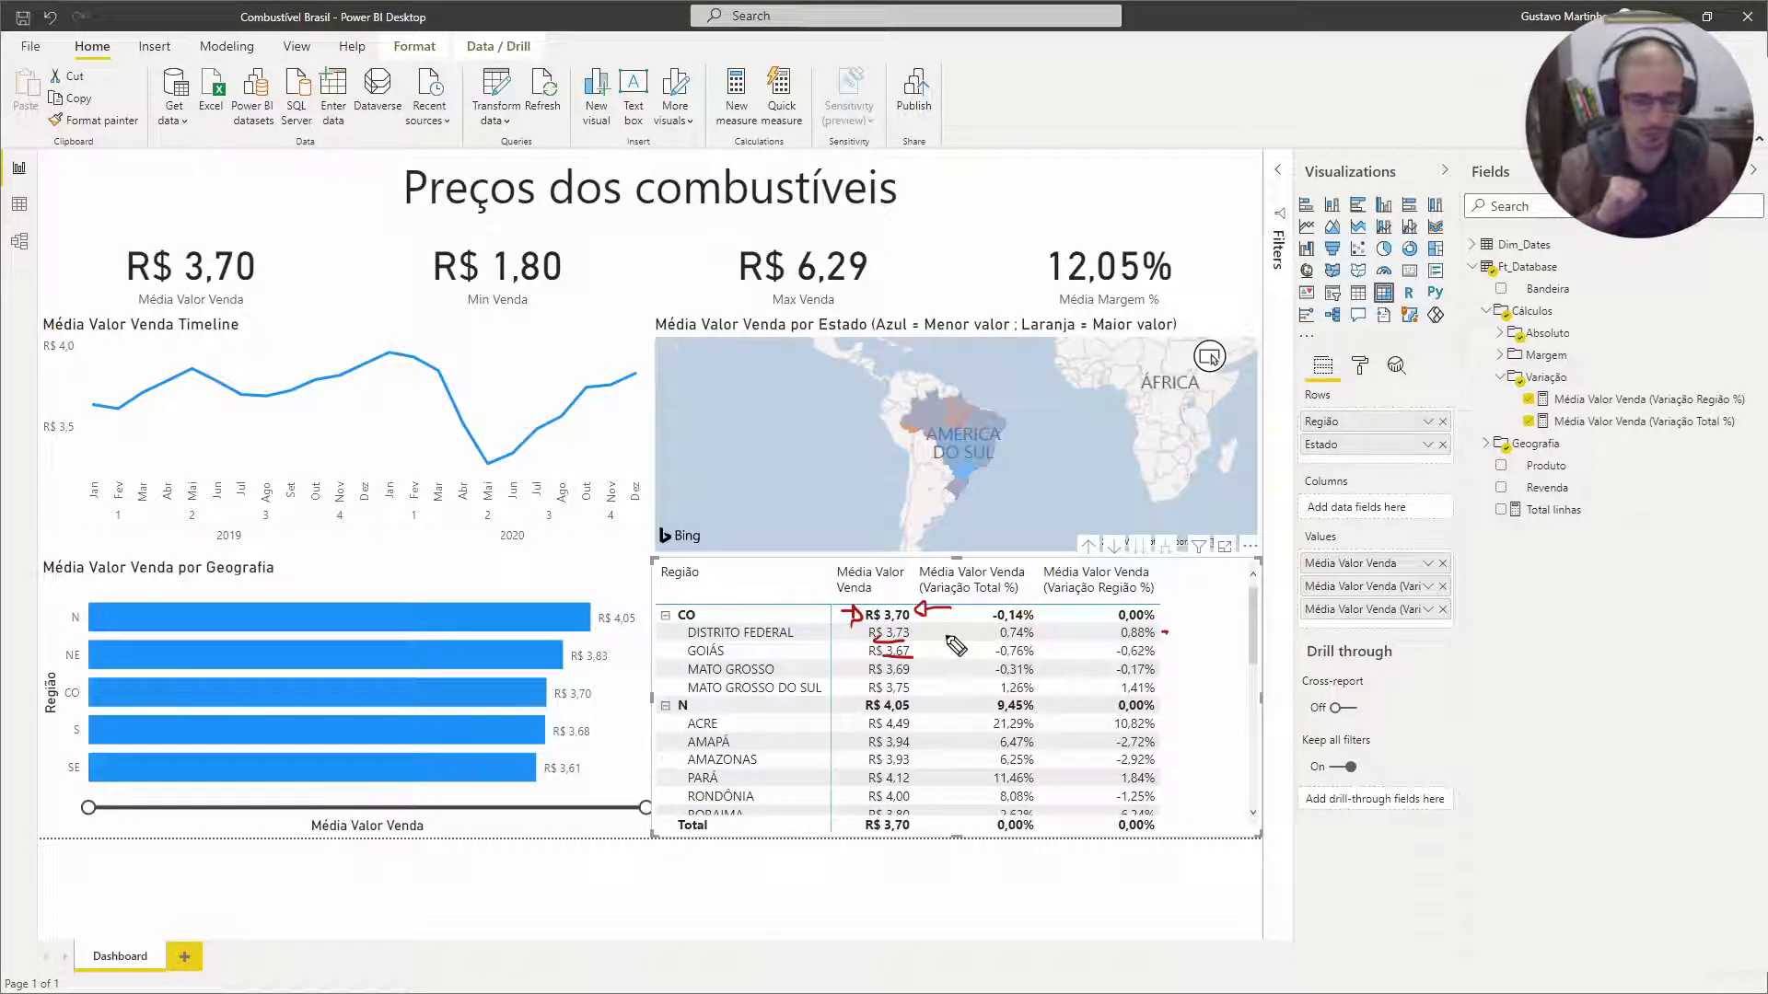
{"action": "key", "text": "Escape"}
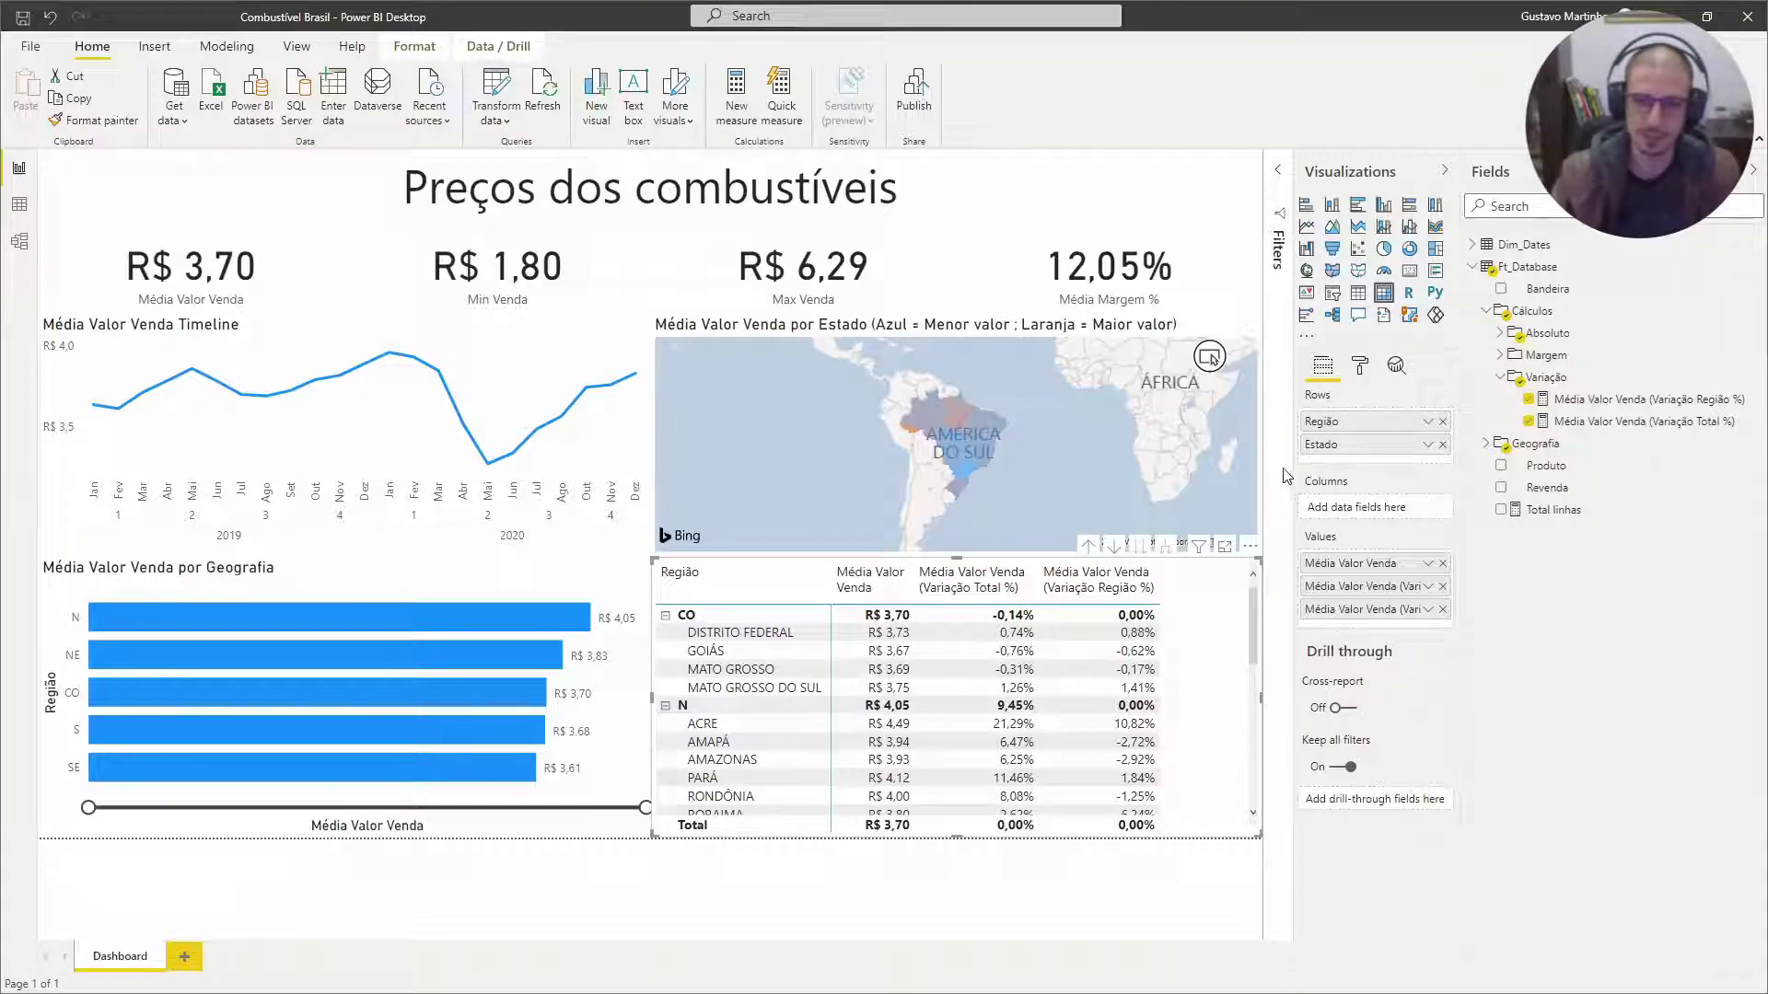
- Examine the icon rules, value units and icon choices in the conditional formatting of Média Valor Venda (Variação Total %), and cancel without applying
{"action": "left_click", "coordinate": [1427, 589]}
{"action": "mouse_move", "coordinate": [1499, 696]}
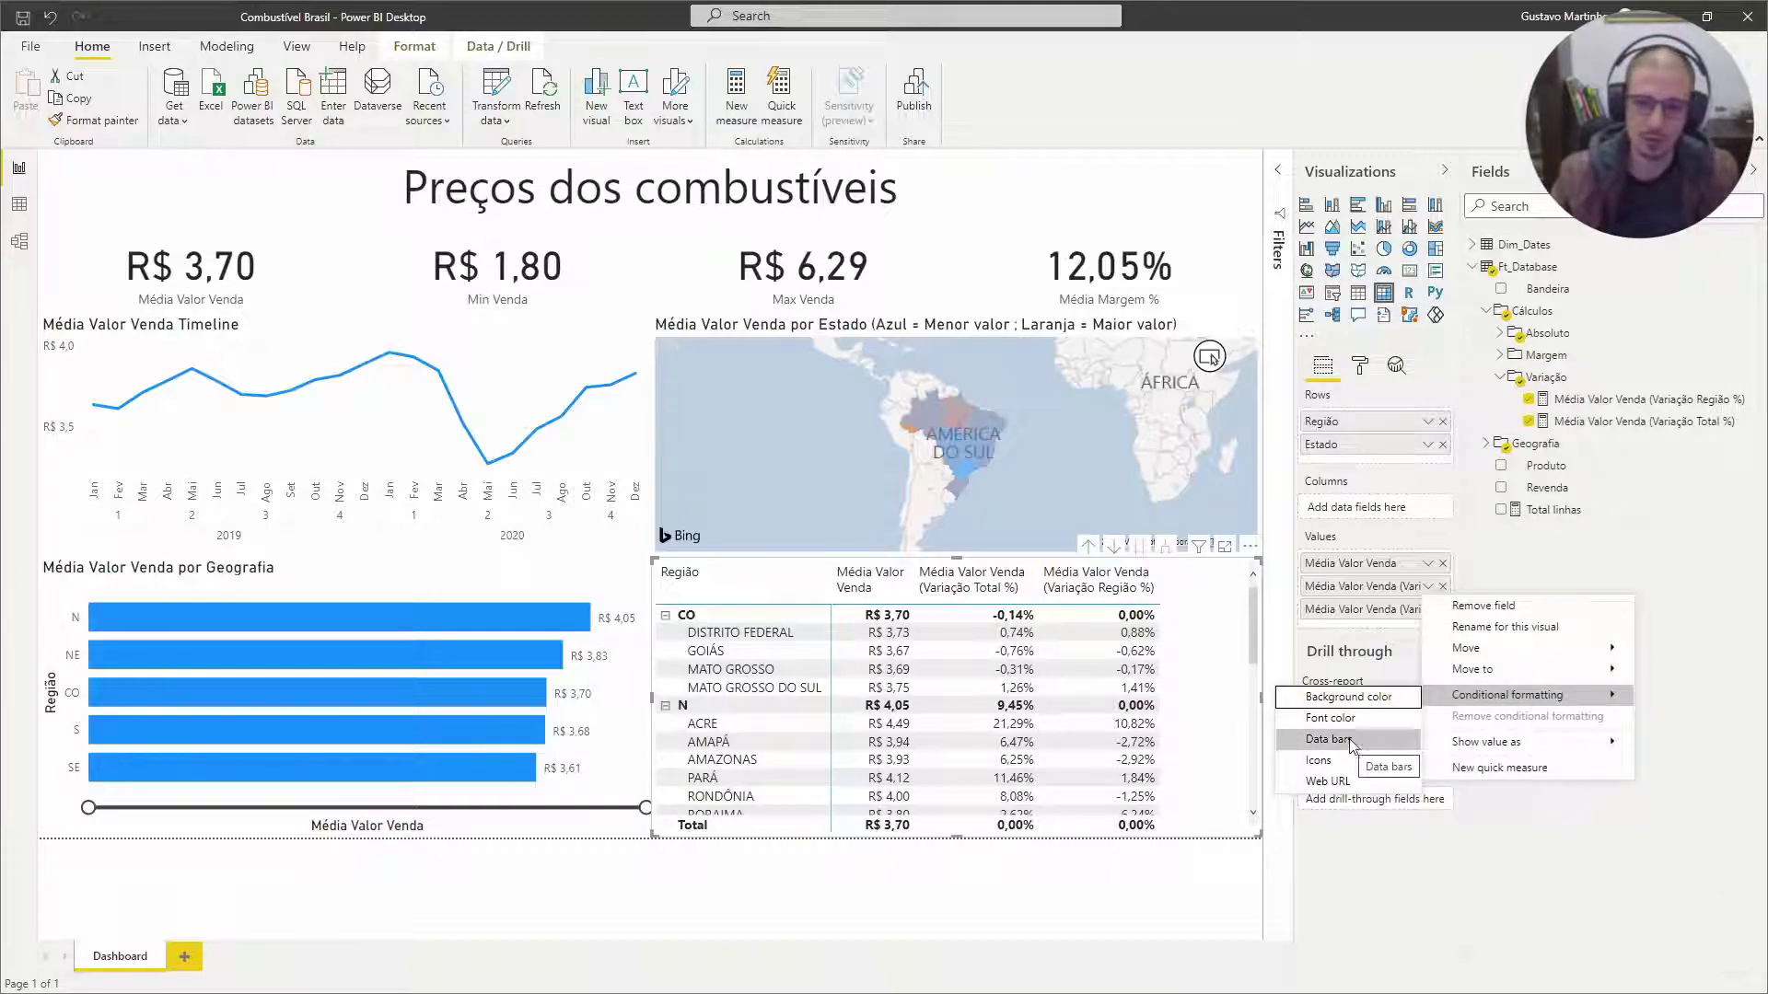
{"action": "left_click", "coordinate": [1328, 762]}
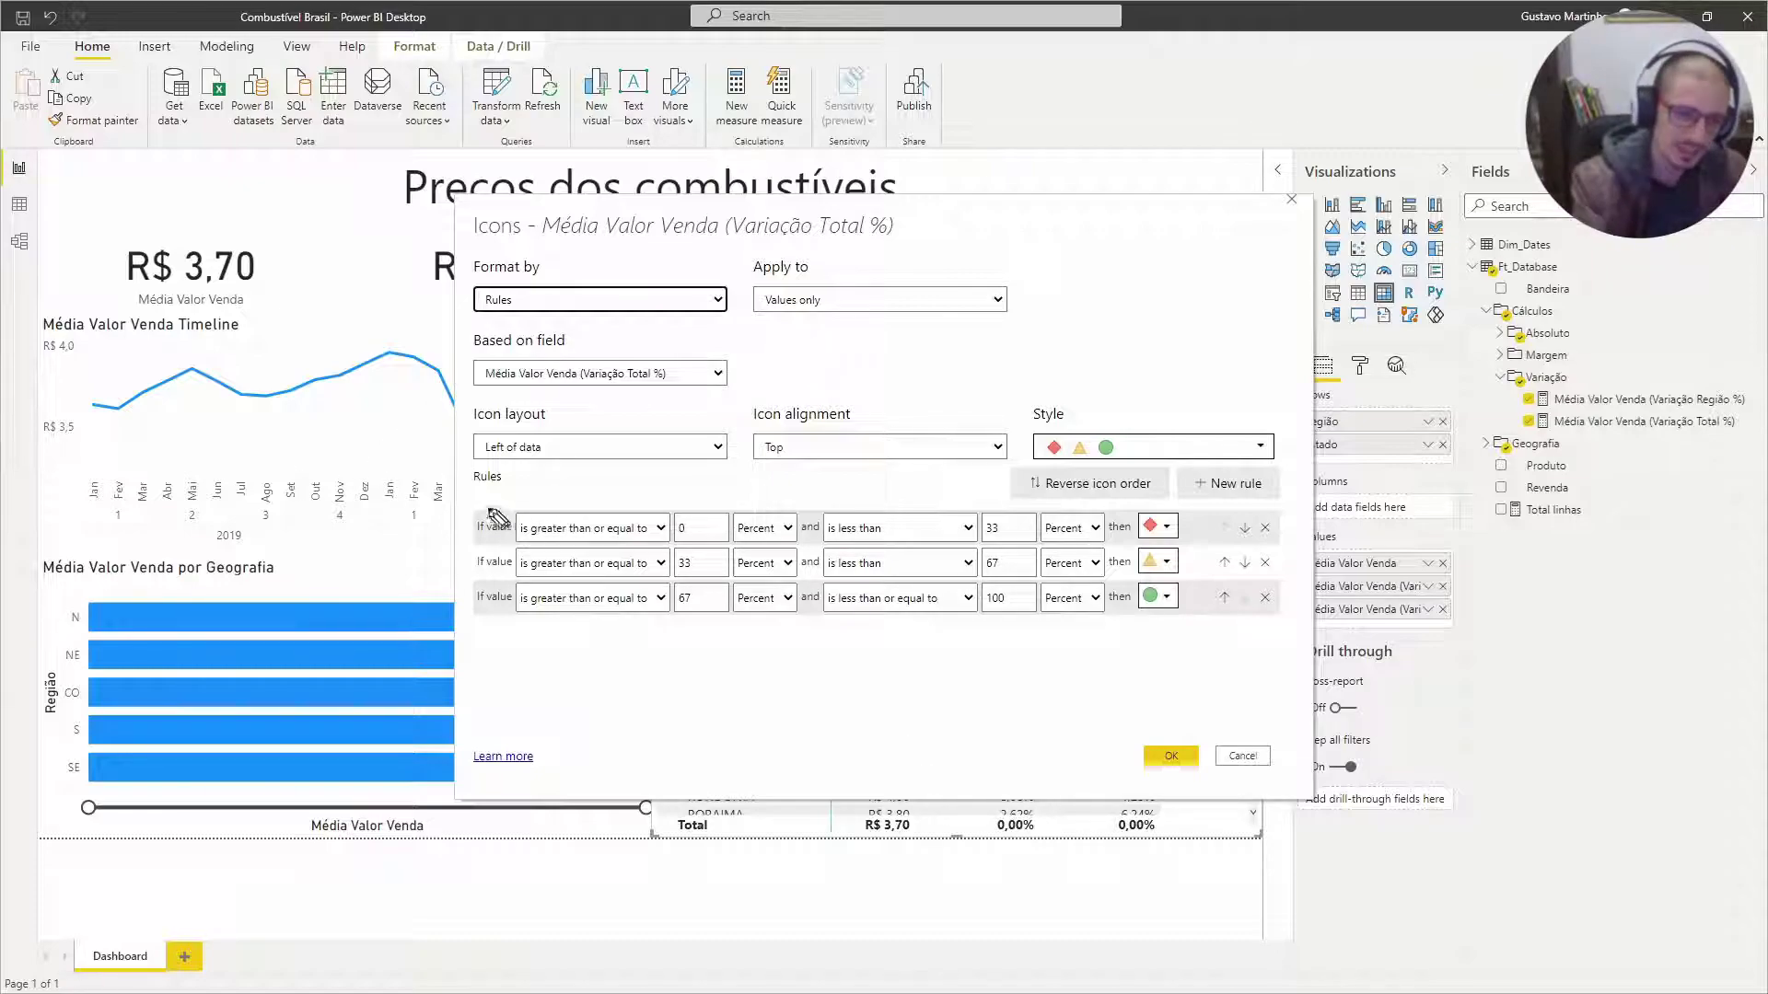
{"action": "left_click_drag", "start_coordinate": [485, 488], "coordinate": [470, 632]}
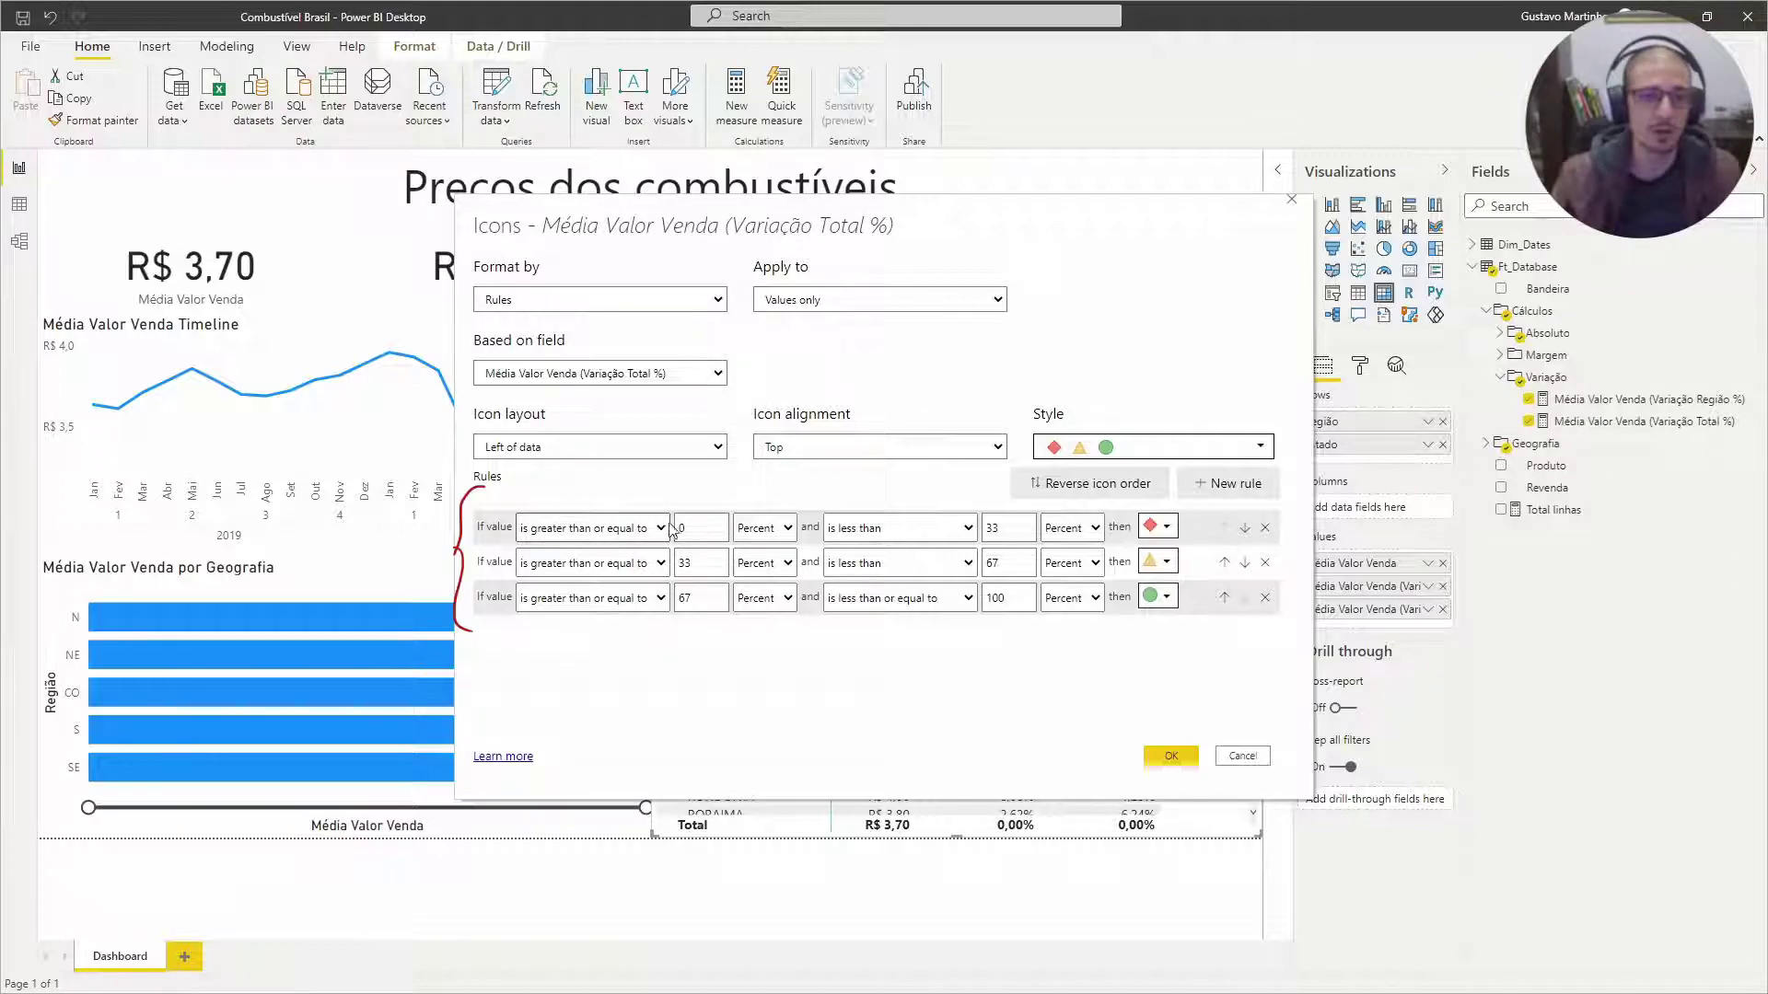
{"action": "left_click", "coordinate": [779, 532]}
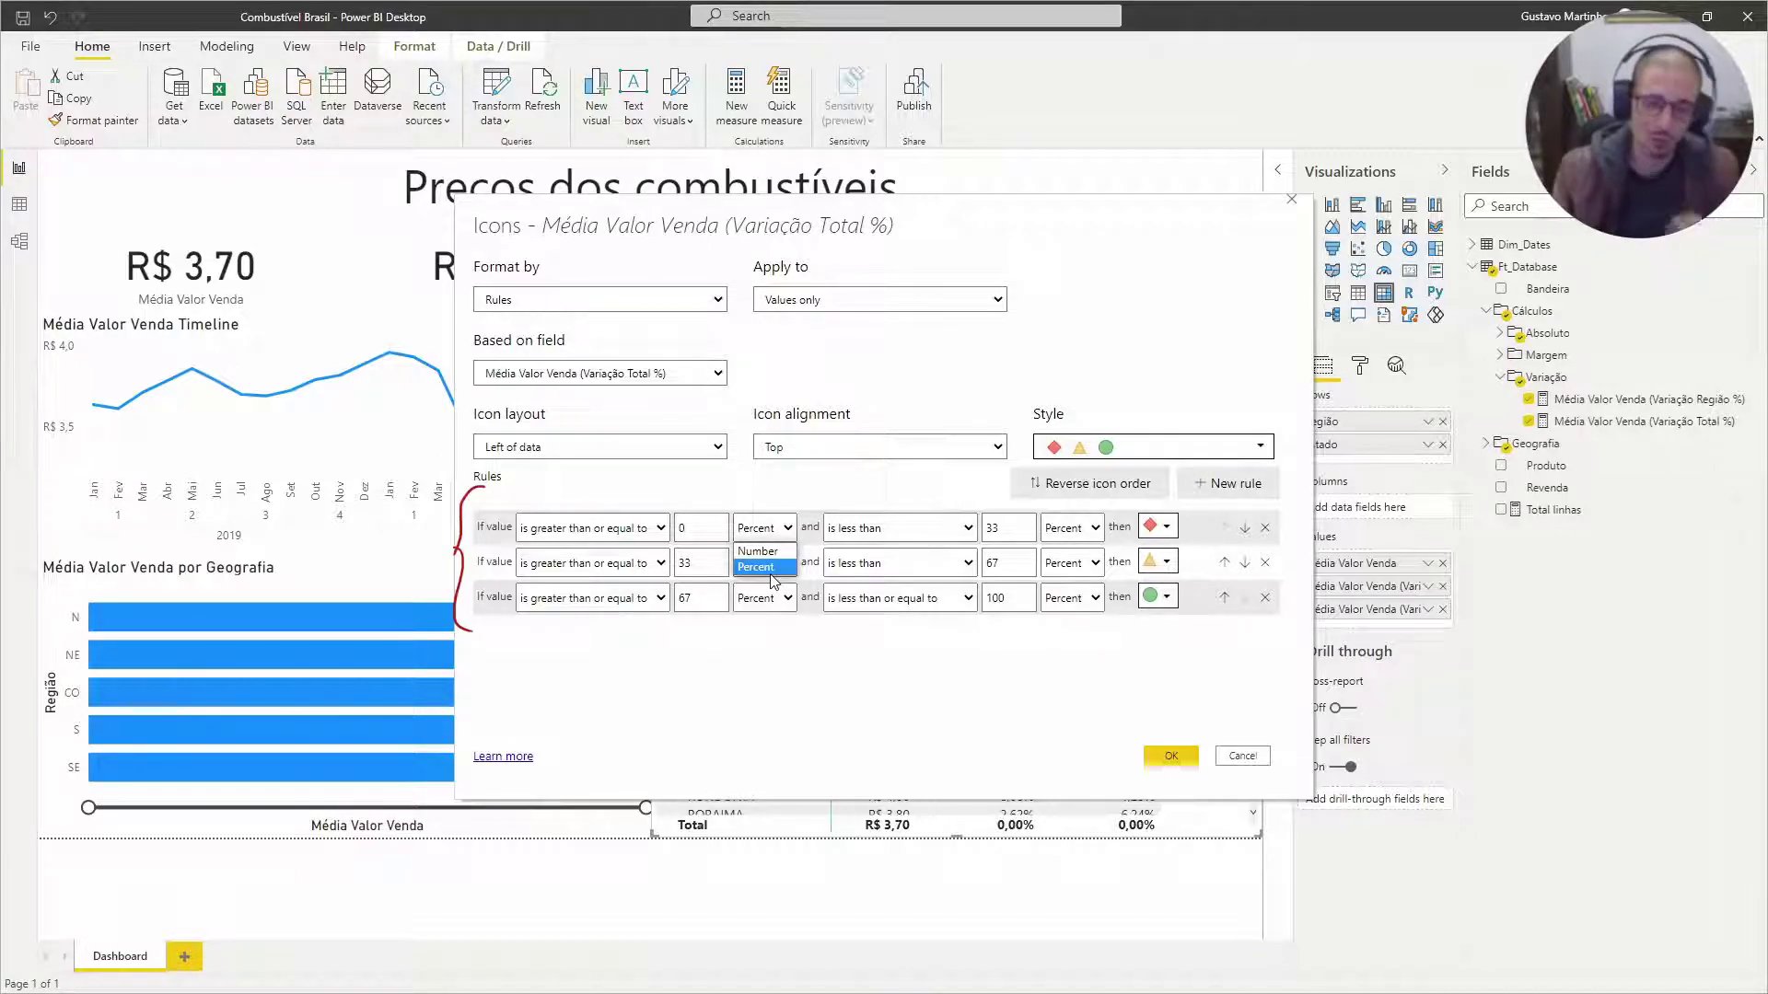
{"action": "left_click", "coordinate": [750, 525]}
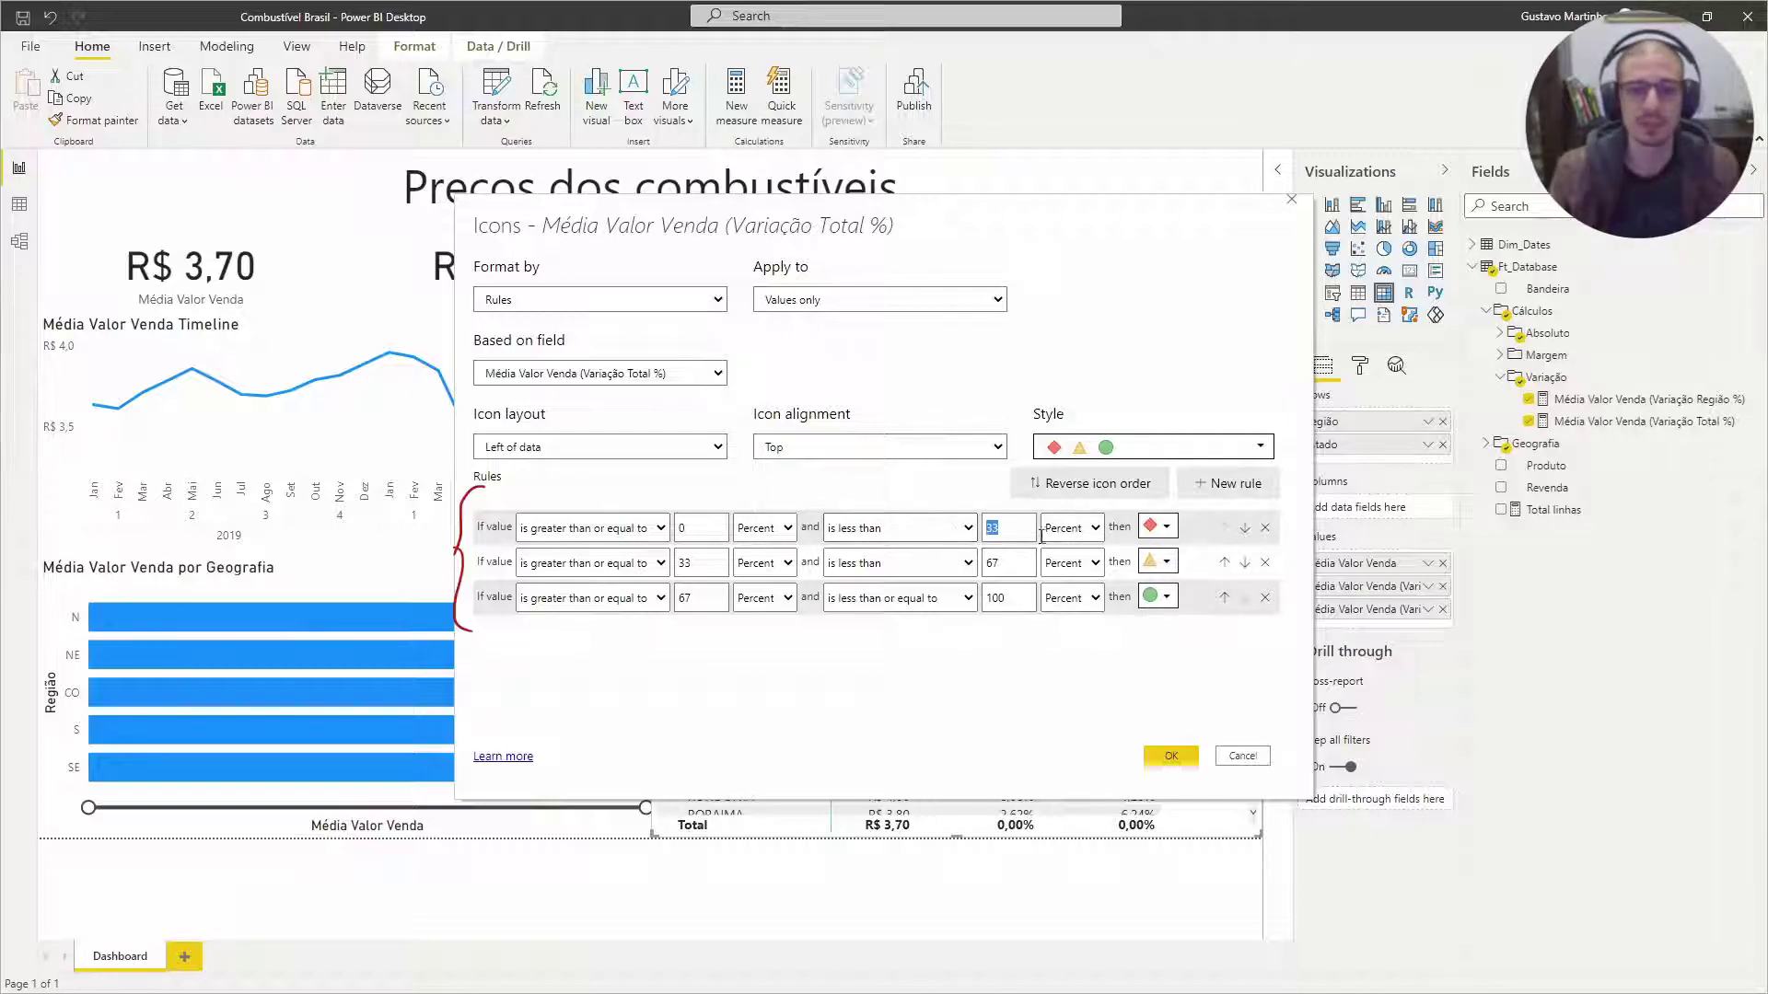
{"action": "left_click", "coordinate": [1157, 527]}
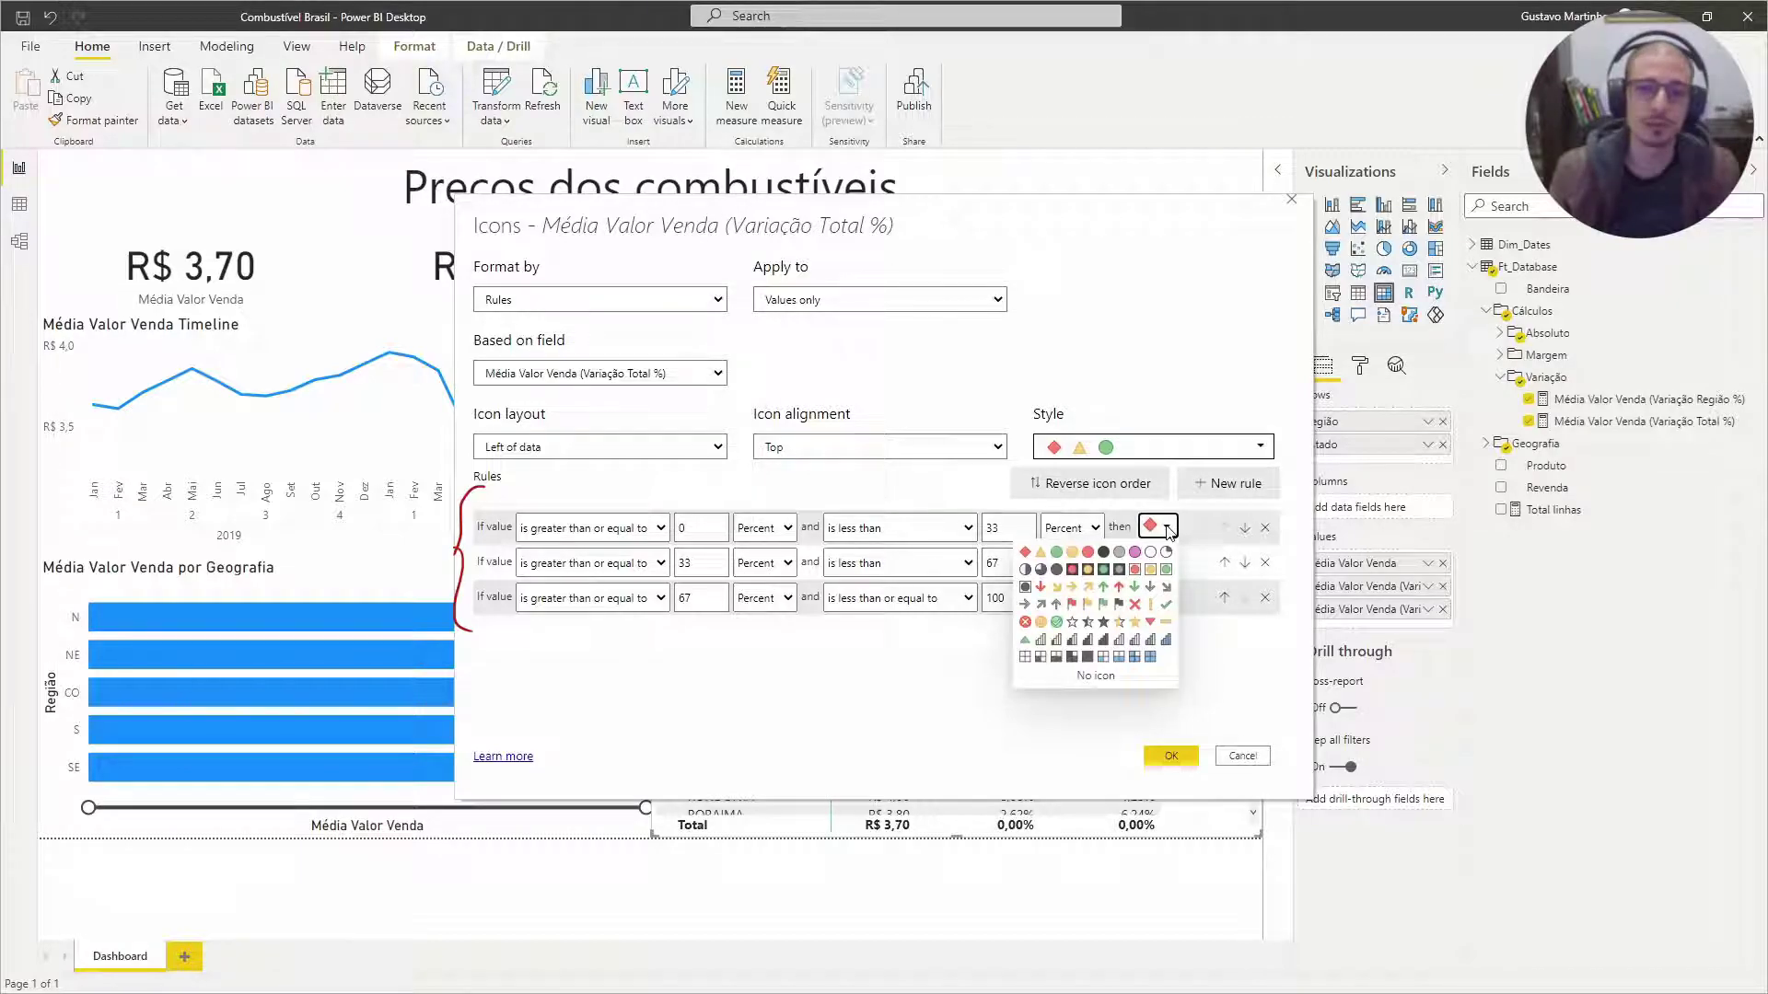
{"action": "left_click", "coordinate": [1167, 528]}
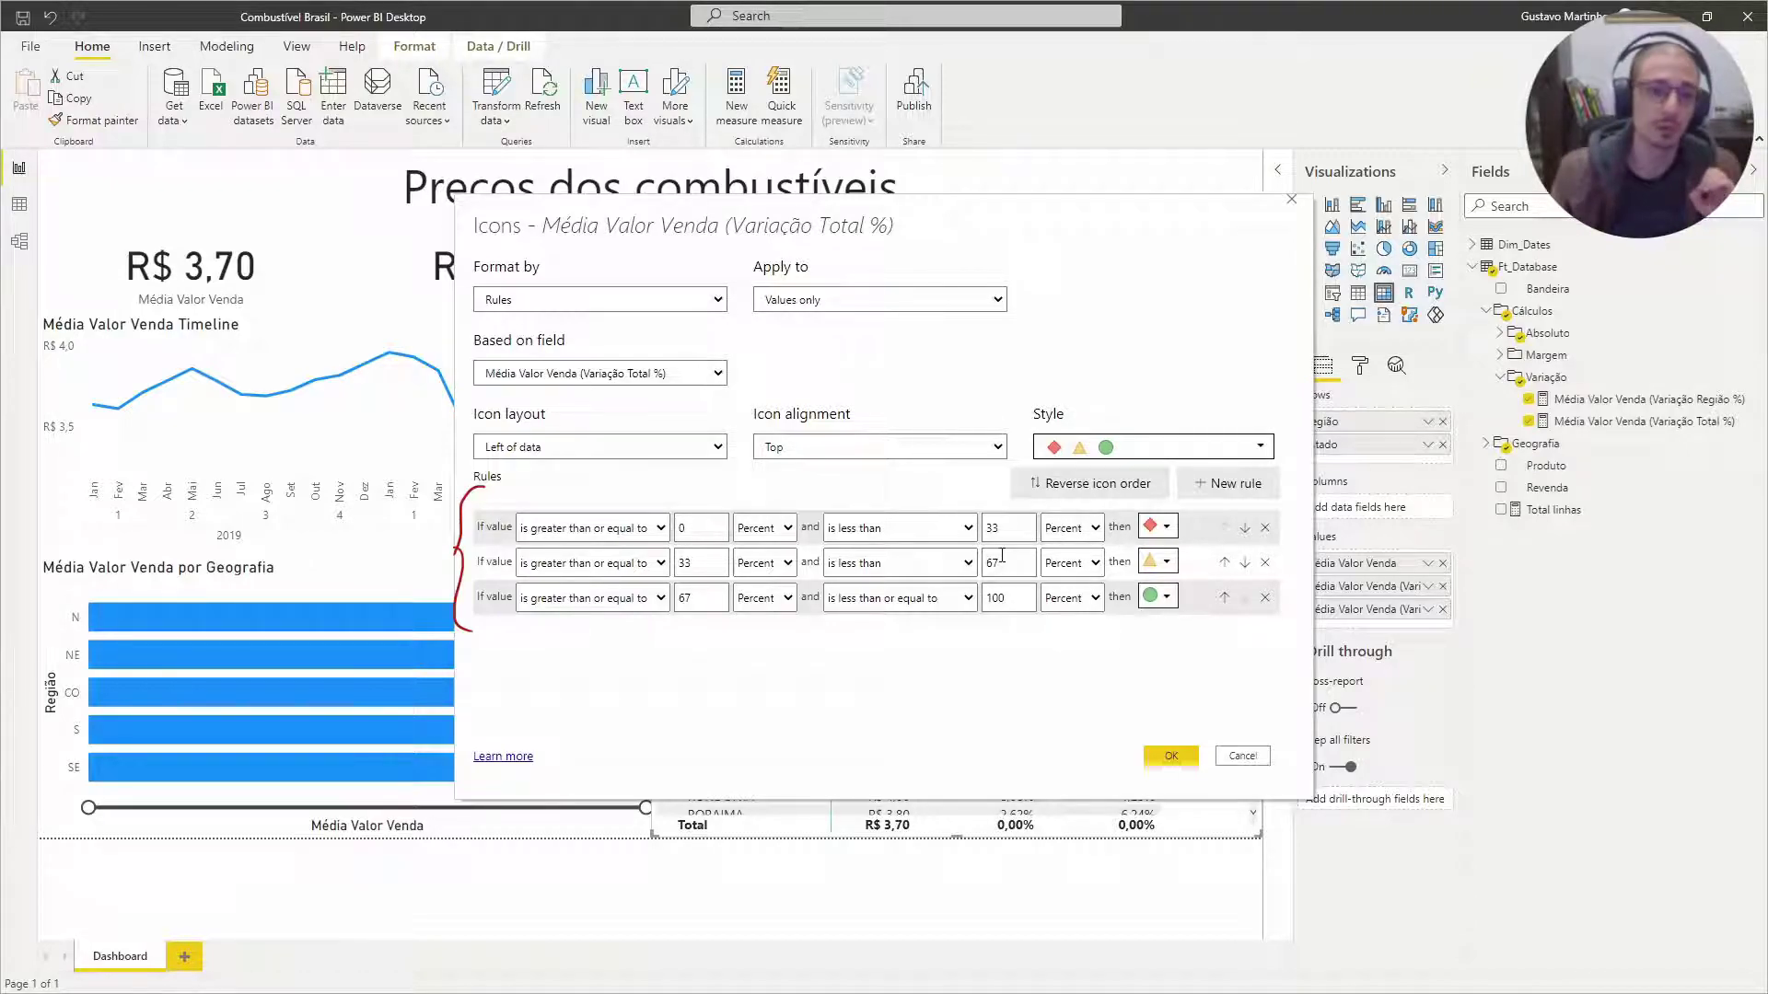
{"action": "left_click", "coordinate": [1238, 757]}
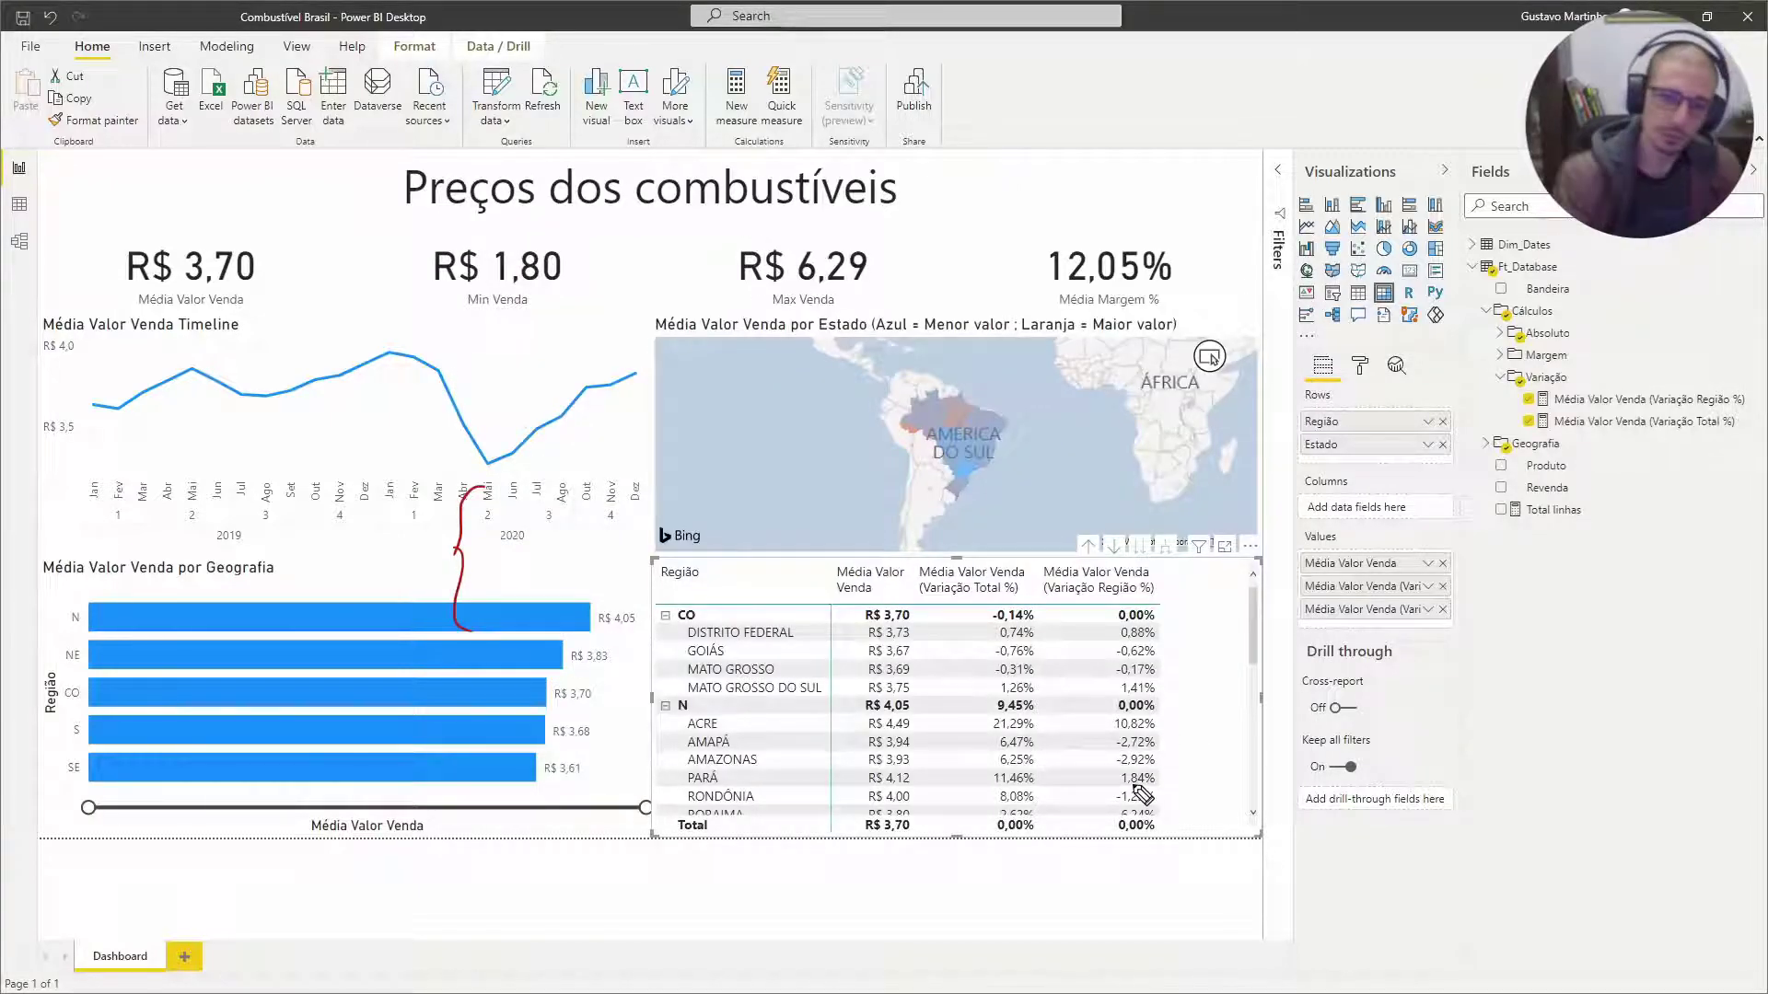
{"action": "left_click_drag", "start_coordinate": [995, 625], "coordinate": [1023, 630]}
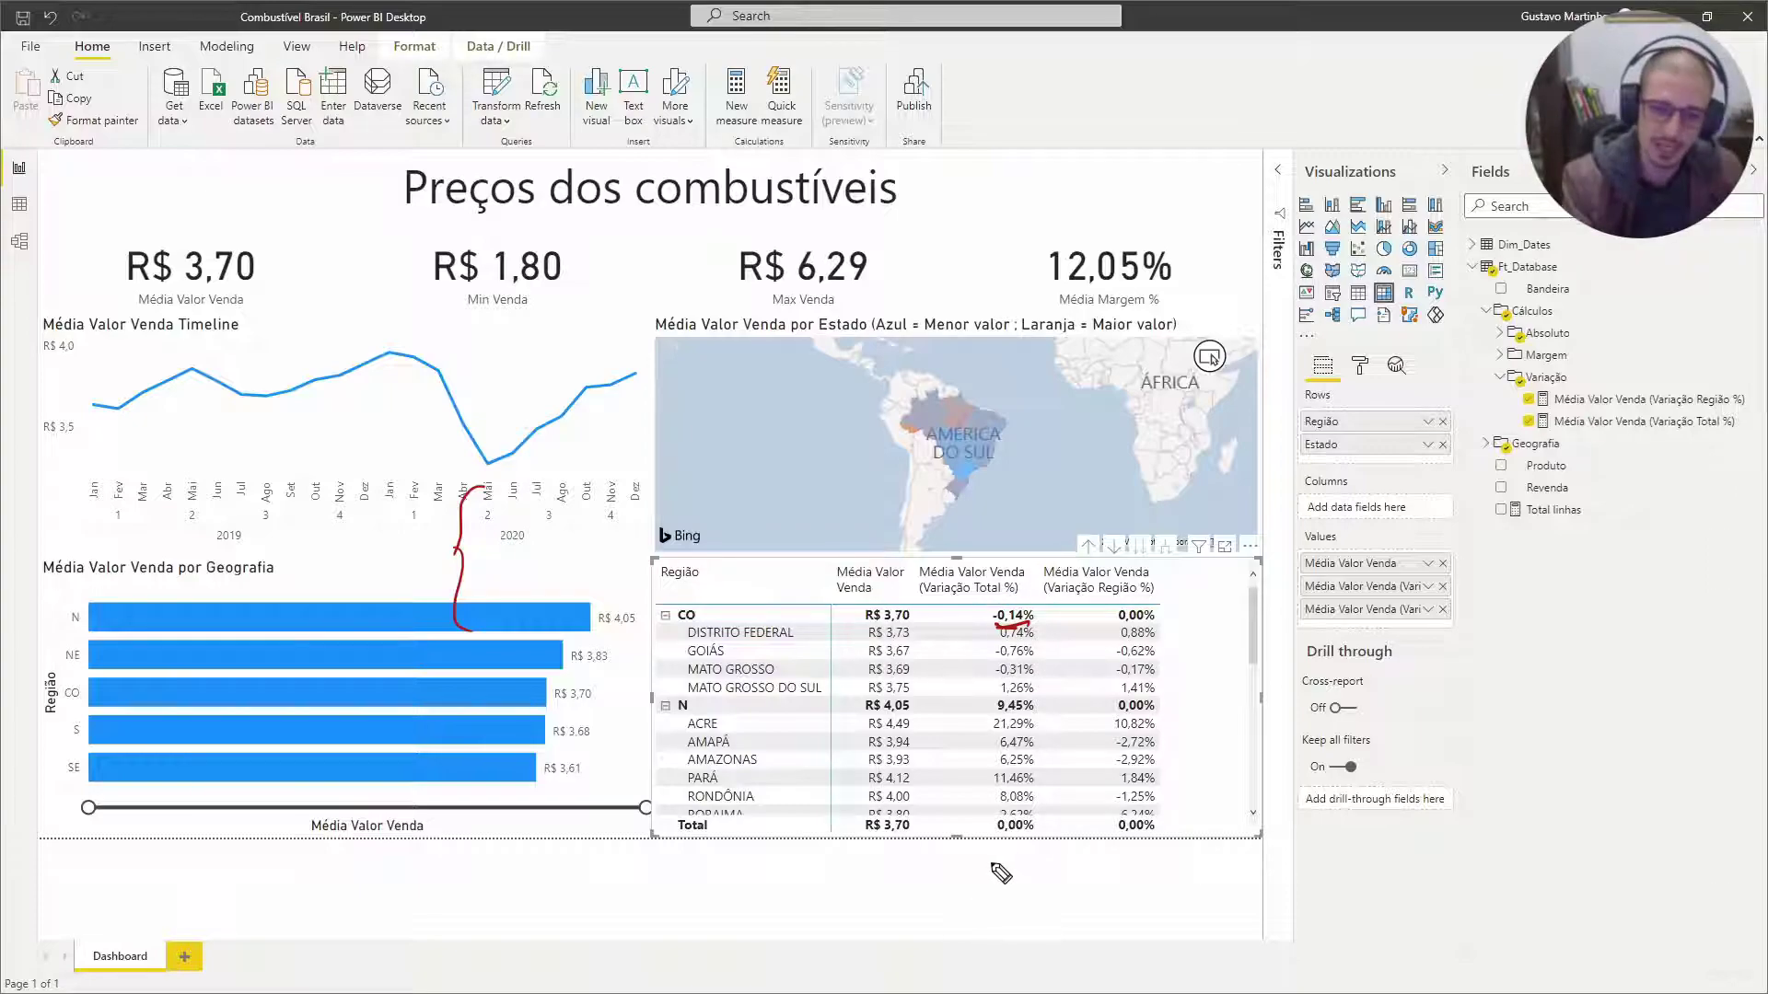
{"action": "left_click_drag", "start_coordinate": [1013, 850], "coordinate": [1014, 890]}
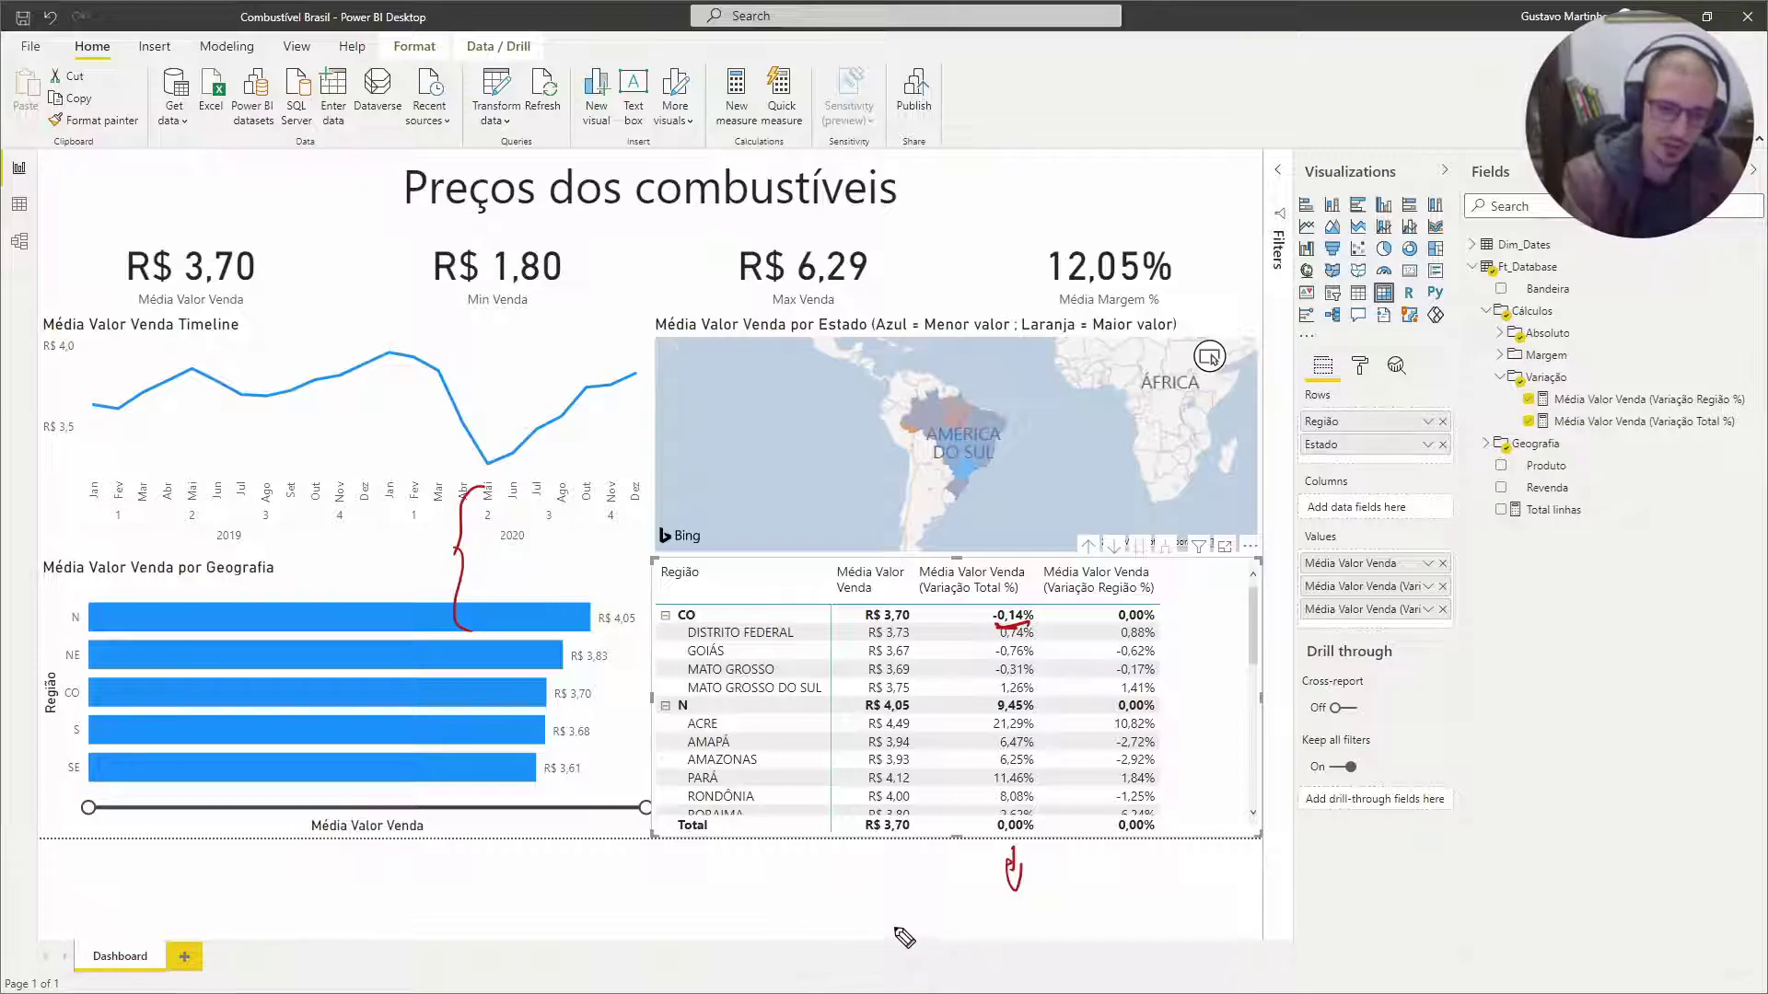
{"action": "mouse_move", "coordinate": [847, 909]}
{"action": "left_mouse_down"}
{"action": "mouse_move", "coordinate": [841, 926]}
{"action": "mouse_move", "coordinate": [864, 934]}
{"action": "left_mouse_up"}
{"action": "left_click_drag", "start_coordinate": [880, 912], "coordinate": [877, 932]}
{"action": "left_click_drag", "start_coordinate": [881, 907], "coordinate": [903, 903]}
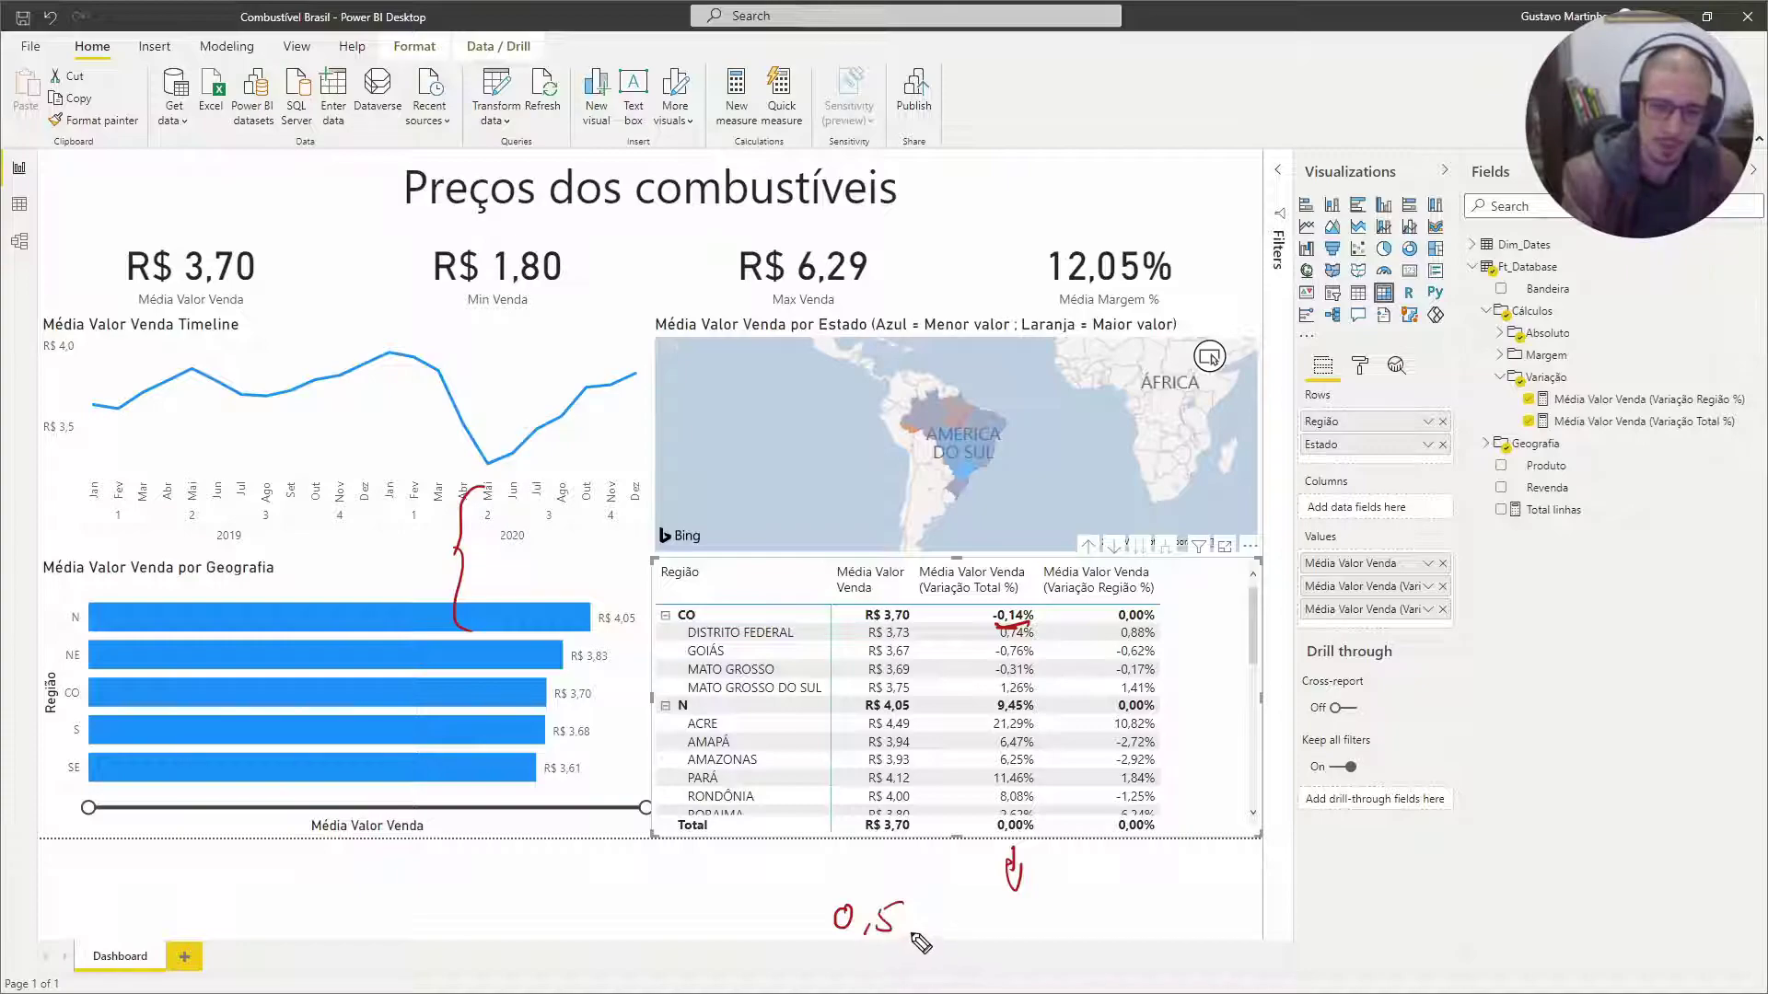
{"action": "mouse_move", "coordinate": [923, 908]}
{"action": "left_mouse_down"}
{"action": "mouse_move", "coordinate": [929, 924]}
{"action": "mouse_move", "coordinate": [1005, 913]}
{"action": "mouse_move", "coordinate": [1026, 934]}
{"action": "left_mouse_up"}
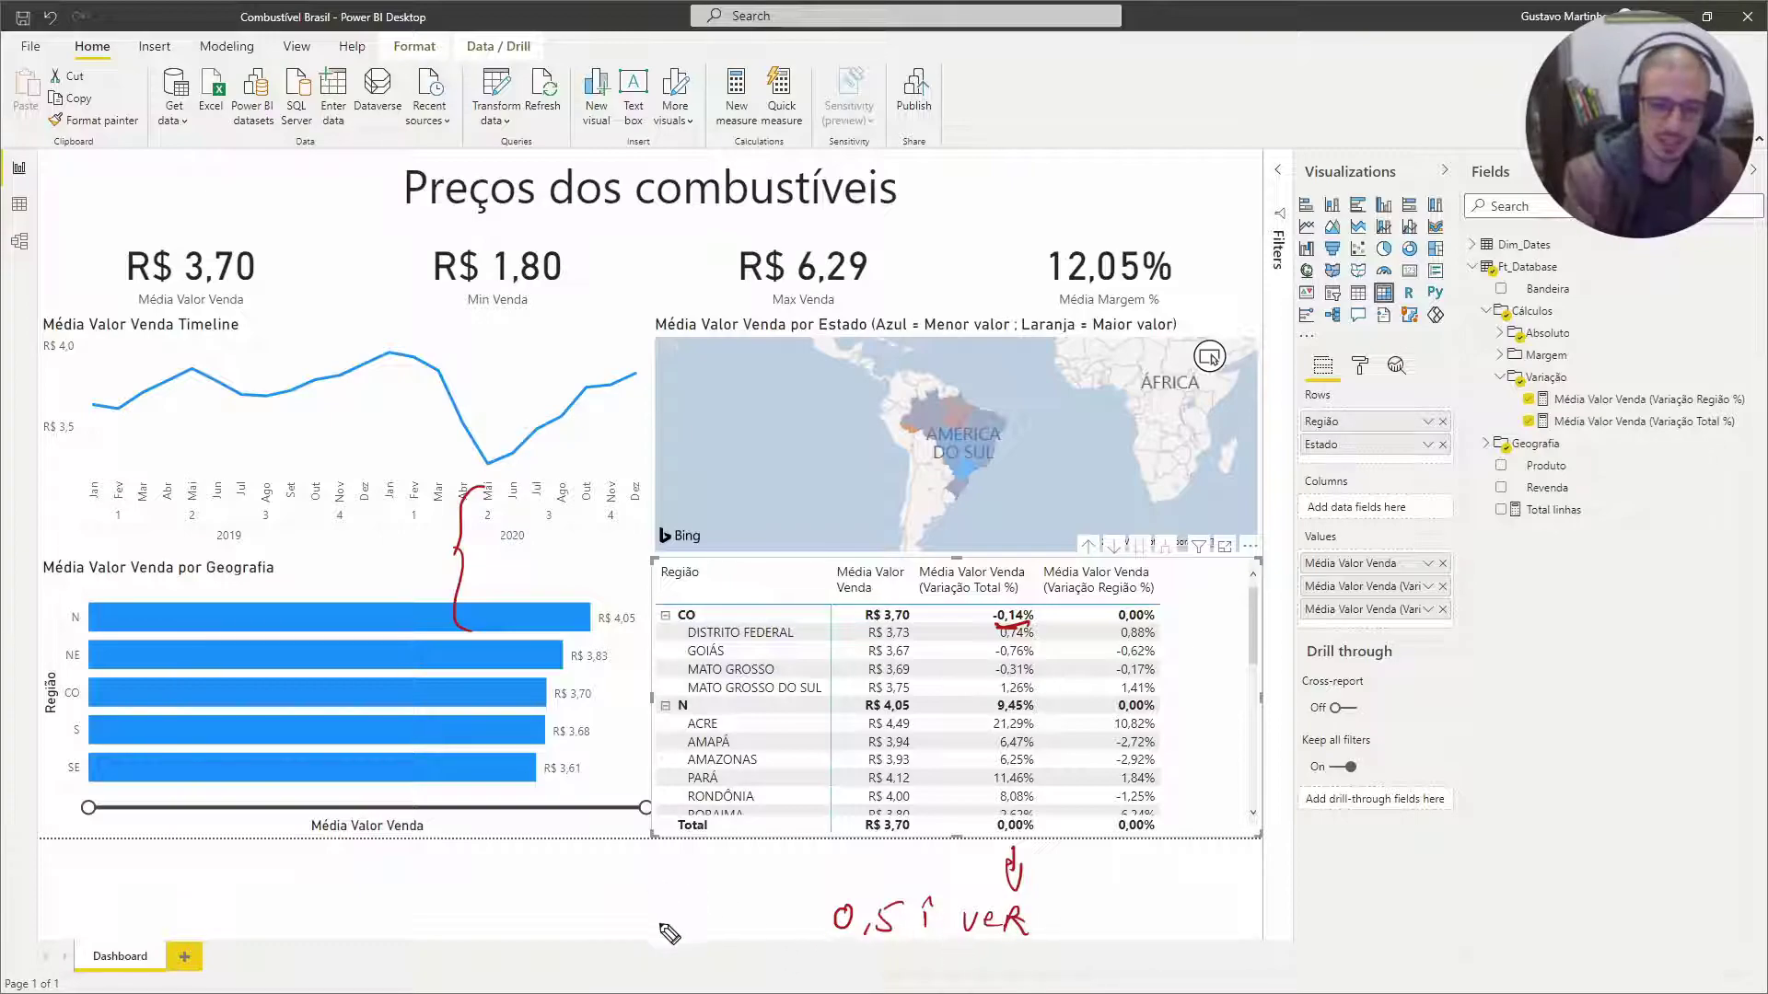
{"action": "left_click_drag", "start_coordinate": [819, 862], "coordinate": [812, 938]}
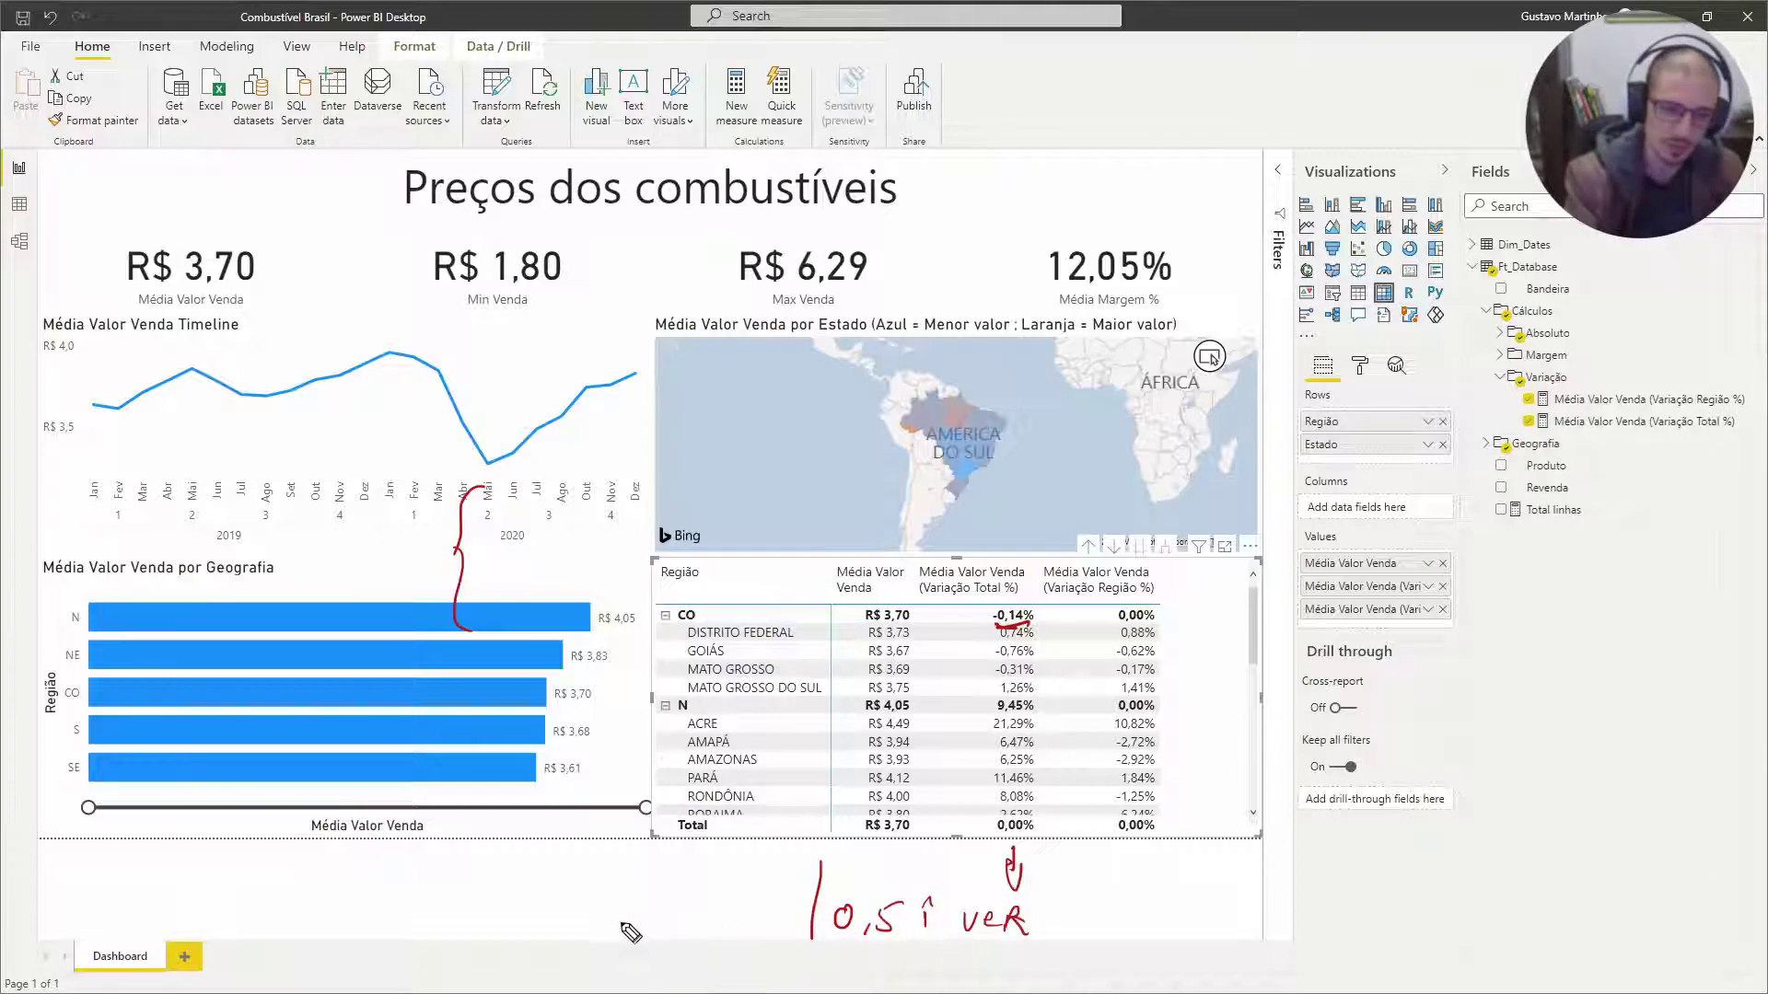
{"action": "left_click_drag", "start_coordinate": [566, 908], "coordinate": [611, 898]}
{"action": "left_click_drag", "start_coordinate": [630, 923], "coordinate": [645, 932]}
{"action": "mouse_move", "coordinate": [675, 867]}
{"action": "left_mouse_down"}
{"action": "mouse_move", "coordinate": [673, 947]}
{"action": "mouse_move", "coordinate": [762, 896]}
{"action": "mouse_move", "coordinate": [794, 907]}
{"action": "left_mouse_up"}
{"action": "left_click_drag", "start_coordinate": [803, 918], "coordinate": [816, 914]}
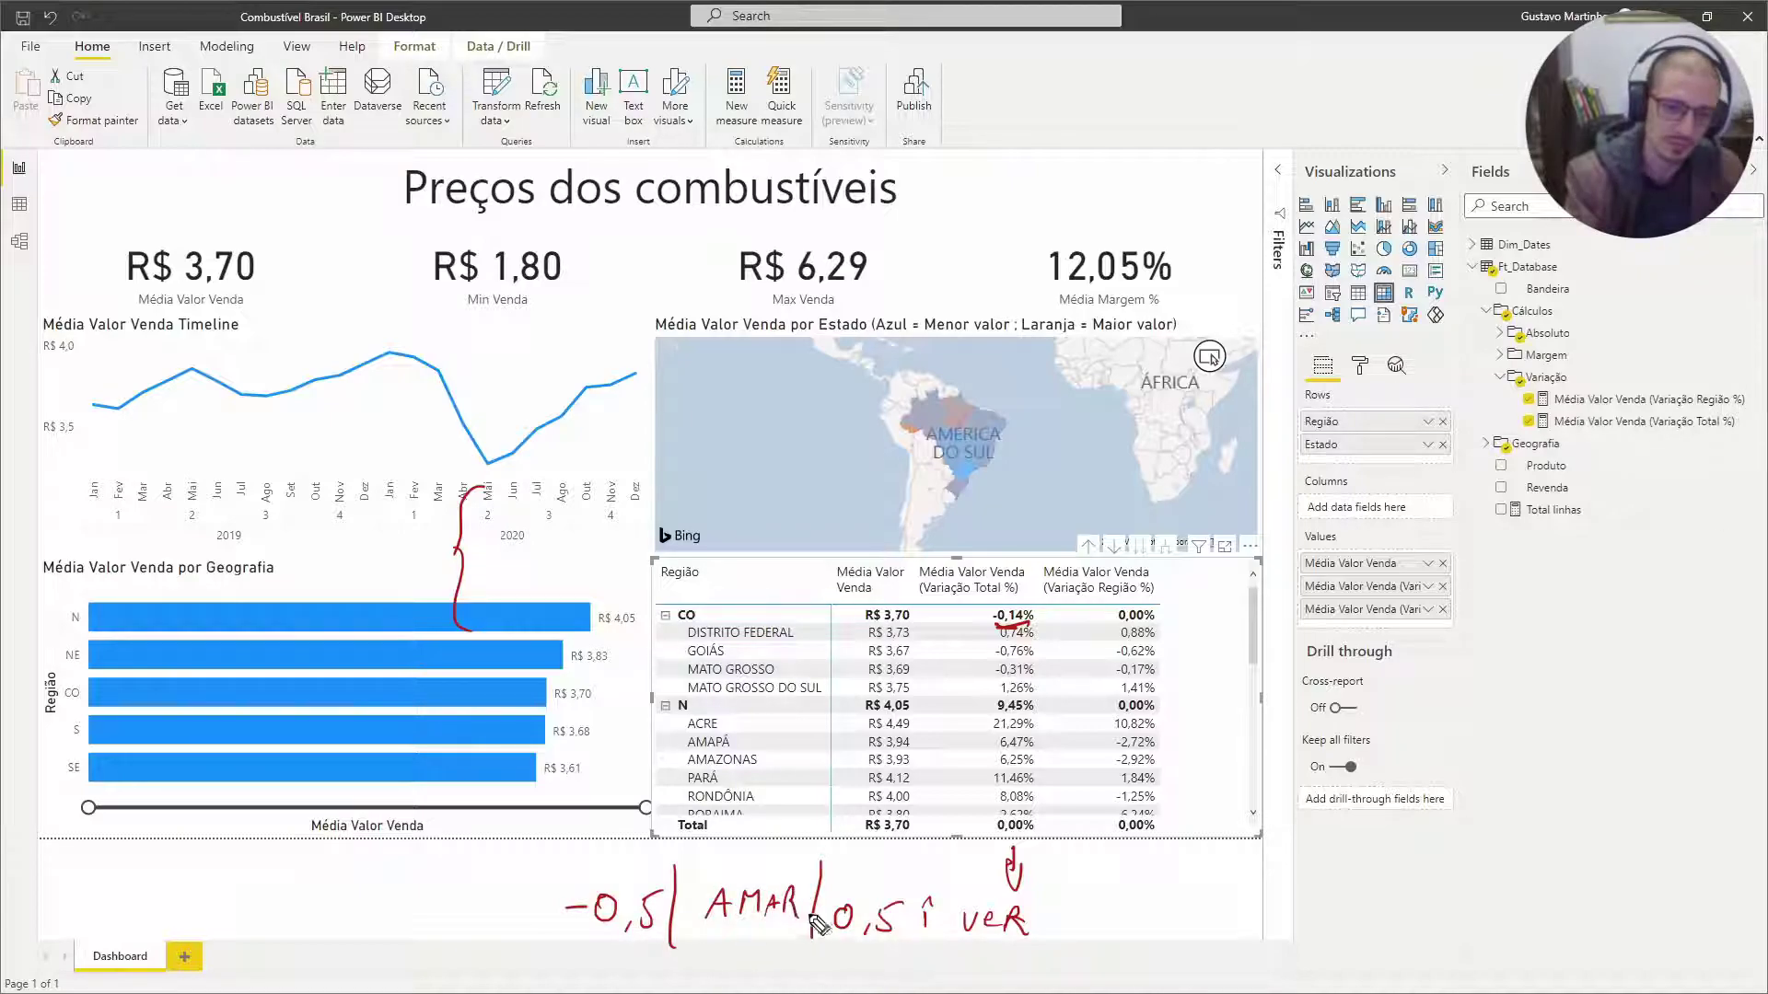
{"action": "mouse_move", "coordinate": [534, 900]}
{"action": "left_mouse_down"}
{"action": "mouse_move", "coordinate": [538, 873]}
{"action": "mouse_move", "coordinate": [543, 899]}
{"action": "left_mouse_up"}
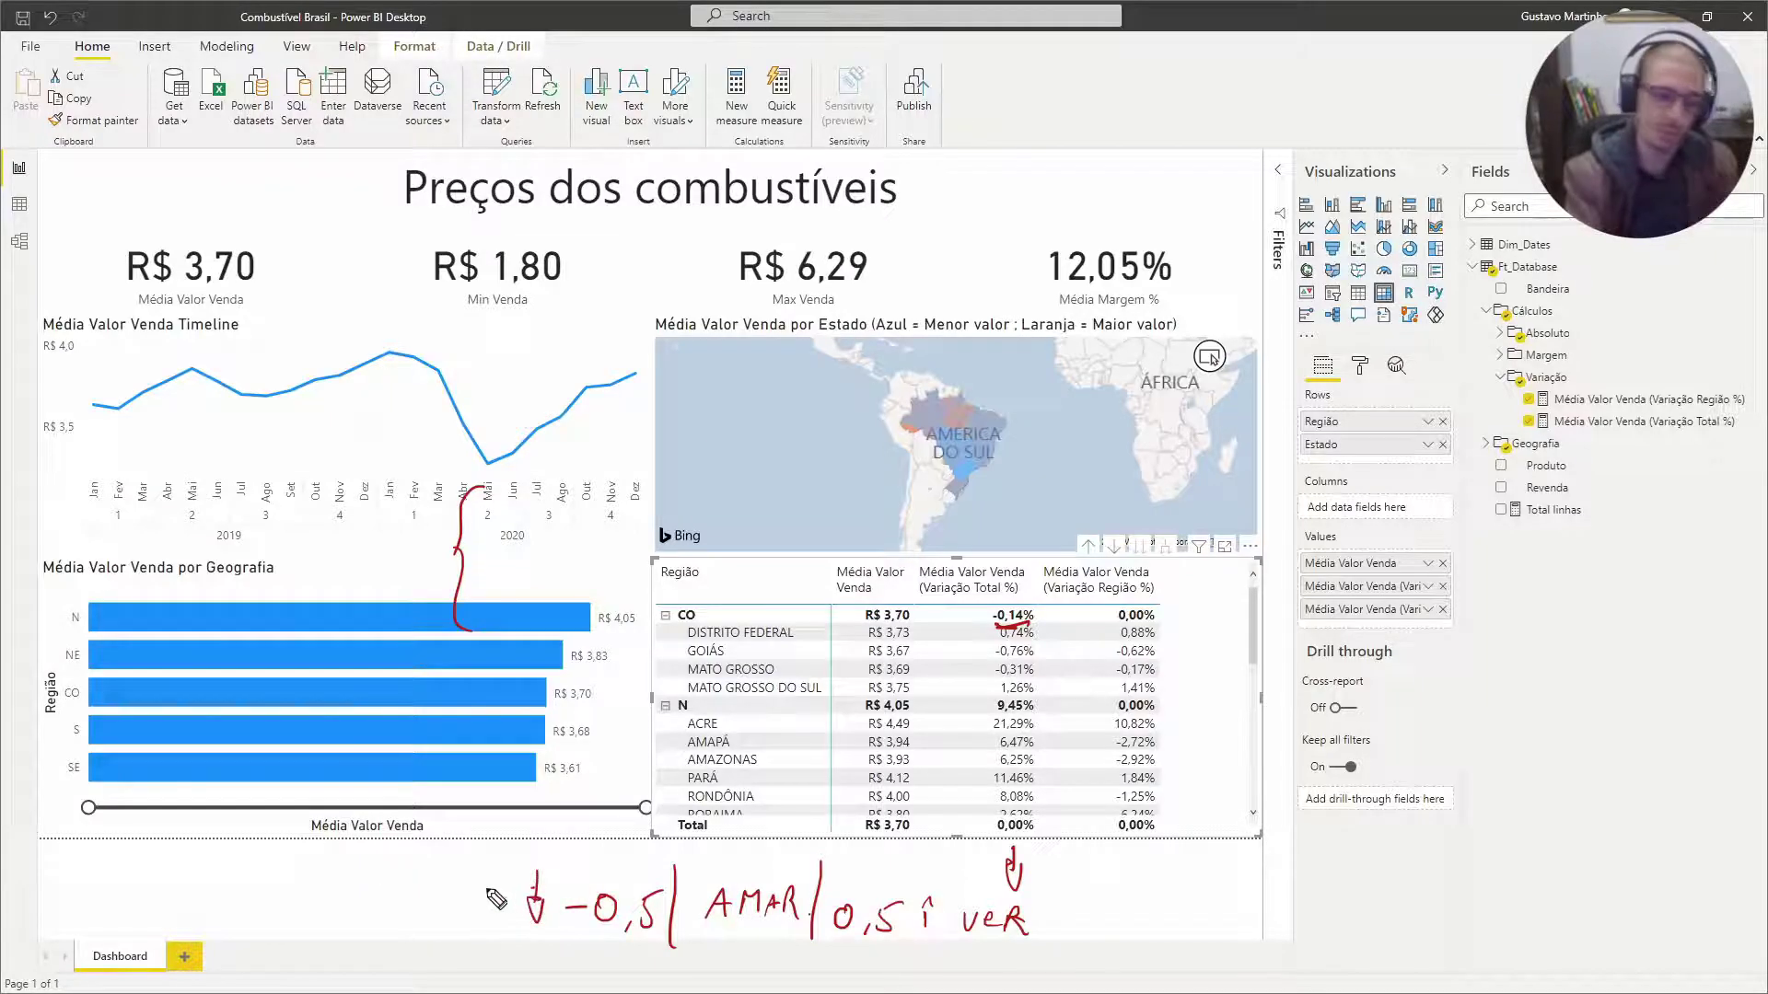
{"action": "left_click_drag", "start_coordinate": [403, 909], "coordinate": [438, 891]}
{"action": "left_click_drag", "start_coordinate": [449, 898], "coordinate": [465, 897]}
{"action": "left_click_drag", "start_coordinate": [478, 888], "coordinate": [472, 912]}
{"action": "left_click_drag", "start_coordinate": [475, 887], "coordinate": [505, 916]}
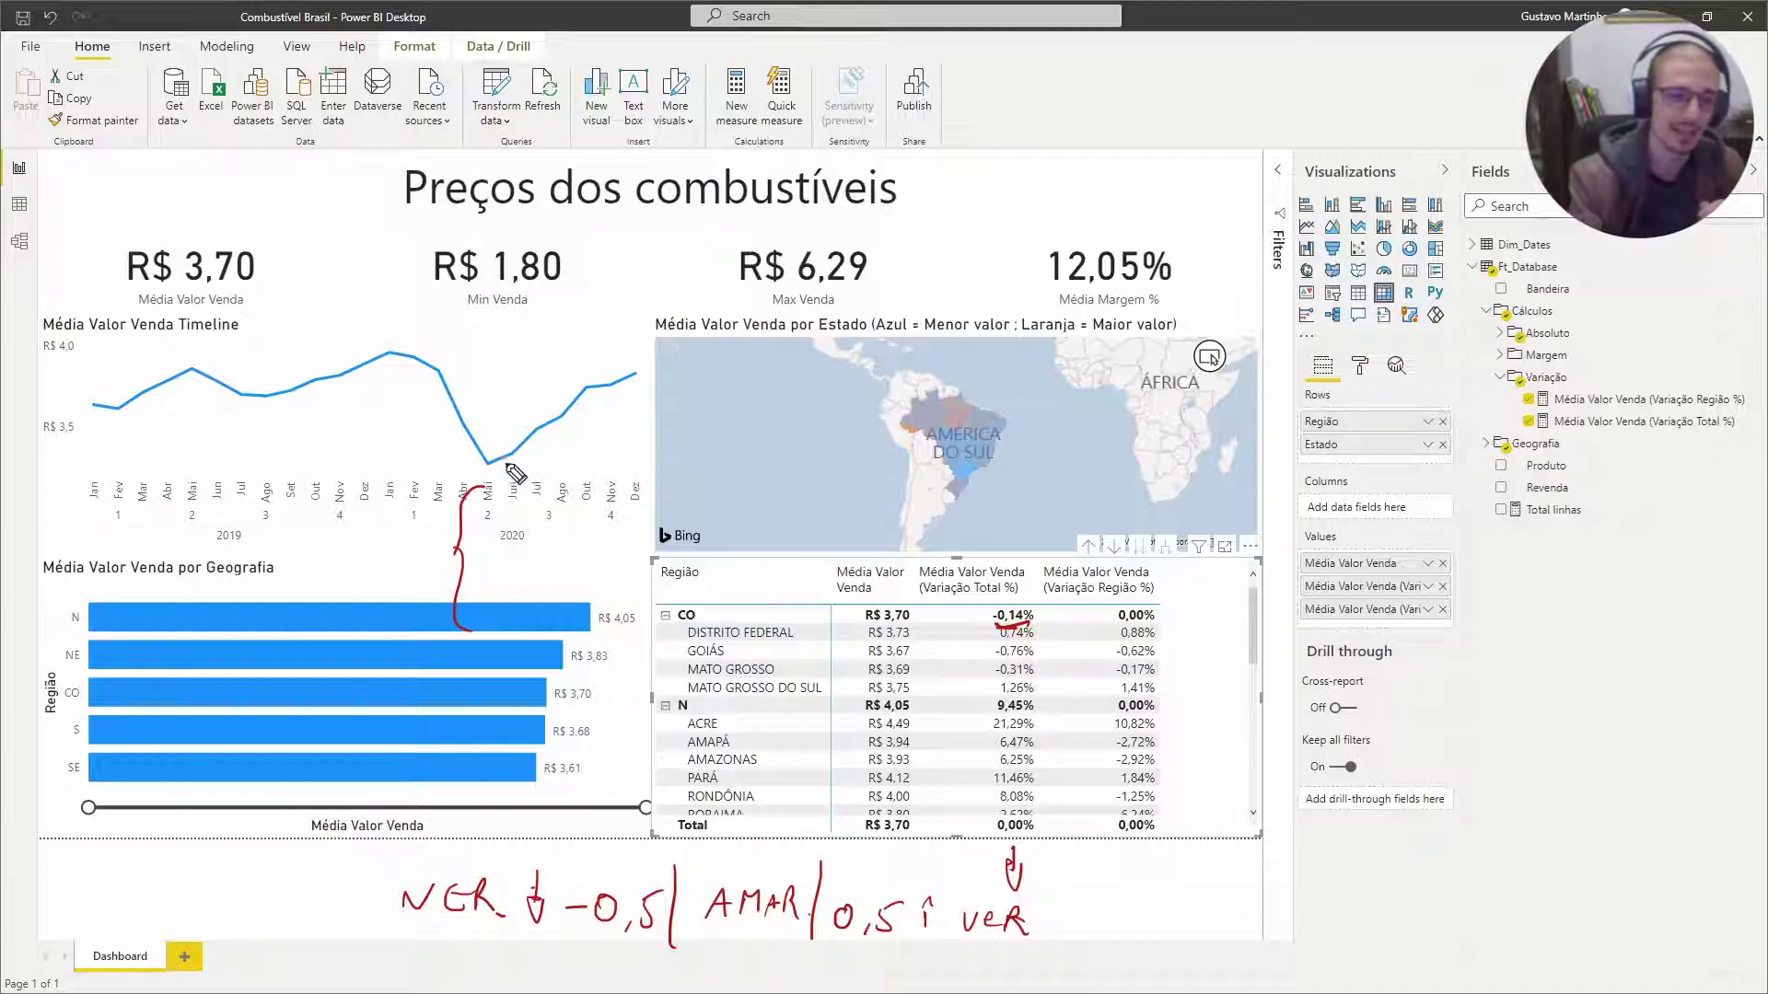
{"action": "left_click_drag", "start_coordinate": [449, 597], "coordinate": [474, 575]}
{"action": "left_click", "coordinate": [465, 552]}
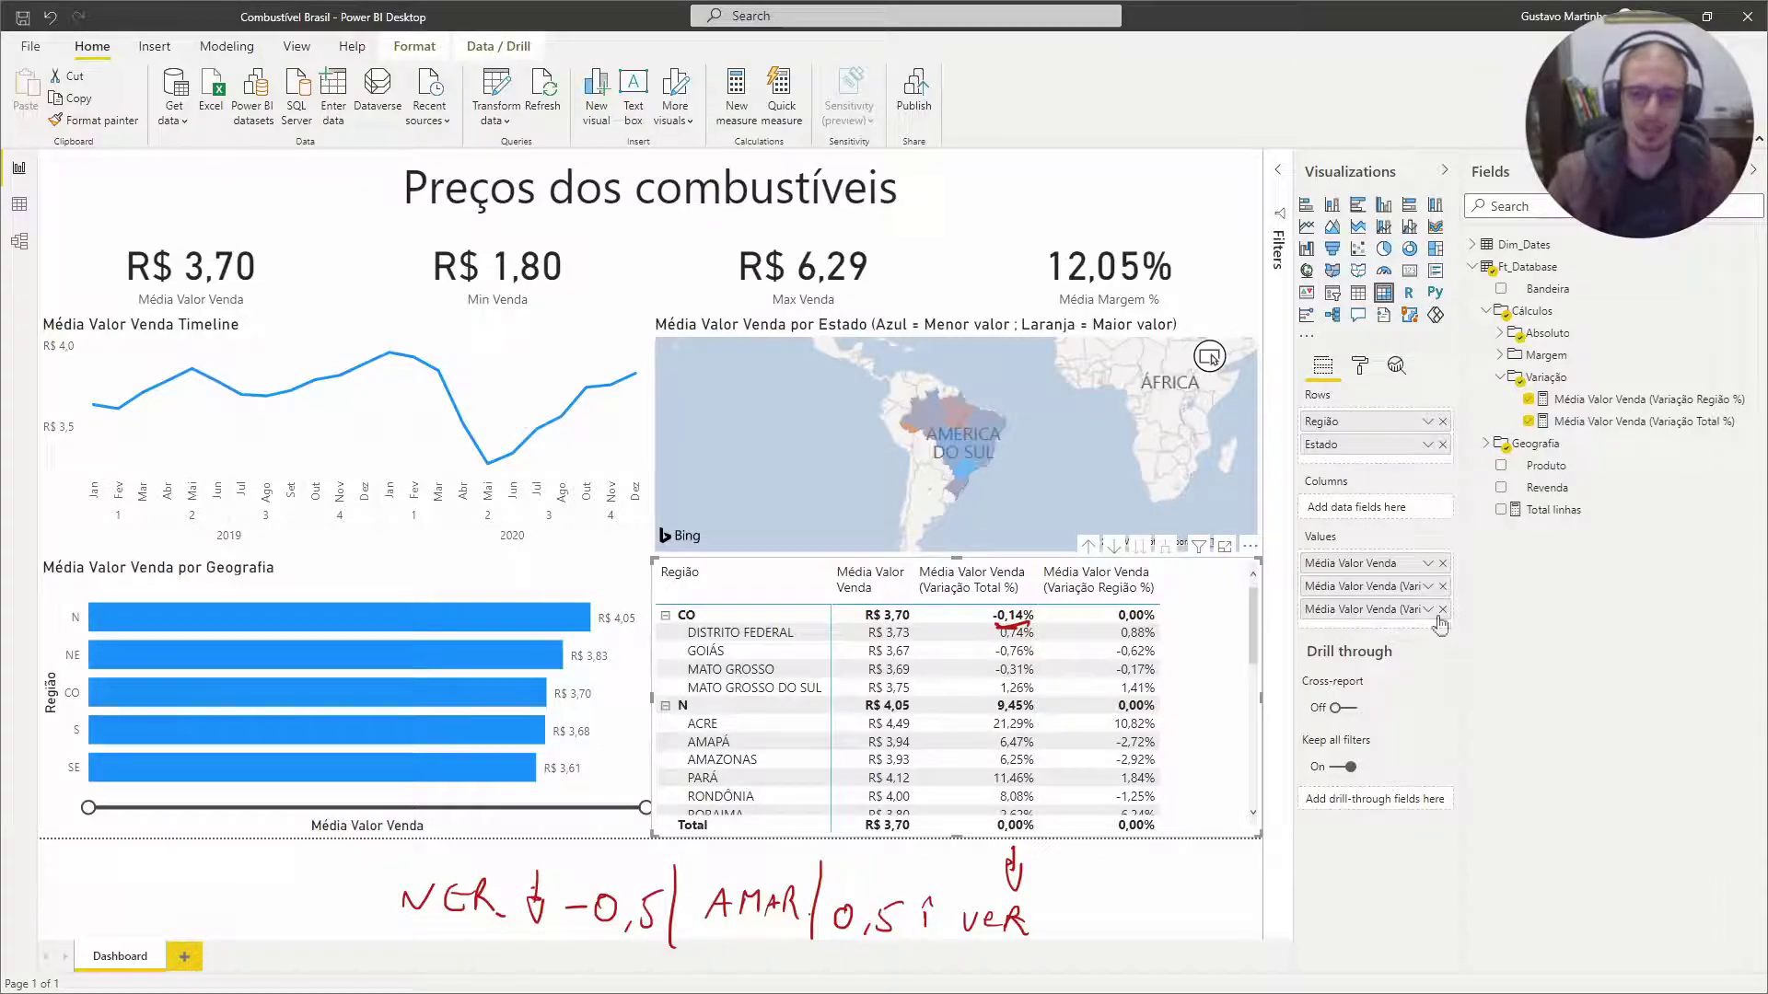
- Widen the Visualizations pane and open the icon conditional formatting settings for Média Valor Venda (Variação Total %)
{"action": "left_click_drag", "start_coordinate": [1288, 573], "coordinate": [1245, 572]}
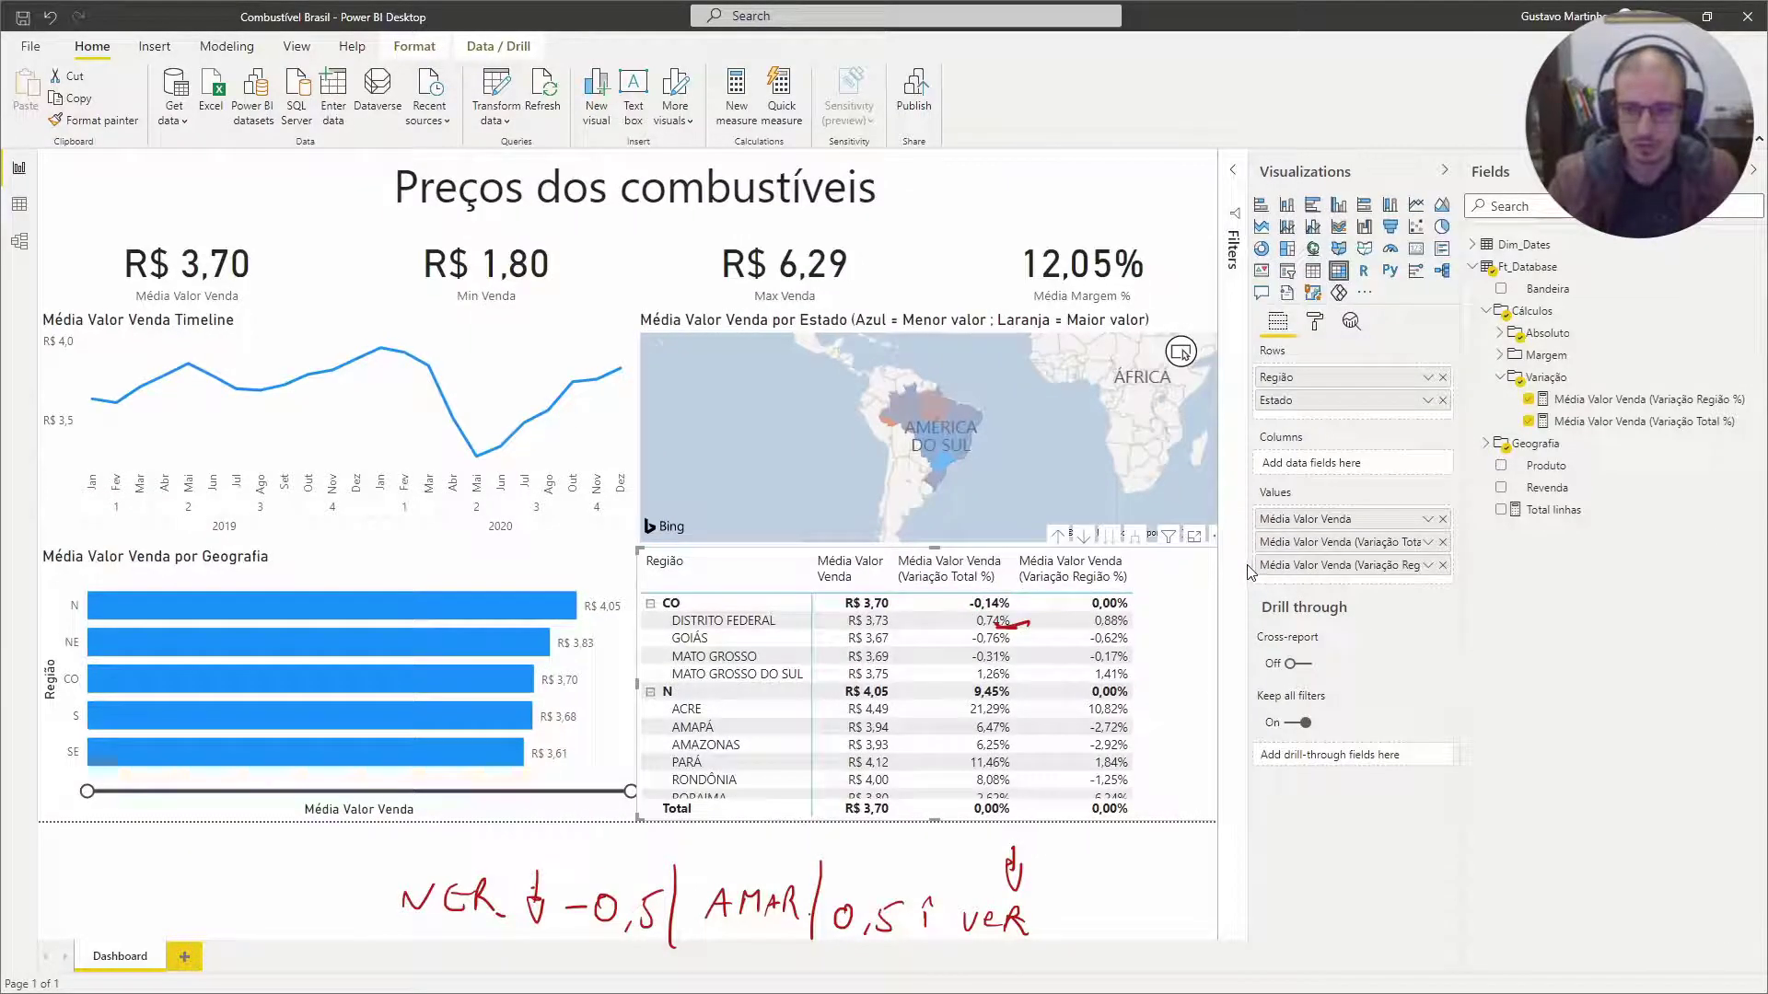
{"action": "left_click", "coordinate": [1429, 543]}
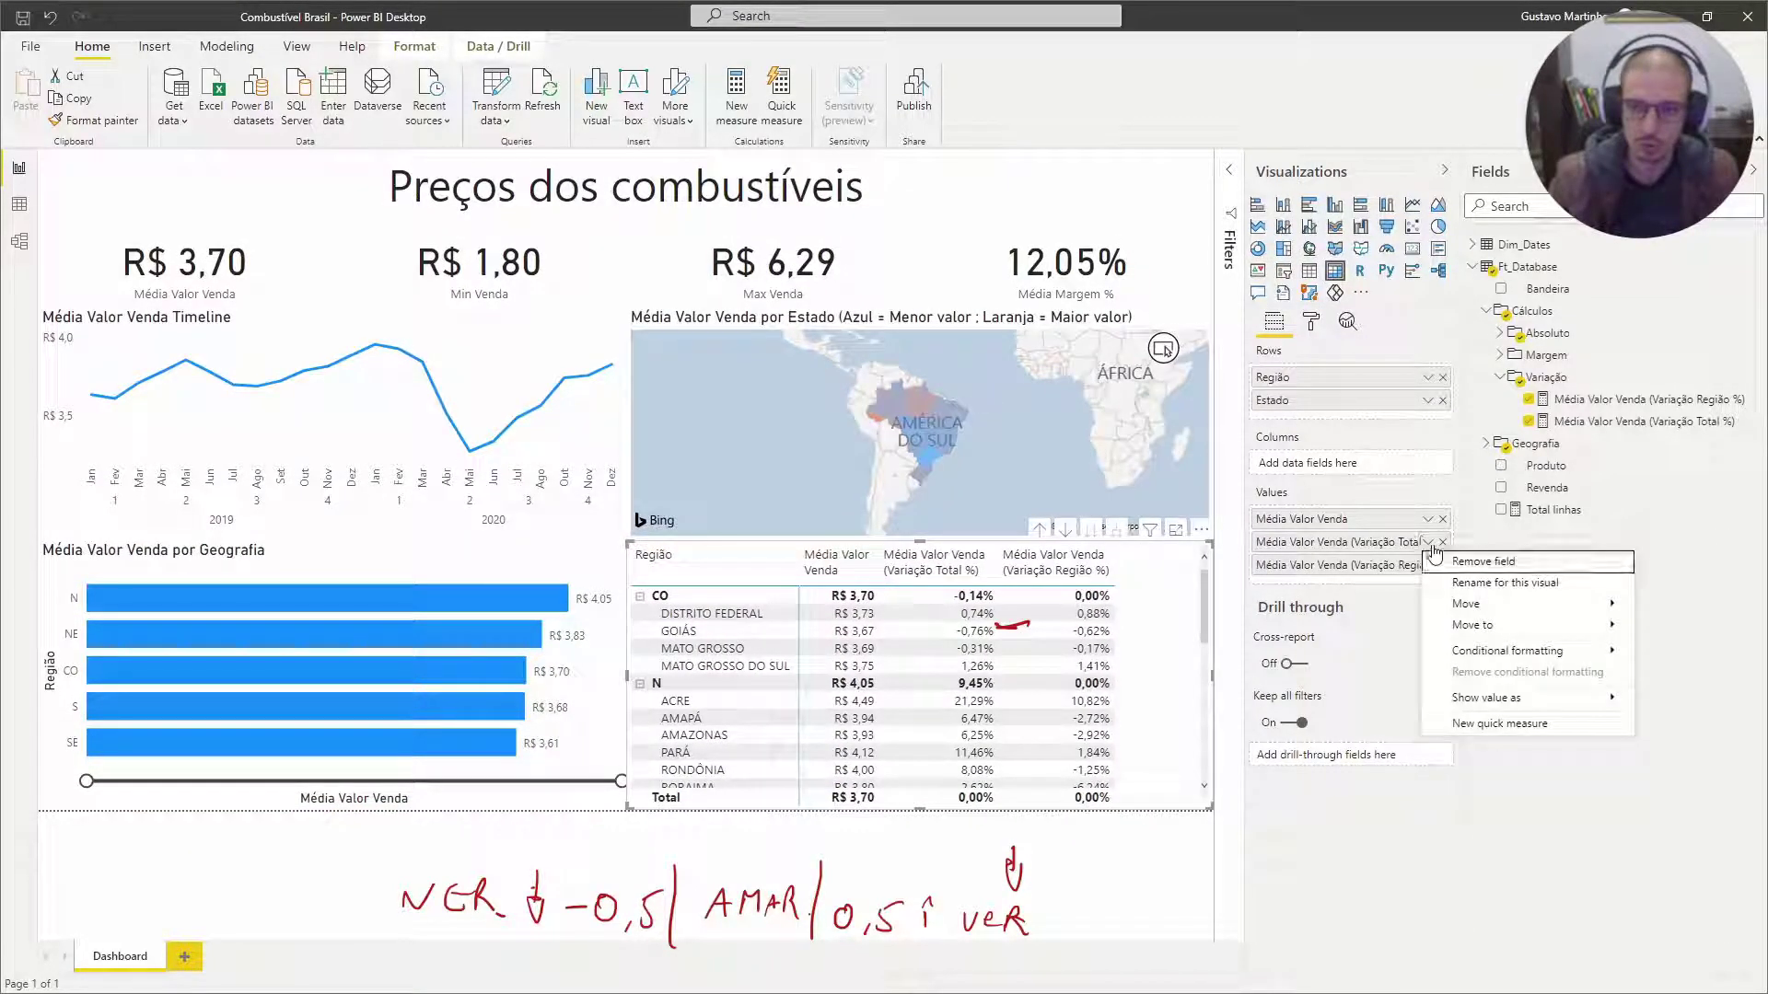
{"action": "mouse_move", "coordinate": [1489, 654]}
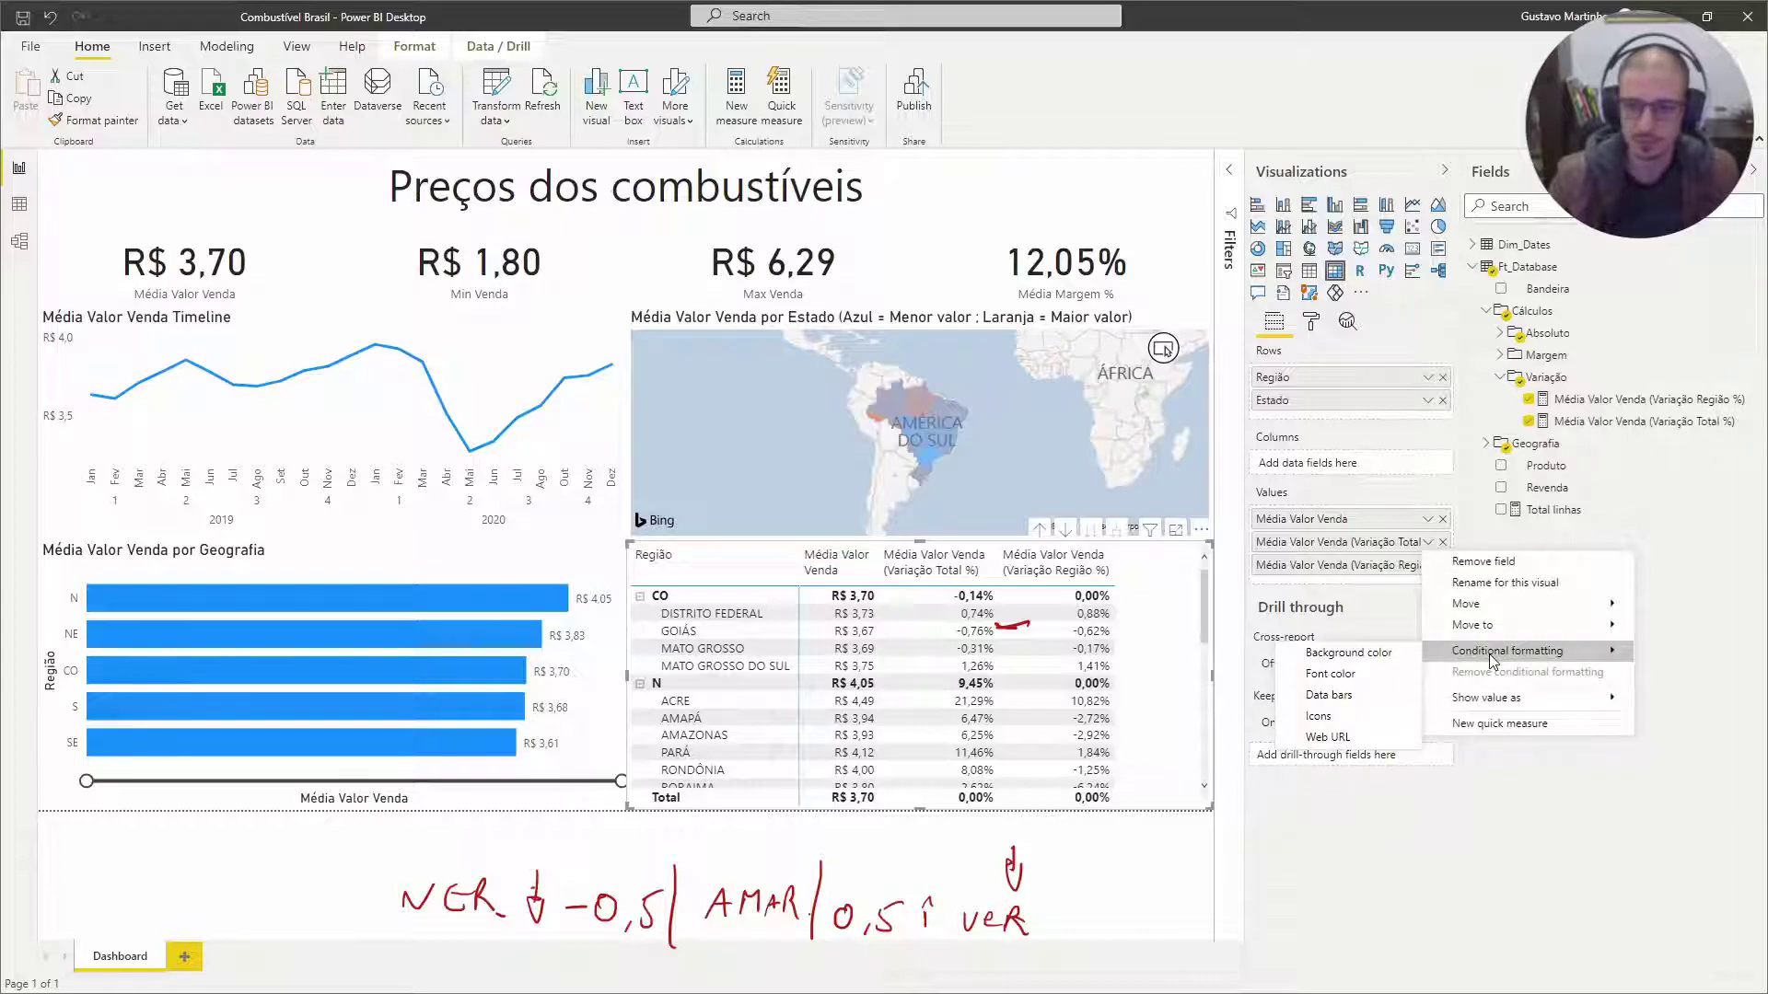
{"action": "left_click", "coordinate": [1326, 711]}
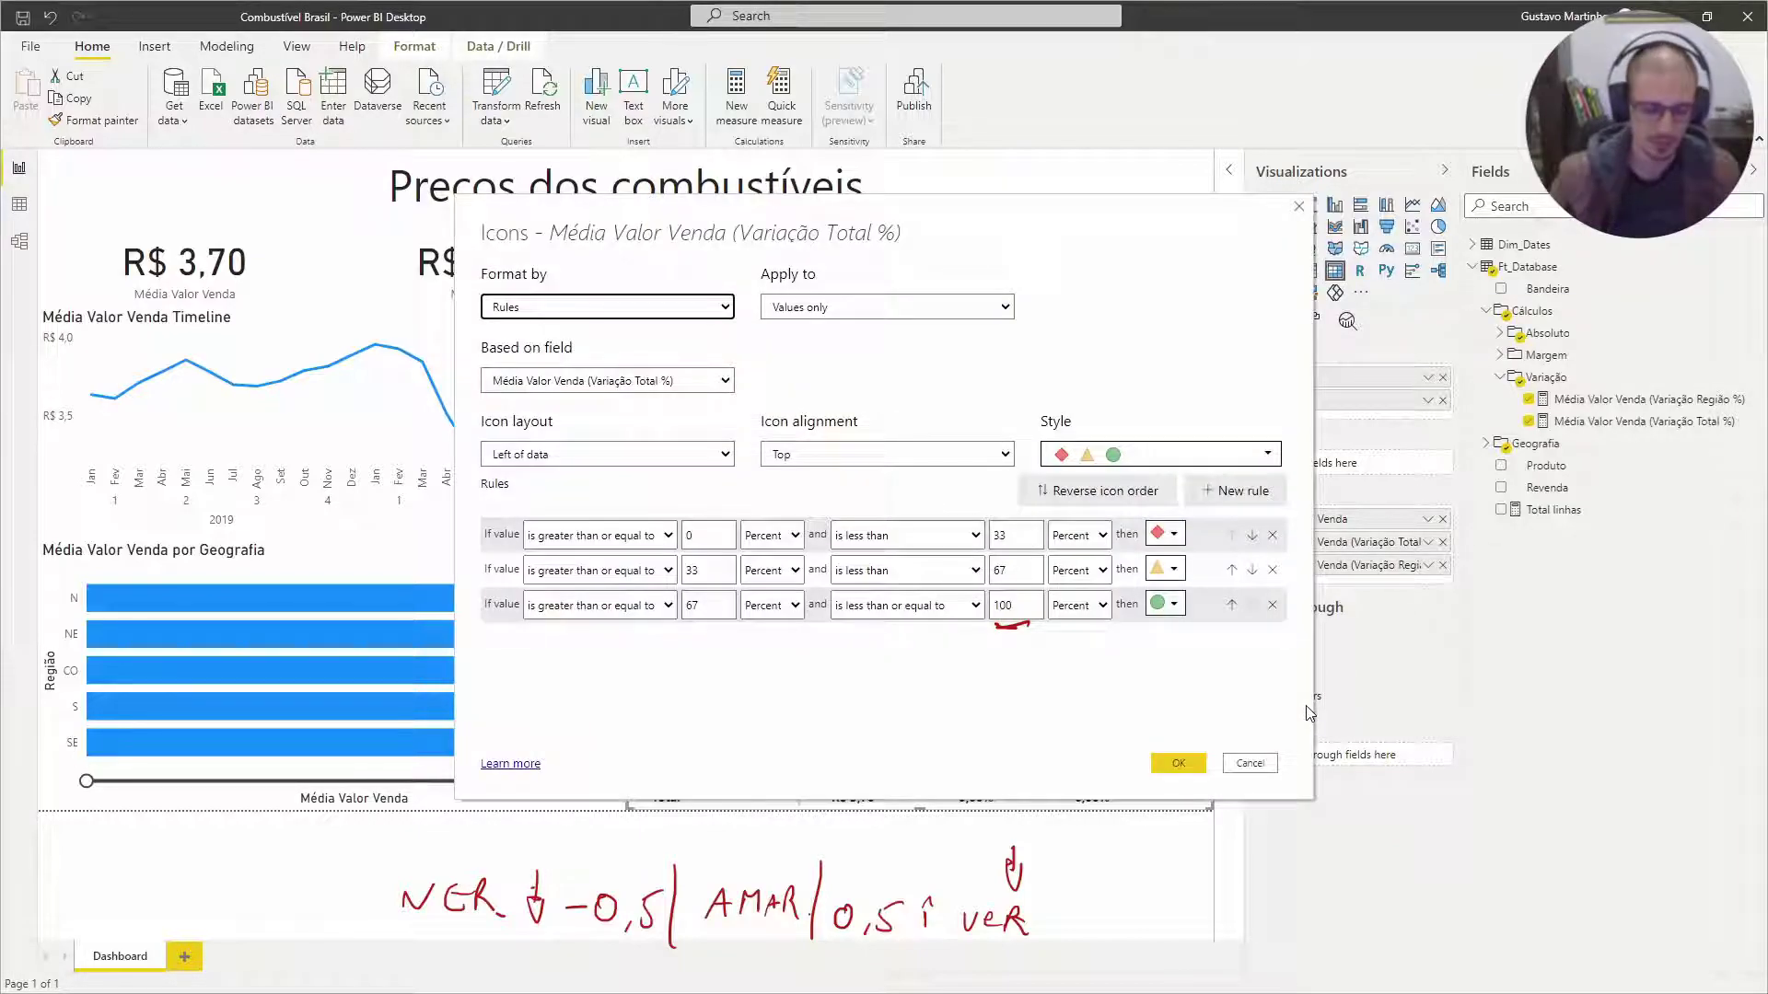
{"action": "key", "text": "Escape"}
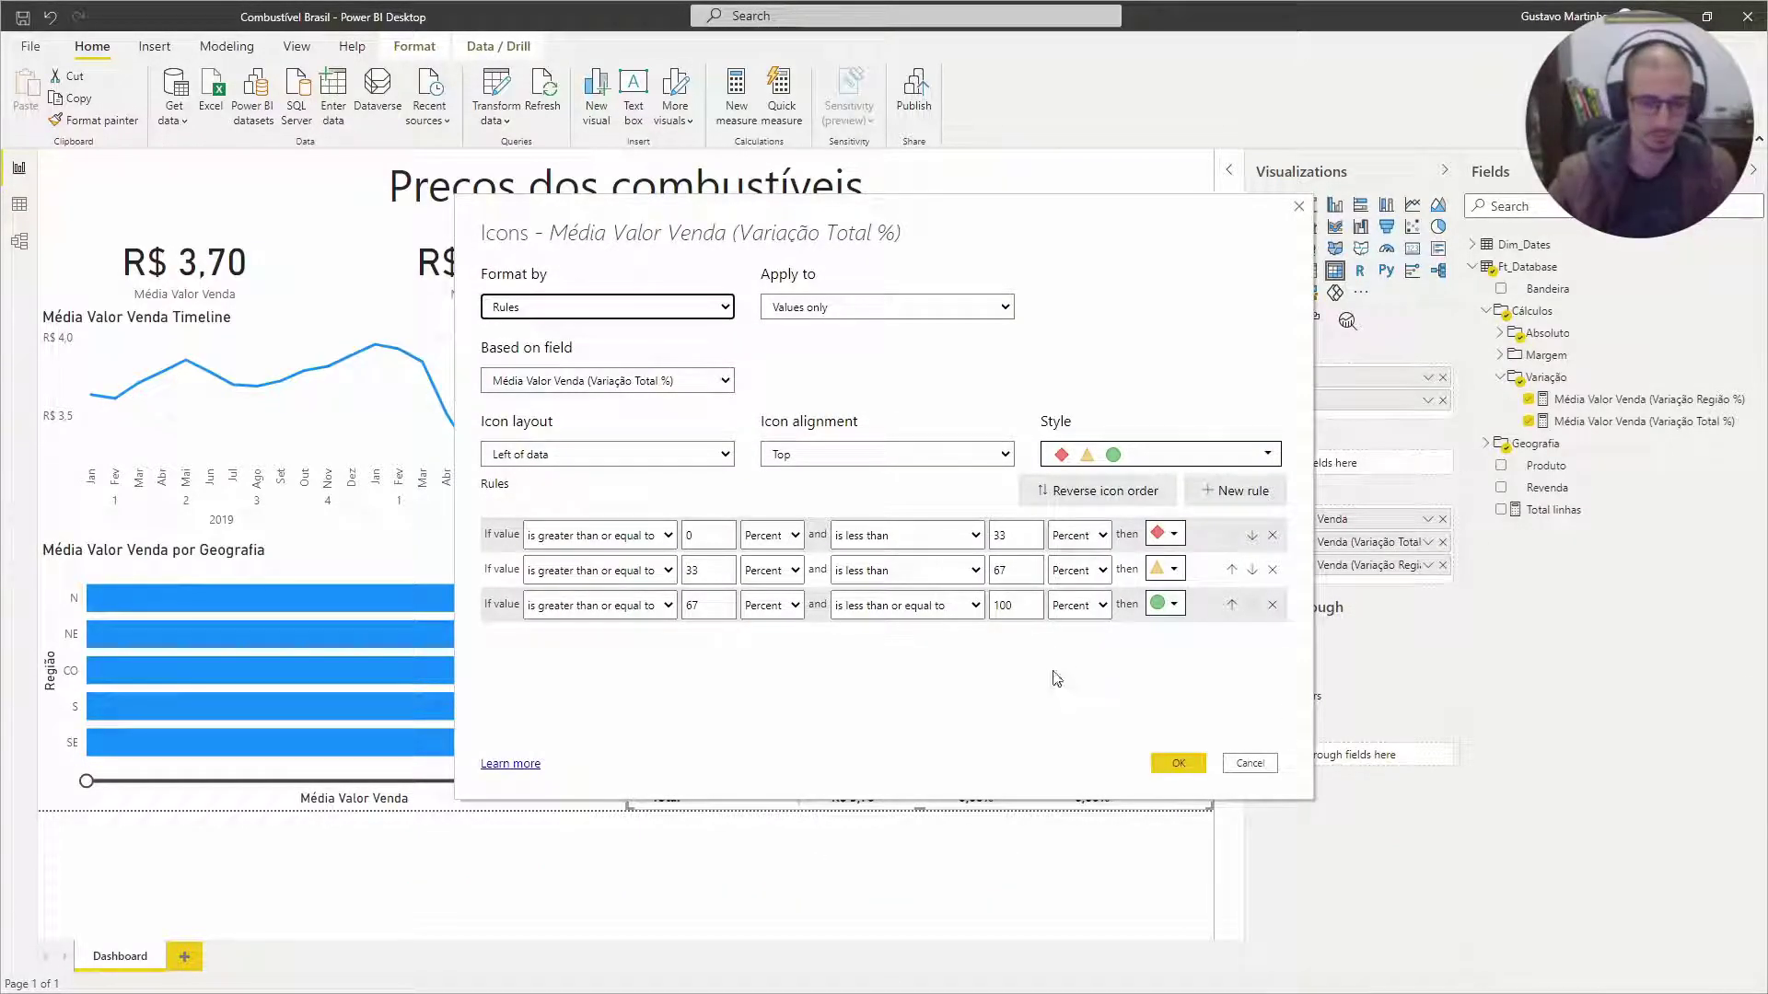
- Set both bounds of all three icon rules to Number instead of Percent, and clear the first rule's lower bound
{"action": "left_click", "coordinate": [1079, 535]}
{"action": "left_click", "coordinate": [1073, 570]}
{"action": "left_click", "coordinate": [771, 535]}
{"action": "left_click", "coordinate": [772, 571]}
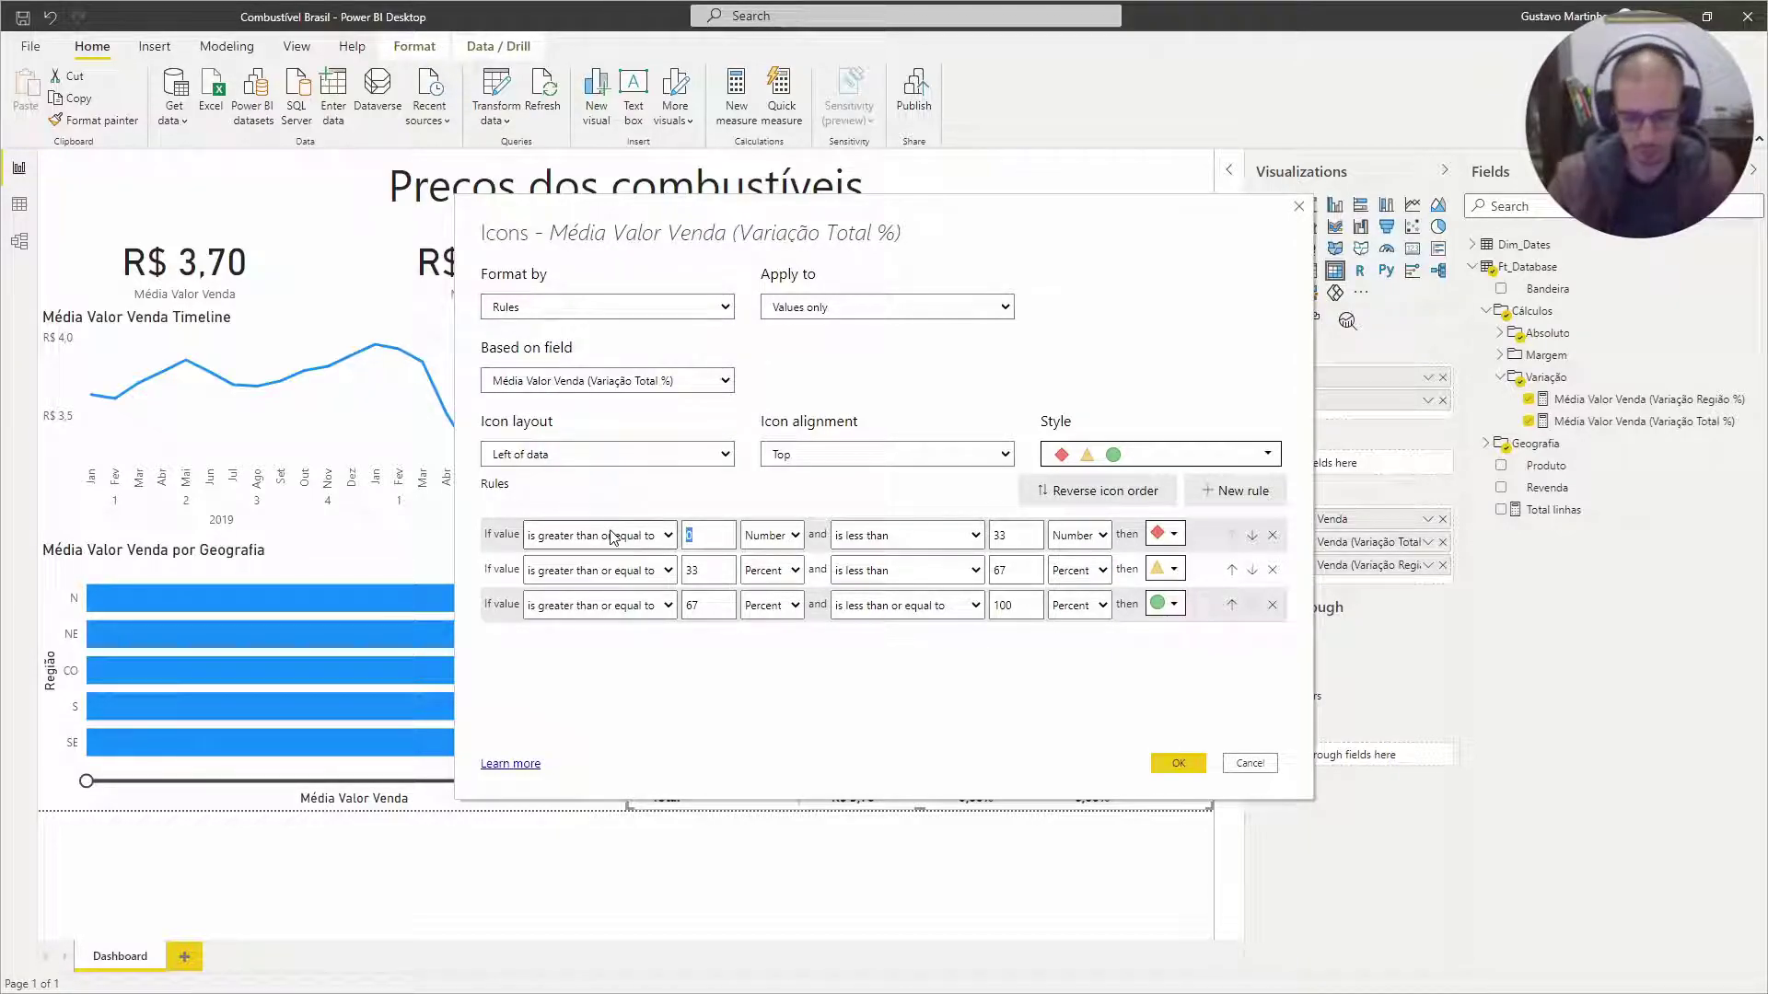
{"action": "left_click", "coordinate": [772, 570]}
{"action": "left_click", "coordinate": [772, 606]}
{"action": "left_click", "coordinate": [1079, 570]}
{"action": "left_click", "coordinate": [1073, 606]}
{"action": "left_click", "coordinate": [1079, 605]}
{"action": "left_click", "coordinate": [1073, 641]}
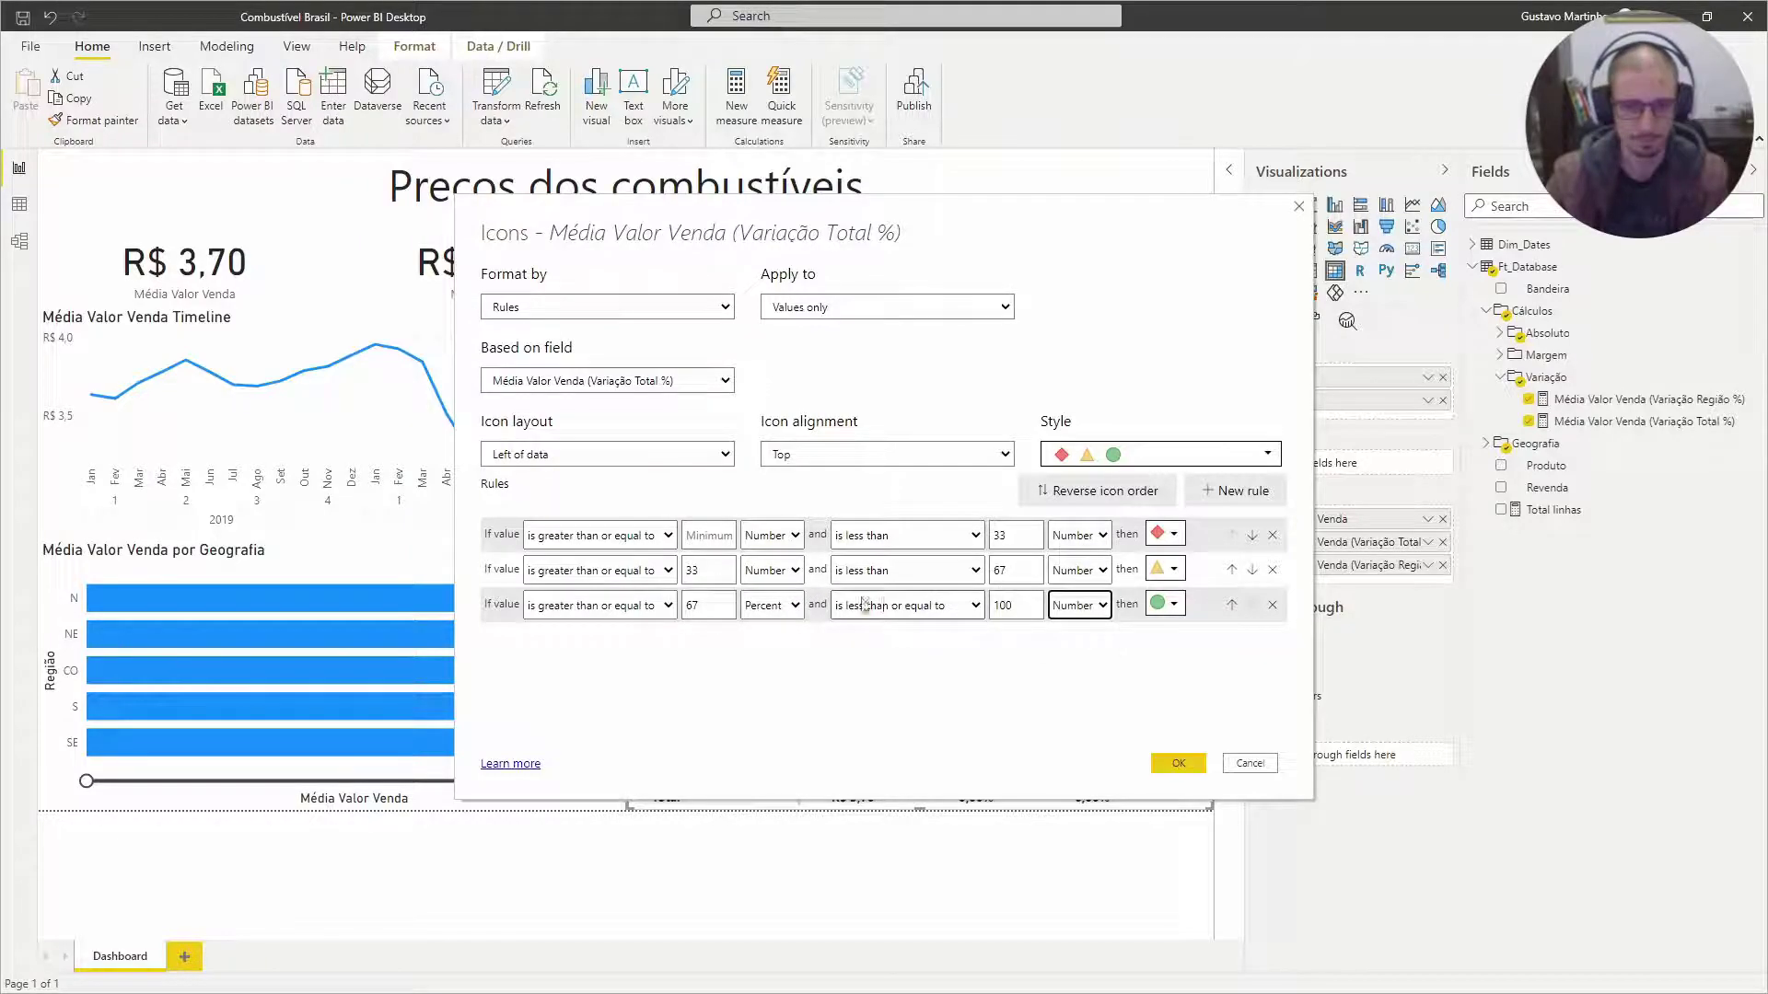
{"action": "left_click", "coordinate": [771, 604]}
{"action": "left_click", "coordinate": [772, 641]}
- Set the first icon rule's lower bound to 0.05 and empty its upper bound so it applies up to the maximum
{"action": "left_click", "coordinate": [722, 532]}
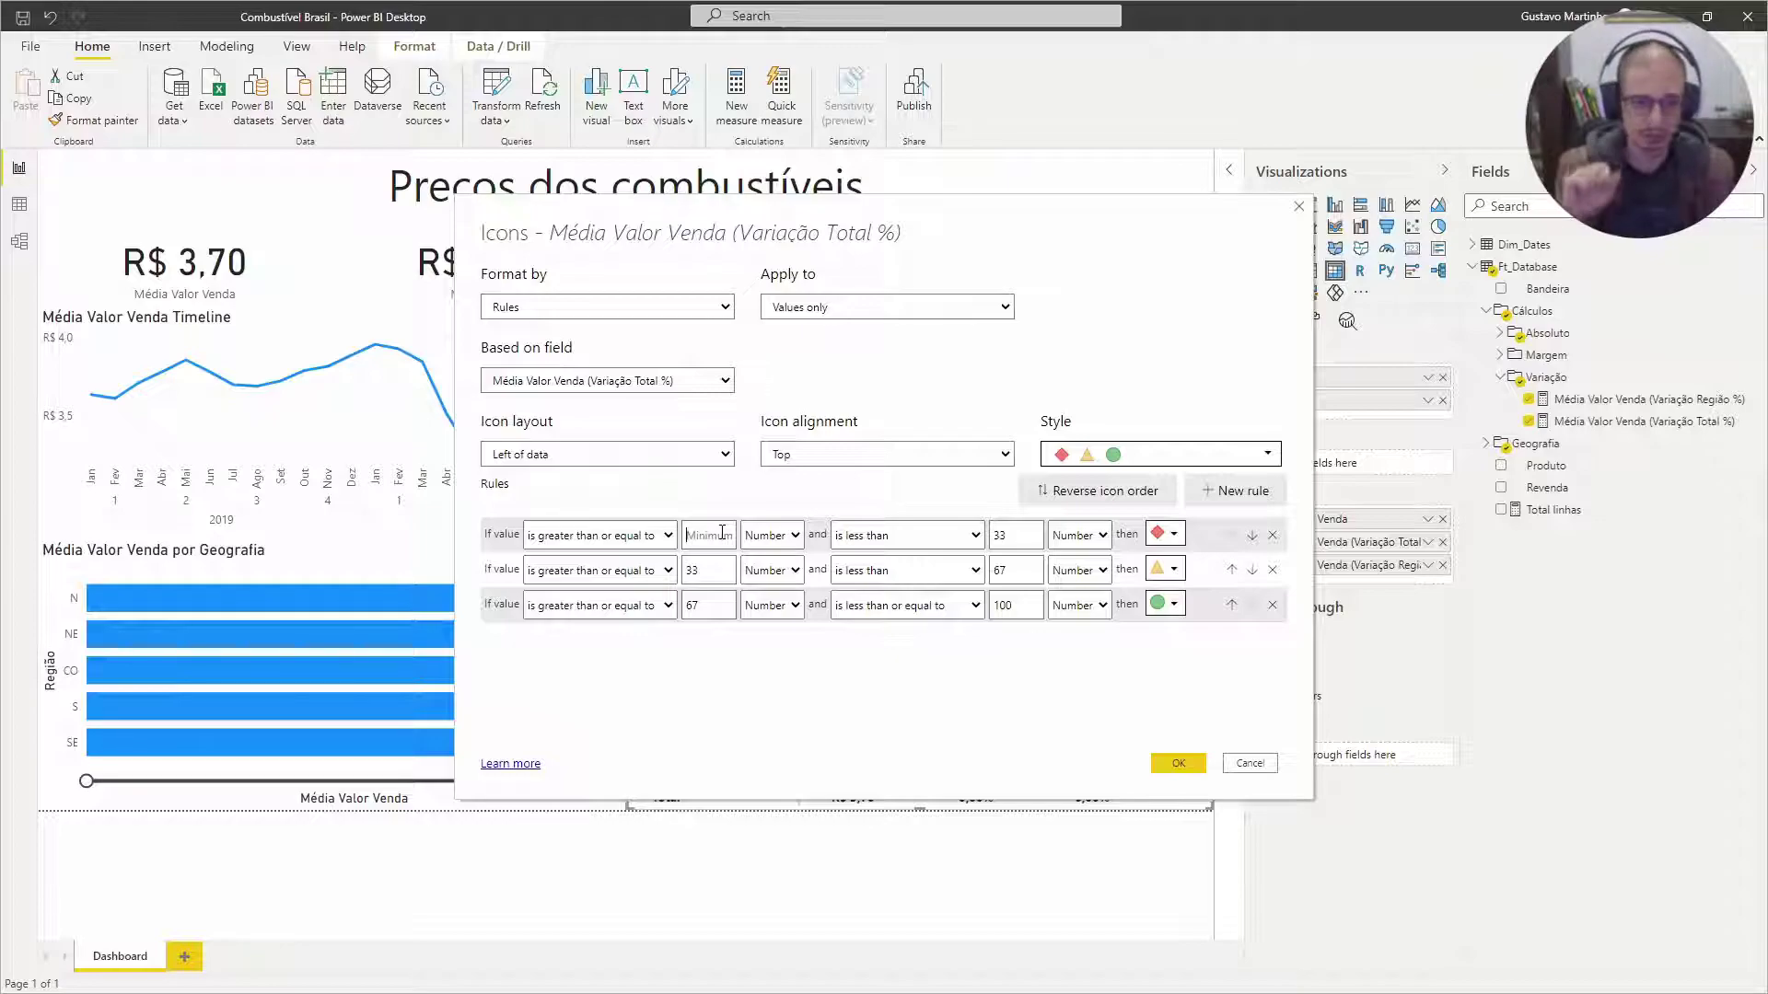
{"action": "type", "text": "0.05"}
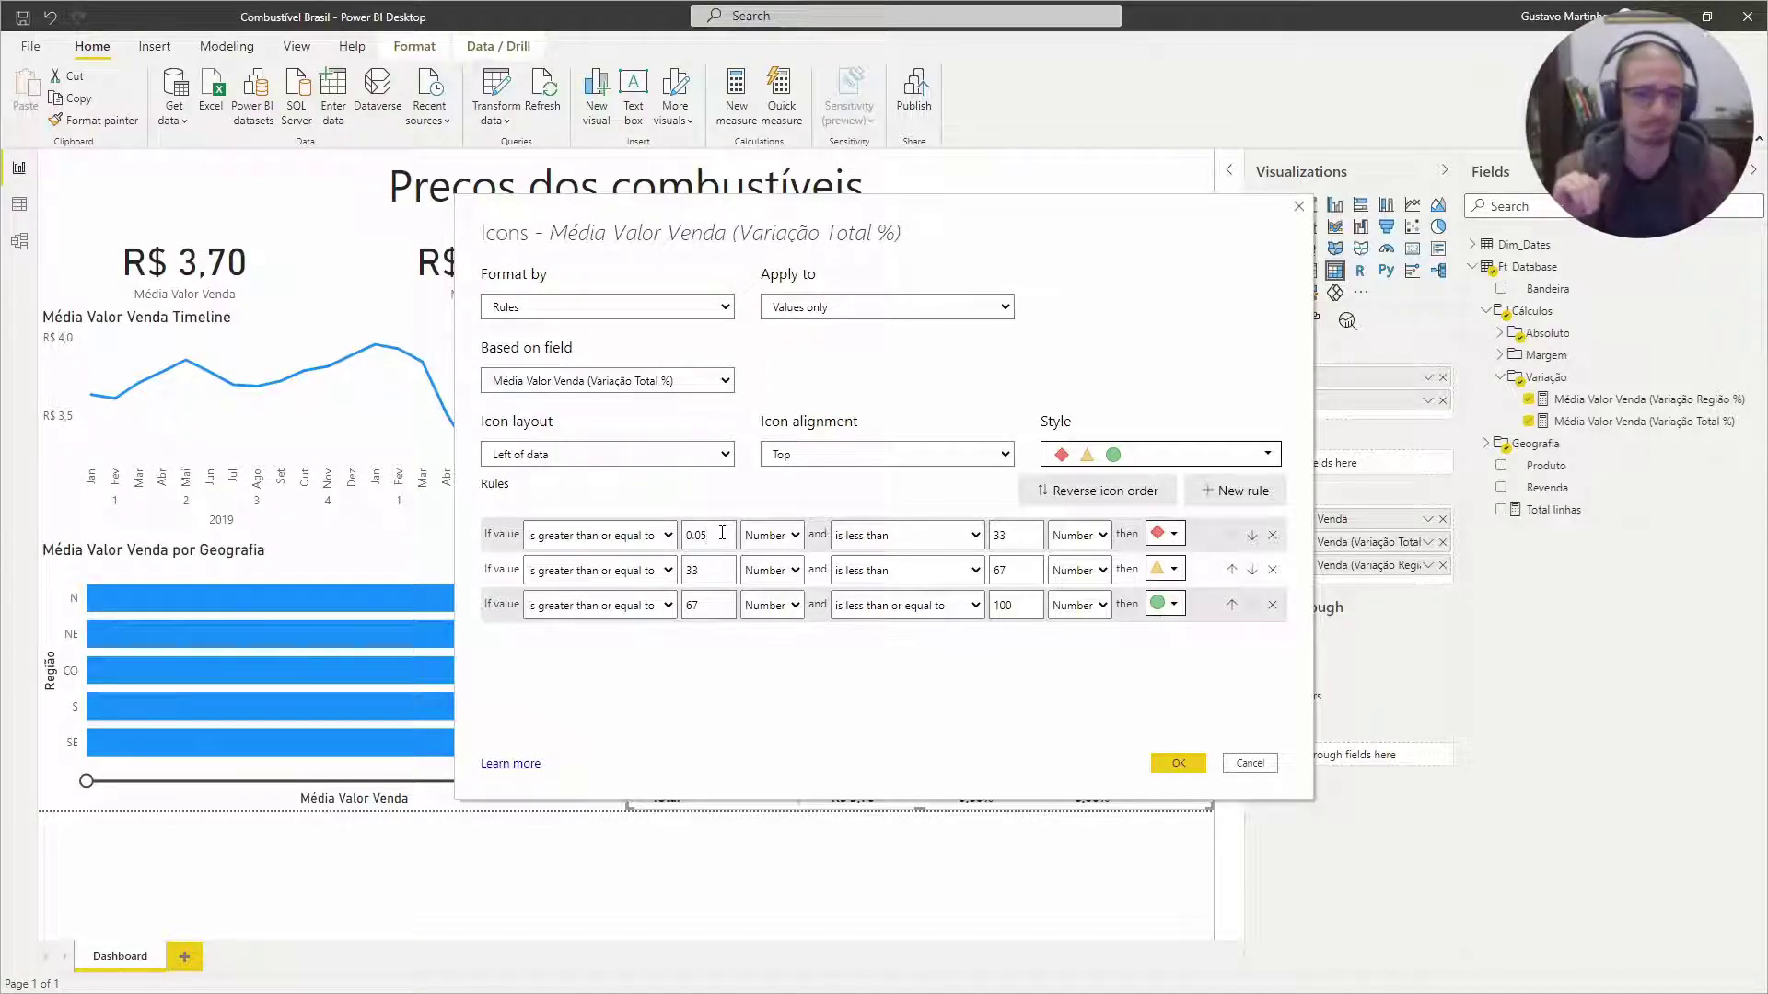
{"action": "left_click_drag", "start_coordinate": [1033, 539], "coordinate": [876, 532]}
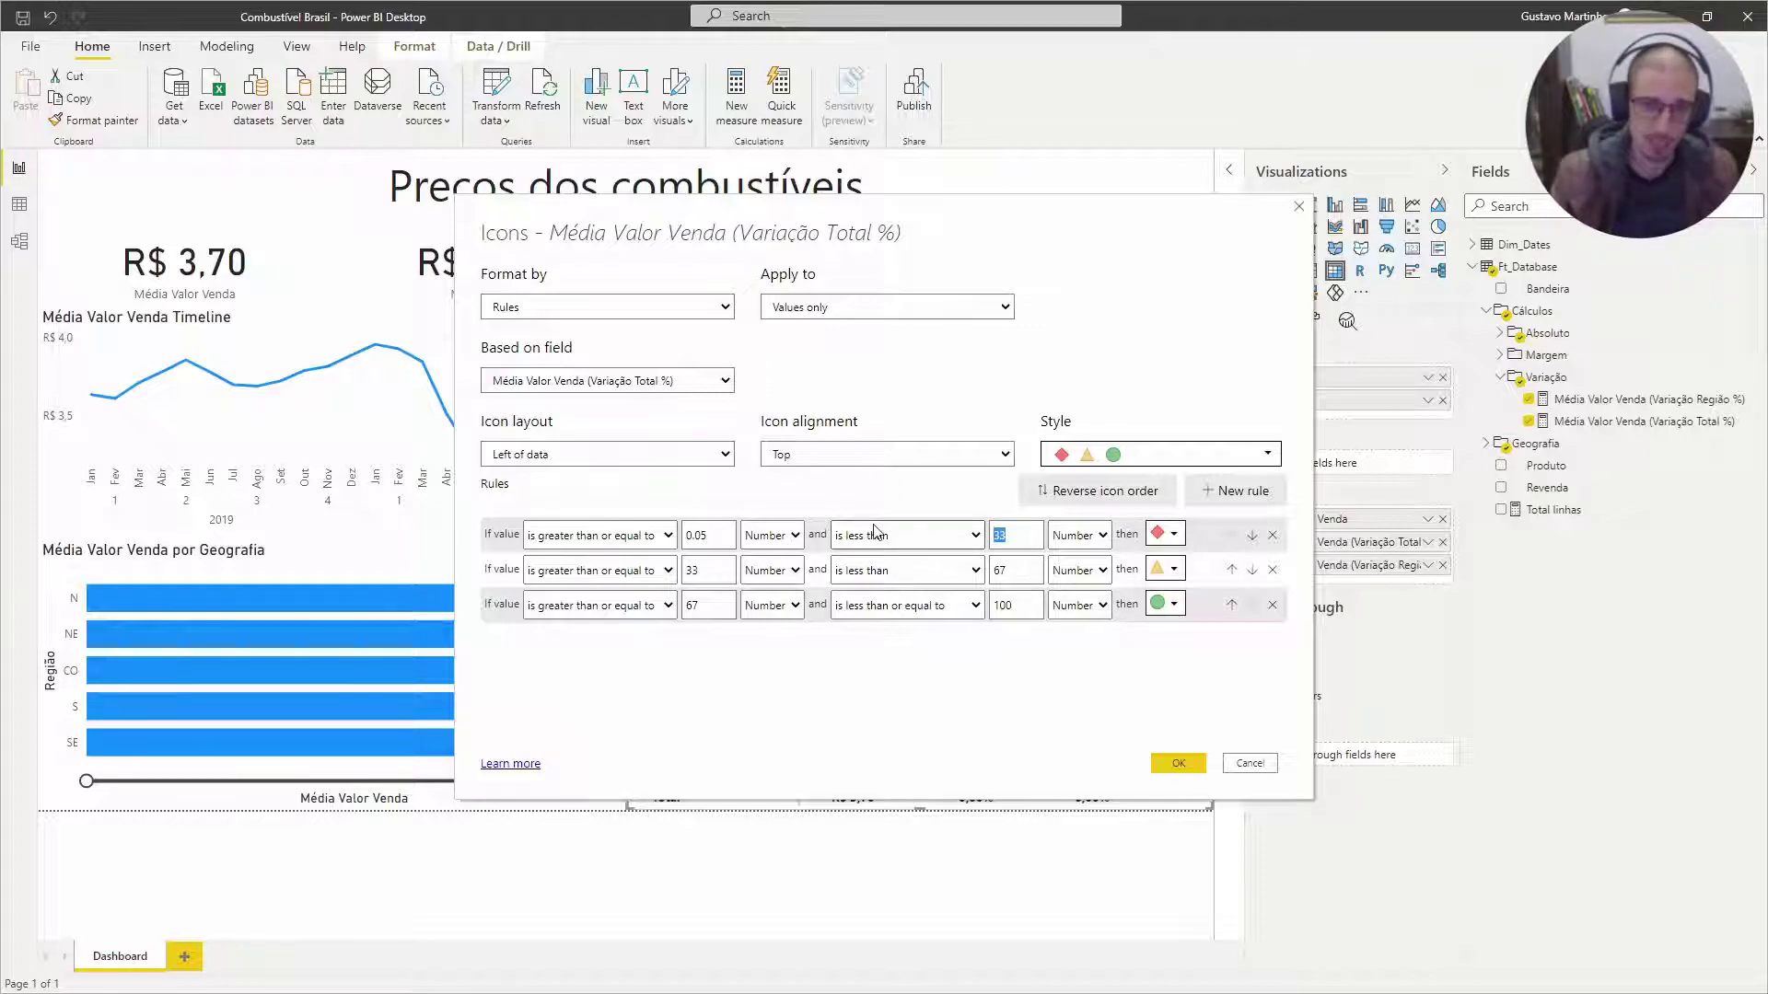
{"action": "key", "text": "BackSpace"}
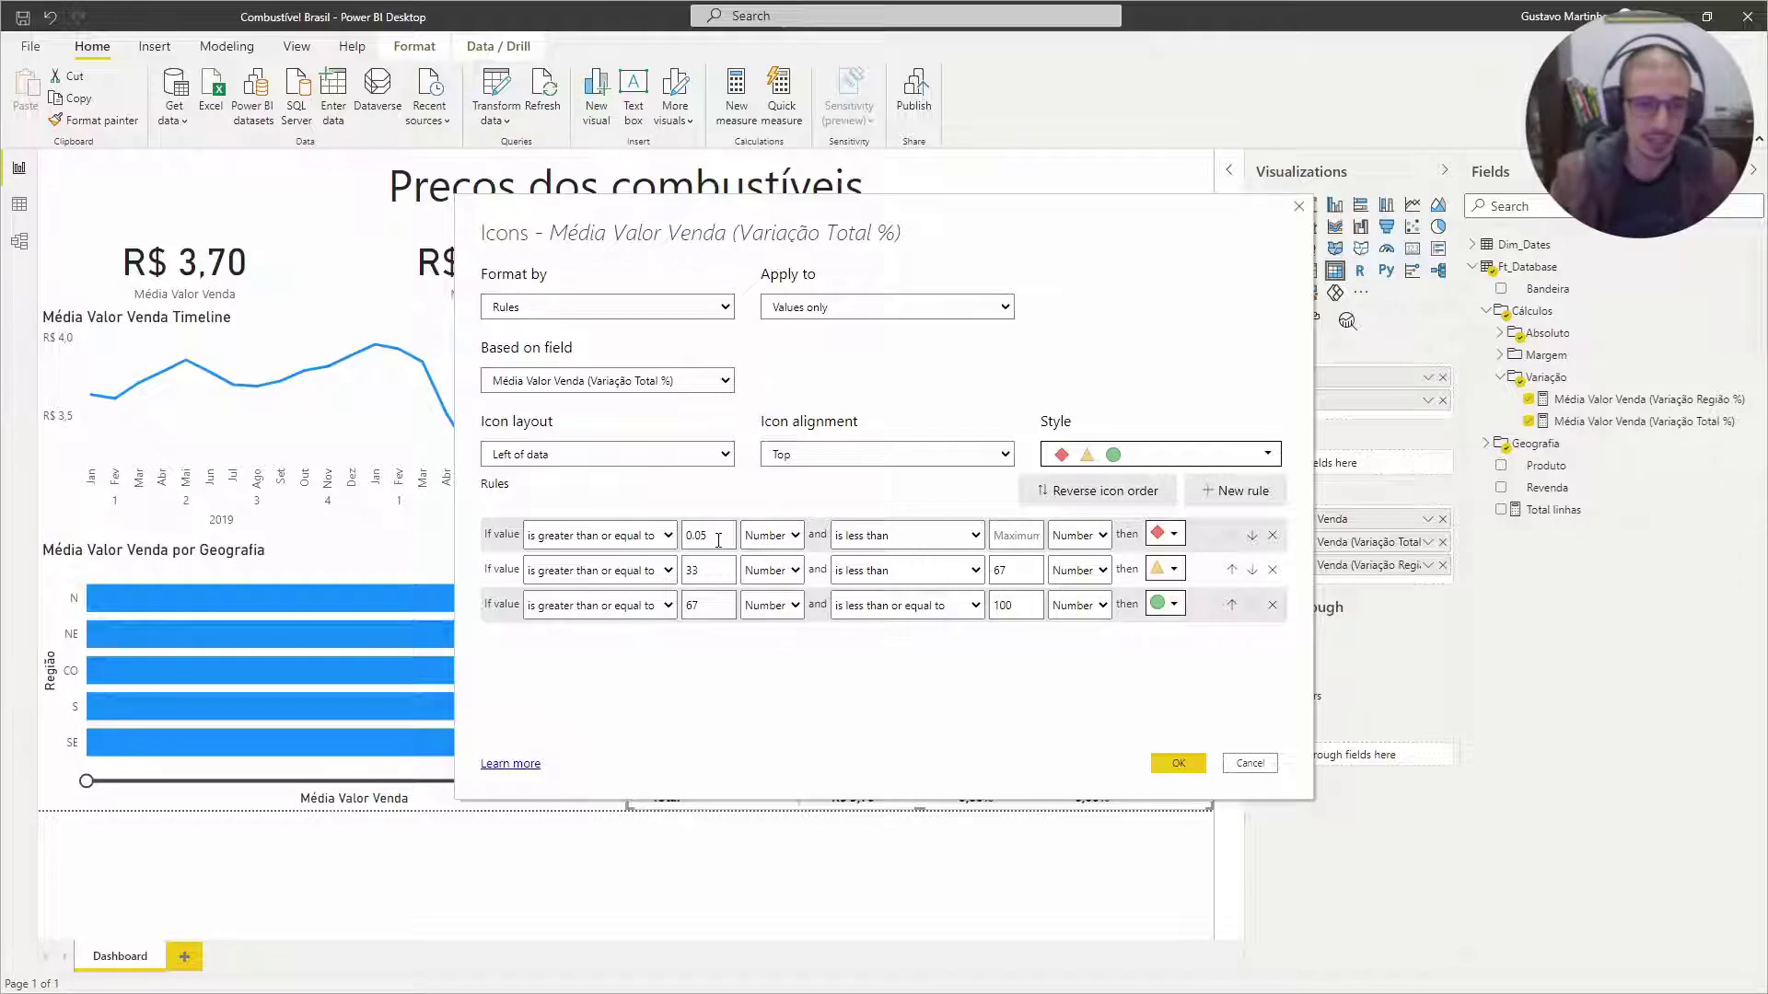
- Set the second icon rule's upper bound to 0.05 and its lower bound to -0.05
{"action": "left_click_drag", "start_coordinate": [711, 536], "coordinate": [683, 536]}
{"action": "key", "text": "ctrl+c"}
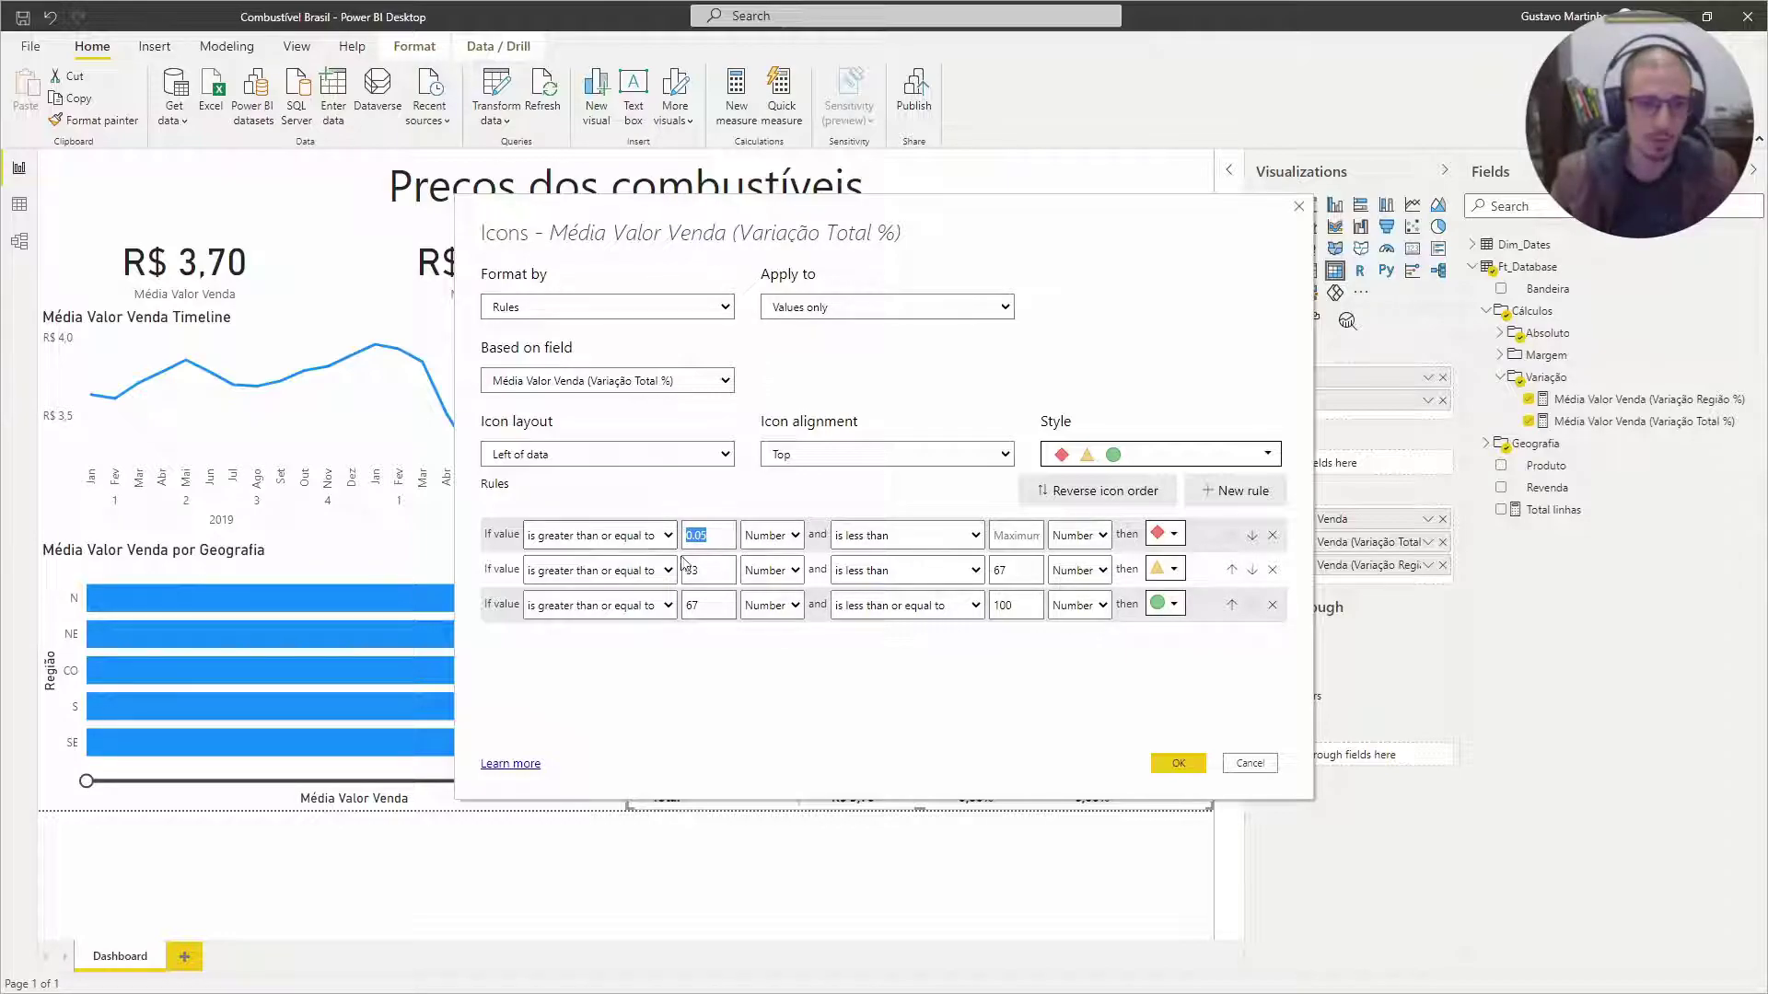
{"action": "double_click", "coordinate": [1004, 571]}
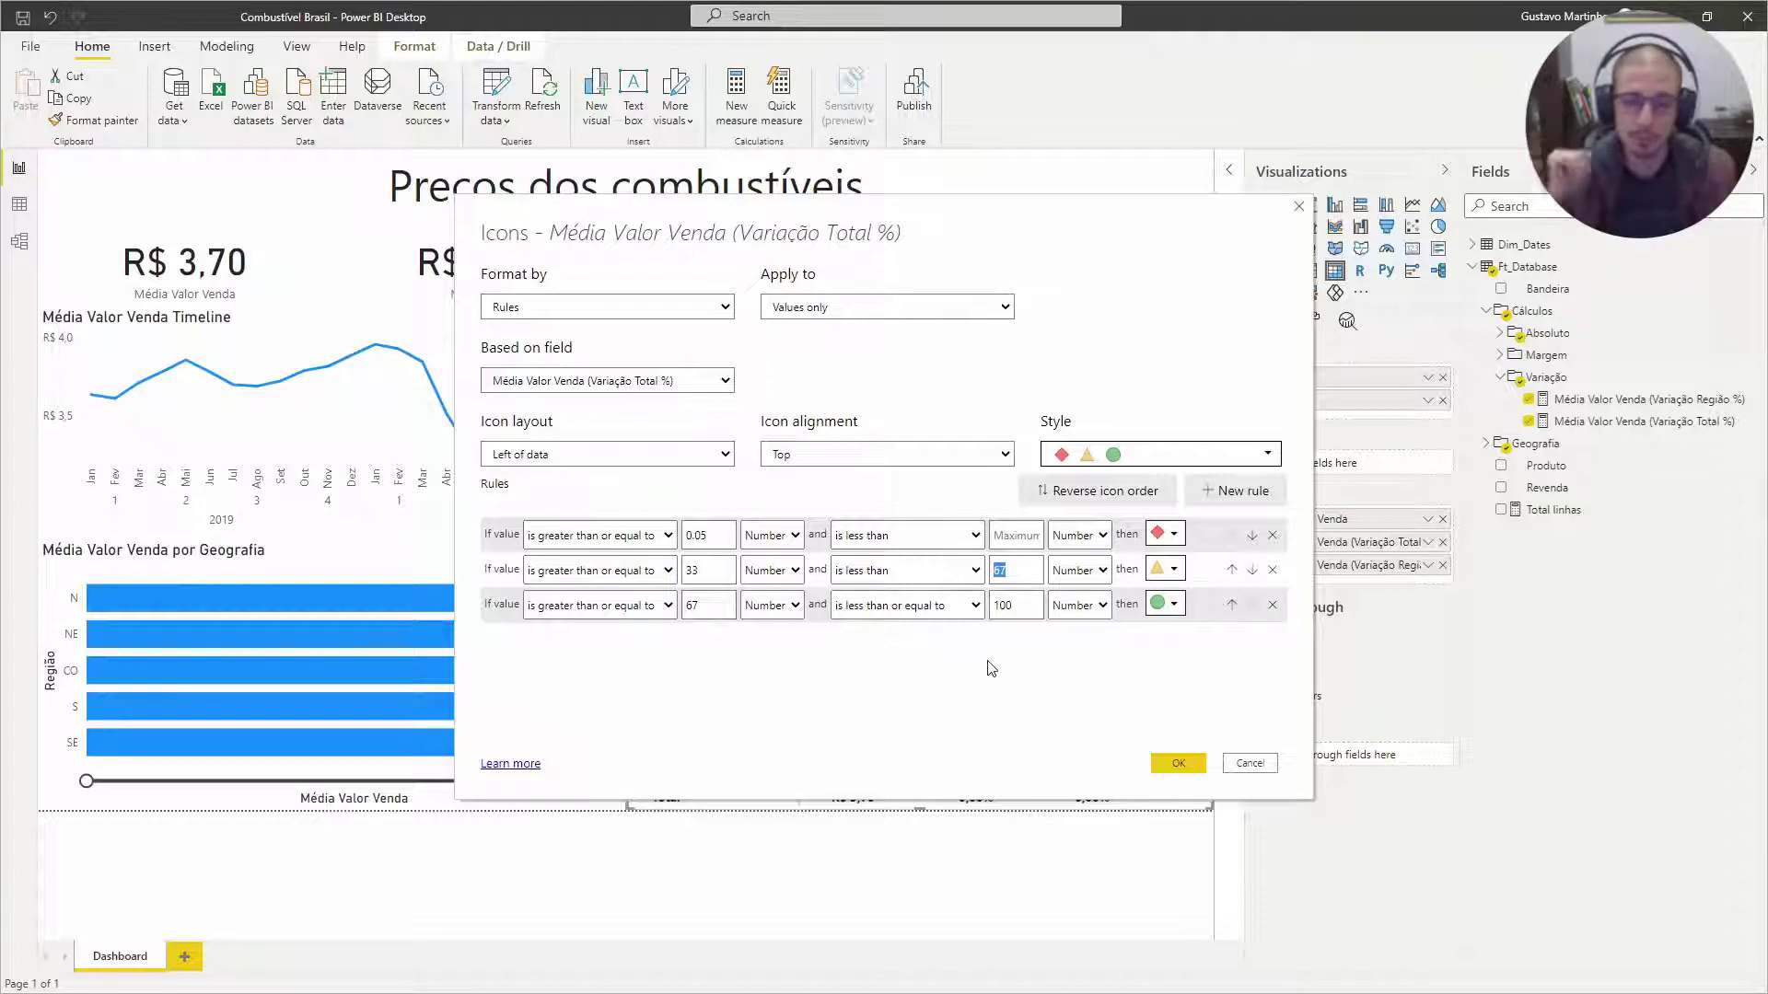
{"action": "key", "text": "ctrl+v"}
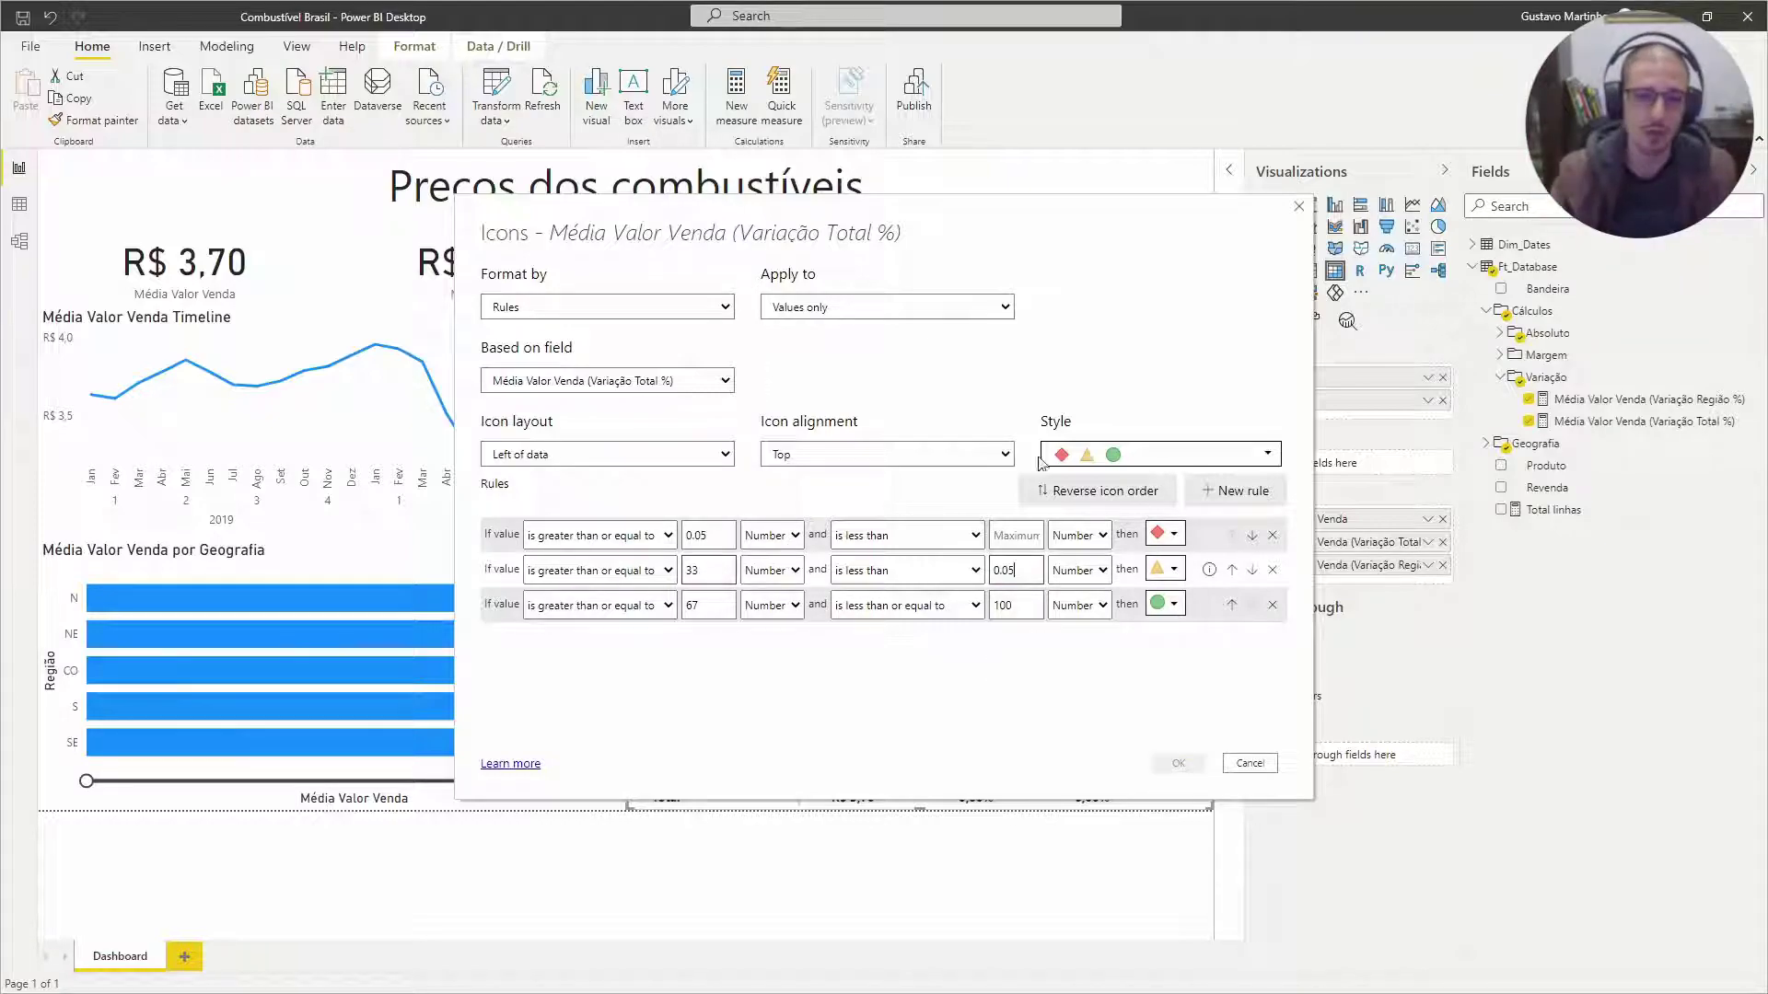
{"action": "double_click", "coordinate": [1004, 571]}
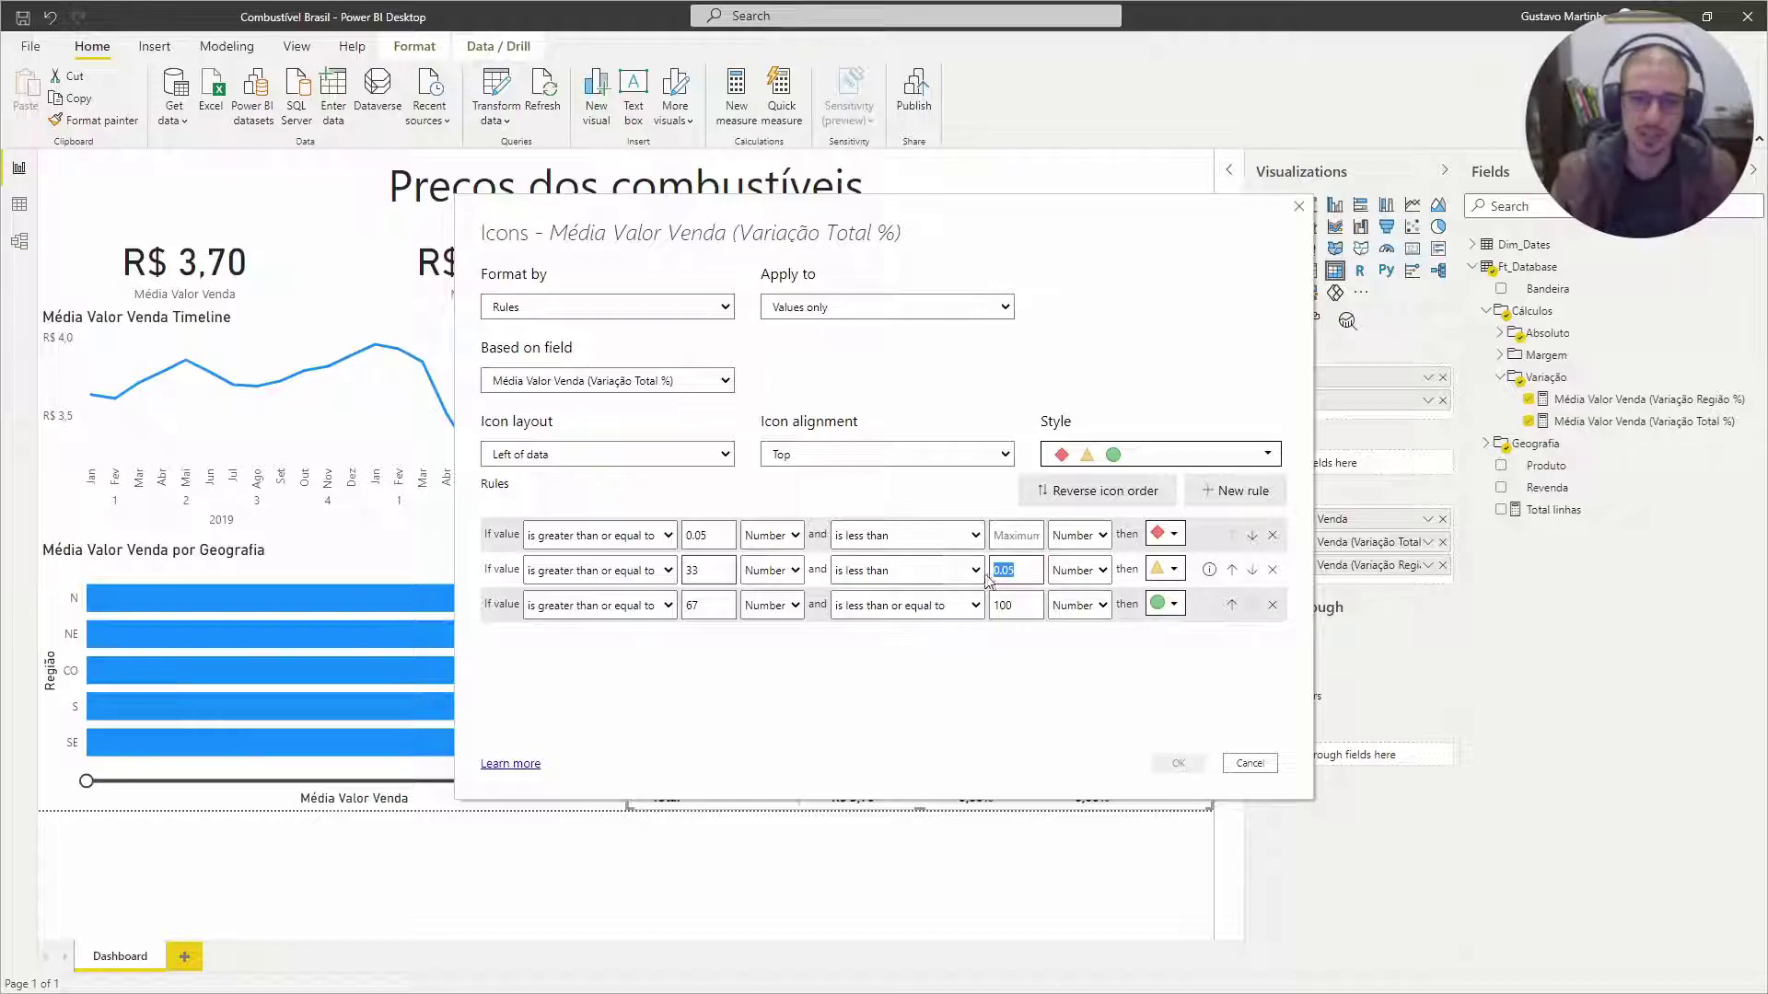
{"action": "double_click", "coordinate": [692, 571]}
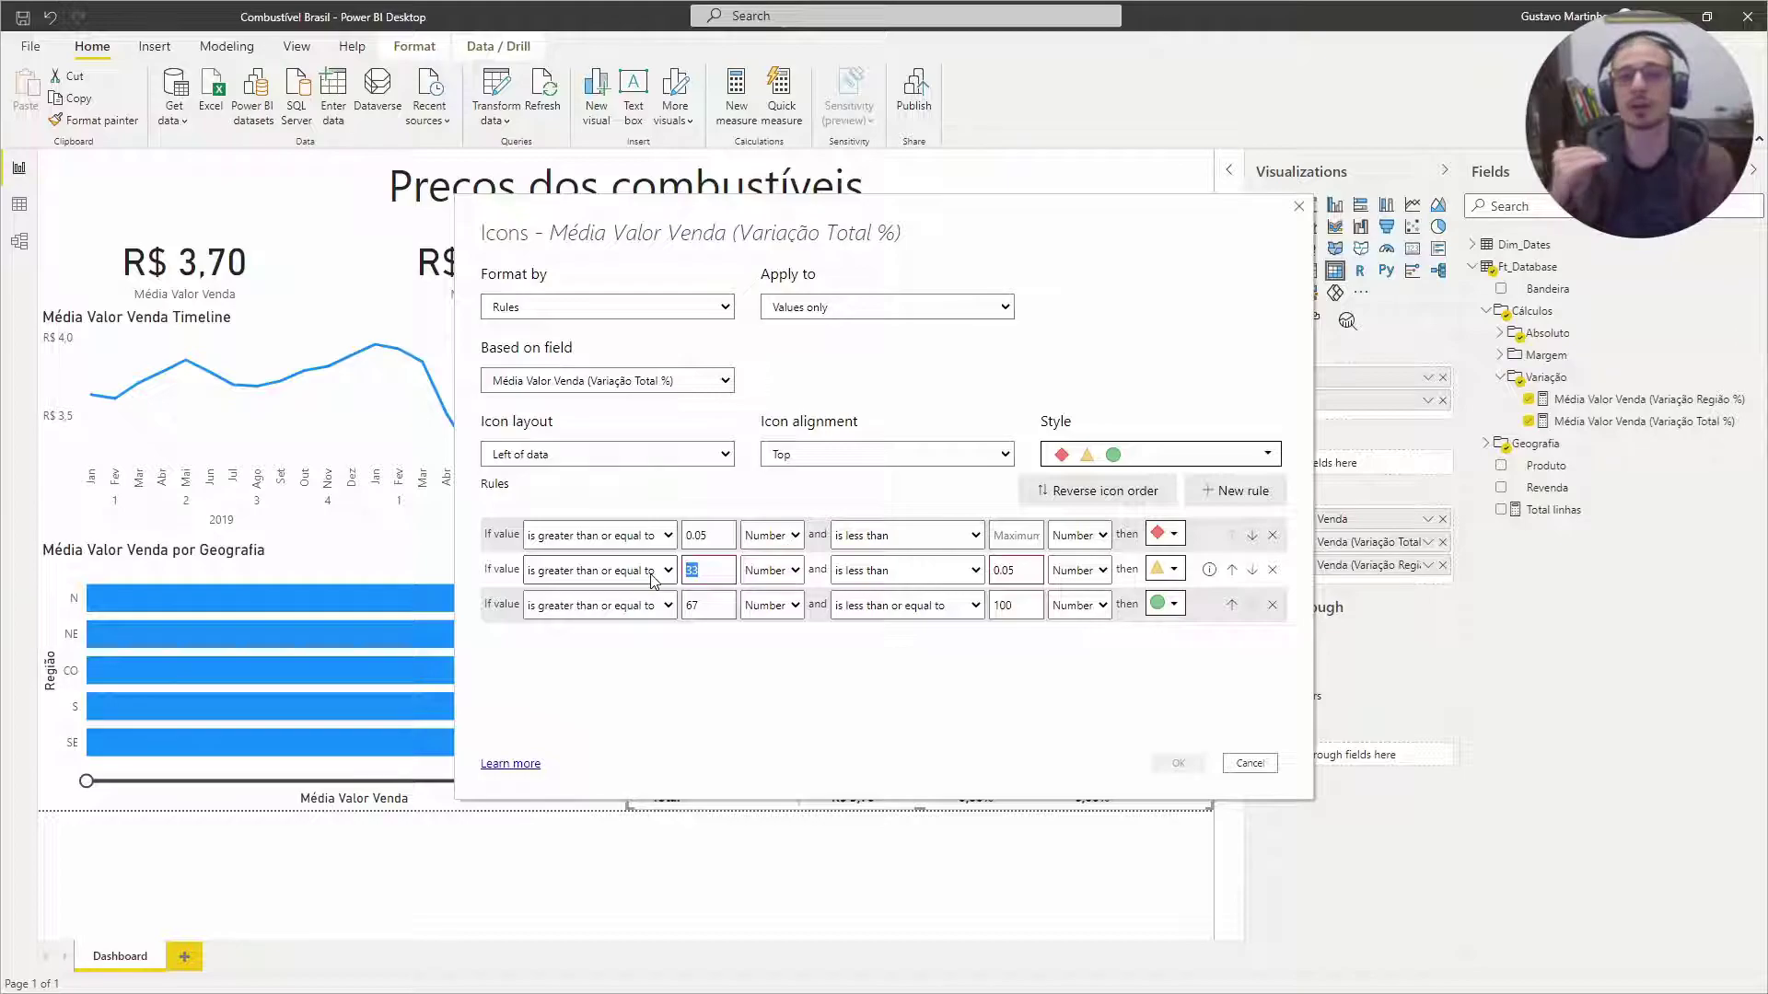
{"action": "type", "text": "-0.05"}
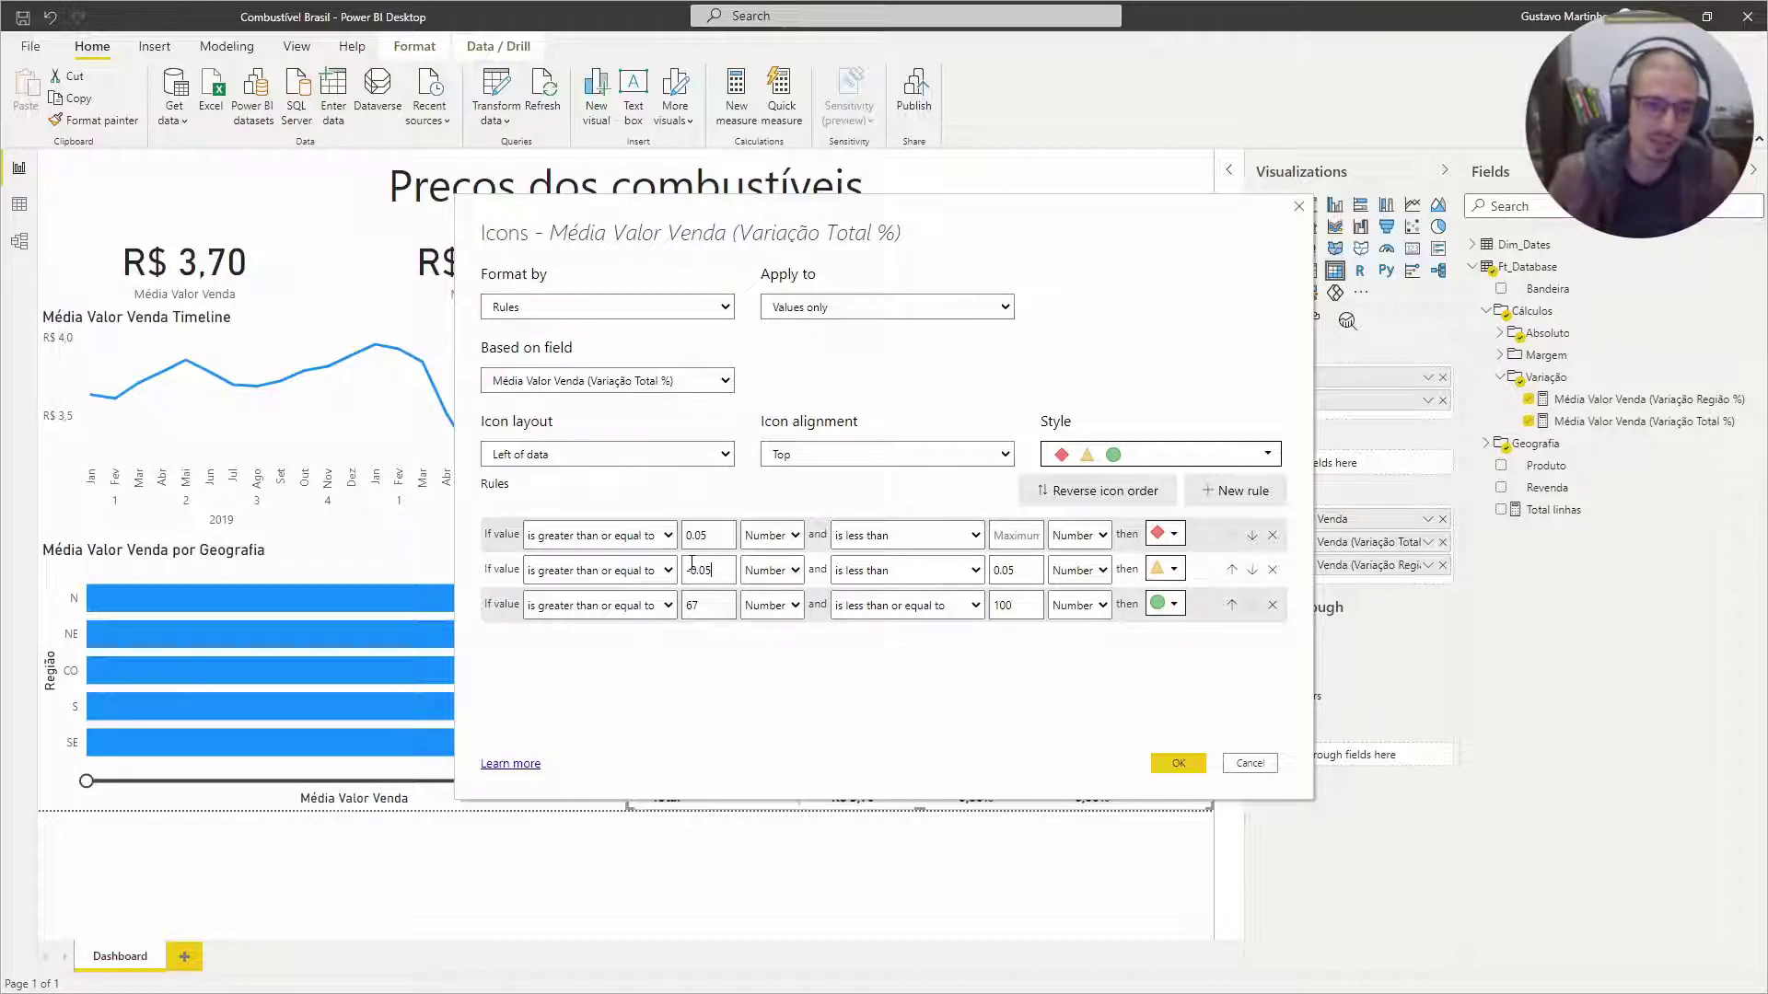
{"action": "left_click_drag", "start_coordinate": [710, 572], "coordinate": [638, 600]}
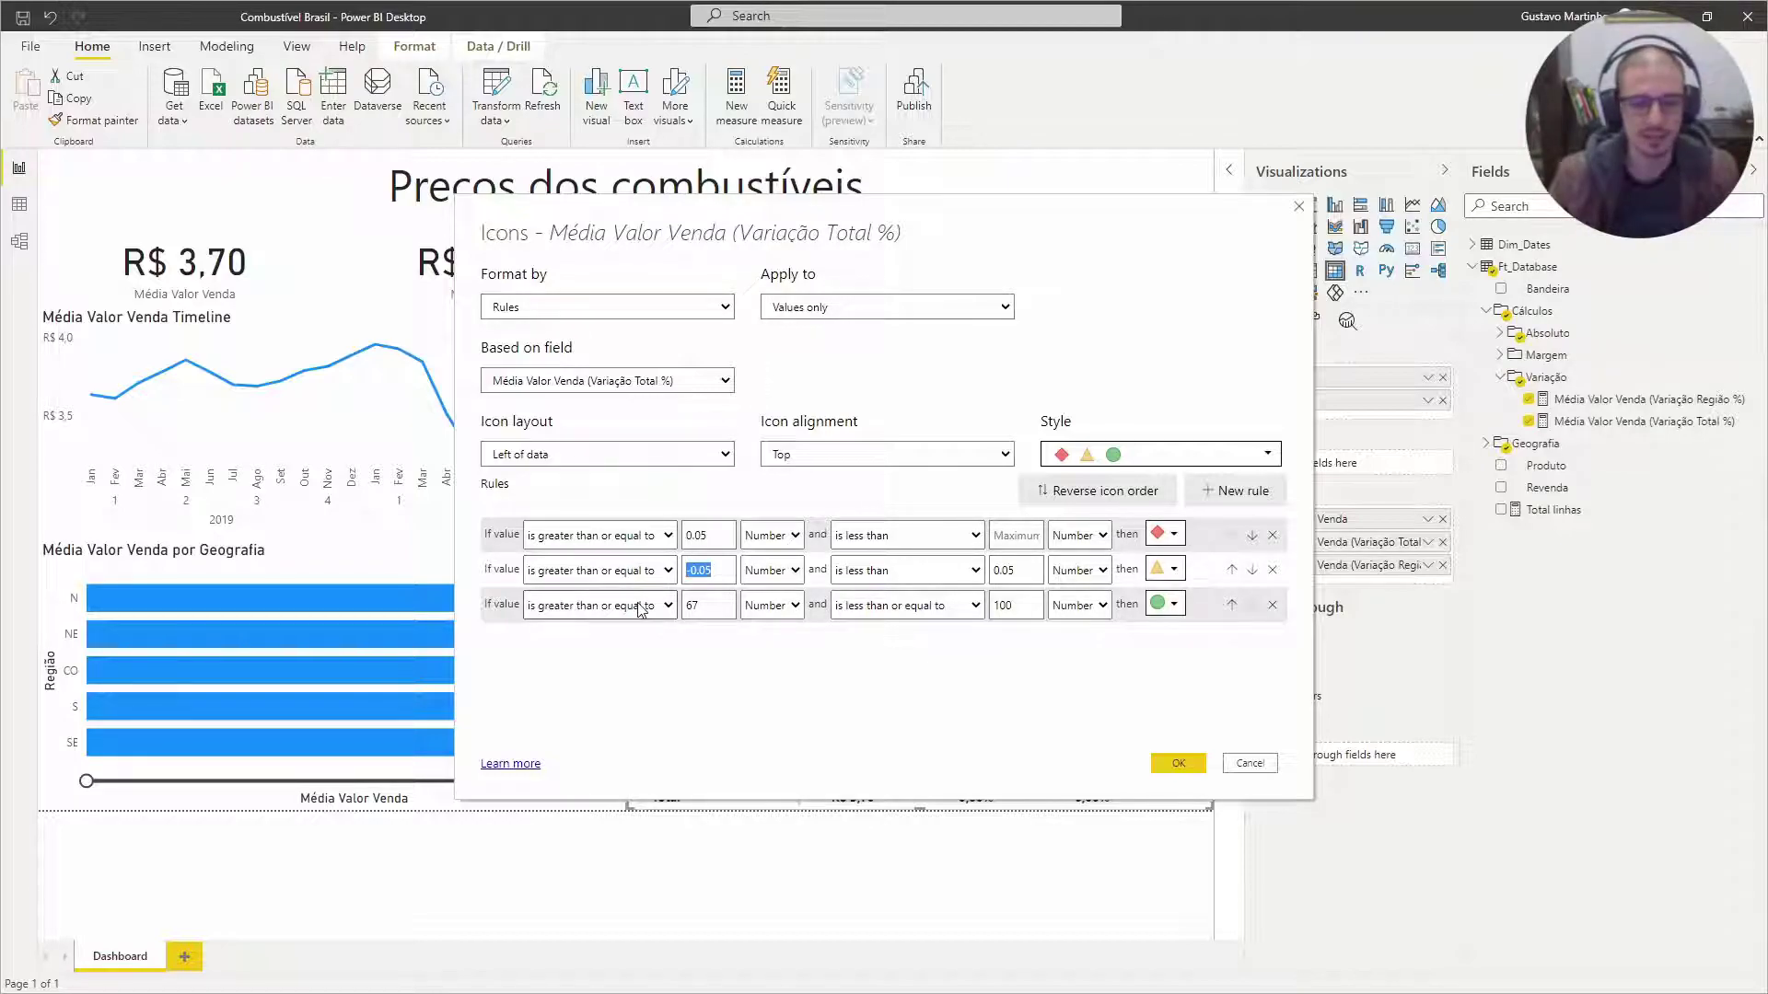
{"action": "left_click_drag", "start_coordinate": [1018, 573], "coordinate": [923, 576]}
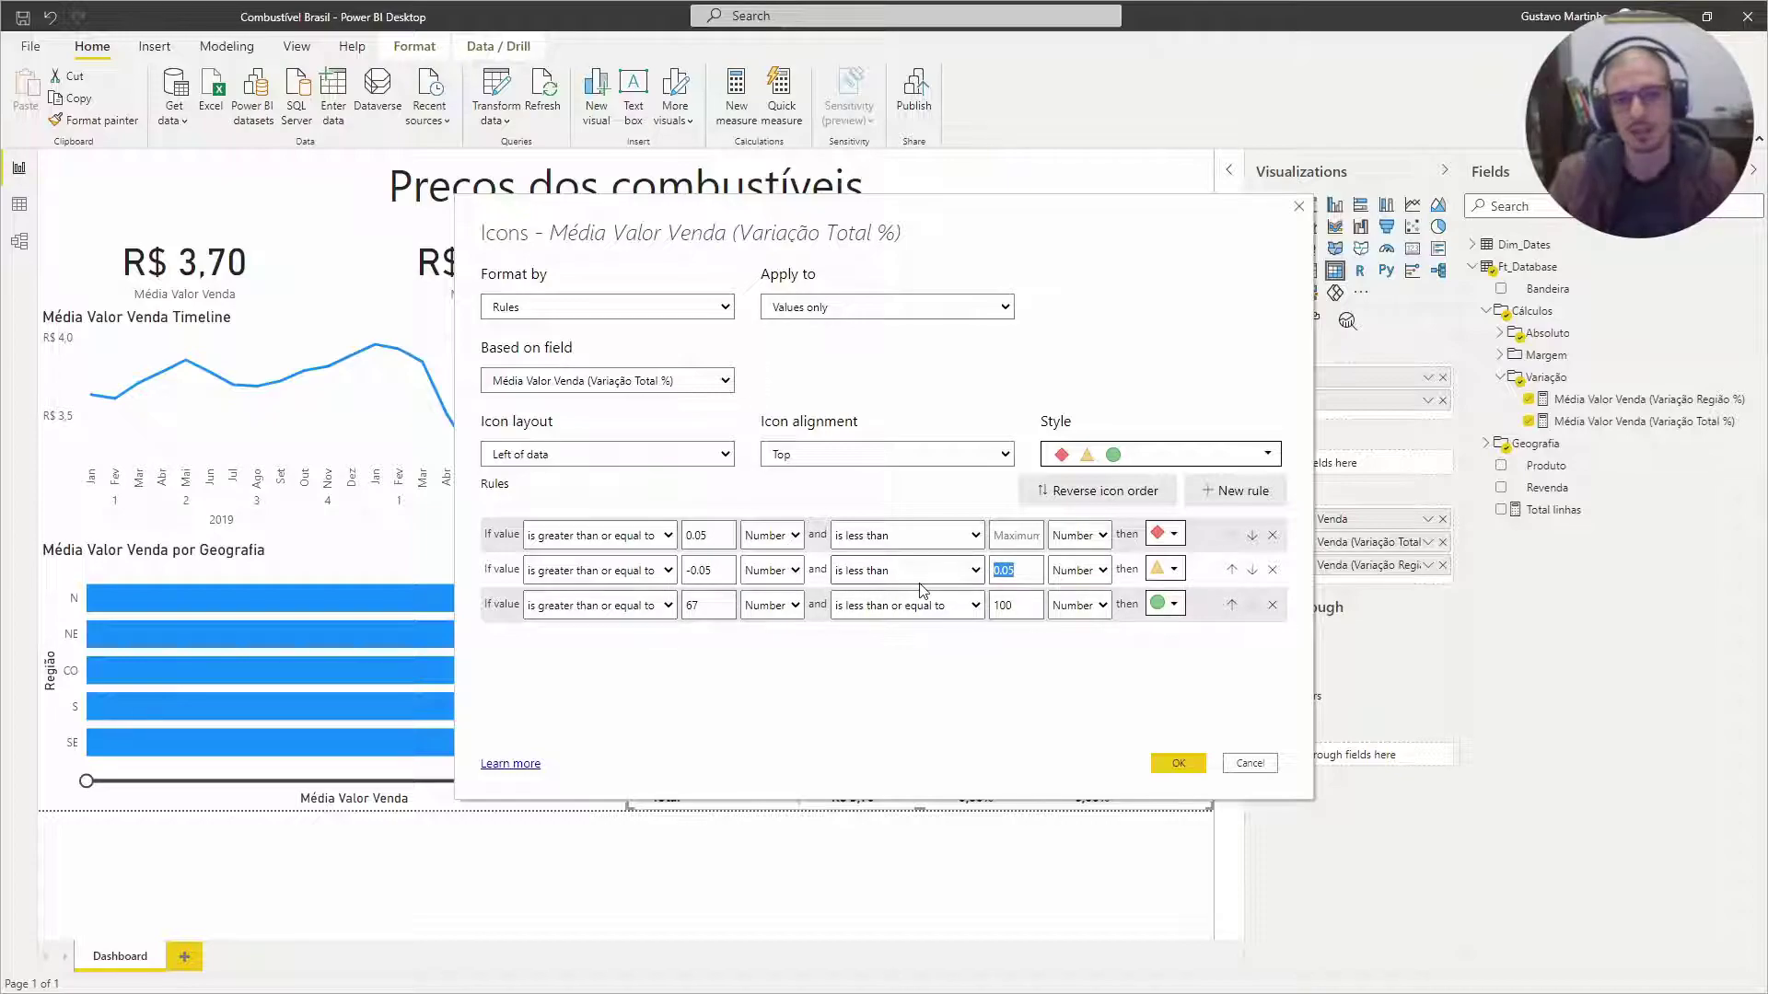
{"action": "left_click", "coordinate": [1024, 568]}
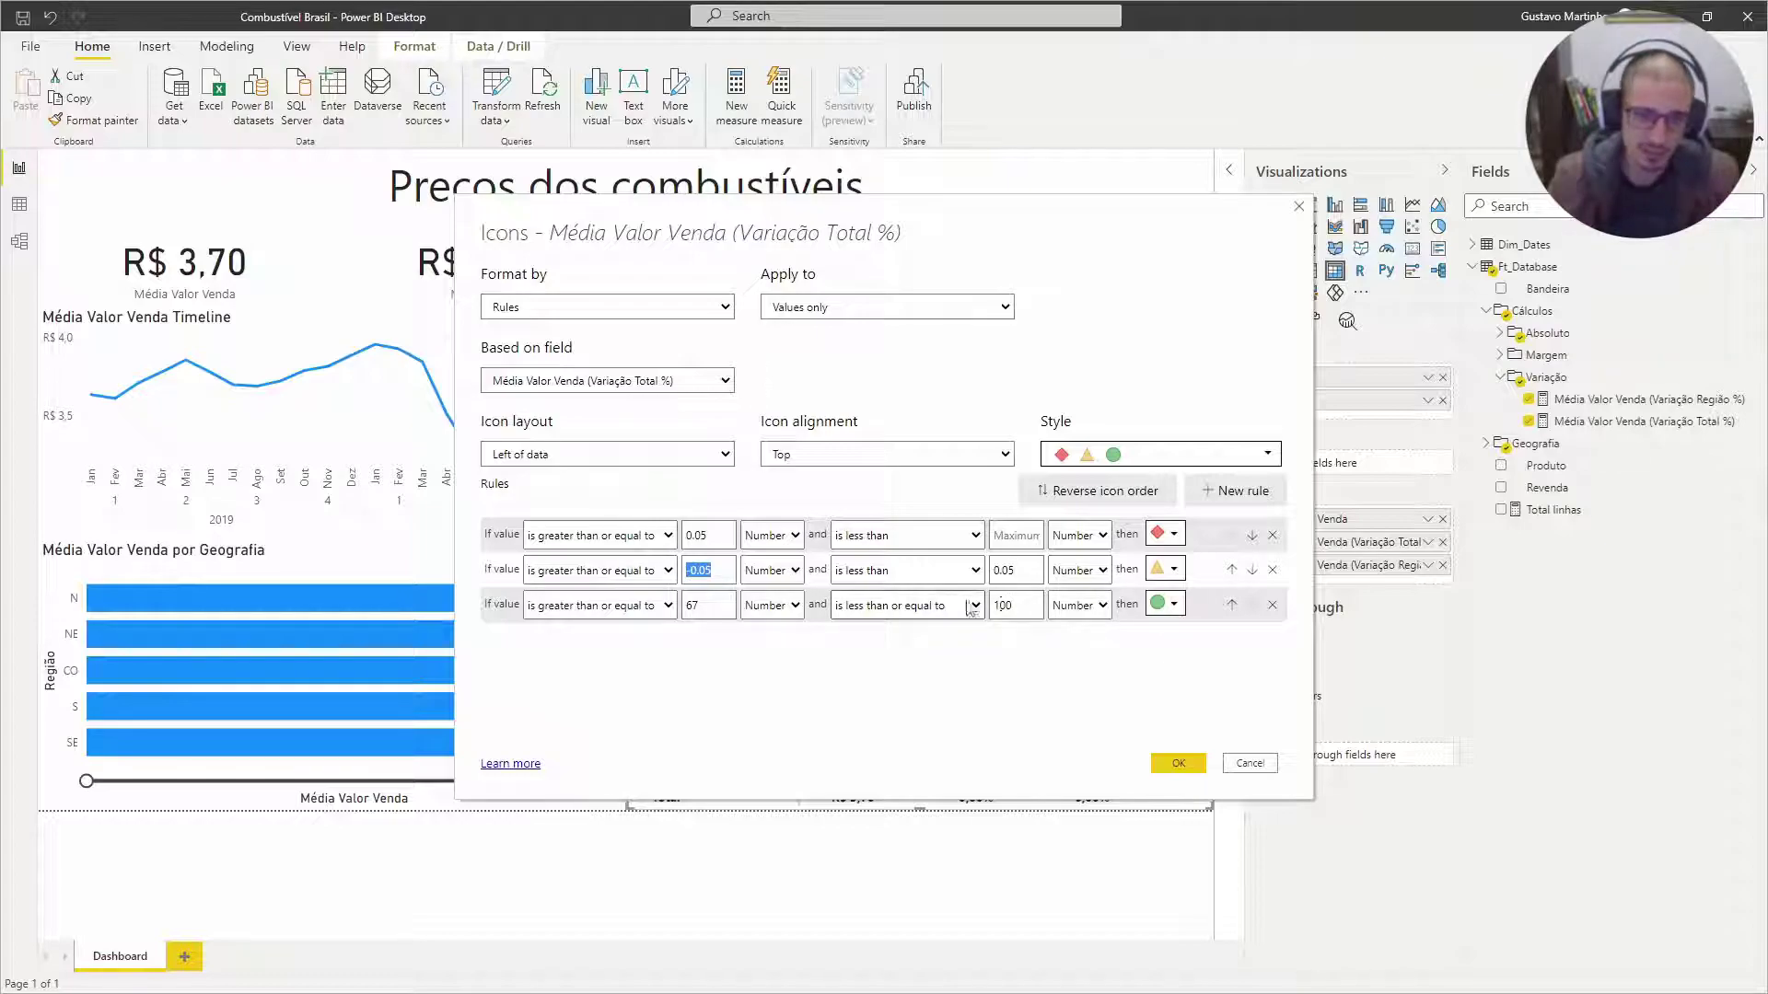
- Set the third icon rule's upper bound to -0.05, empty its lower bound so it starts at the minimum, and apply the rules
{"action": "left_click_drag", "start_coordinate": [1026, 608], "coordinate": [986, 612]}
{"action": "type", "text": "-0.05"}
{"action": "left_click", "coordinate": [704, 606]}
{"action": "double_click", "coordinate": [693, 604]}
{"action": "key", "text": "BackSpace"}
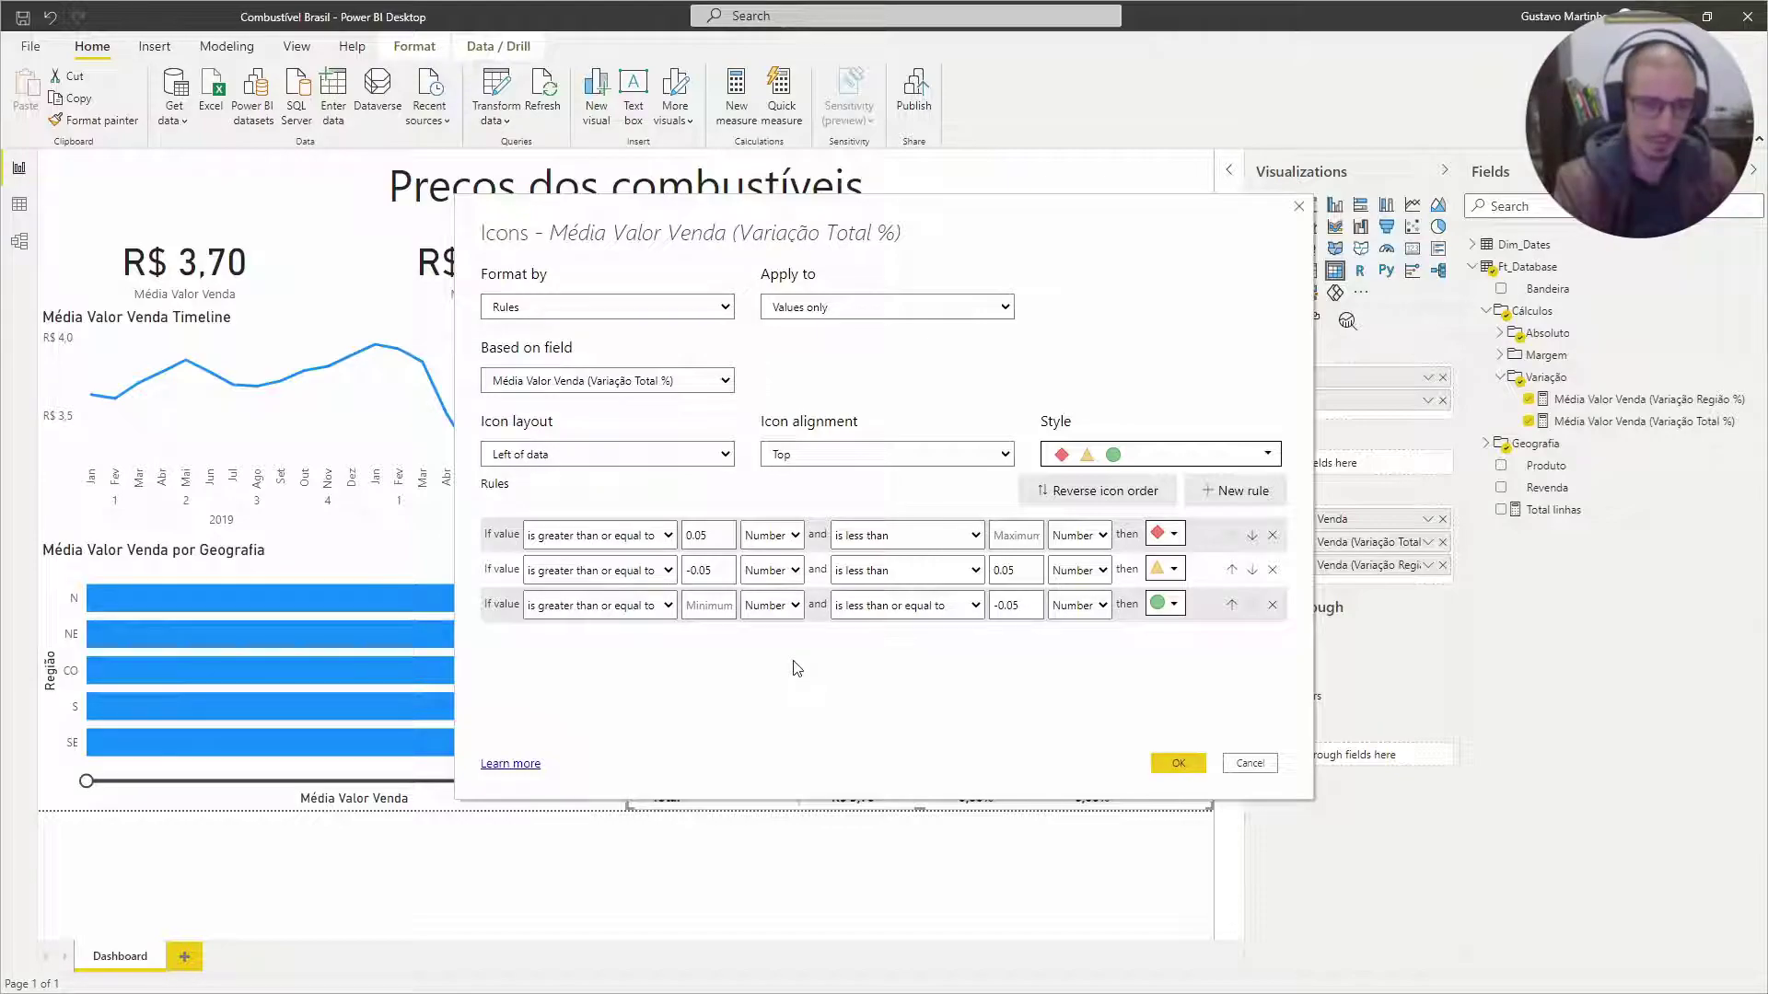
{"action": "left_click_drag", "start_coordinate": [710, 476], "coordinate": [709, 500]}
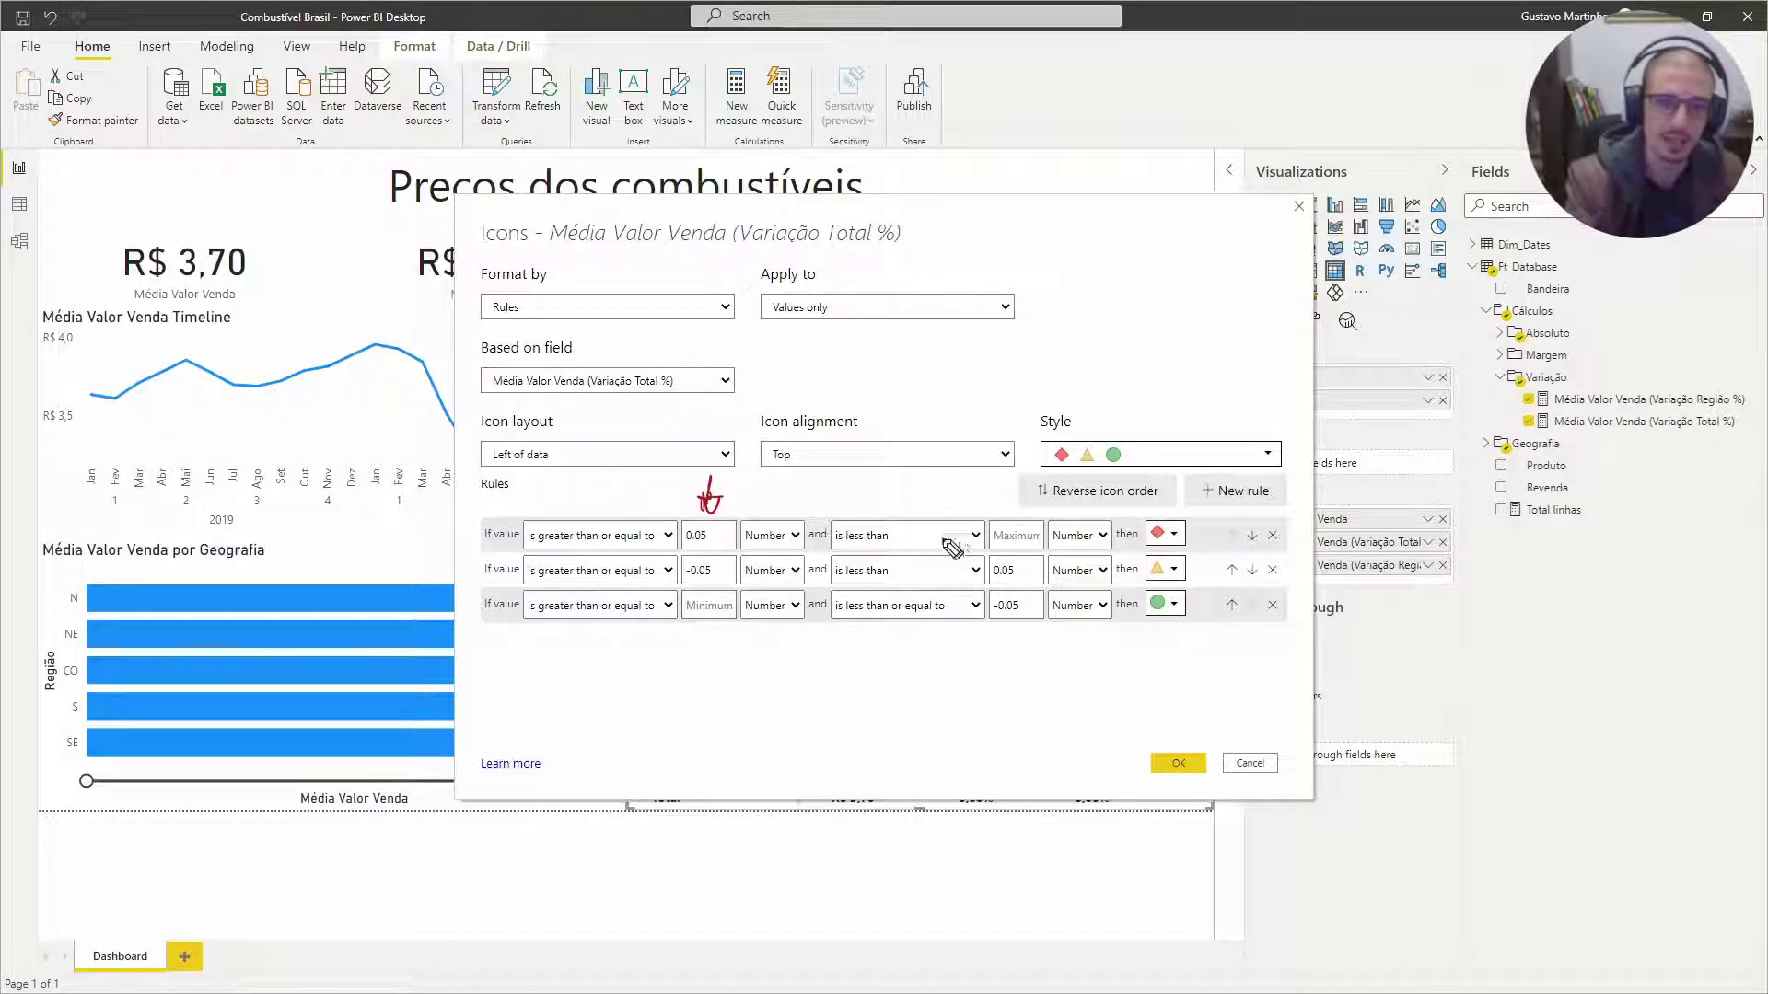
{"action": "mouse_move", "coordinate": [815, 538]}
{"action": "left_mouse_down"}
{"action": "mouse_move", "coordinate": [882, 534]}
{"action": "mouse_move", "coordinate": [898, 558]}
{"action": "left_mouse_up"}
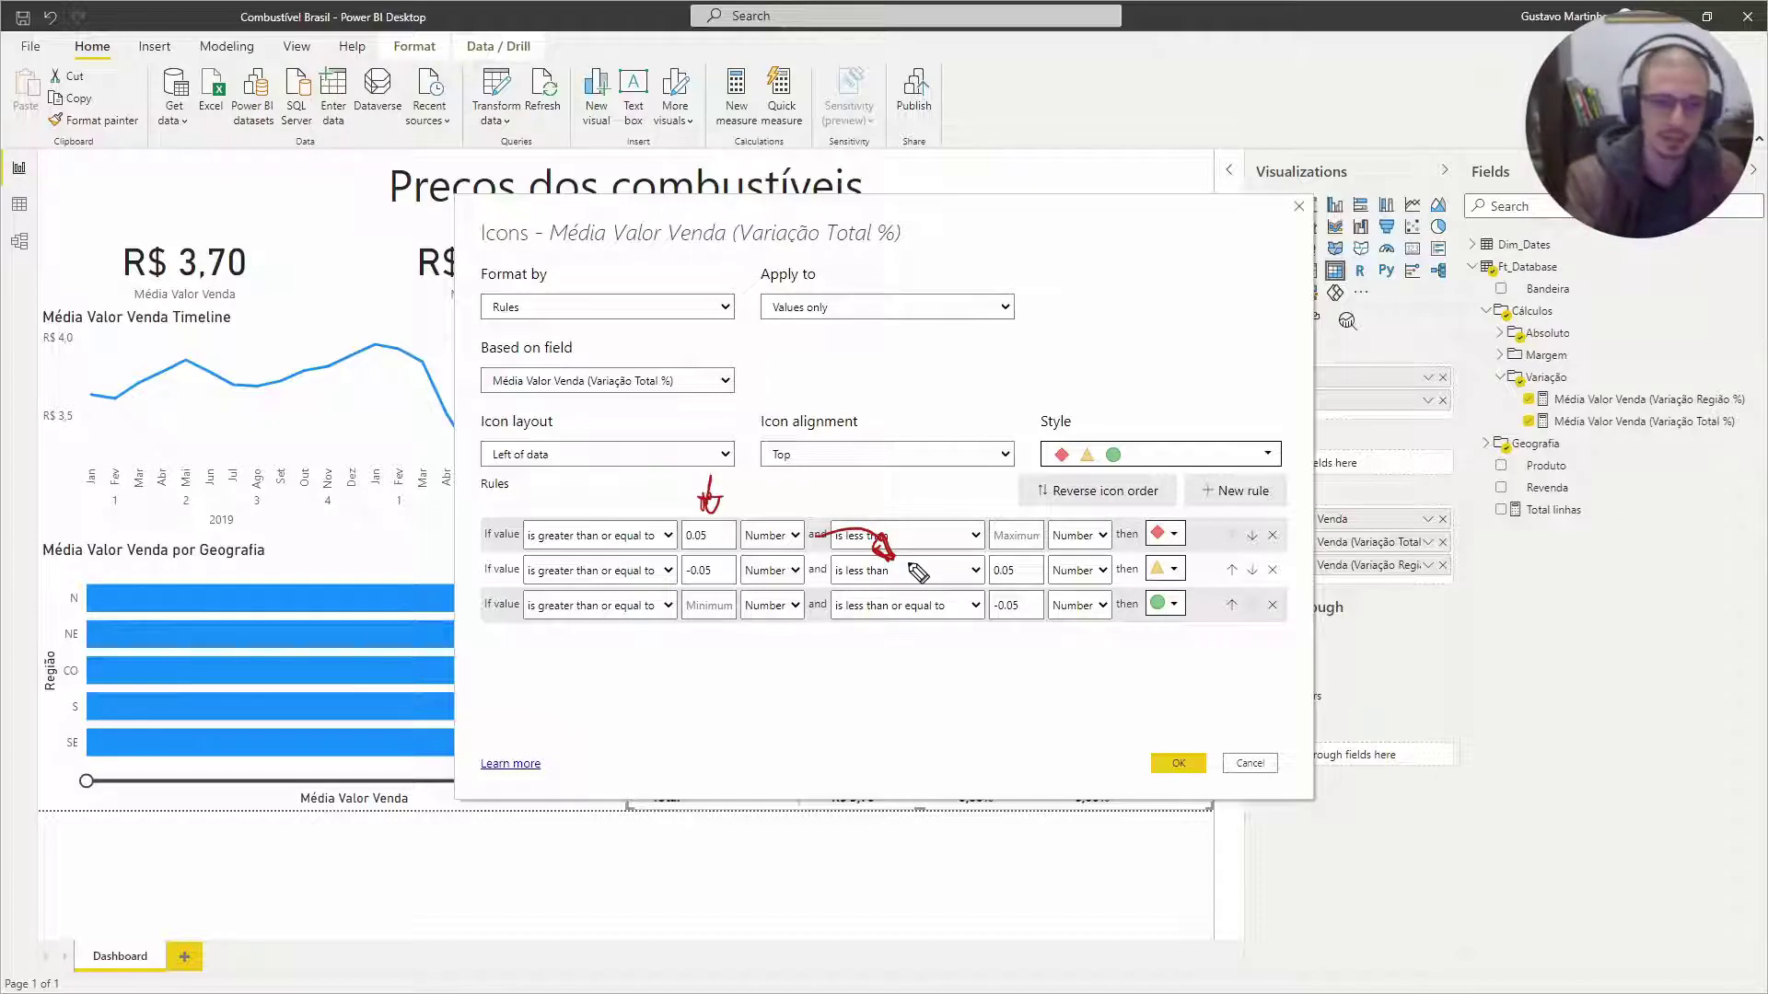
{"action": "mouse_move", "coordinate": [739, 581]}
{"action": "left_mouse_down"}
{"action": "mouse_move", "coordinate": [824, 572]}
{"action": "mouse_move", "coordinate": [837, 592]}
{"action": "left_mouse_up"}
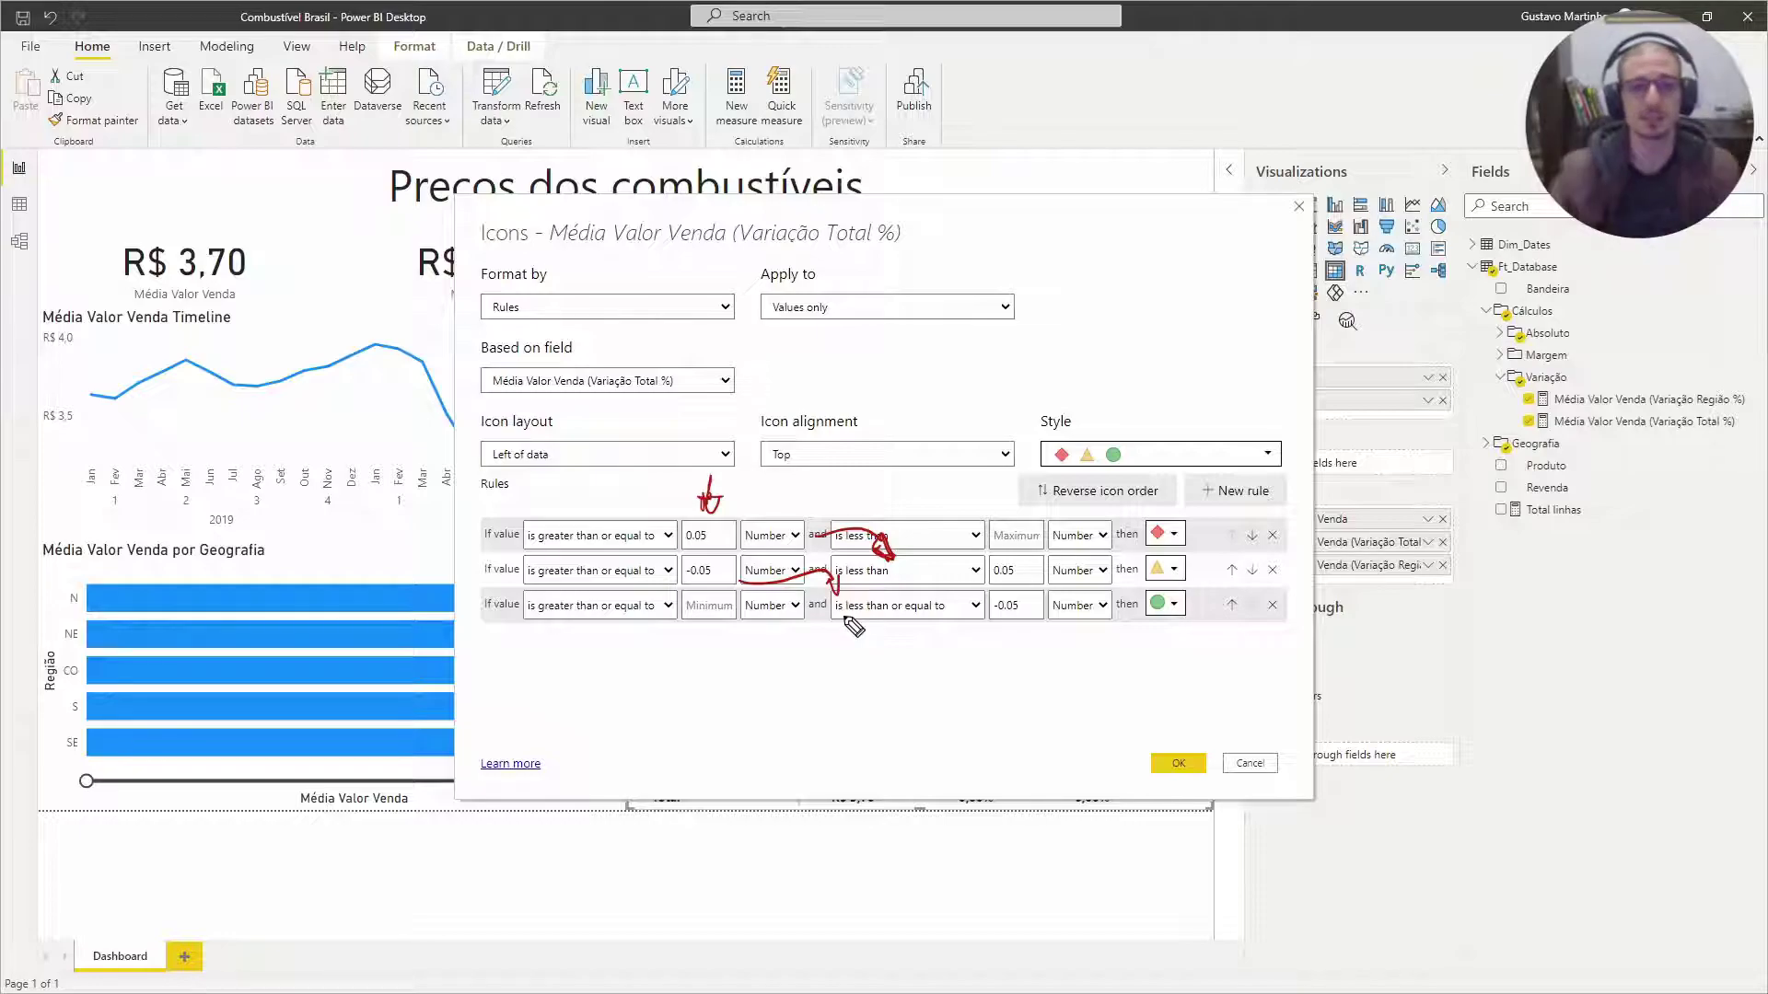
{"action": "key", "text": "Escape"}
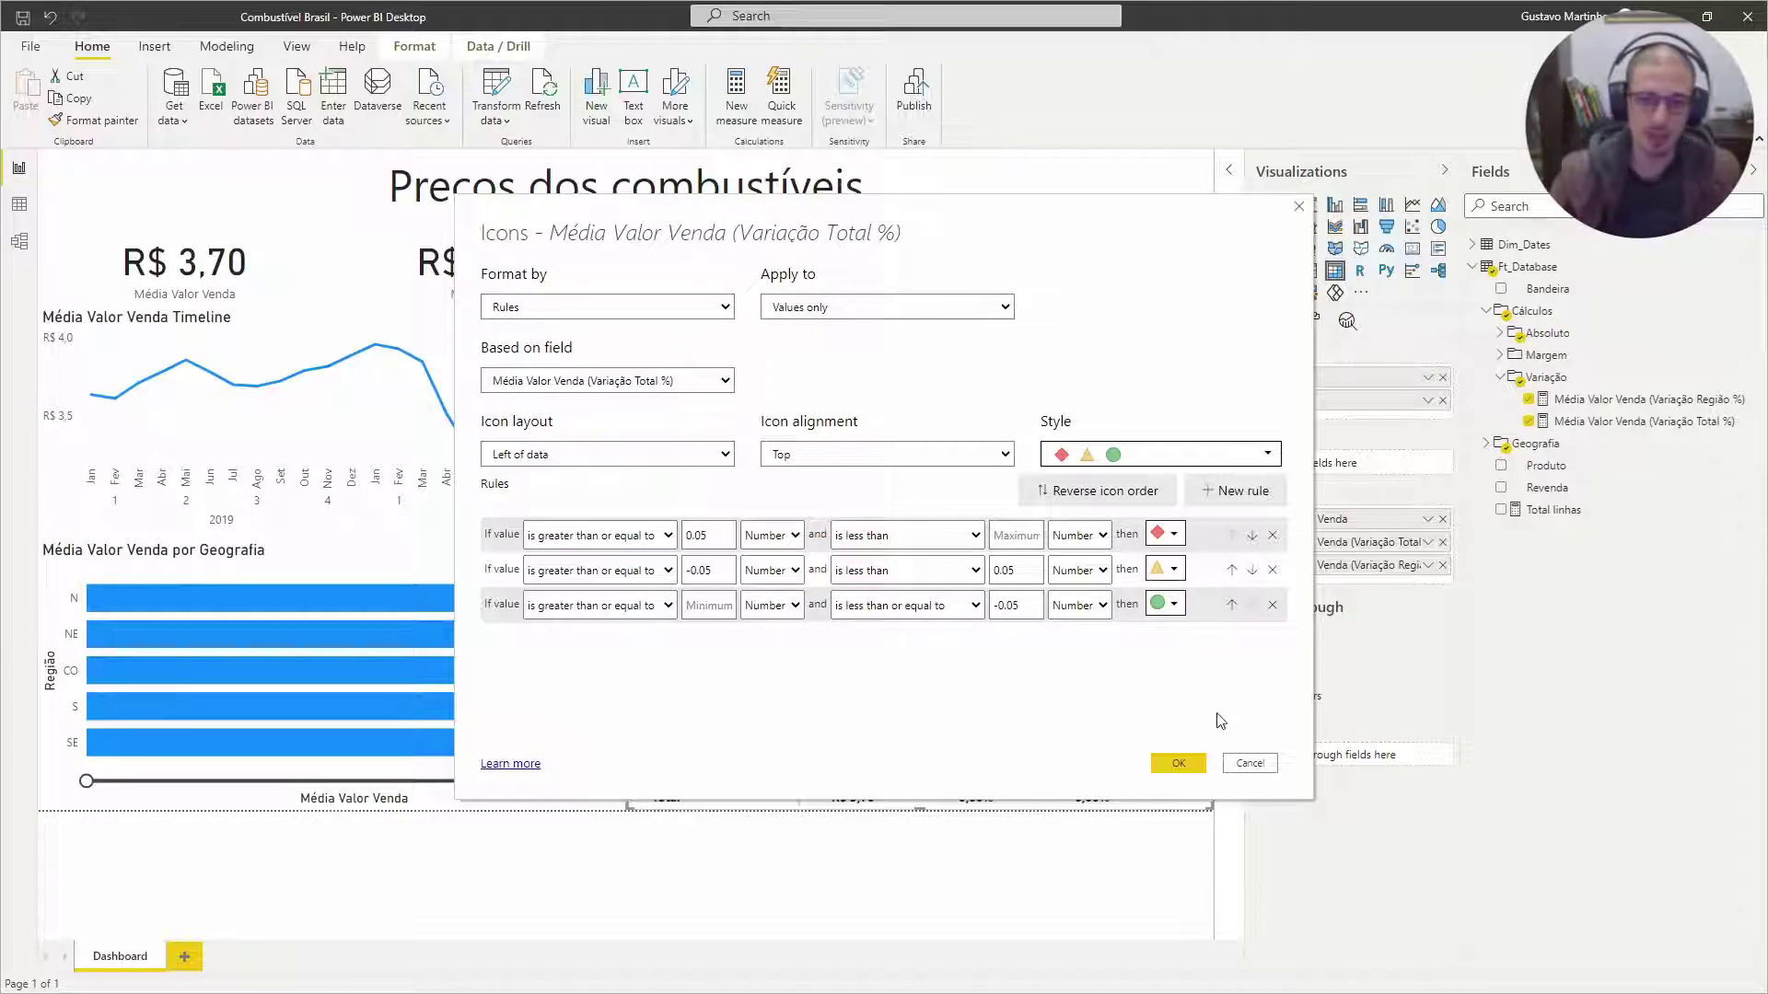
{"action": "left_click", "coordinate": [1179, 763]}
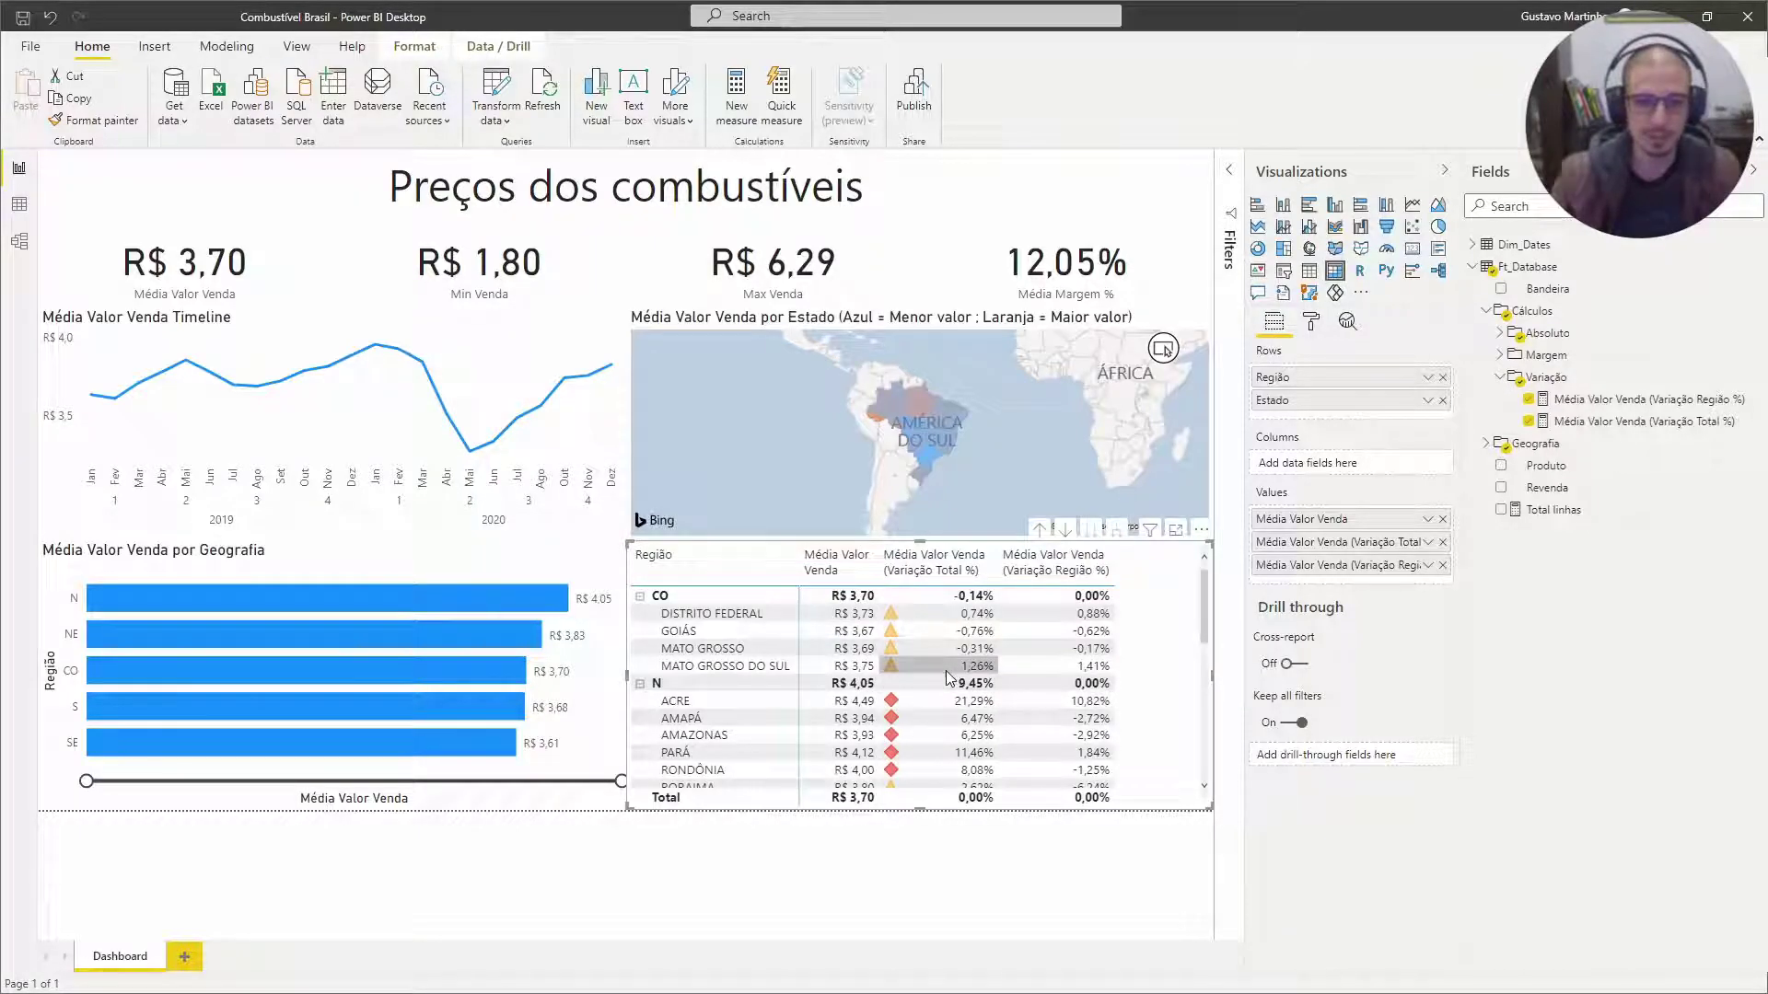
- Examine the icons against the Média Valor Venda (Variação Total %) values for the states of every region in the matrix
{"action": "scroll", "coordinate": [1003, 650], "scroll_direction": "down", "scroll_amount": 5}
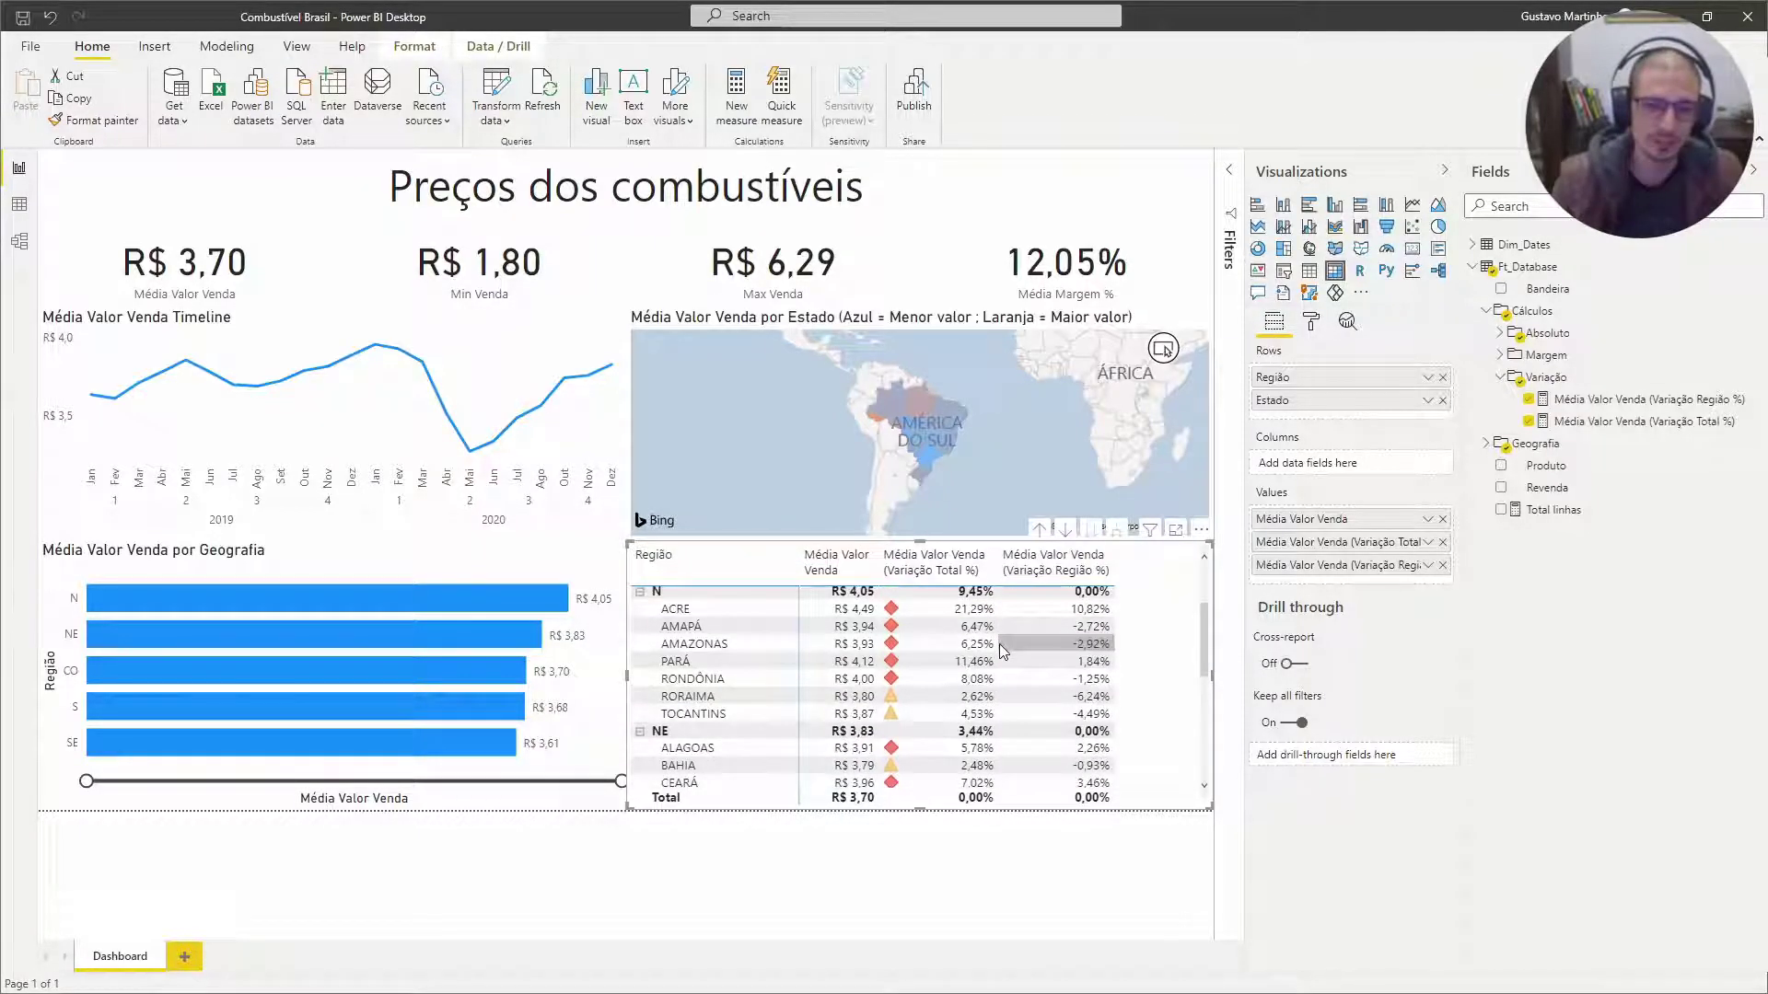
{"action": "scroll", "coordinate": [972, 699], "scroll_direction": "up", "scroll_amount": 5}
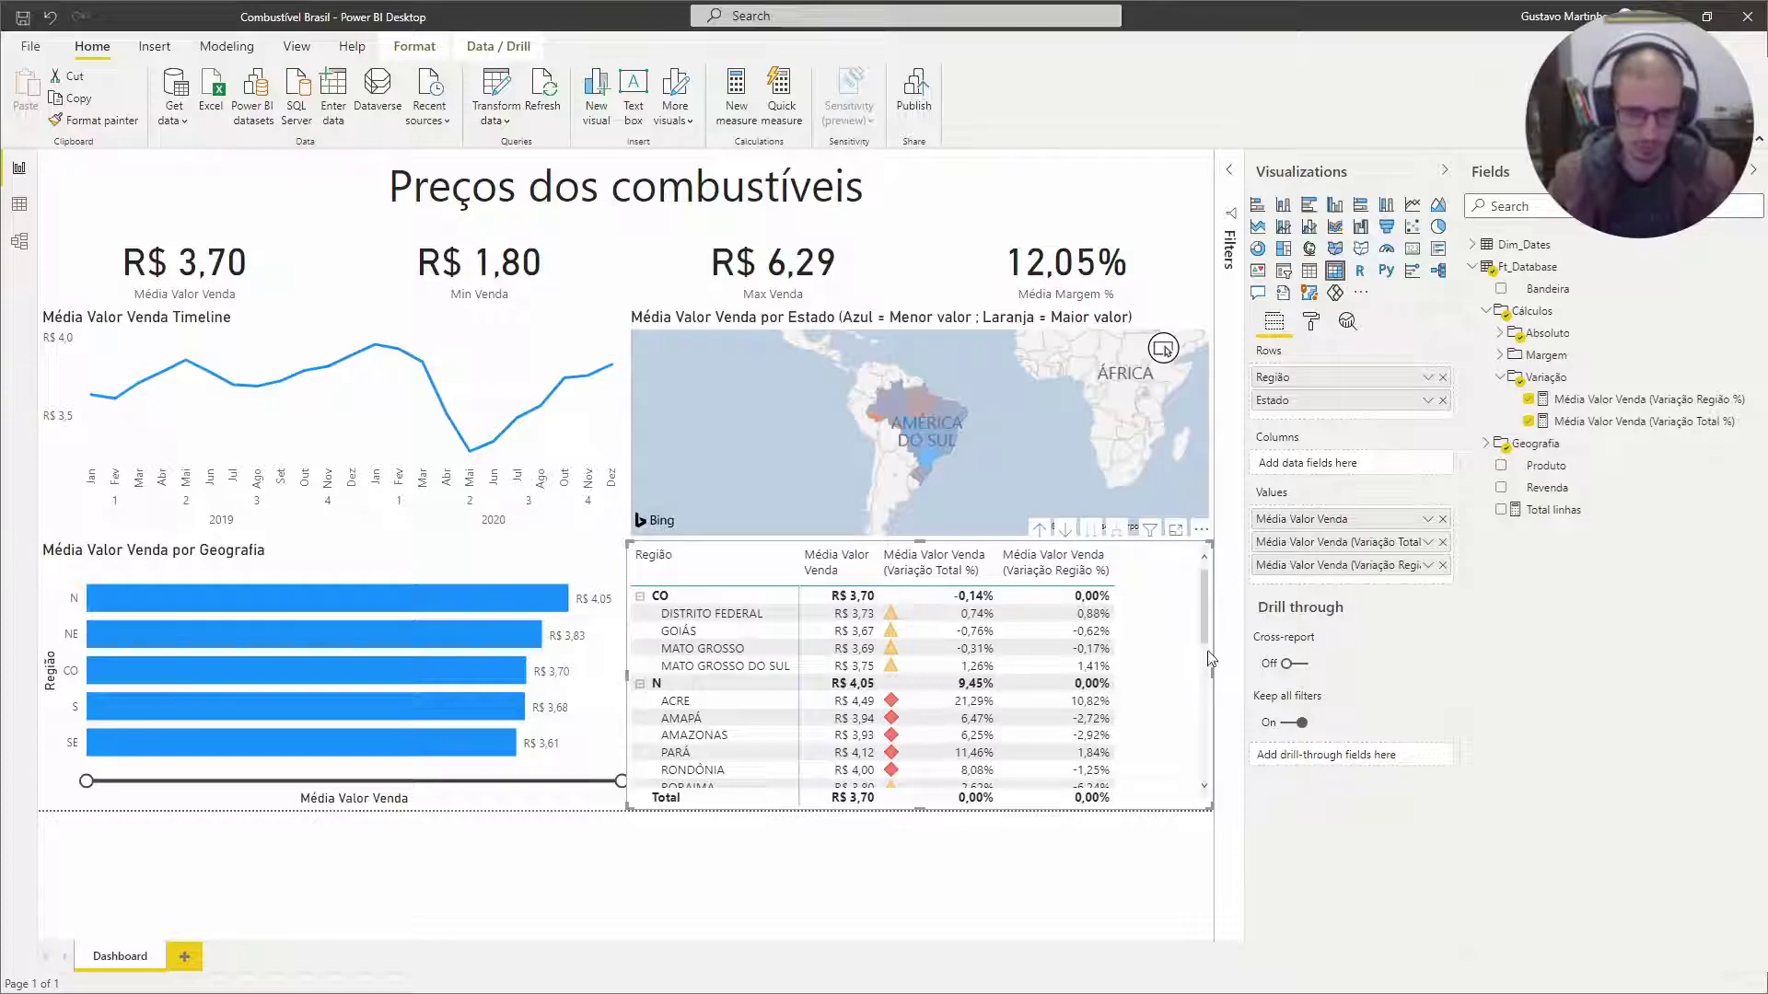
{"action": "left_click_drag", "start_coordinate": [1201, 631], "coordinate": [1206, 650]}
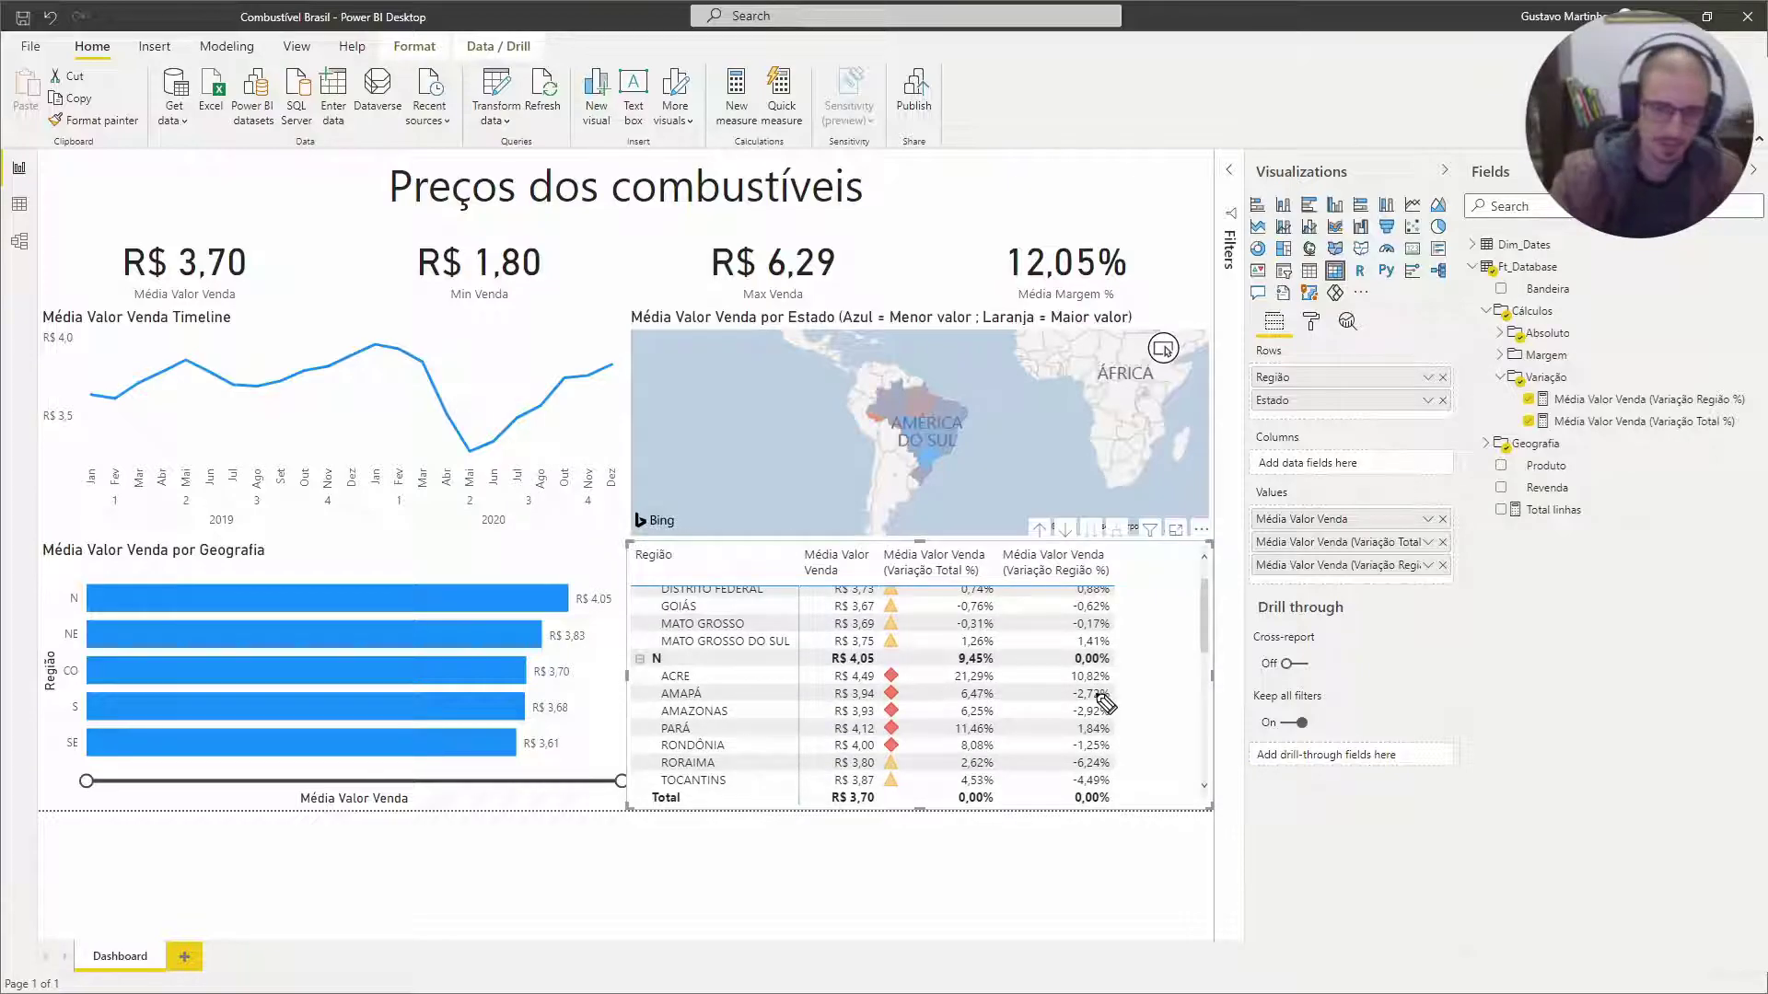
{"action": "left_click_drag", "start_coordinate": [958, 801], "coordinate": [877, 793]}
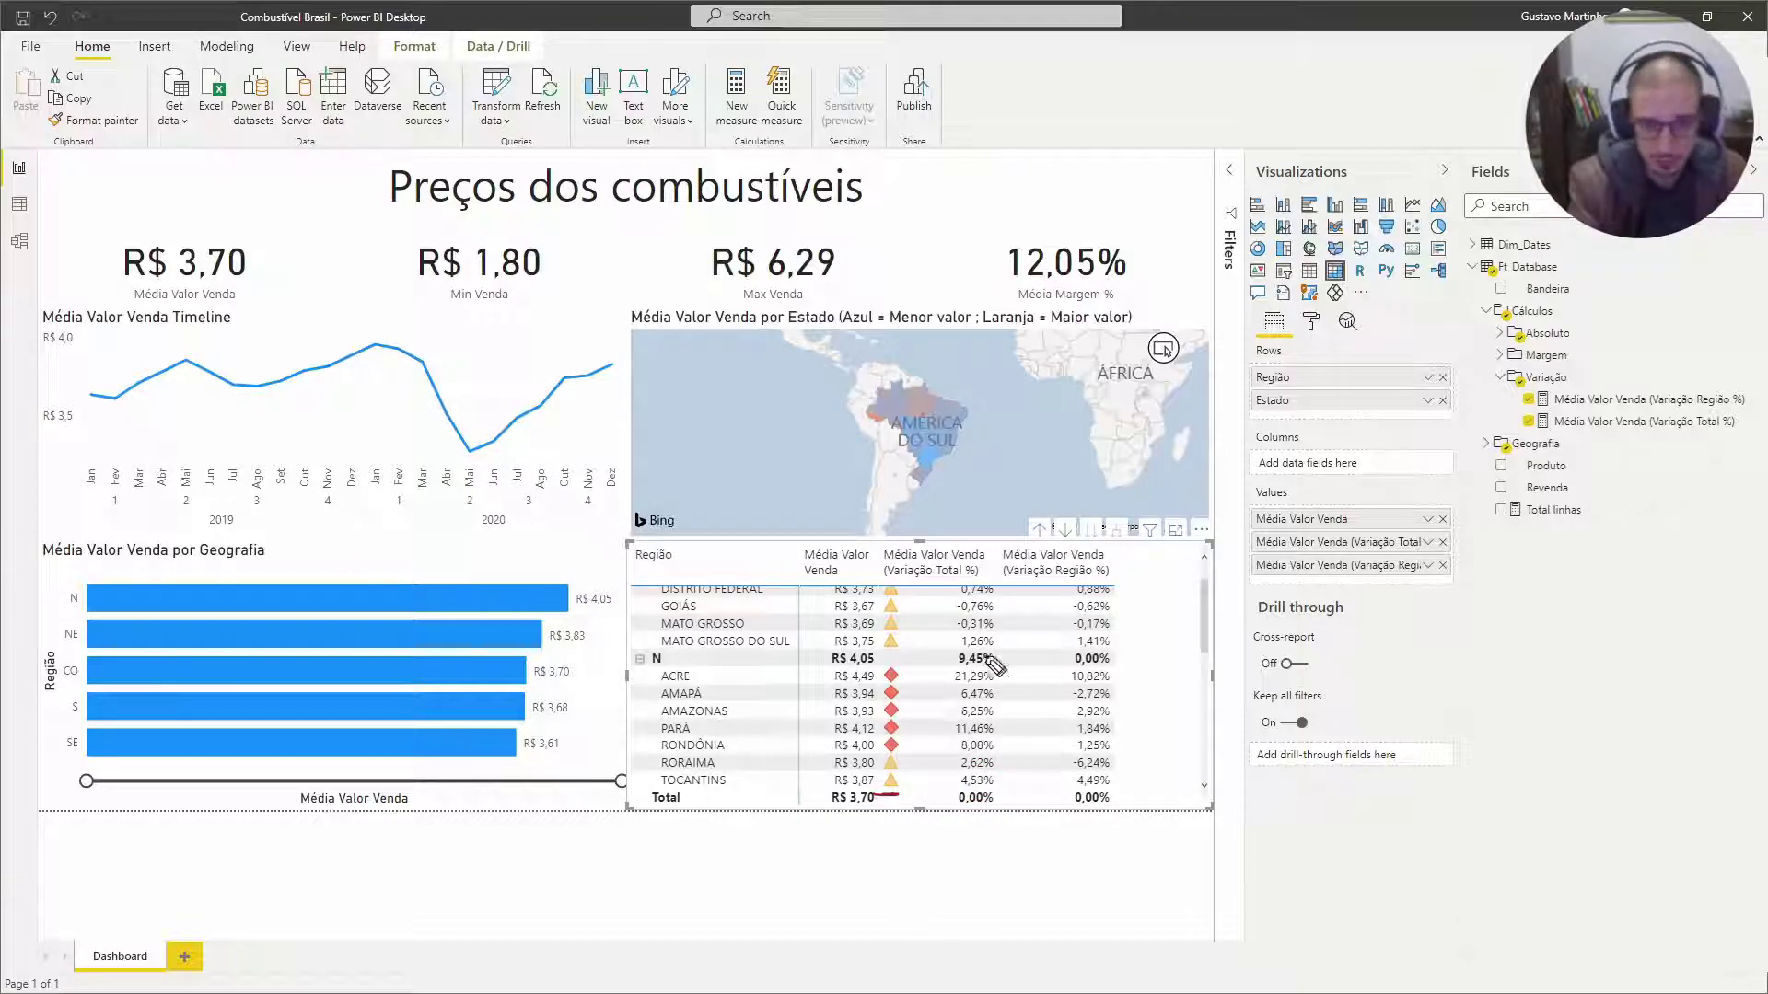
{"action": "mouse_move", "coordinate": [958, 699]}
{"action": "left_mouse_down"}
{"action": "mouse_move", "coordinate": [990, 698]}
{"action": "mouse_move", "coordinate": [989, 715]}
{"action": "mouse_move", "coordinate": [899, 683]}
{"action": "mouse_move", "coordinate": [910, 692]}
{"action": "left_mouse_up"}
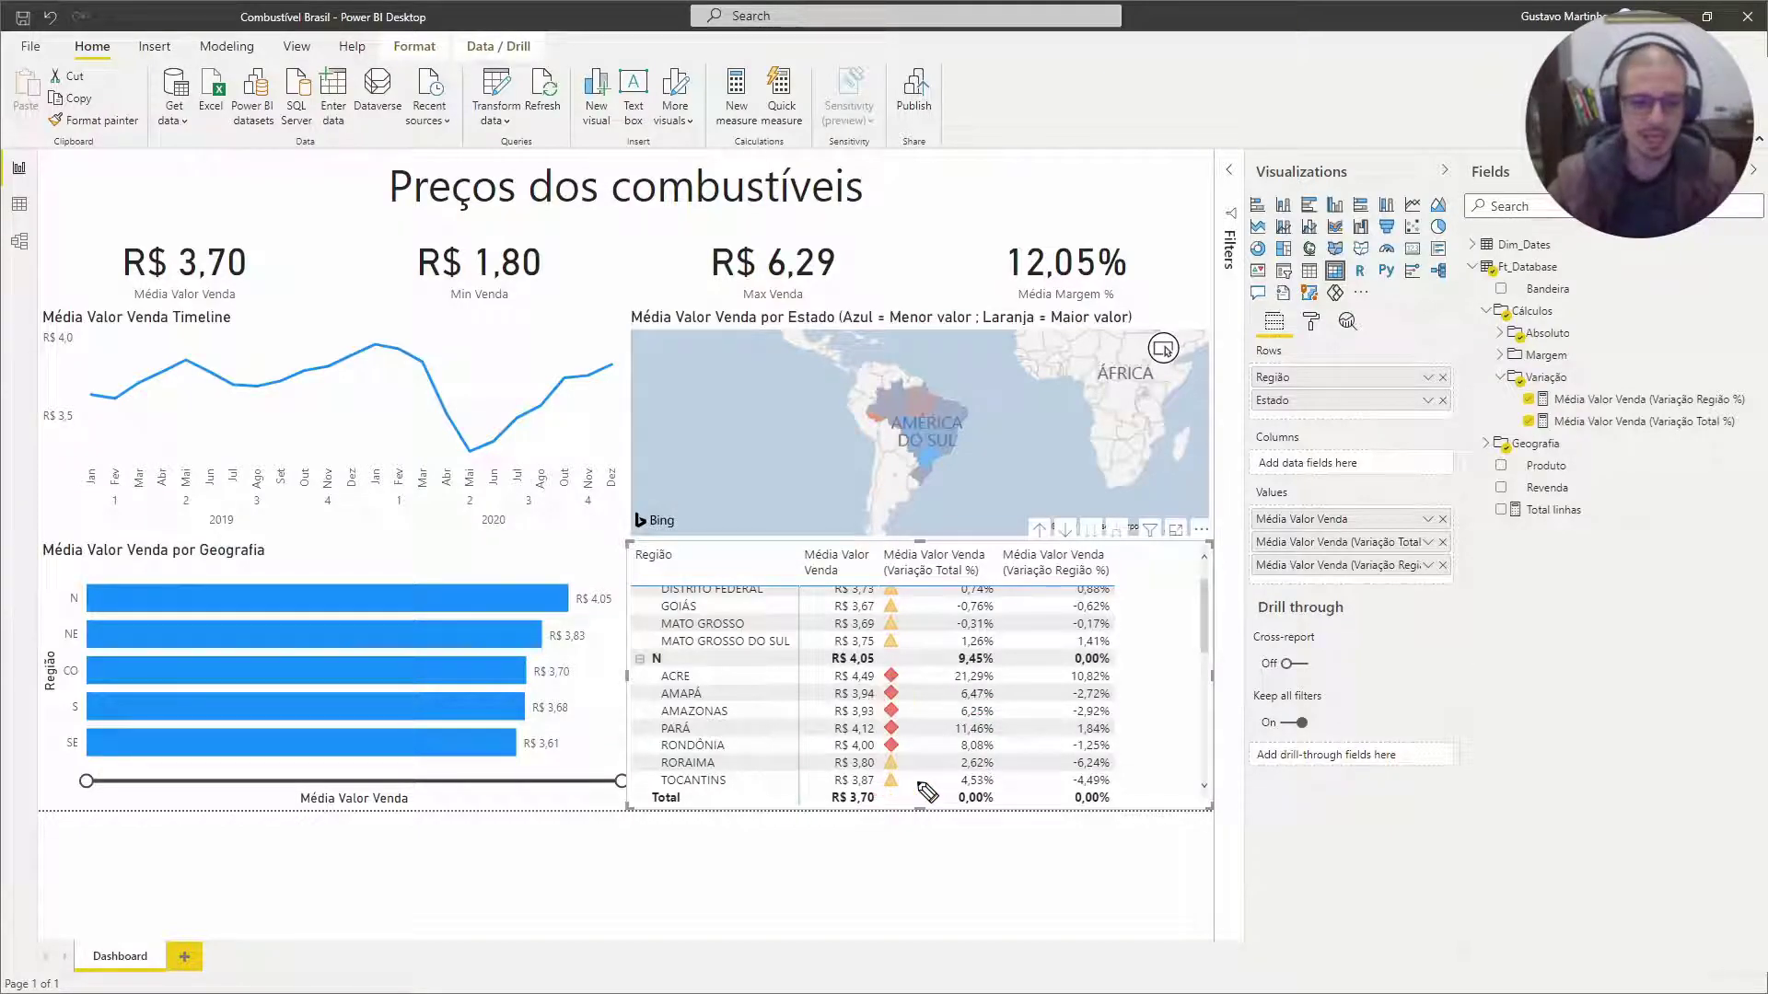
{"action": "scroll", "coordinate": [1093, 714], "scroll_direction": "down", "scroll_amount": 6}
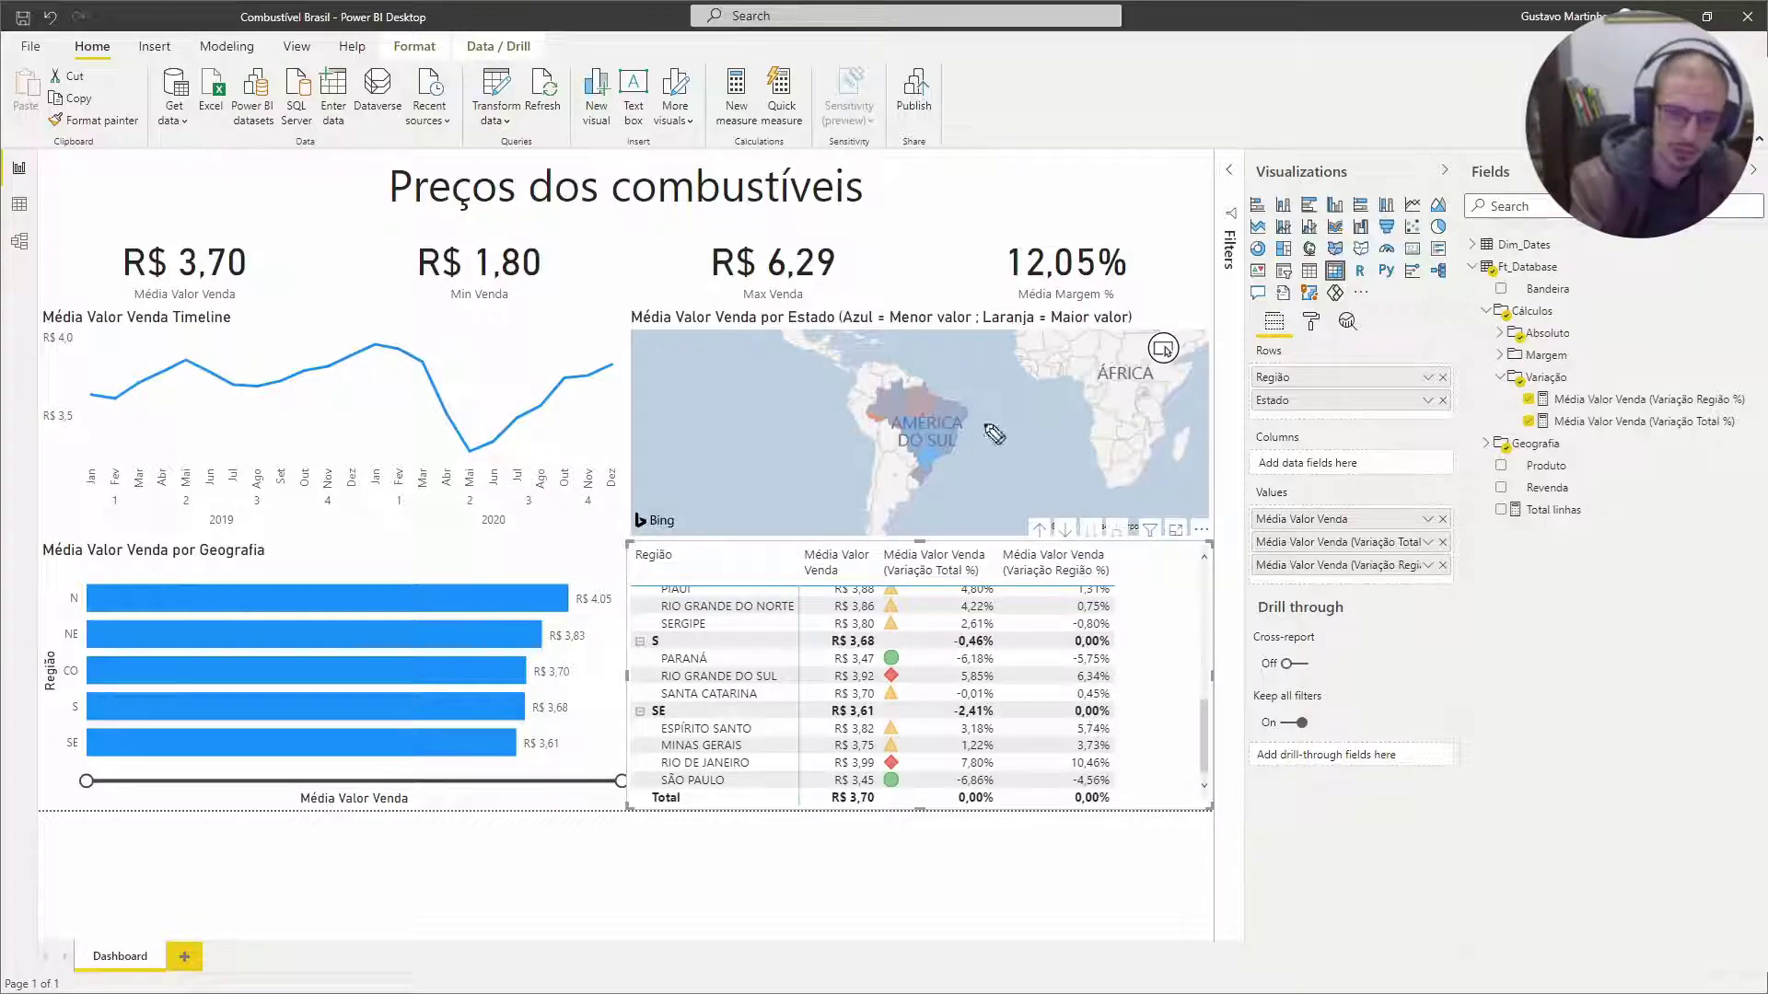
{"action": "left_click_drag", "start_coordinate": [959, 661], "coordinate": [1001, 660]}
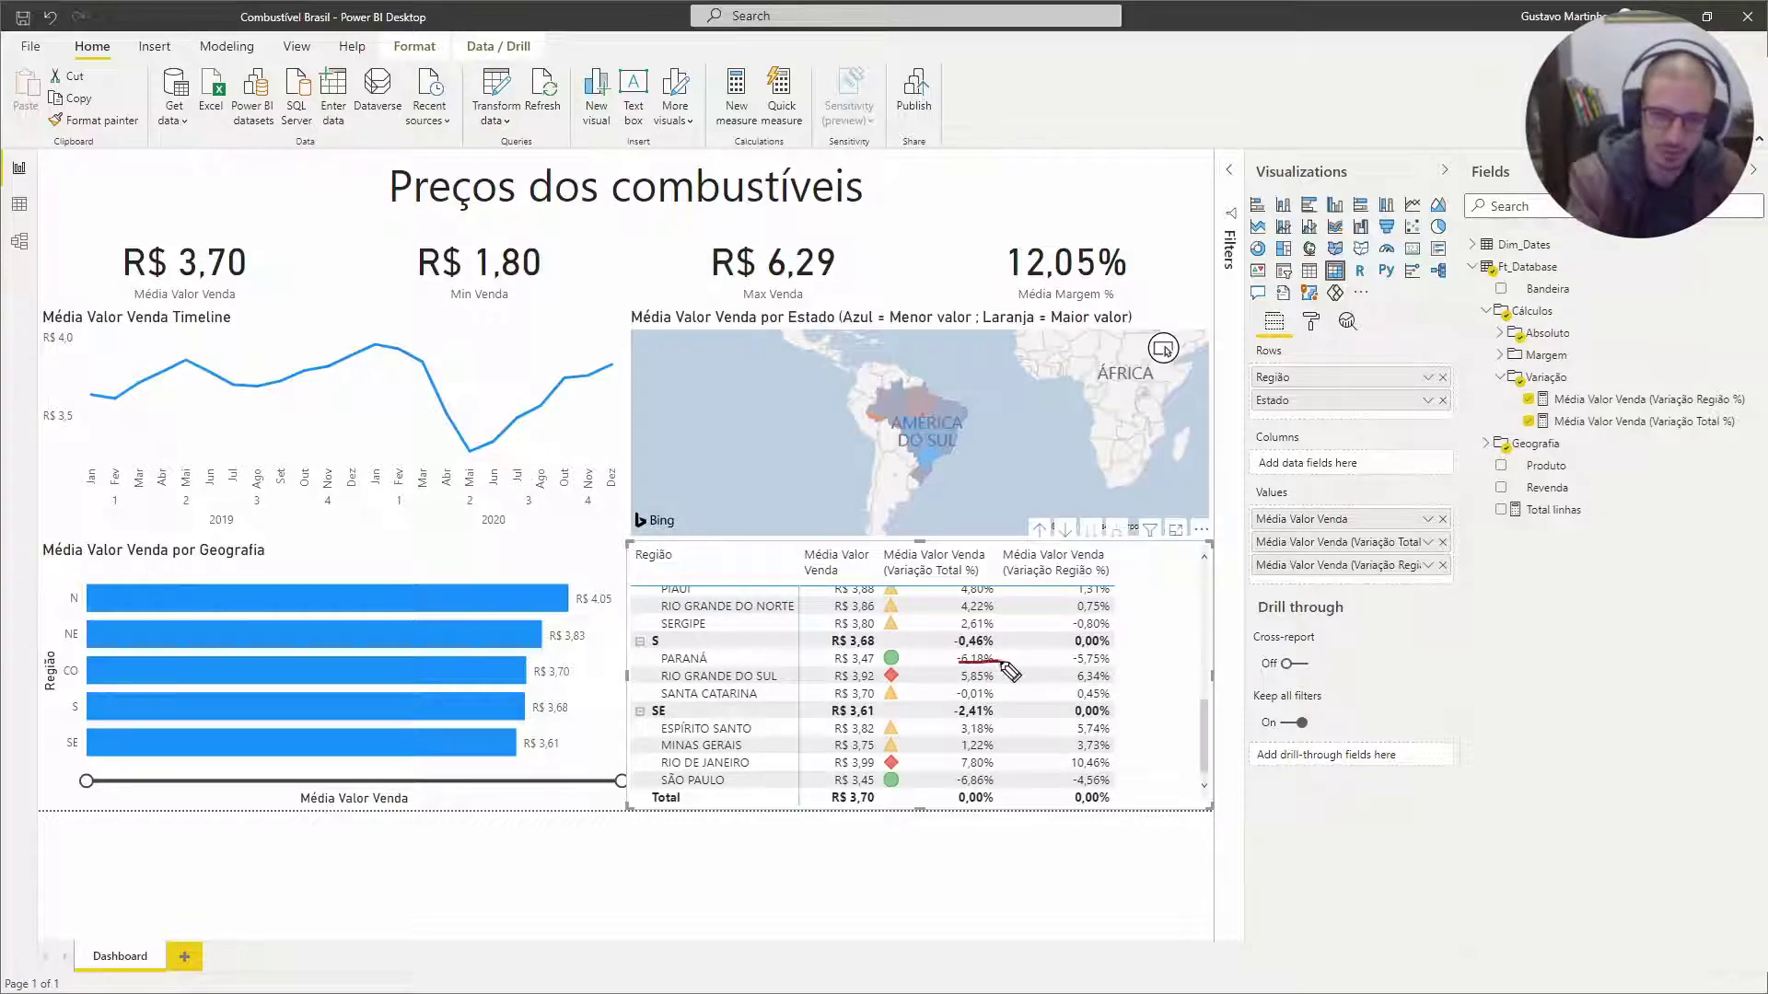
{"action": "mouse_move", "coordinate": [882, 679]}
{"action": "left_mouse_down"}
{"action": "mouse_move", "coordinate": [909, 637]}
{"action": "mouse_move", "coordinate": [897, 678]}
{"action": "left_mouse_up"}
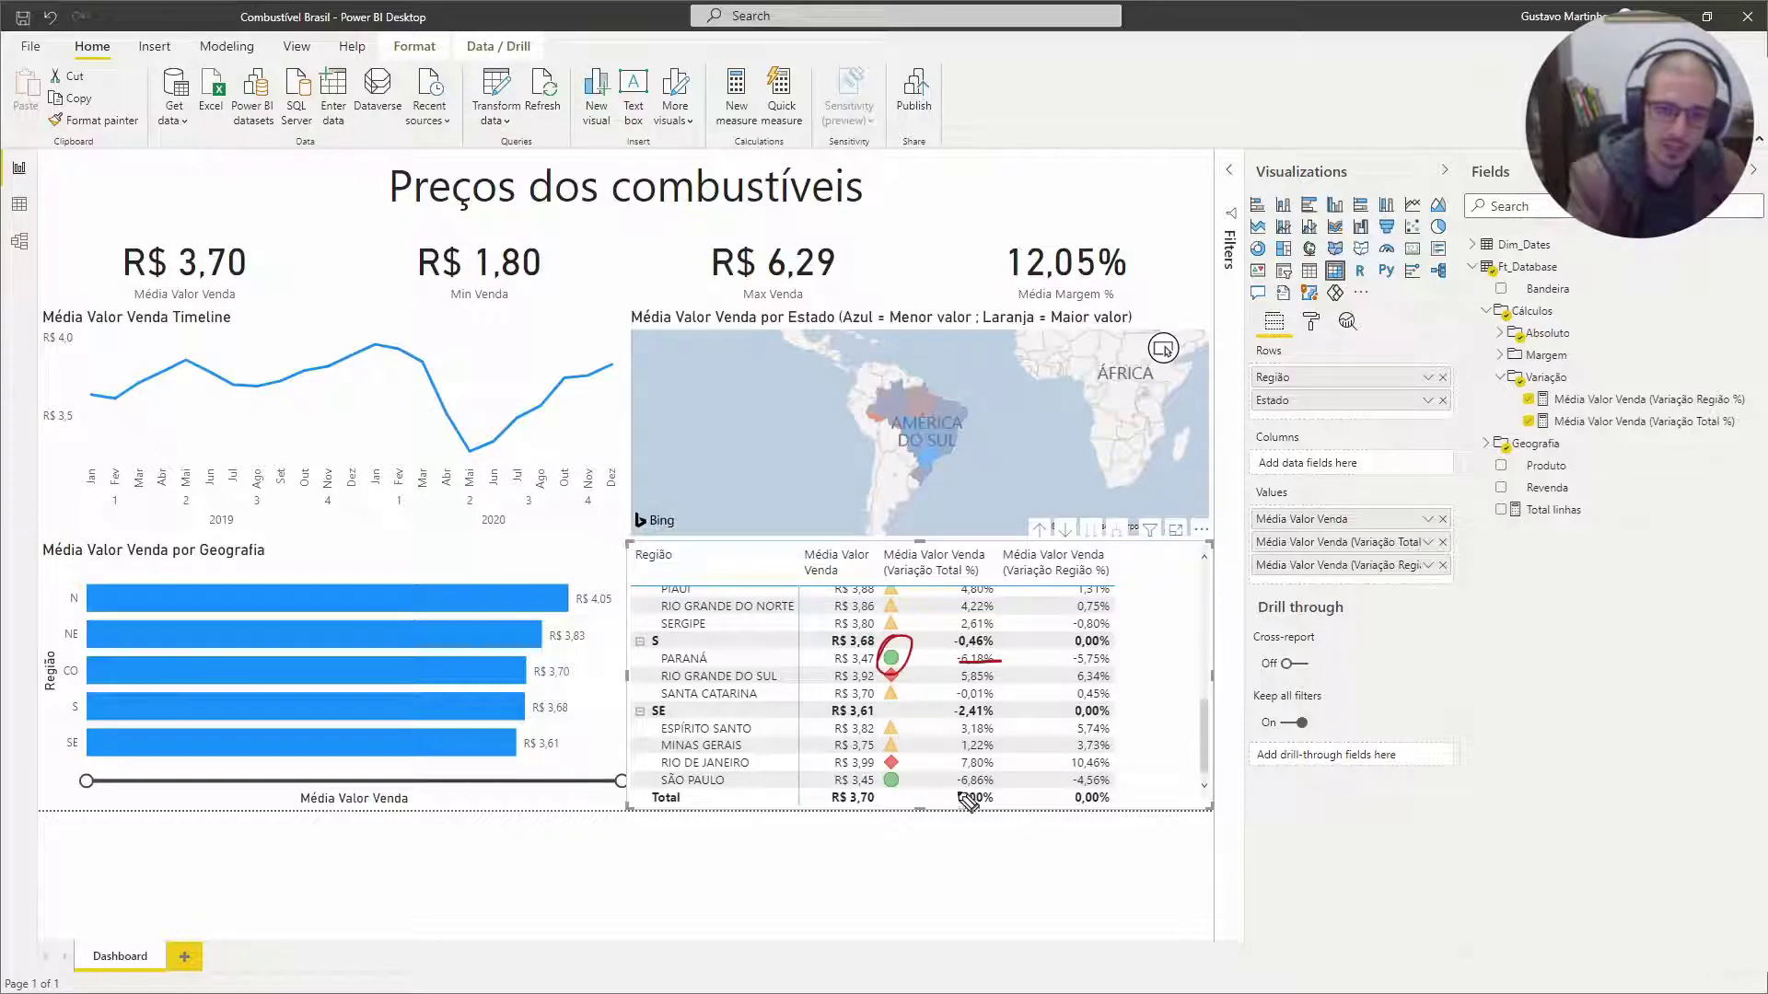
{"action": "left_click_drag", "start_coordinate": [951, 779], "coordinate": [932, 782]}
{"action": "key", "text": "Escape"}
- Reopen the advanced icon rules for Média Valor Venda (Variação Total %) through the matrix's conditional formatting options
{"action": "left_click", "coordinate": [1427, 541]}
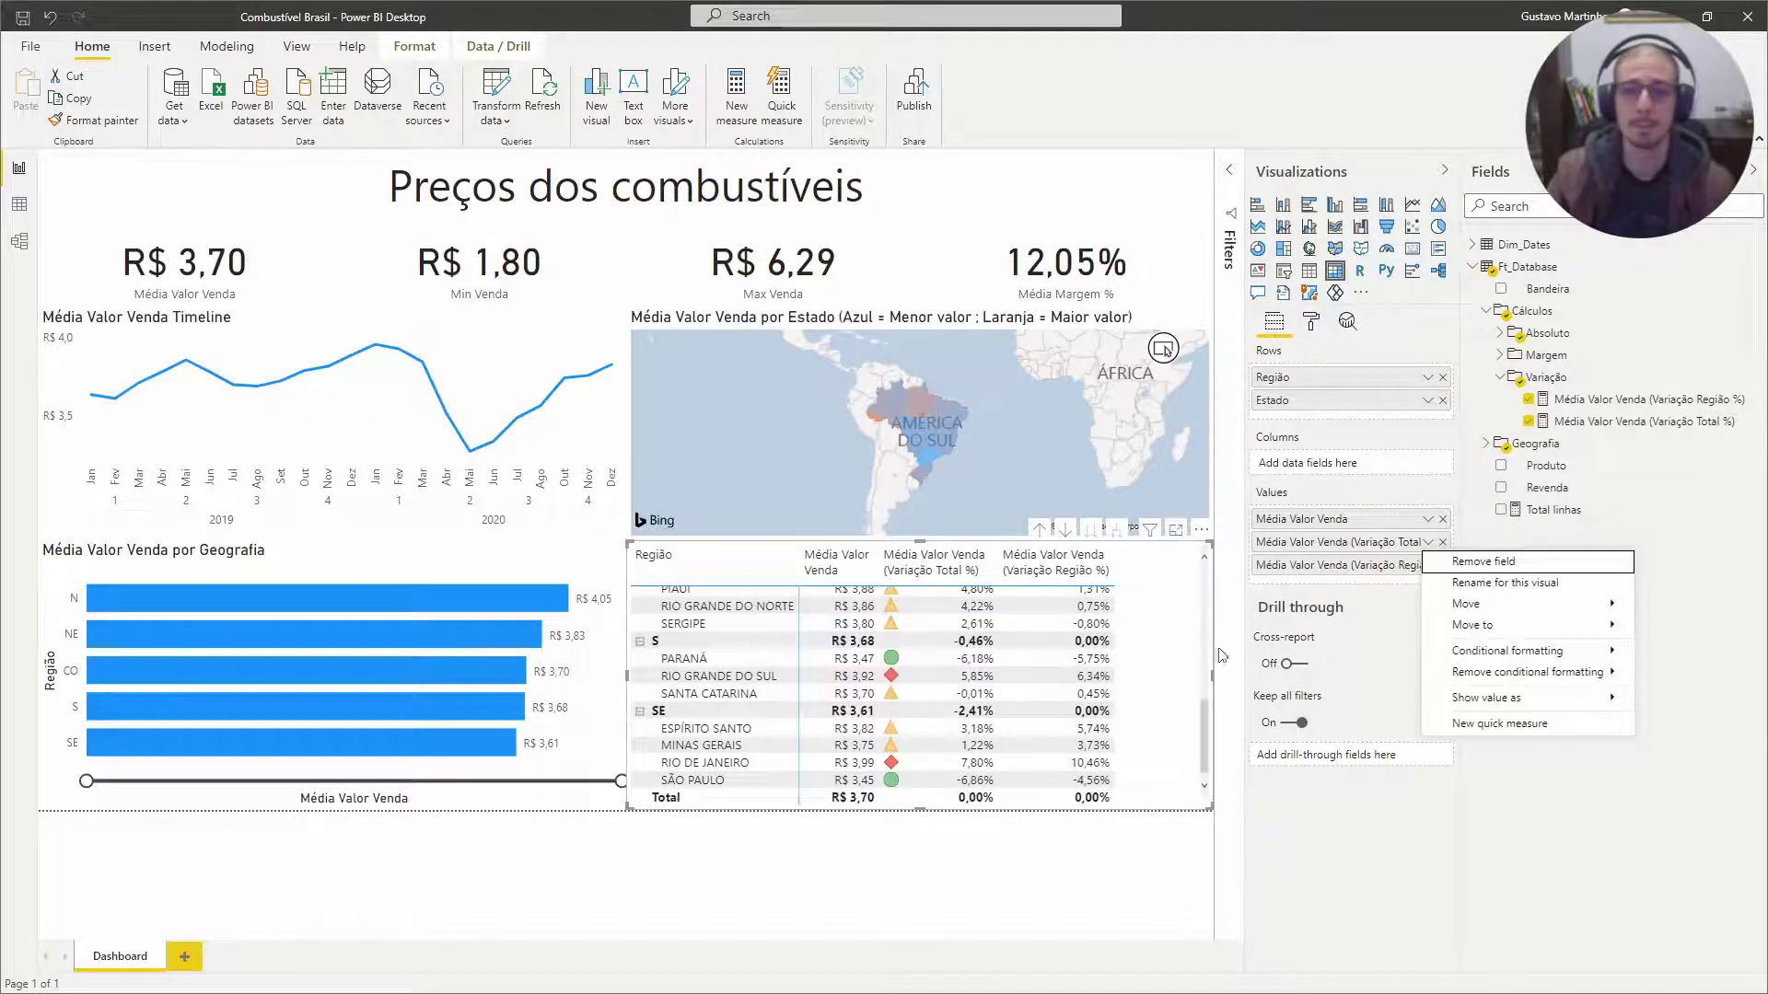
{"action": "left_click", "coordinate": [1348, 628]}
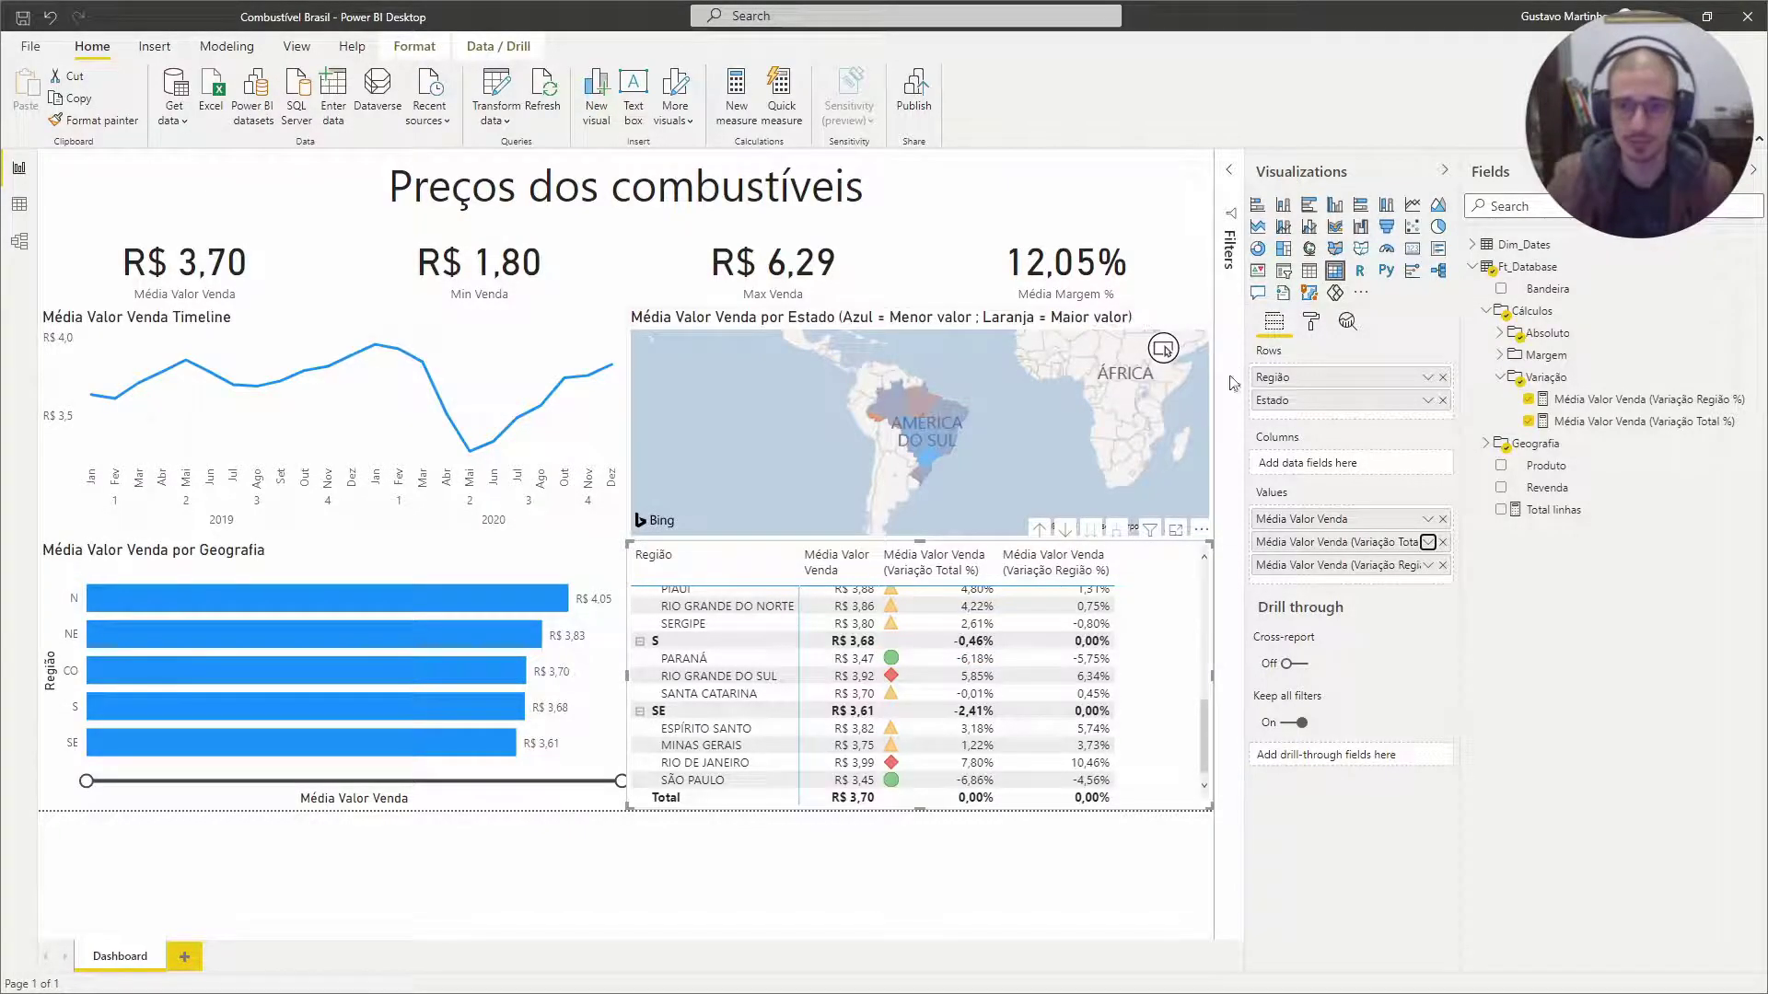
{"action": "left_click", "coordinate": [1310, 321]}
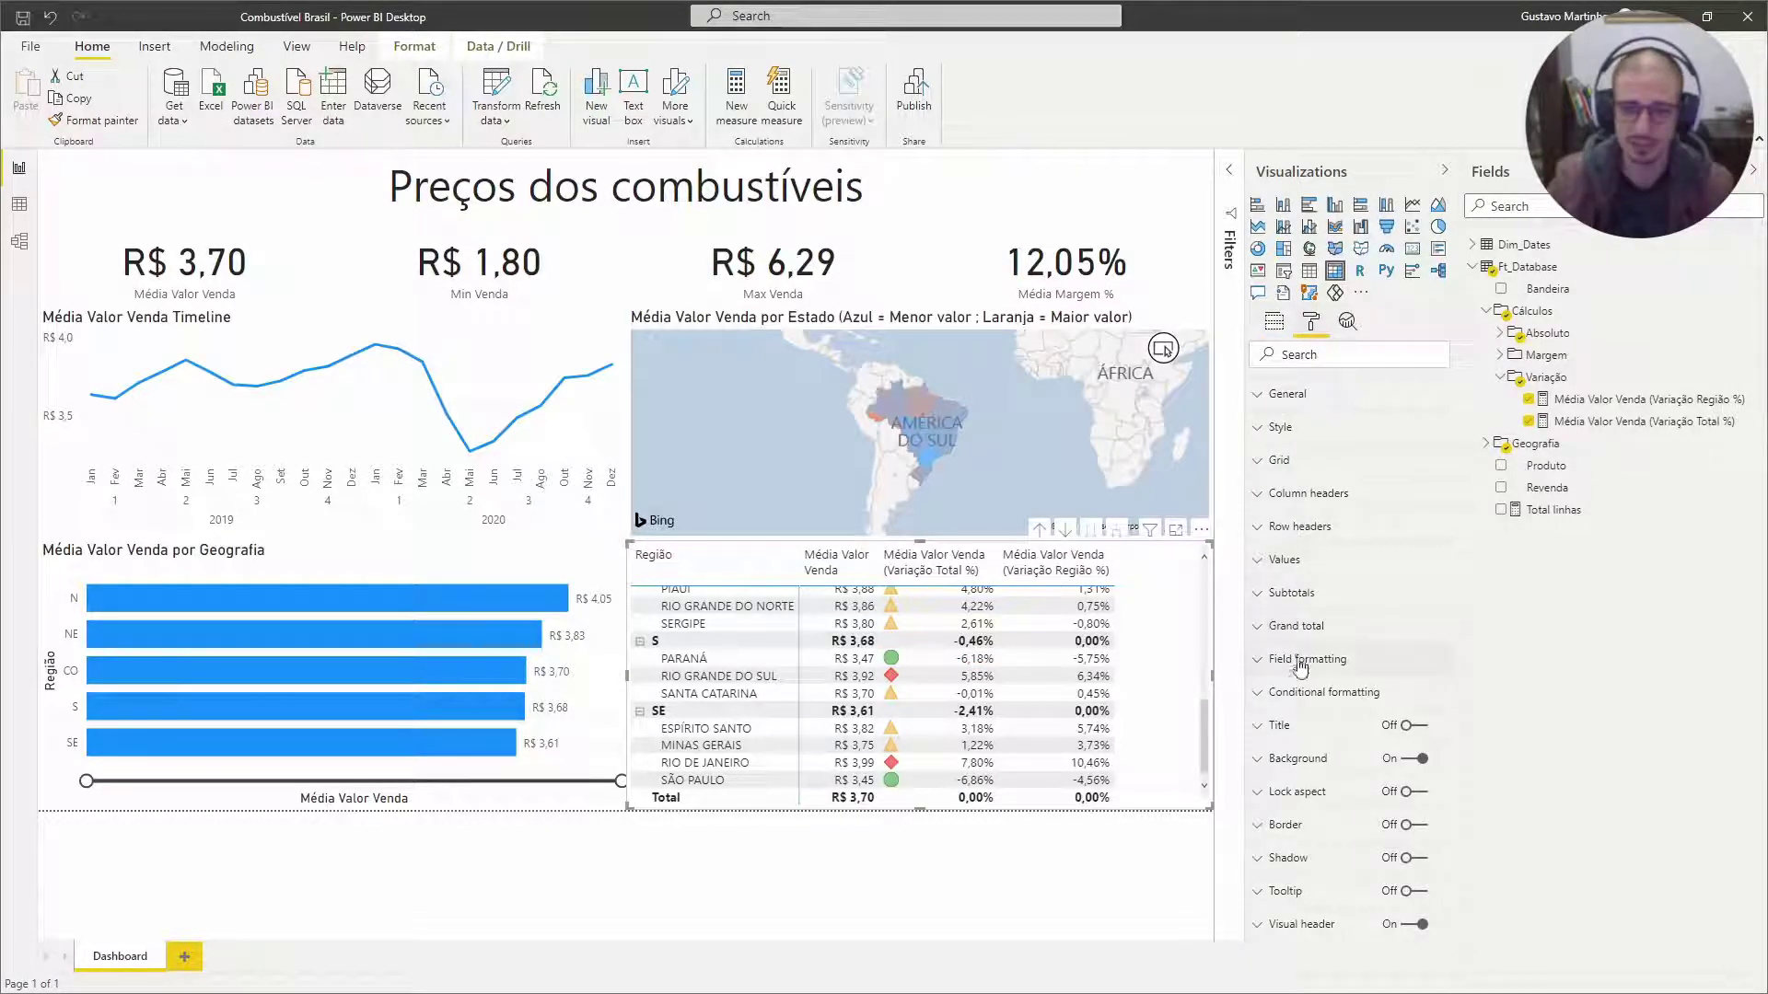
{"action": "left_click", "coordinate": [1286, 697]}
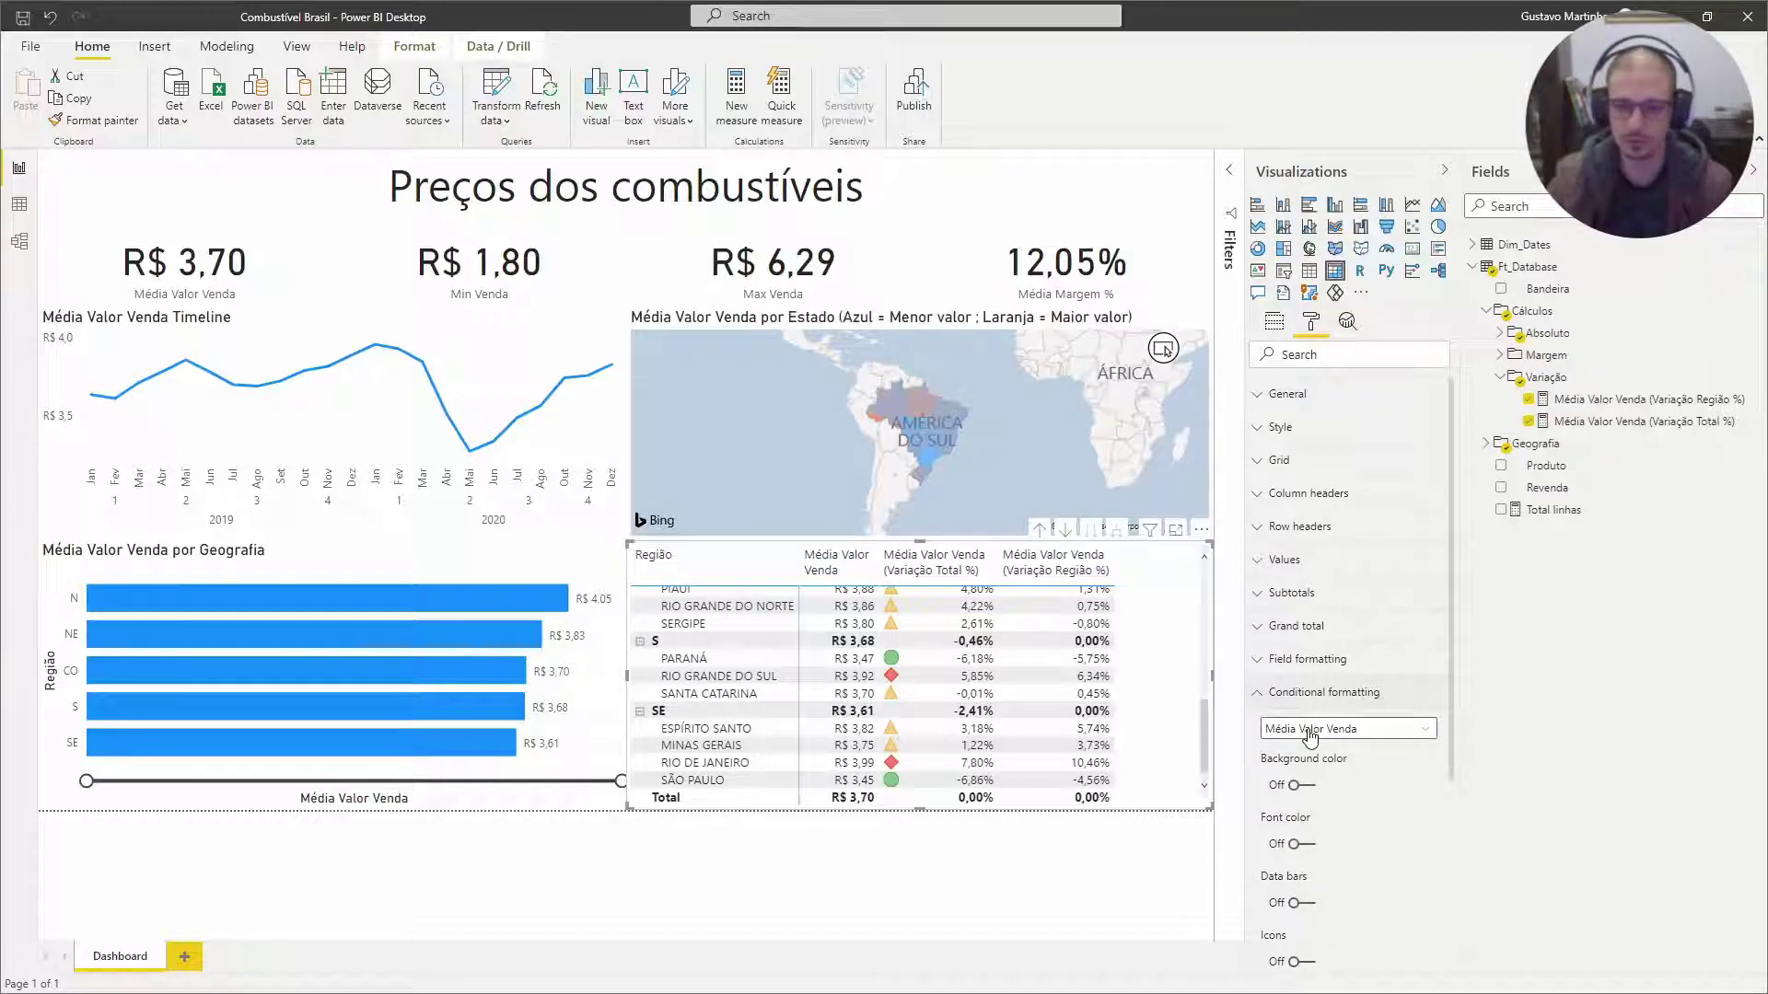
{"action": "left_click", "coordinate": [1309, 734]}
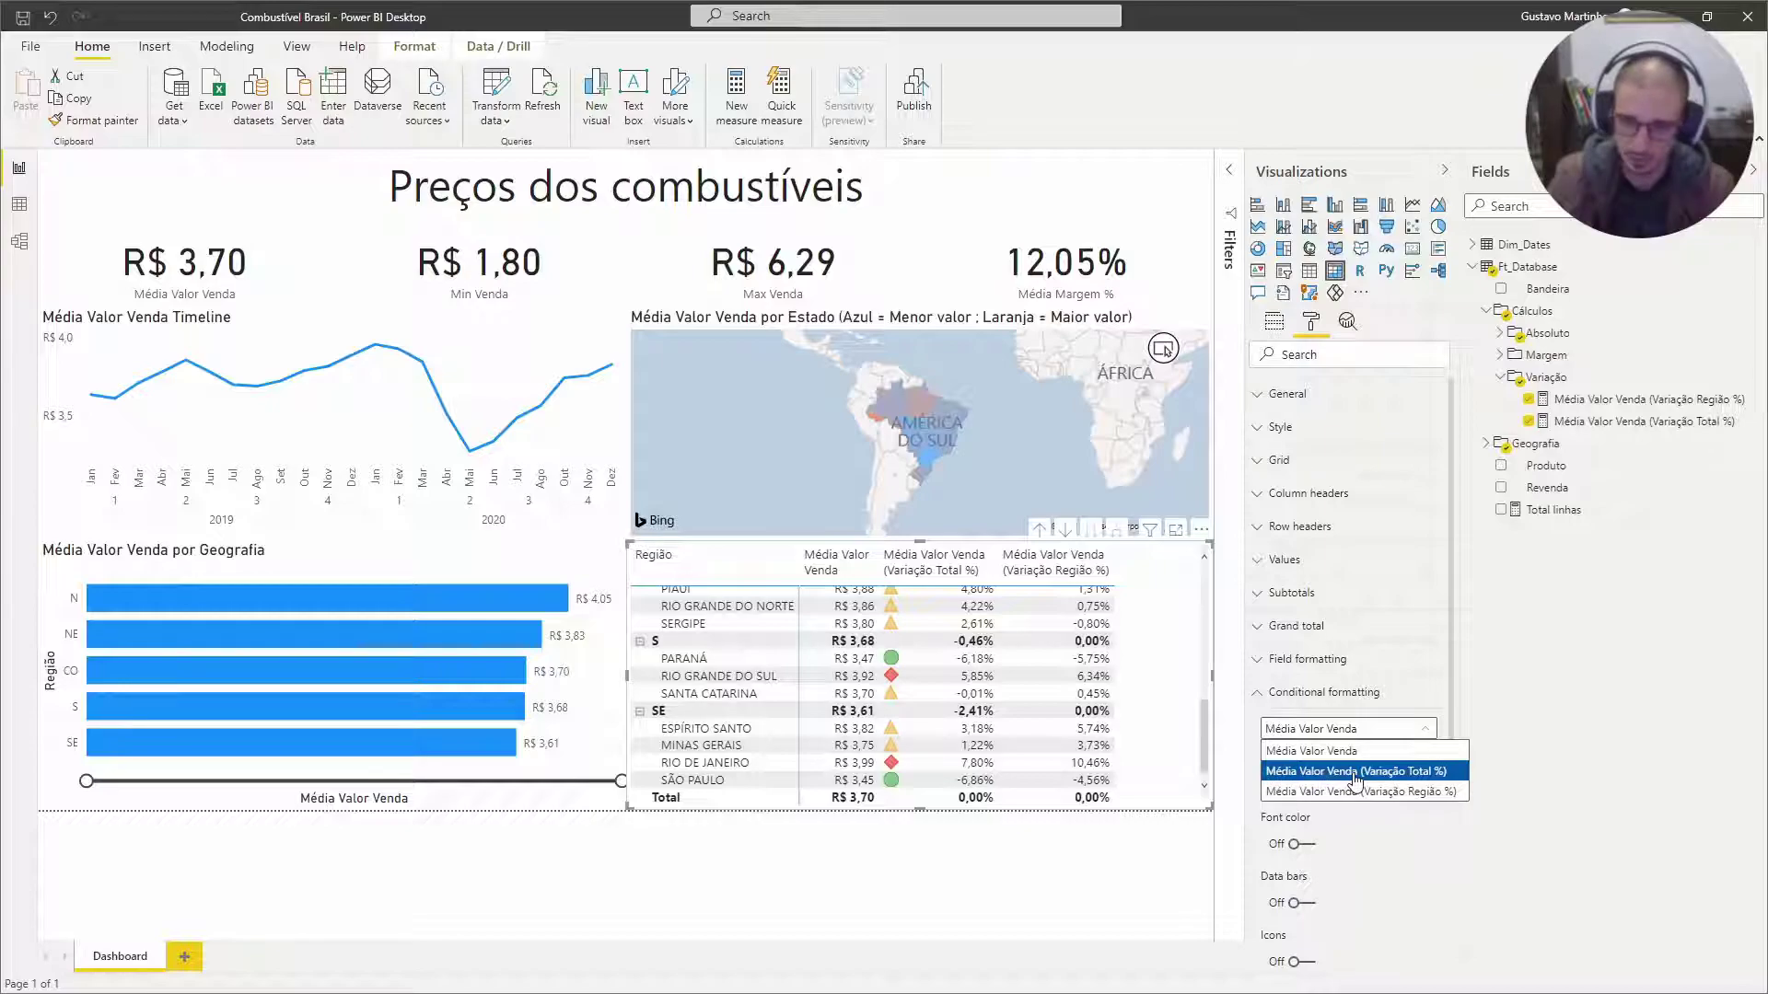
{"action": "left_click", "coordinate": [1332, 773]}
{"action": "scroll", "coordinate": [1381, 760], "scroll_direction": "down", "scroll_amount": 3}
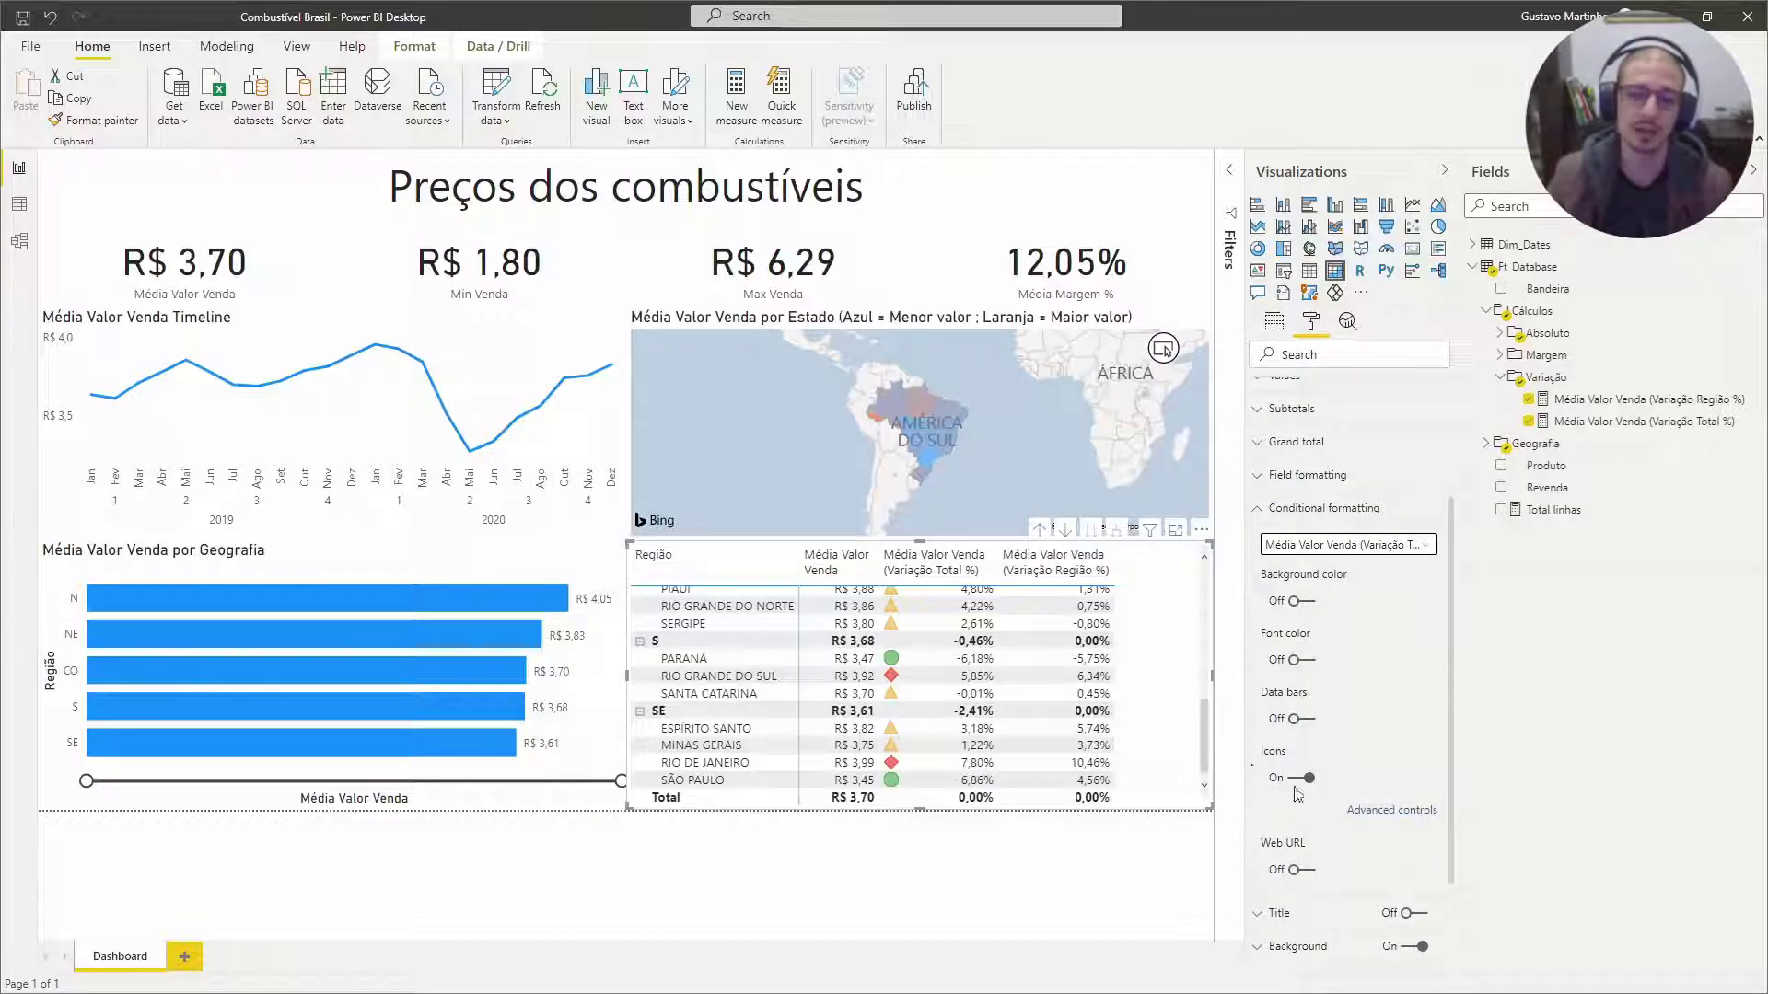
{"action": "left_click", "coordinate": [1383, 812]}
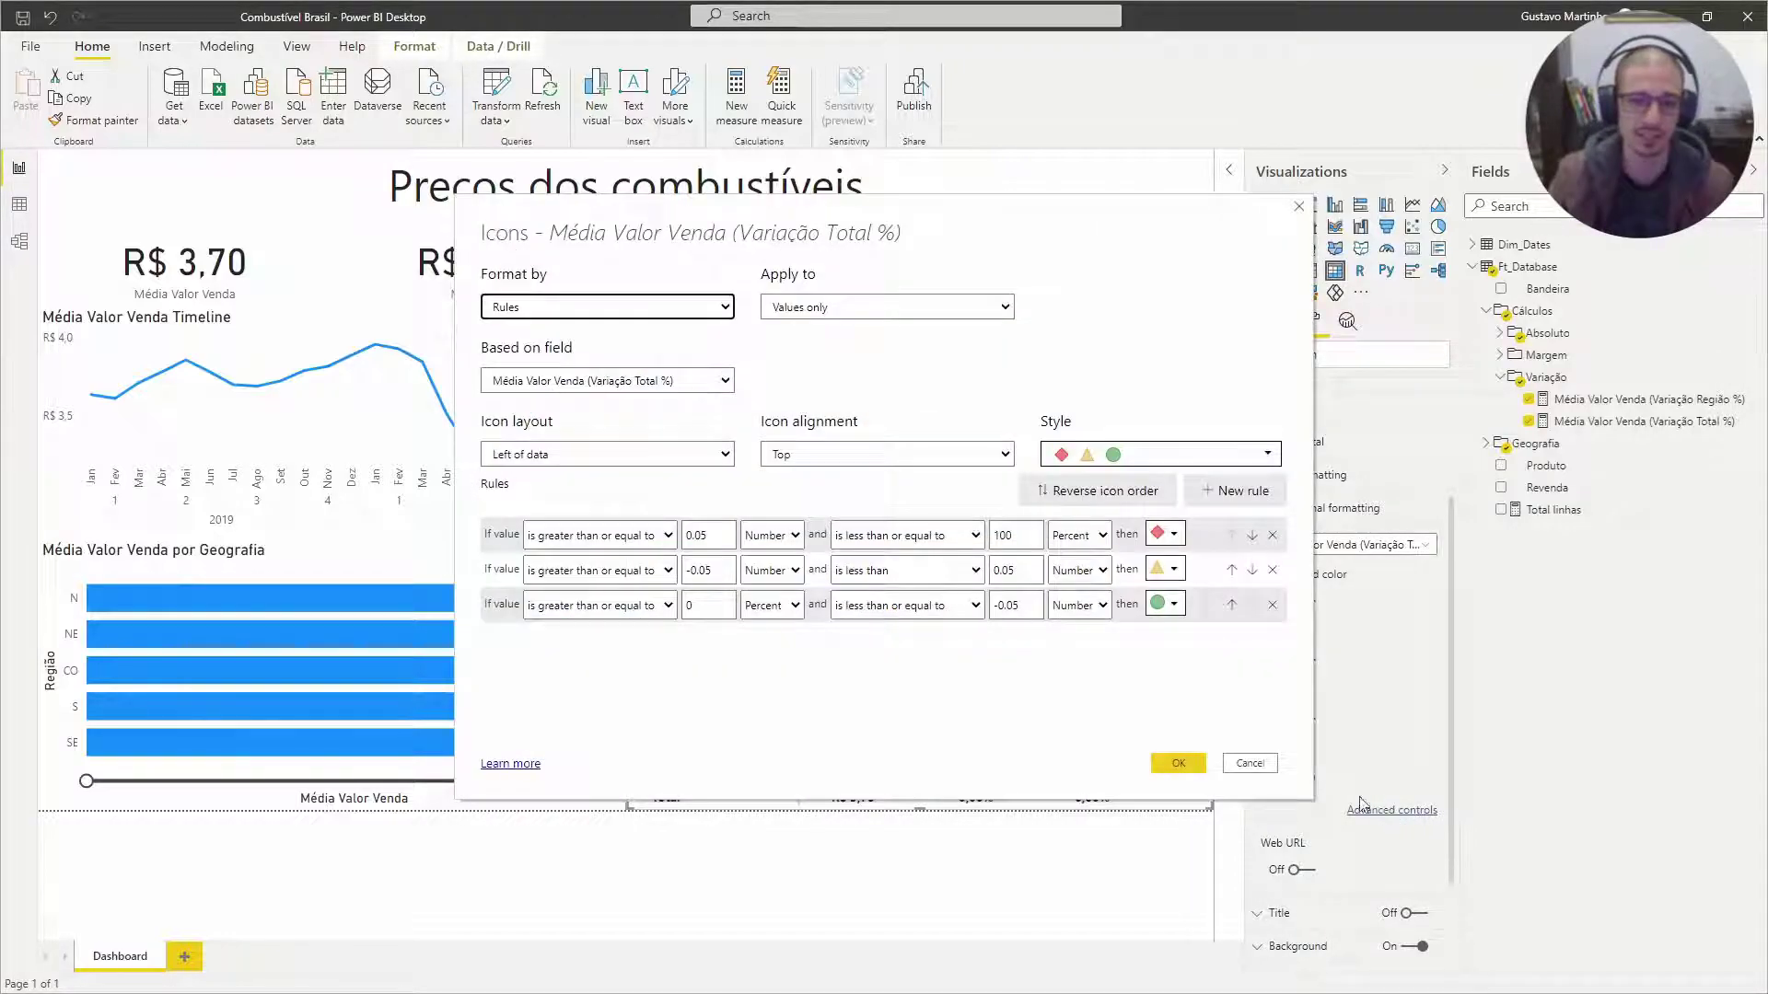
- Tighten the icon thresholds to 0.005 and -0.005 in all three rules, apply them, and check the matrix's icons
{"action": "left_click", "coordinate": [726, 569]}
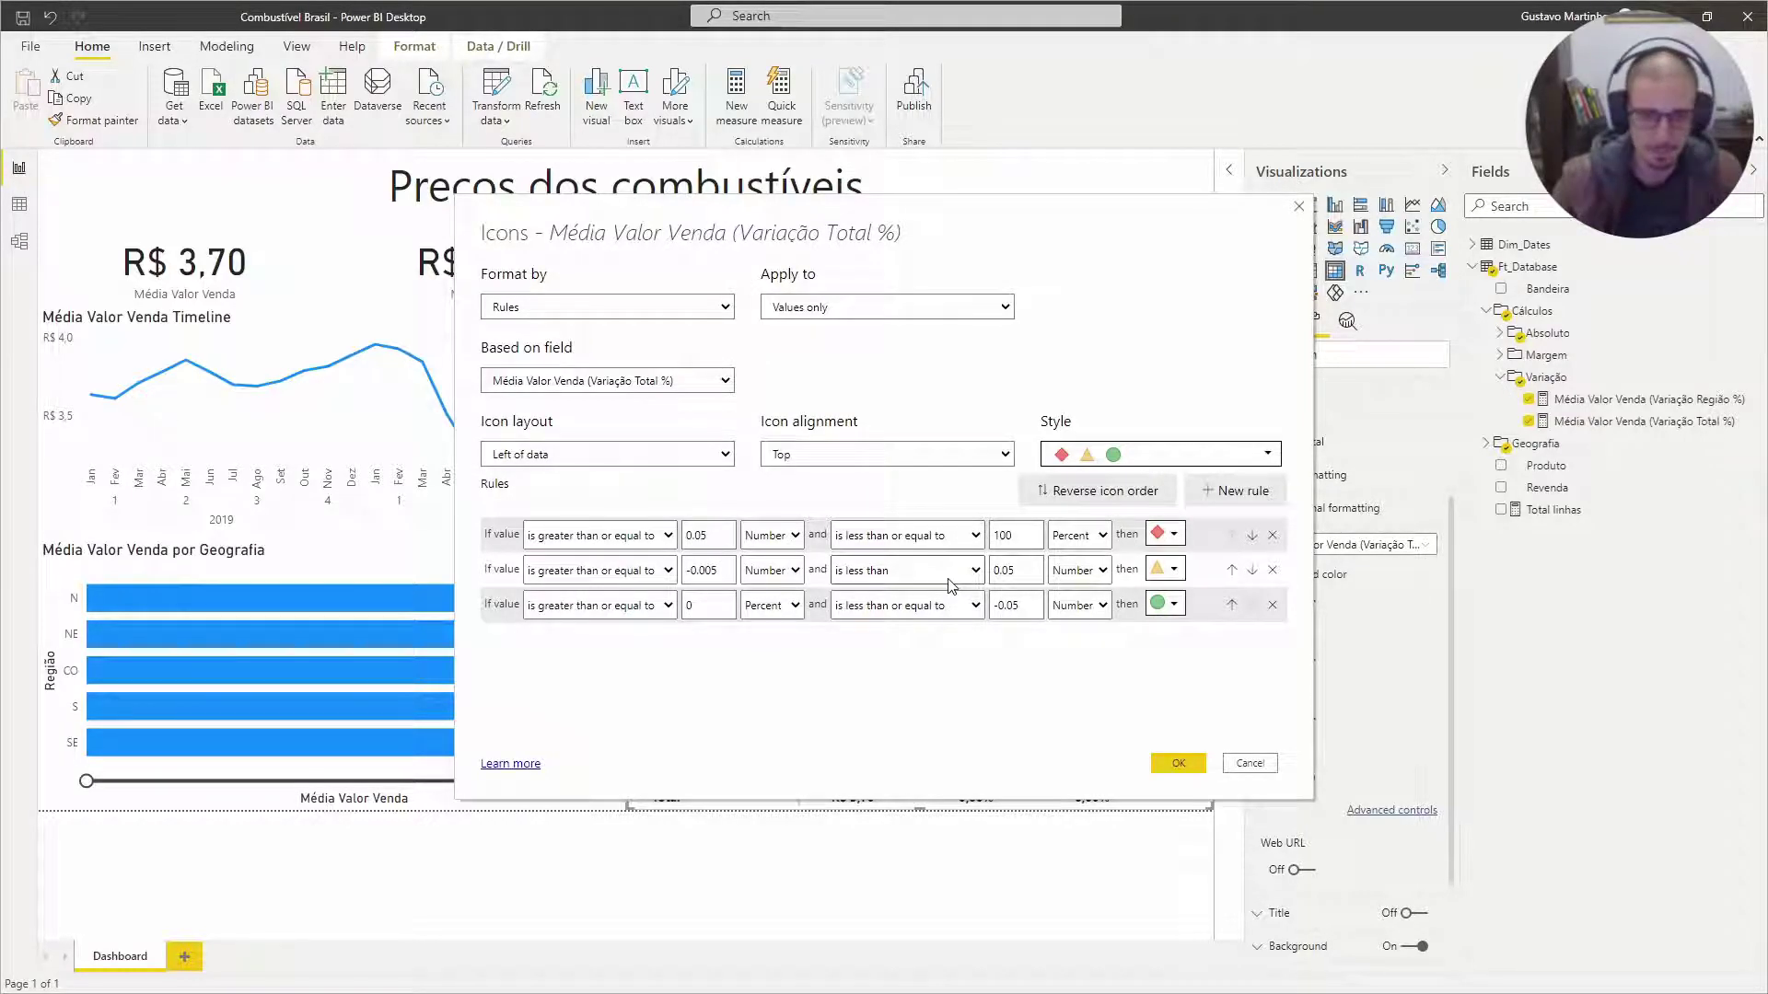
{"action": "left_click", "coordinate": [1003, 570]}
{"action": "type", "text": "0"}
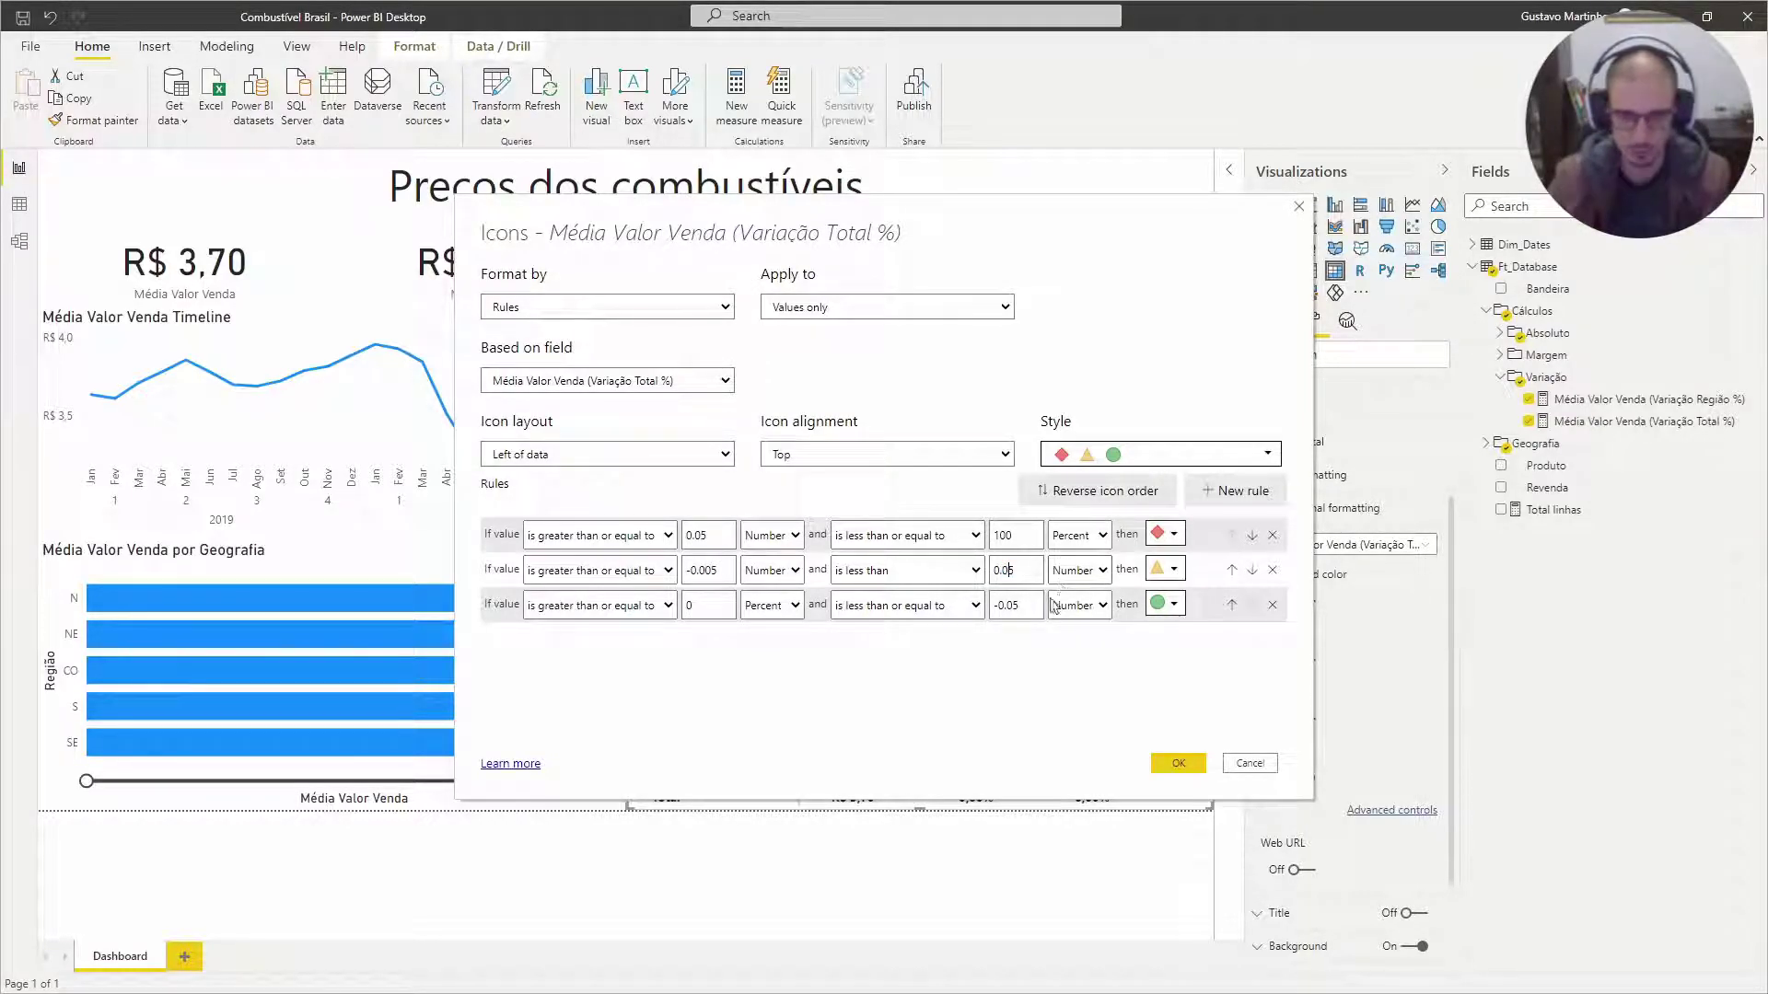
{"action": "type", "text": "0"}
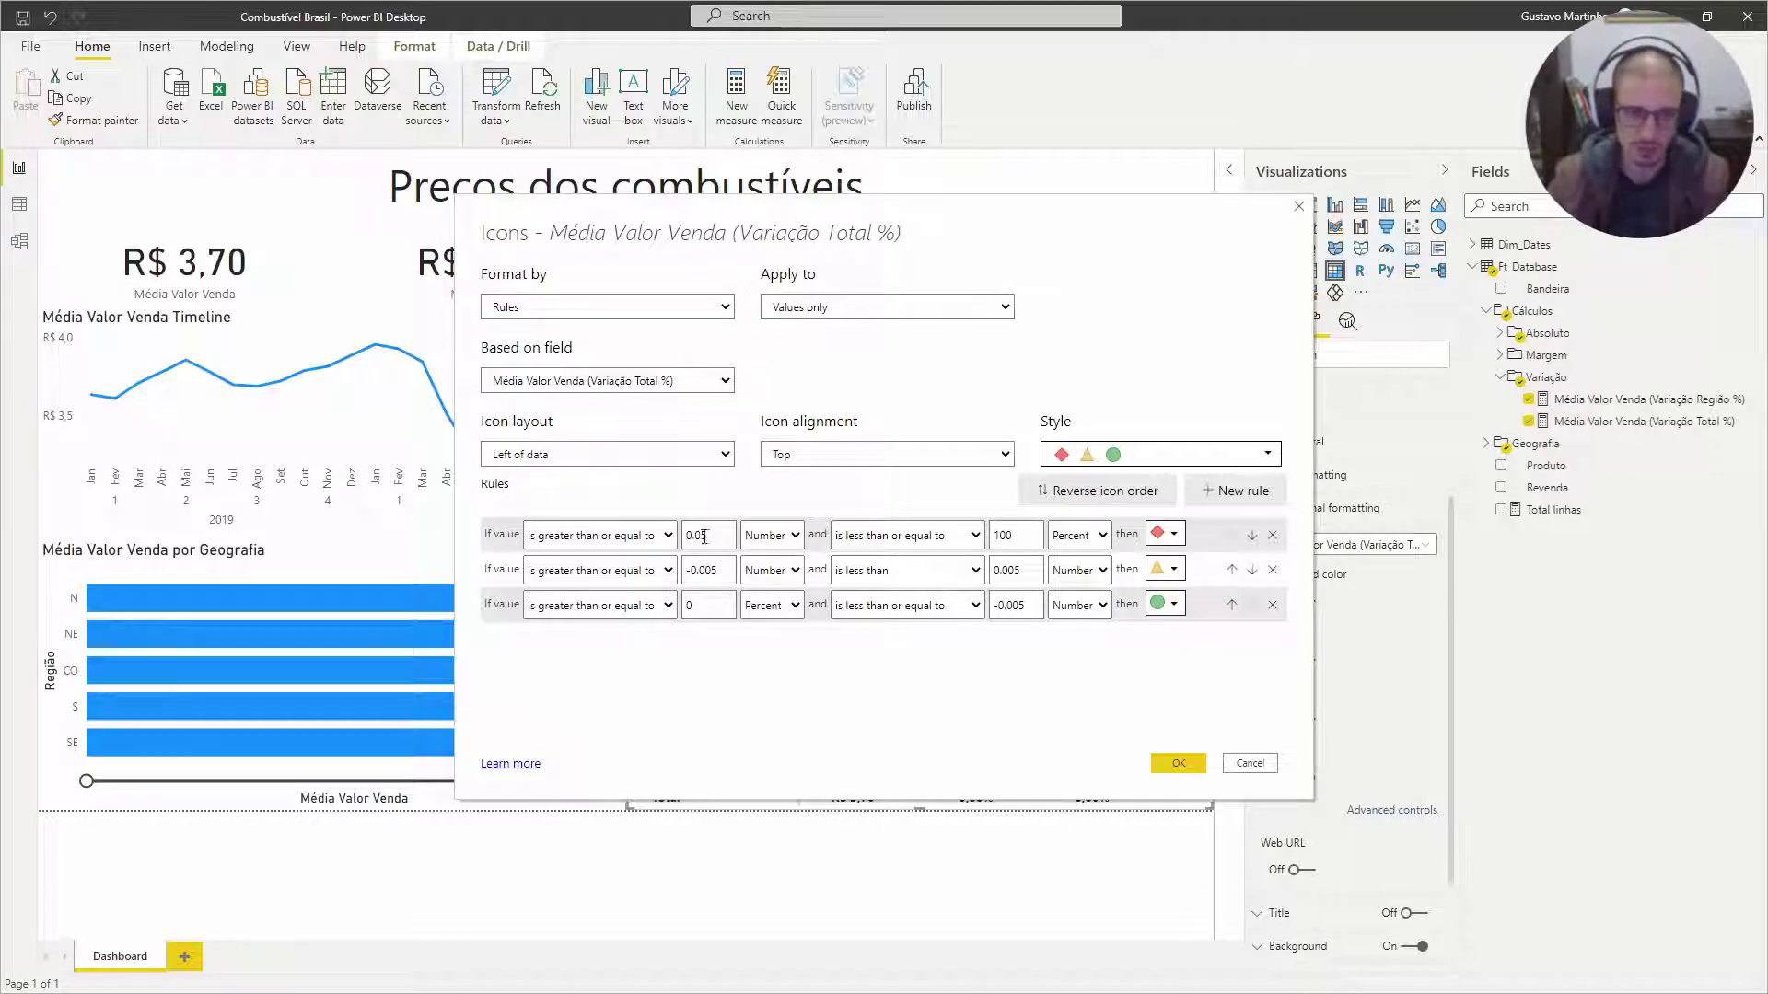
{"action": "left_click", "coordinate": [1179, 763]}
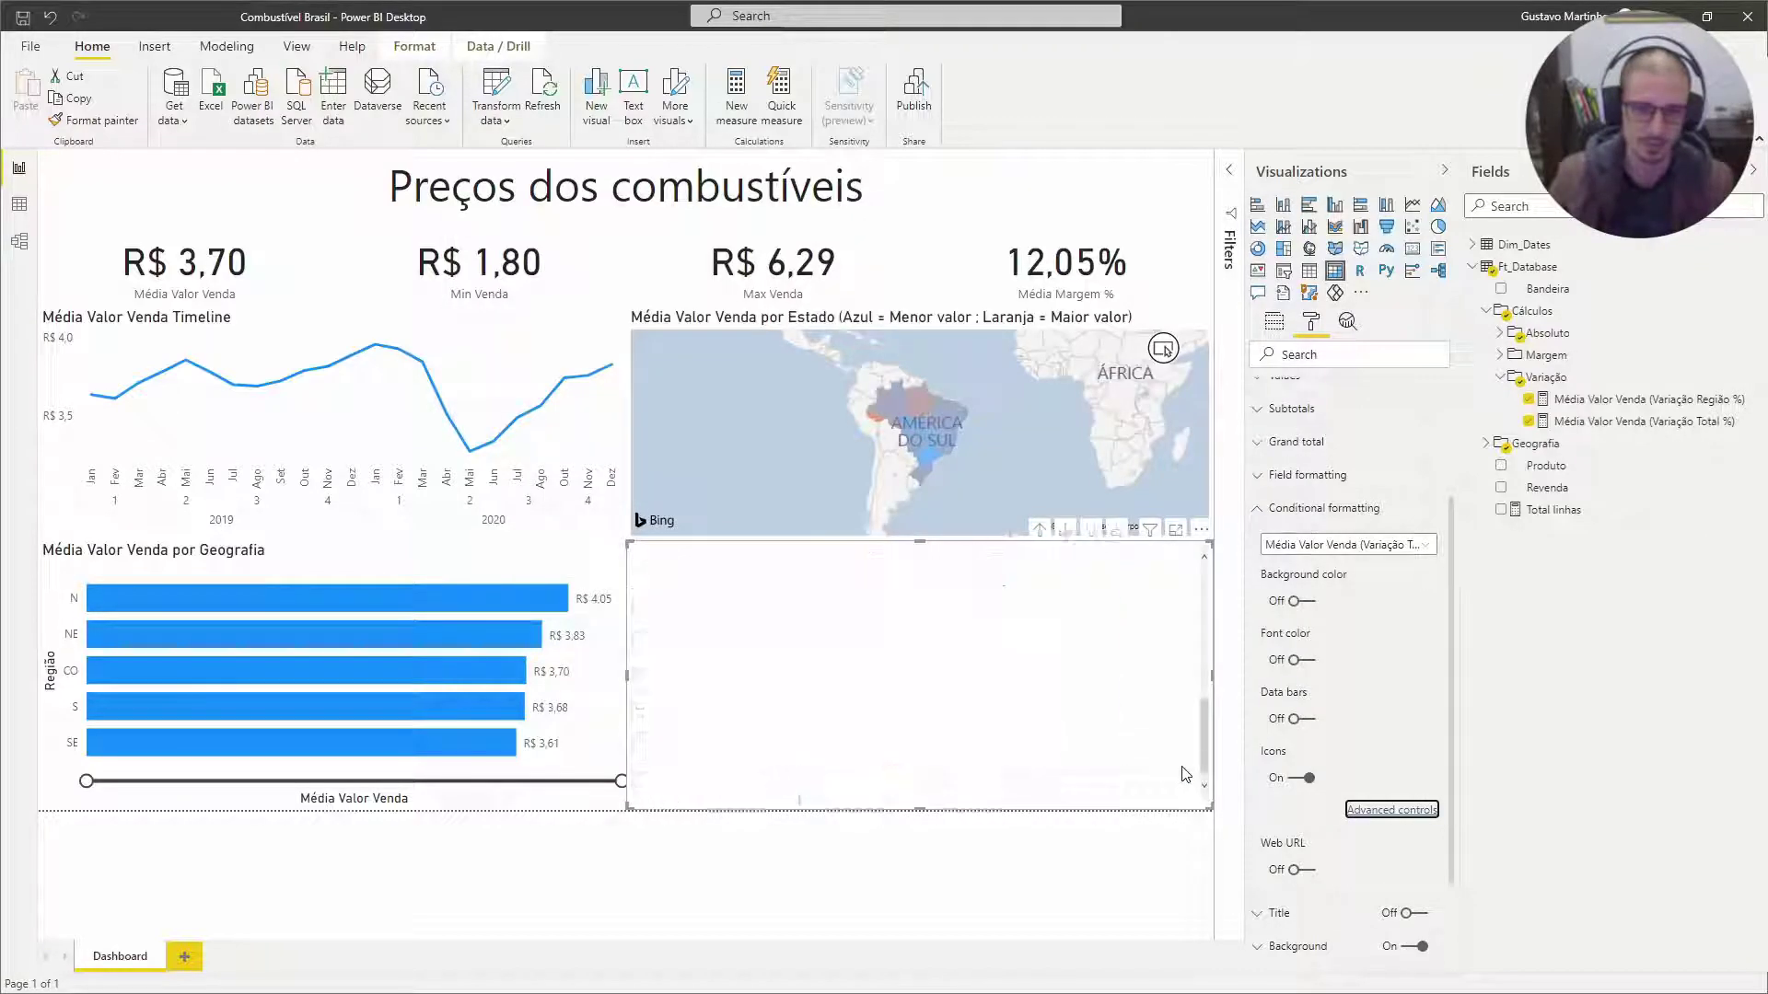
{"action": "mouse_move", "coordinate": [1207, 732]}
{"action": "left_mouse_down"}
{"action": "mouse_move", "coordinate": [1196, 644]}
{"action": "mouse_move", "coordinate": [1203, 710]}
{"action": "left_mouse_up"}
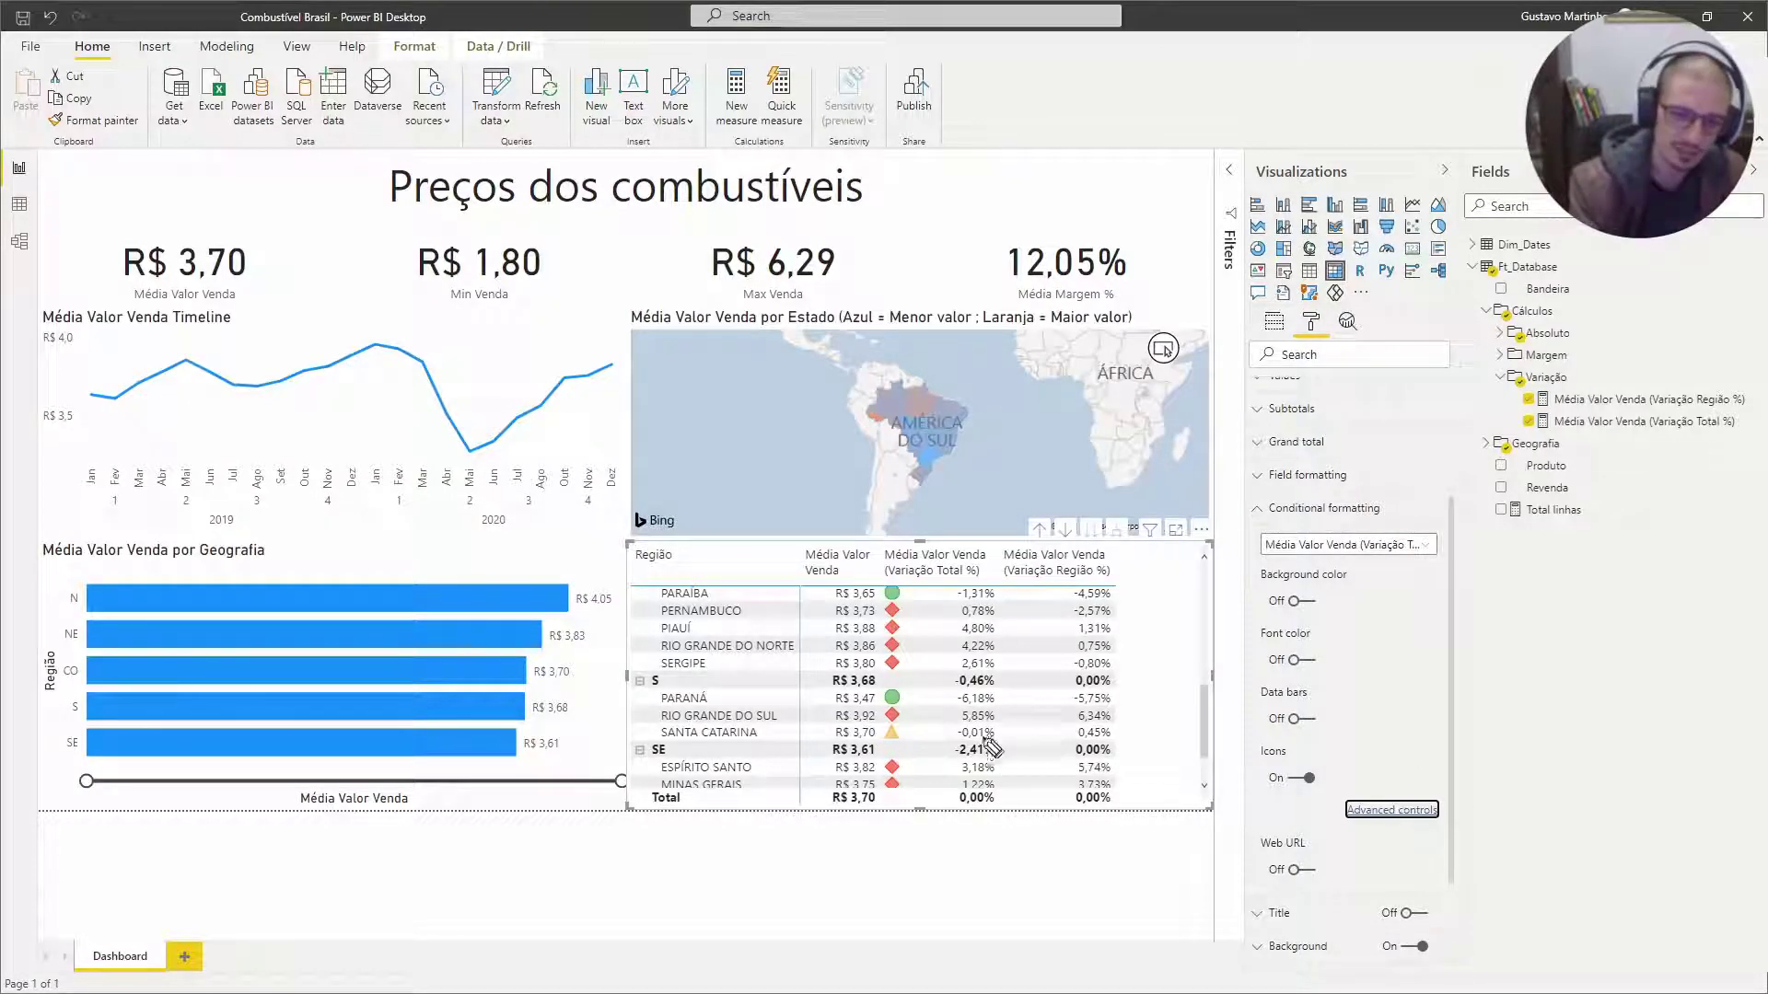
- Examine the Média Valor Venda (Variação Total %) icons on the Santa Catarina row and on the region subtotal rows
{"action": "mouse_move", "coordinate": [978, 716]}
{"action": "left_mouse_down"}
{"action": "mouse_move", "coordinate": [1004, 722]}
{"action": "mouse_move", "coordinate": [958, 732]}
{"action": "left_mouse_up"}
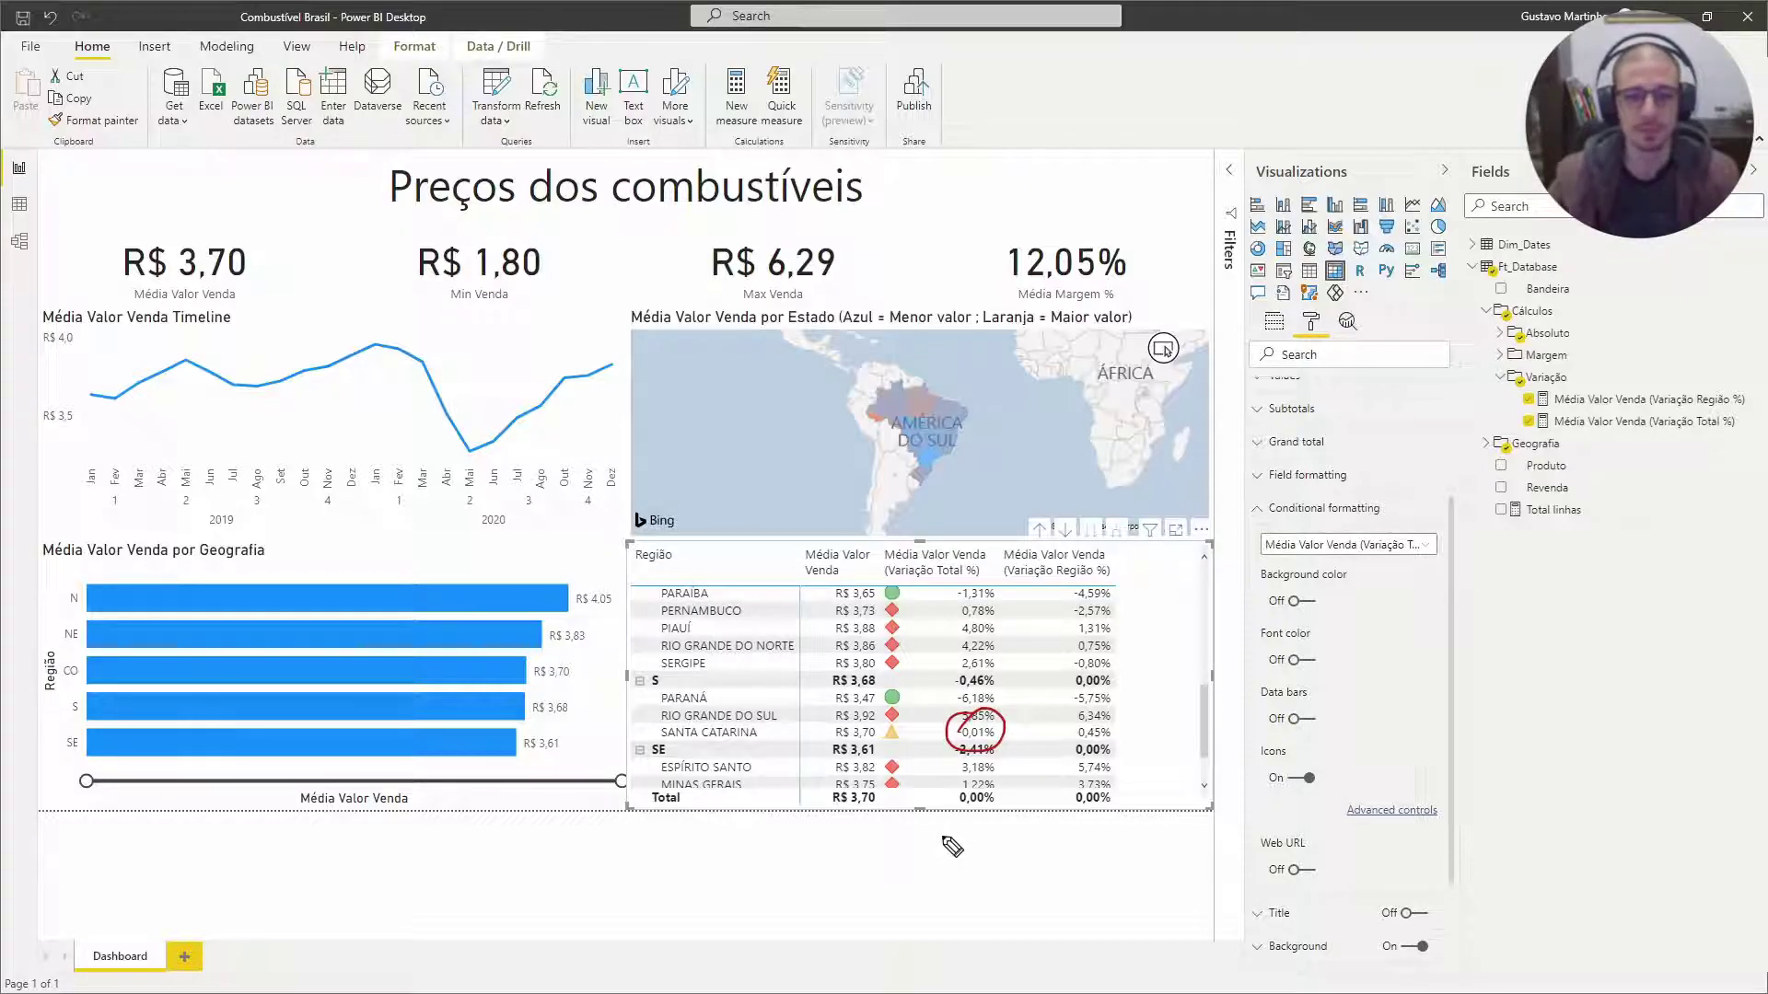
{"action": "key", "text": "Escape"}
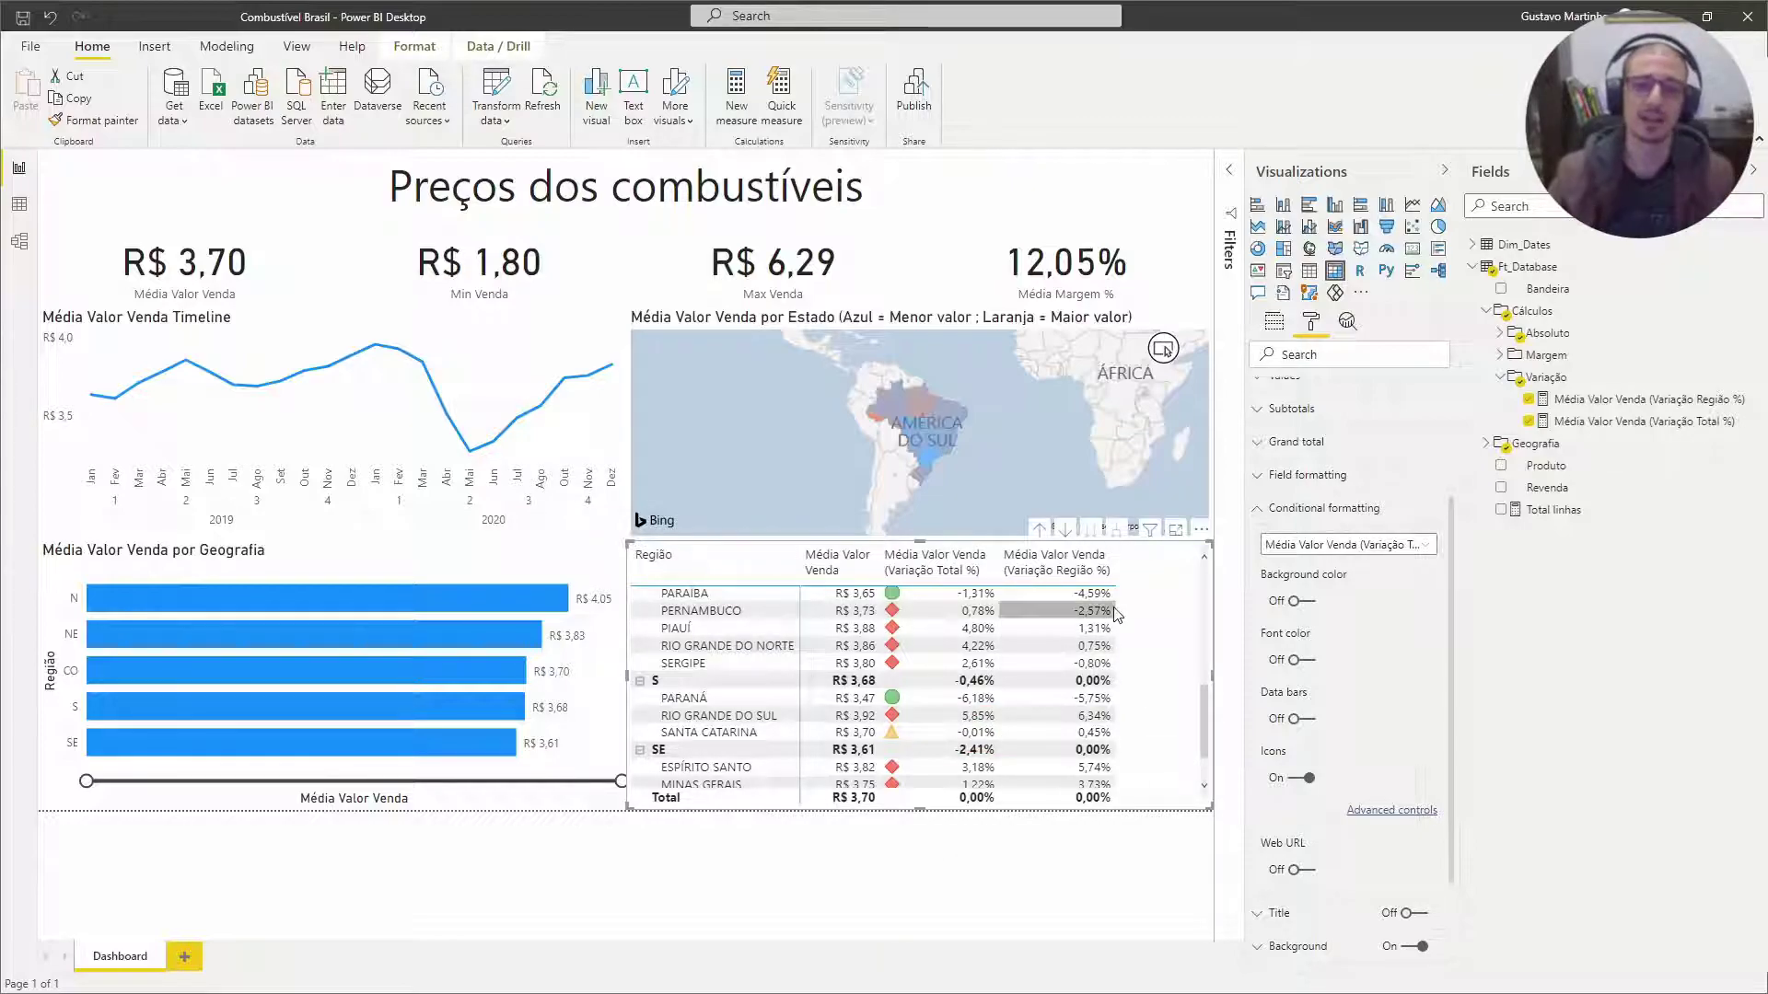
{"action": "scroll", "coordinate": [1169, 634], "scroll_direction": "up", "scroll_amount": 2}
{"action": "scroll", "coordinate": [1170, 633], "scroll_direction": "up", "scroll_amount": 5}
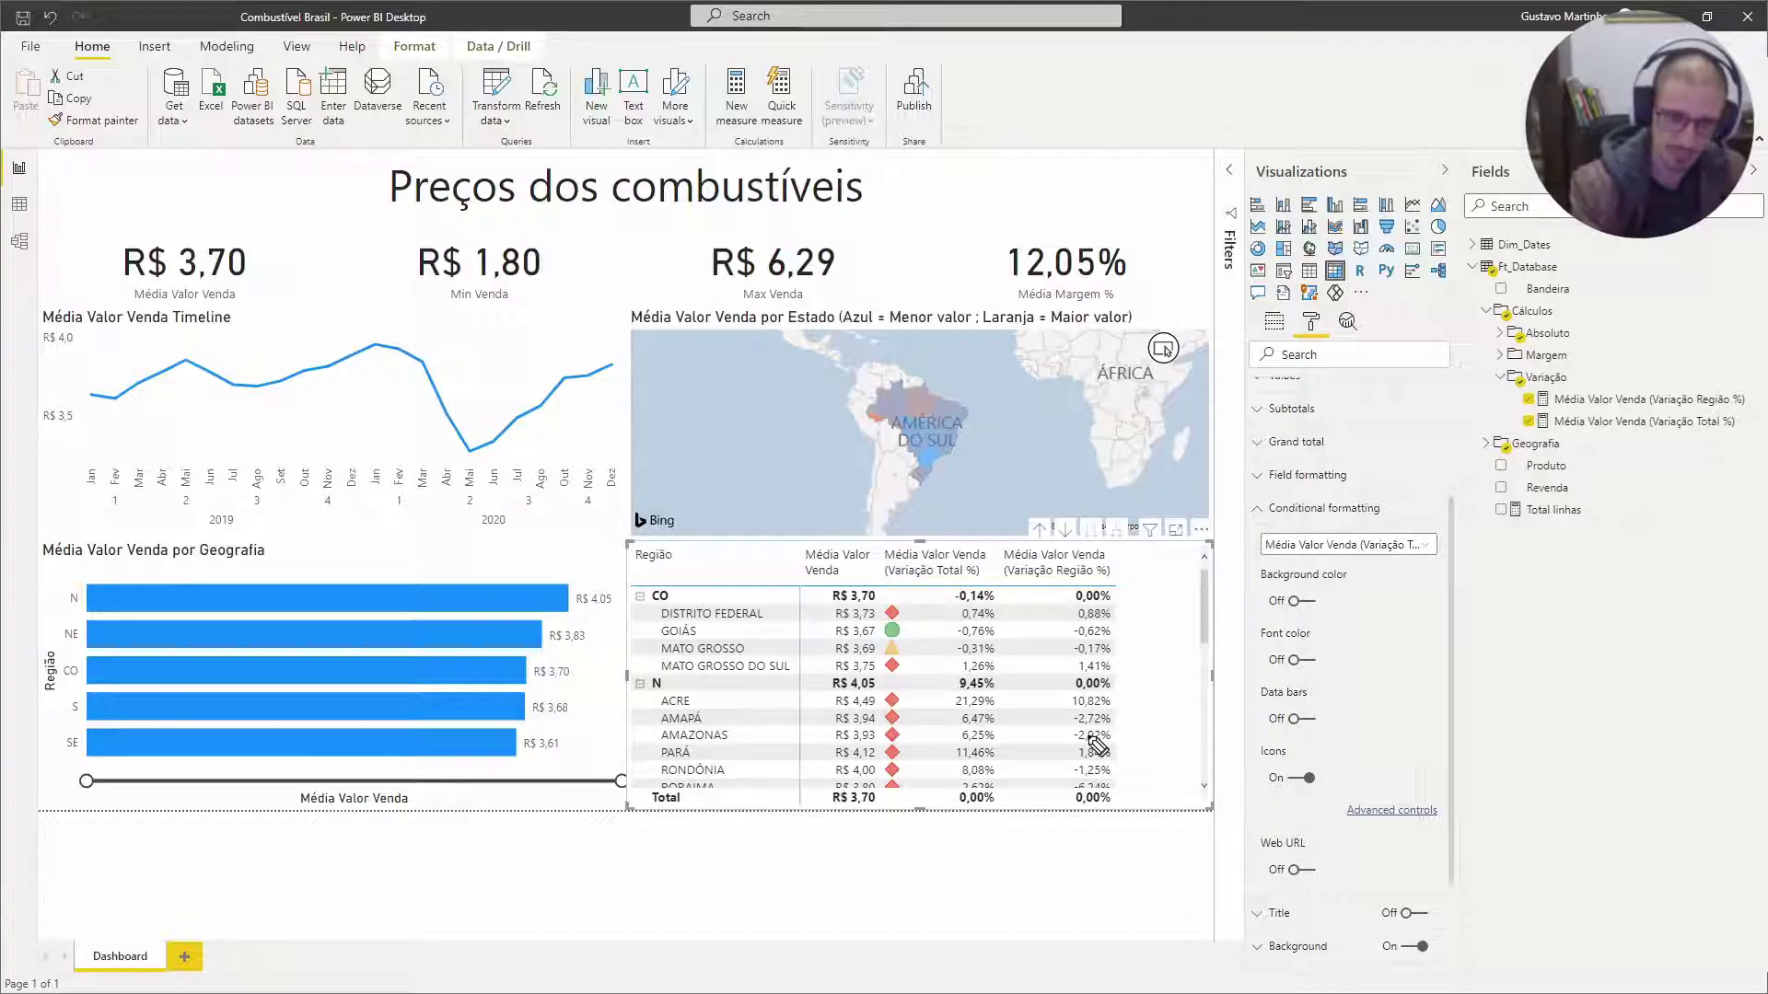
{"action": "left_click_drag", "start_coordinate": [892, 587], "coordinate": [891, 599]}
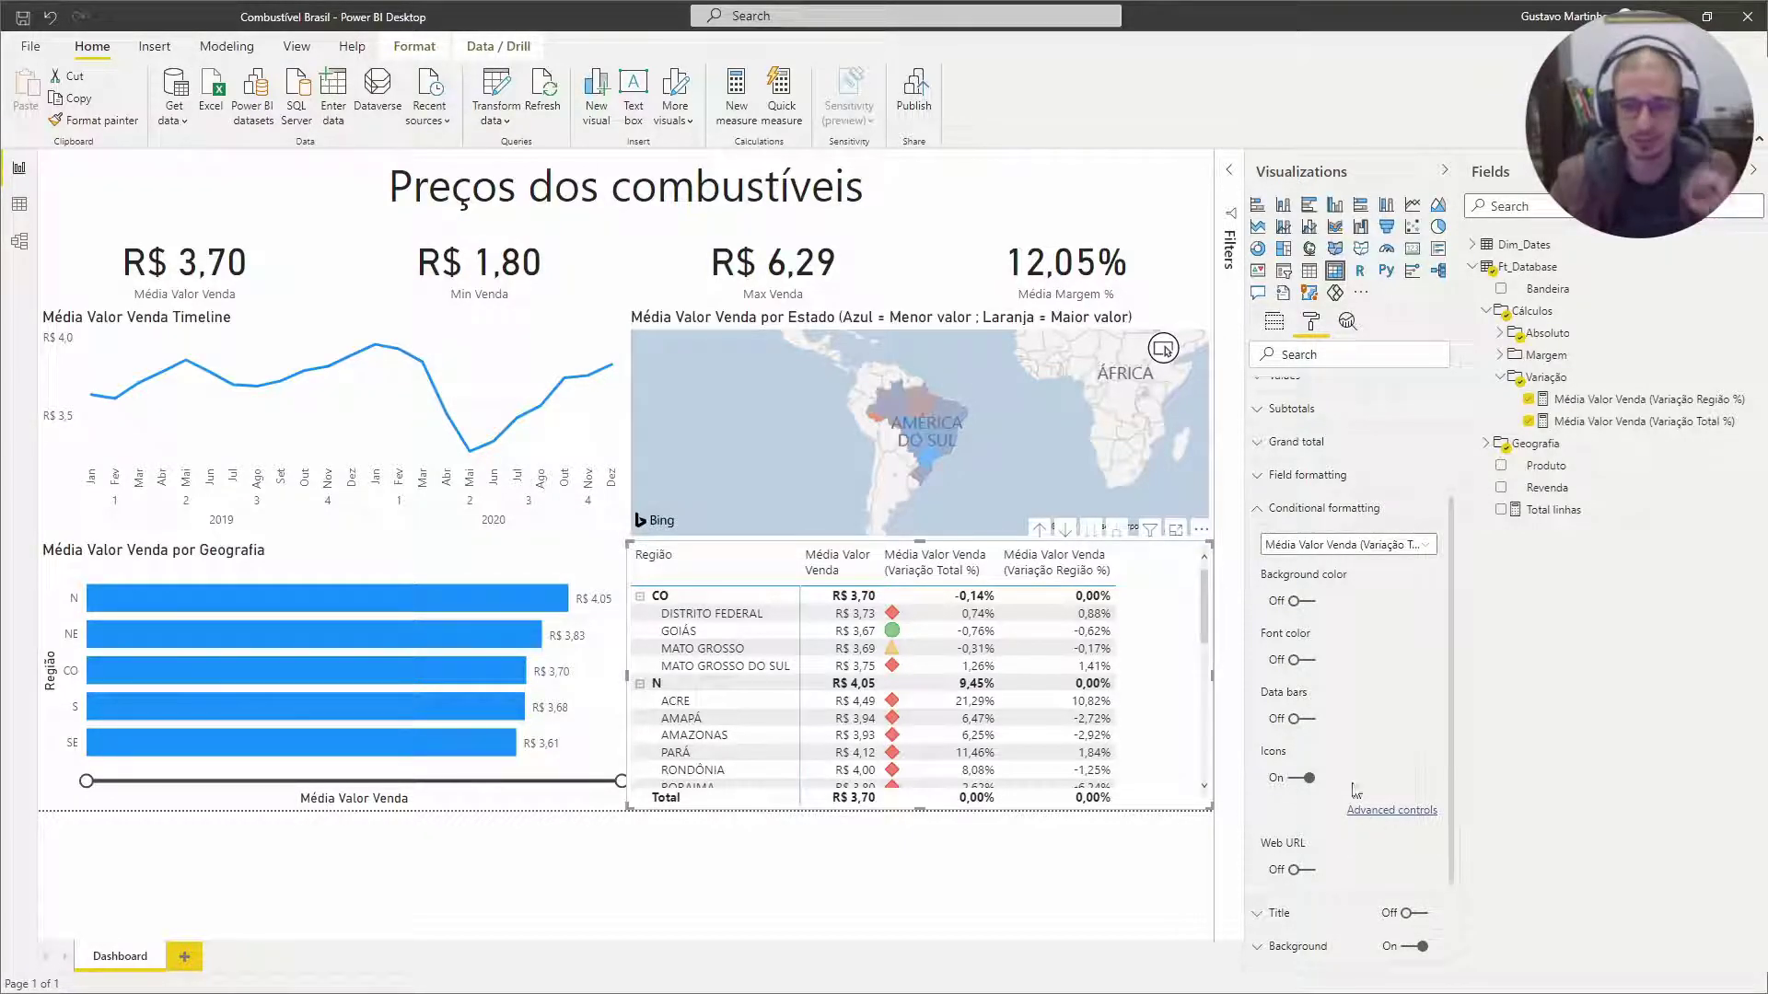
- Reopen the icon rules for Média Valor Venda (Variação Total %) and apply them to values and totals
{"action": "left_click", "coordinate": [1403, 814]}
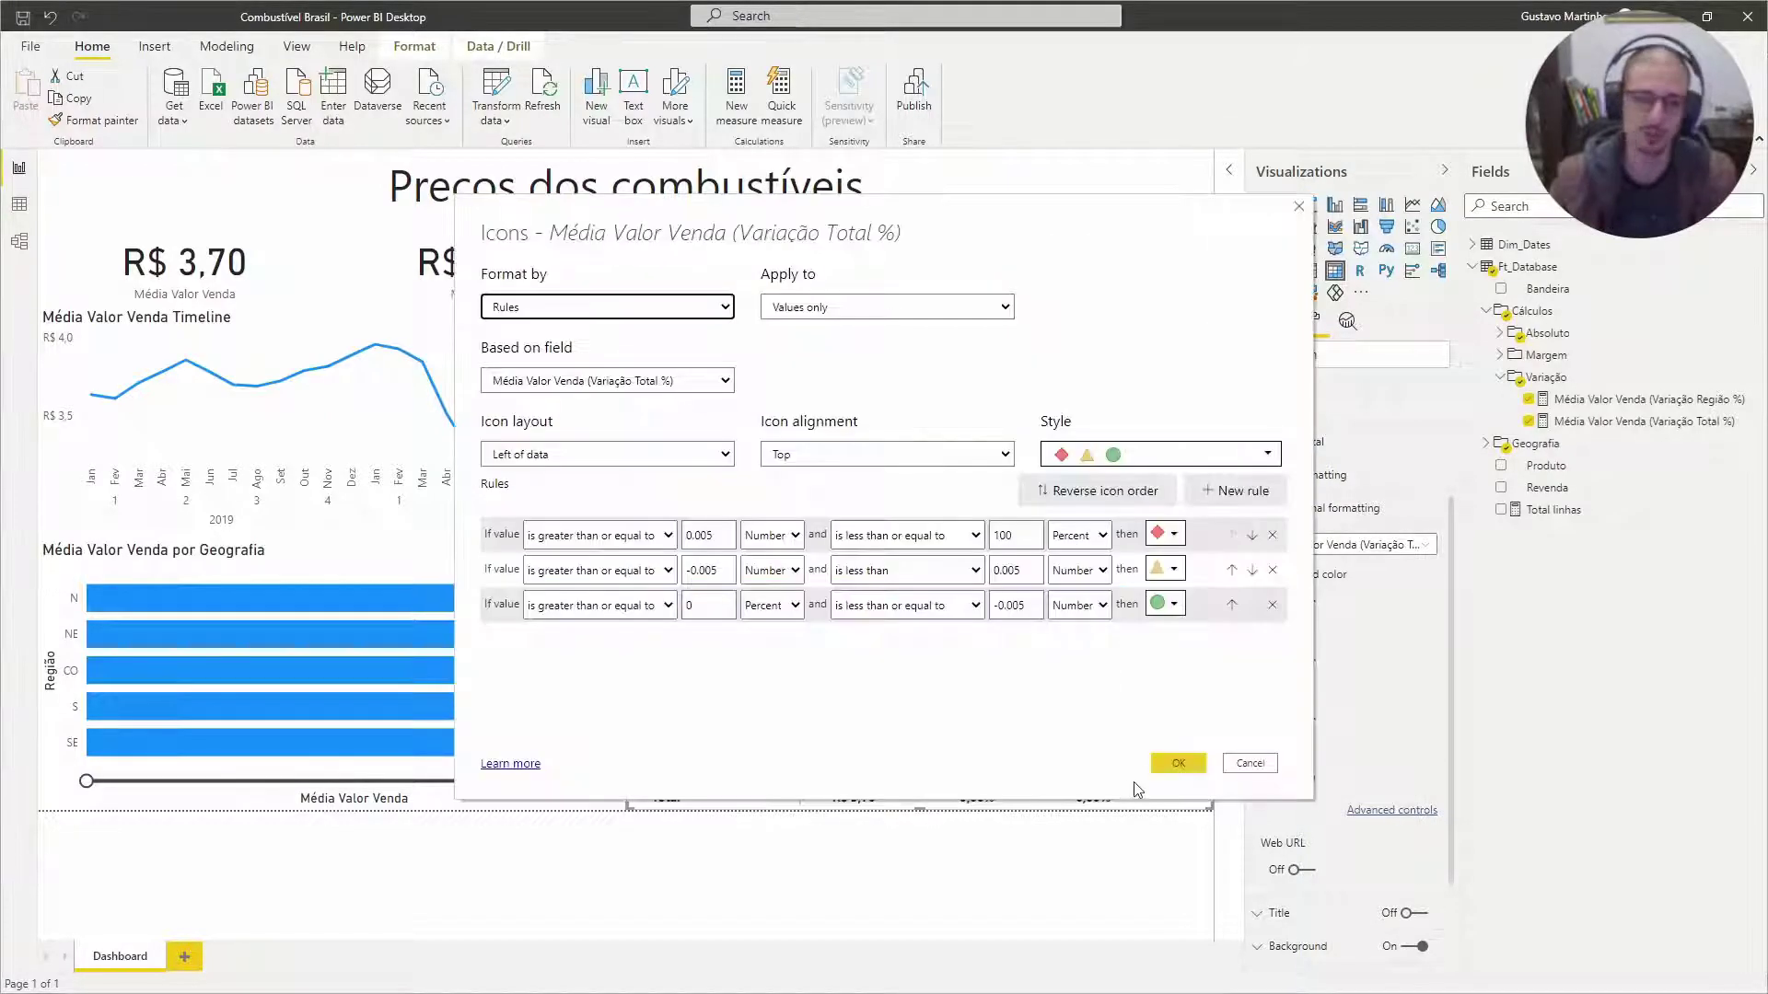
{"action": "left_click", "coordinate": [900, 313]}
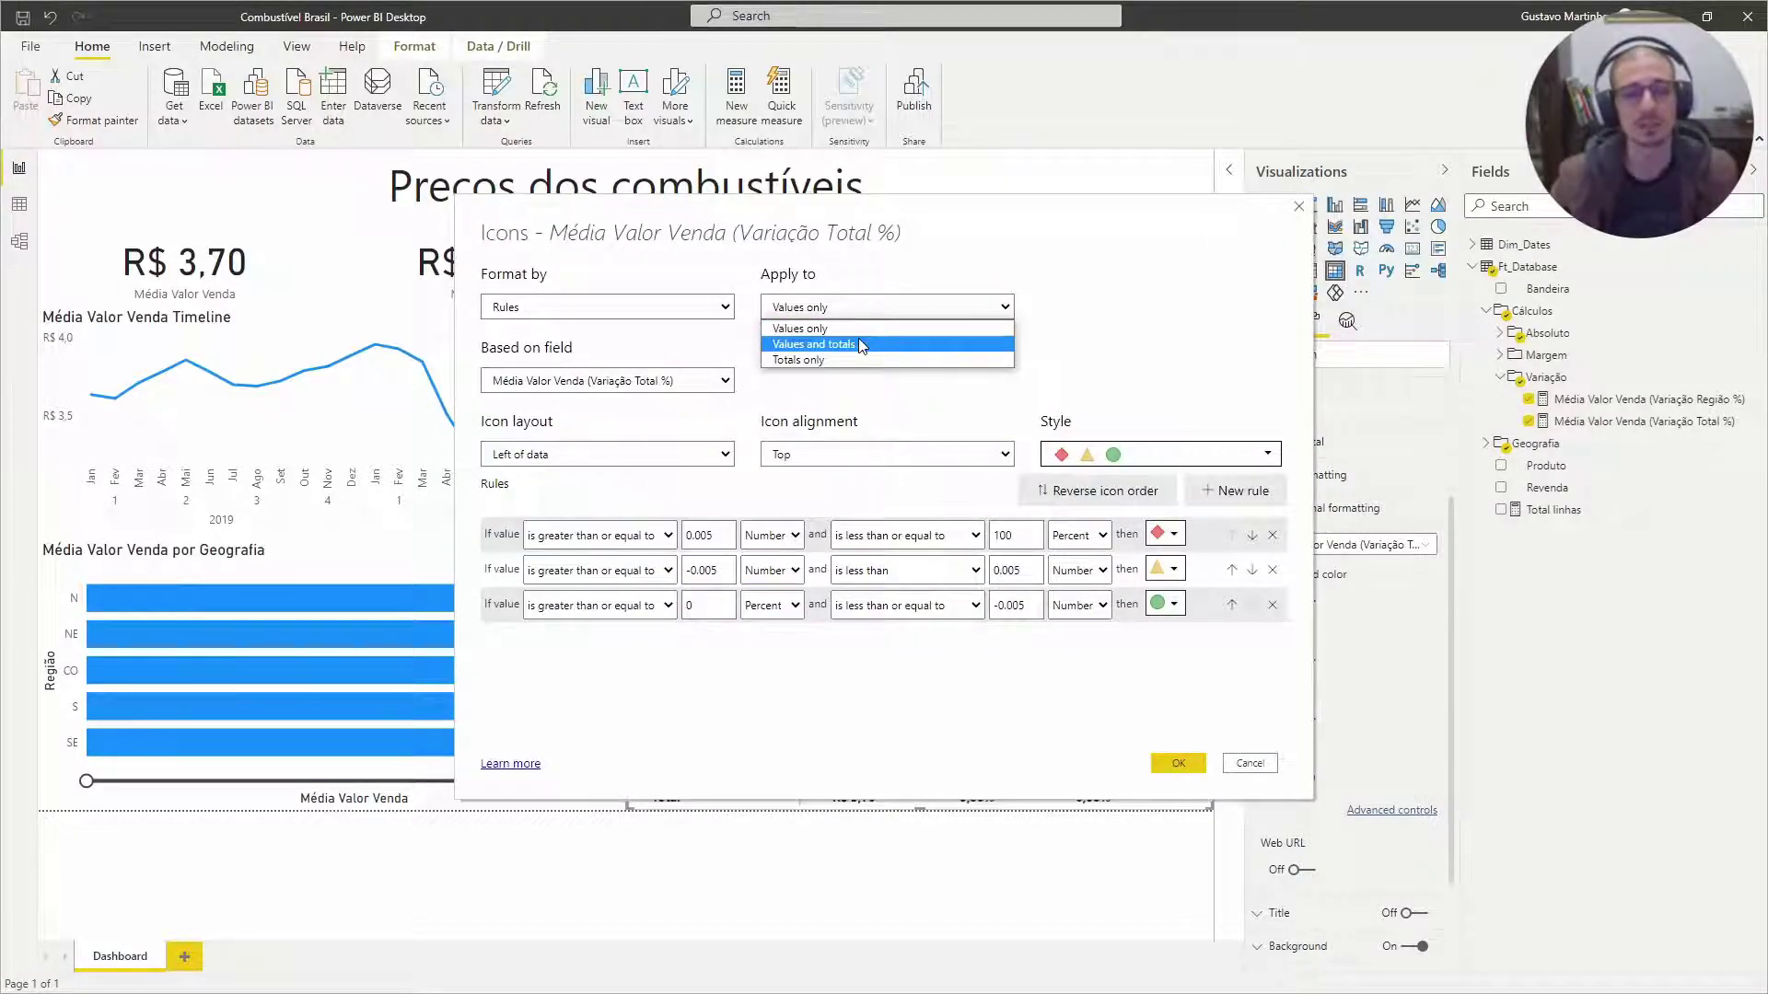
{"action": "left_click", "coordinate": [858, 343]}
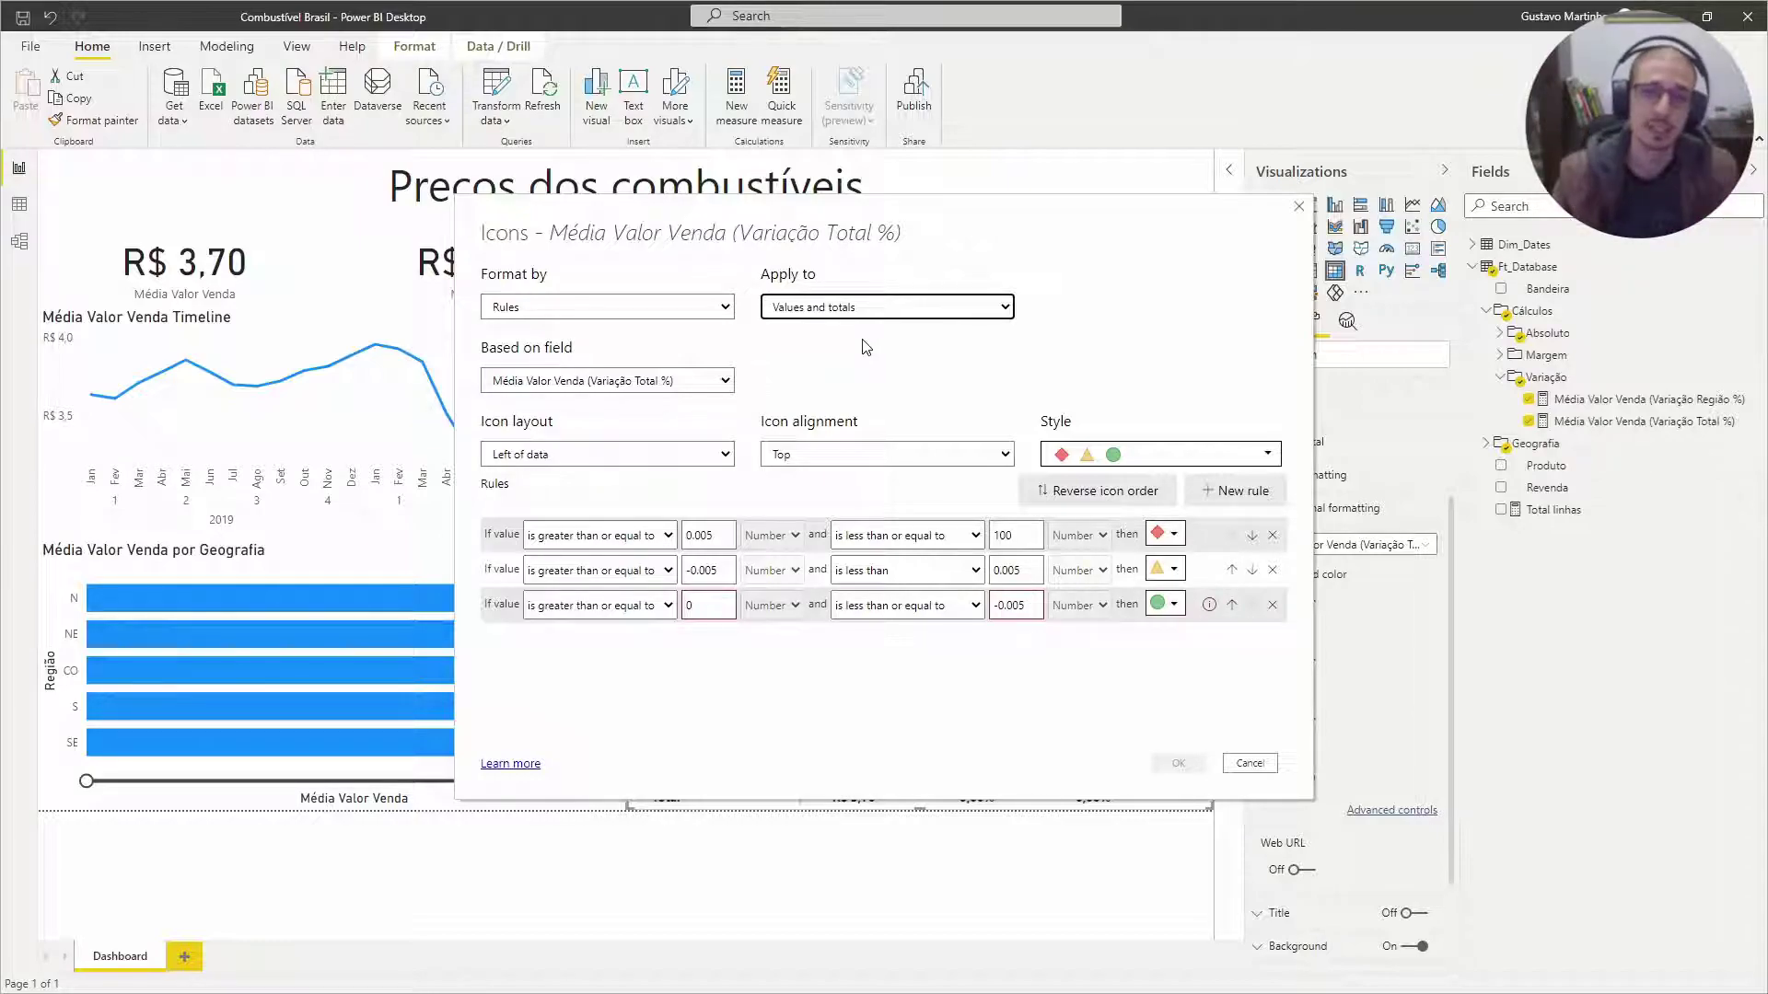
- Widen the icon thresholds to 0.05 and -0.05 in all three rules, empty the outer bounds, and apply the rules
{"action": "left_click", "coordinate": [704, 541]}
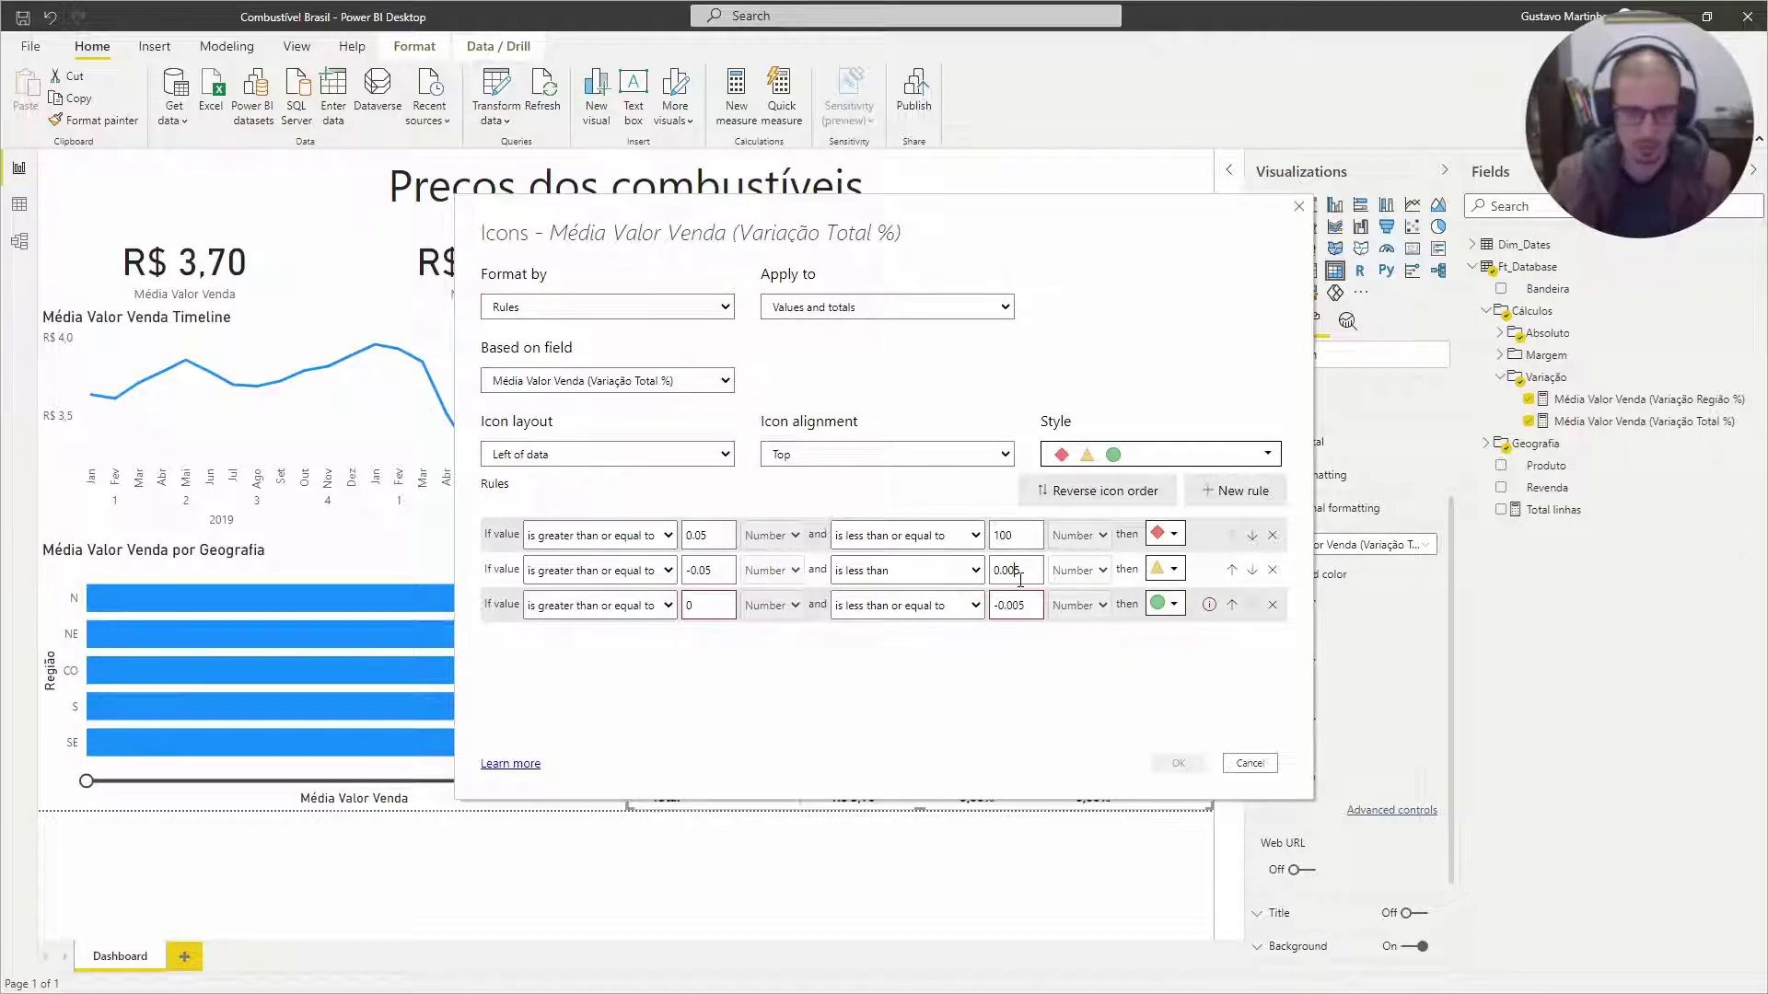
{"action": "left_click", "coordinate": [1021, 607]}
{"action": "key", "text": "BackSpace"}
{"action": "key", "text": "BackSpace"}
{"action": "left_click", "coordinate": [1012, 535]}
{"action": "key", "text": "BackSpace"}
{"action": "key", "text": "BackSpace"}
{"action": "key", "text": "BackSpace"}
{"action": "left_click", "coordinate": [1168, 763]}
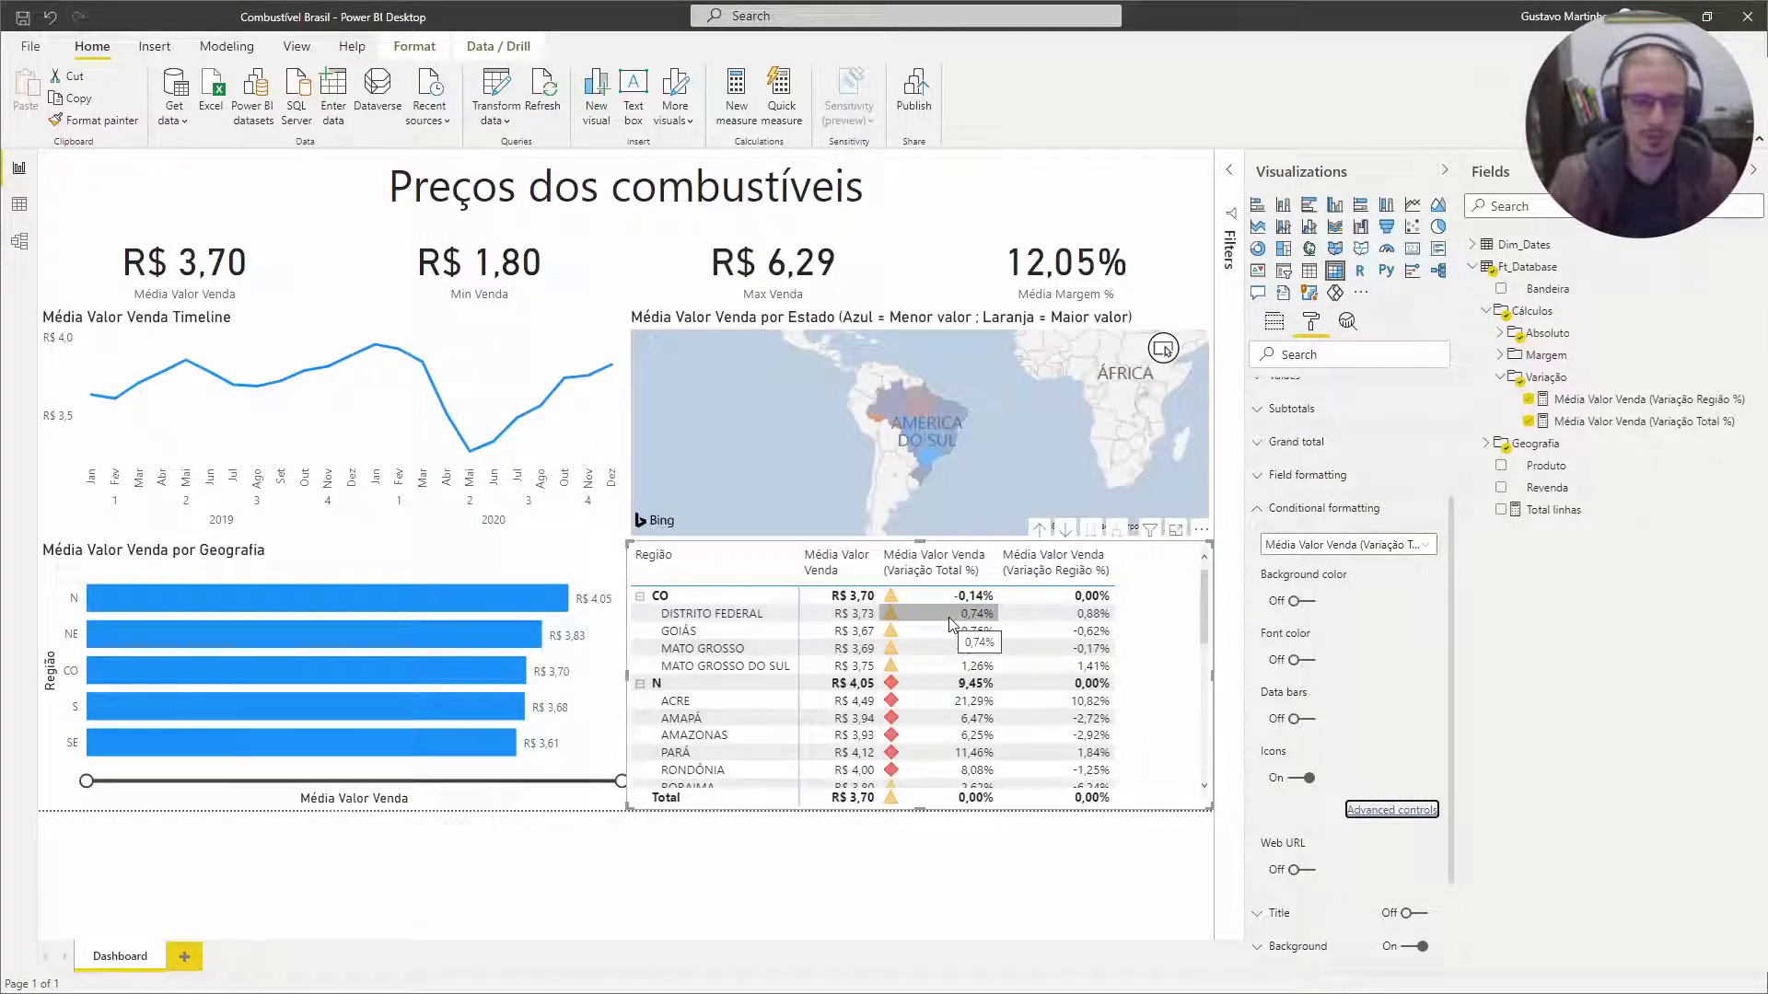
- Check the icons on the state, region and total rows throughout the matrix
{"action": "mouse_move", "coordinate": [909, 578]}
{"action": "left_mouse_down"}
{"action": "mouse_move", "coordinate": [875, 611]}
{"action": "mouse_move", "coordinate": [889, 587]}
{"action": "left_mouse_up"}
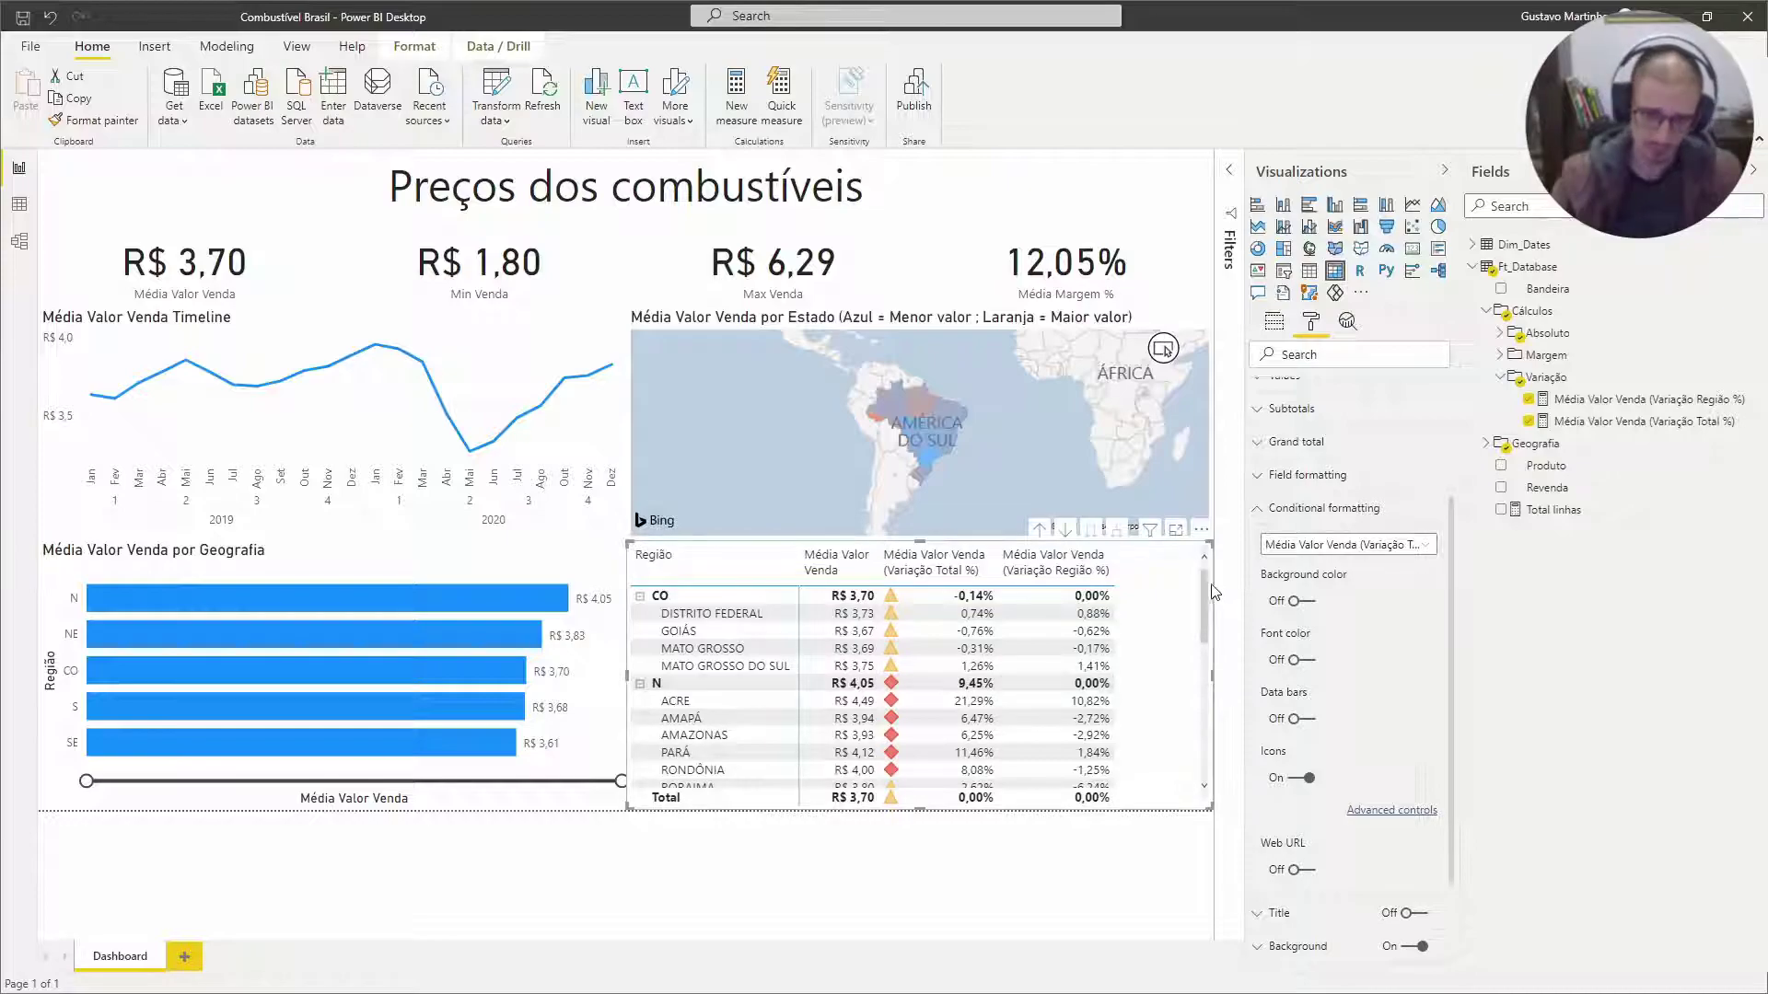
{"action": "scroll", "coordinate": [1160, 663], "scroll_direction": "down", "scroll_amount": 5}
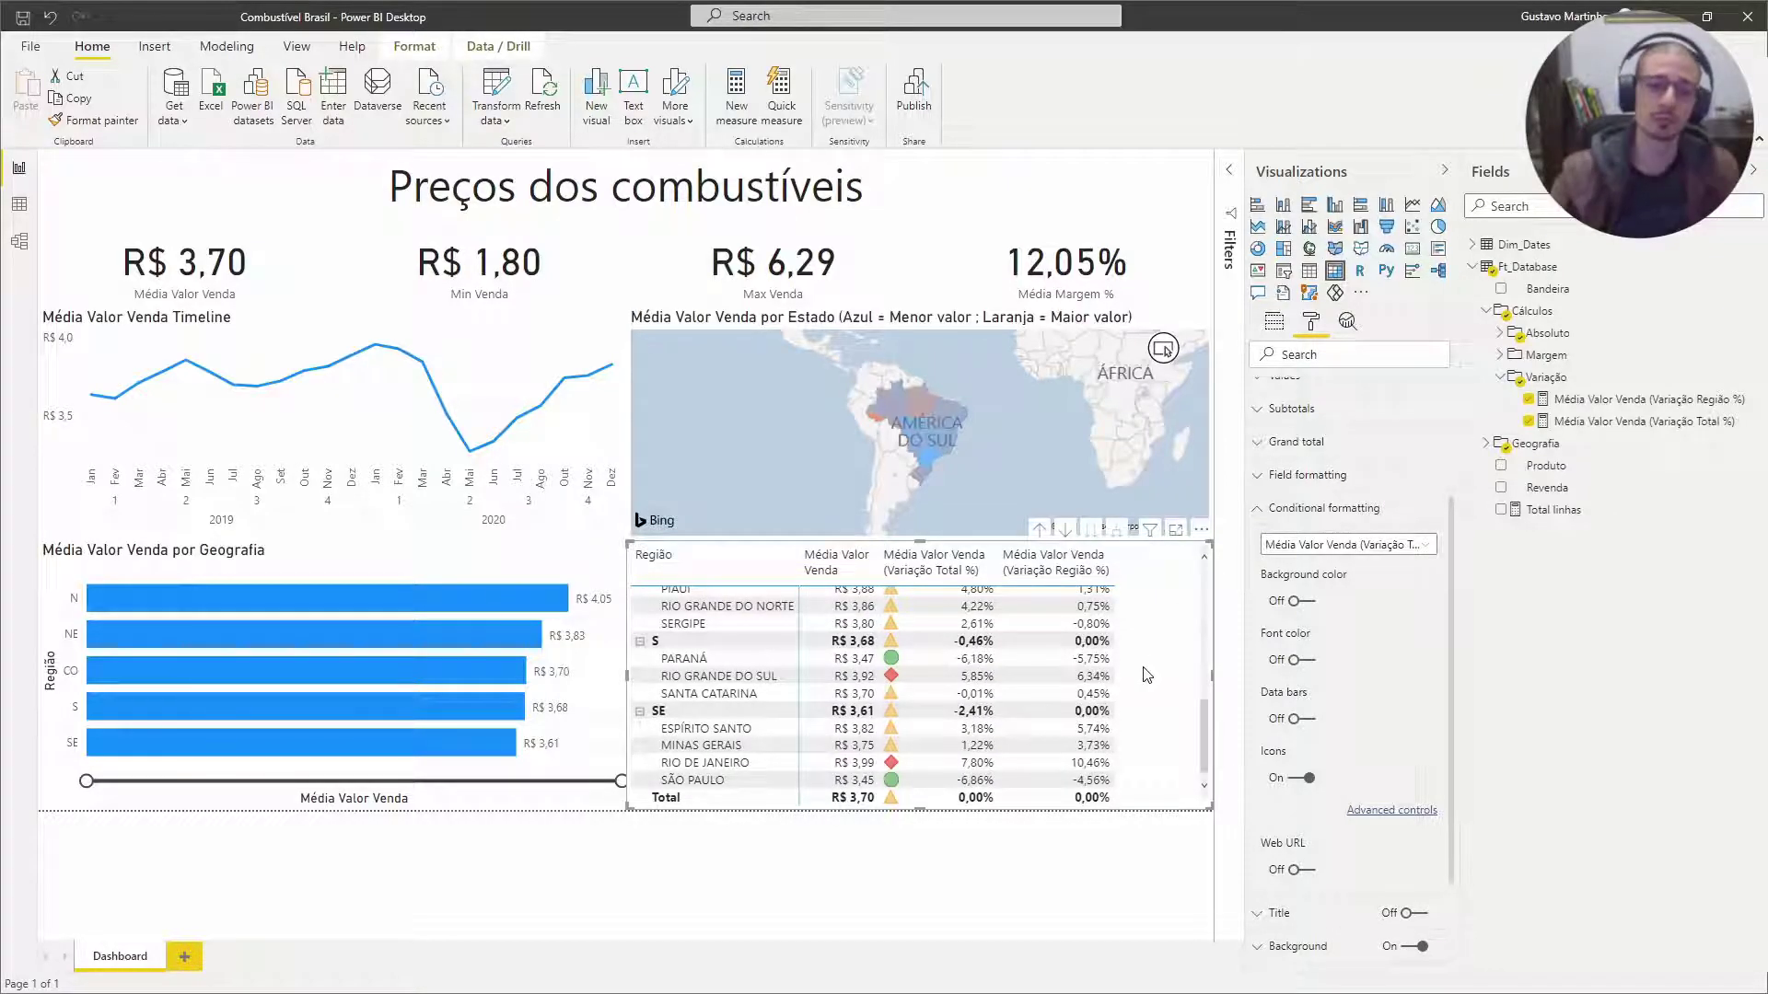
{"action": "scroll", "coordinate": [1022, 722], "scroll_direction": "up", "scroll_amount": 5}
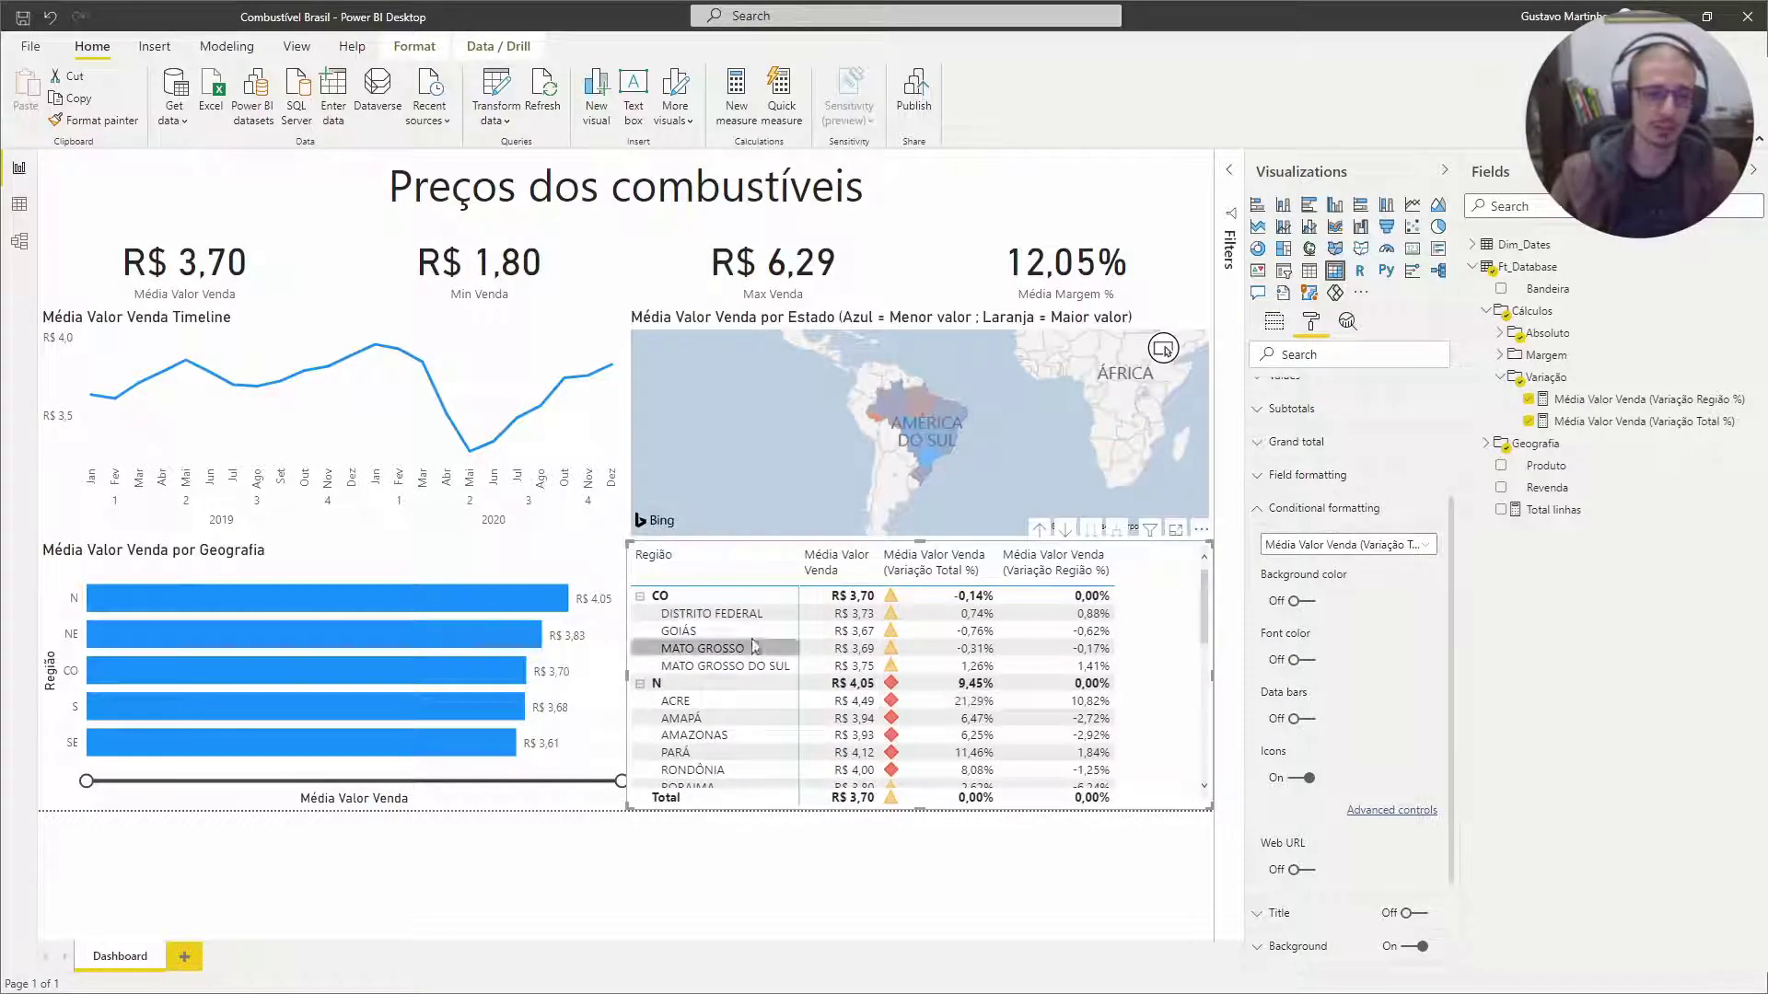
- Collapse the CO, N, NE, S and SE regions in the matrix
{"action": "left_click", "coordinate": [640, 595]}
{"action": "left_click", "coordinate": [640, 613]}
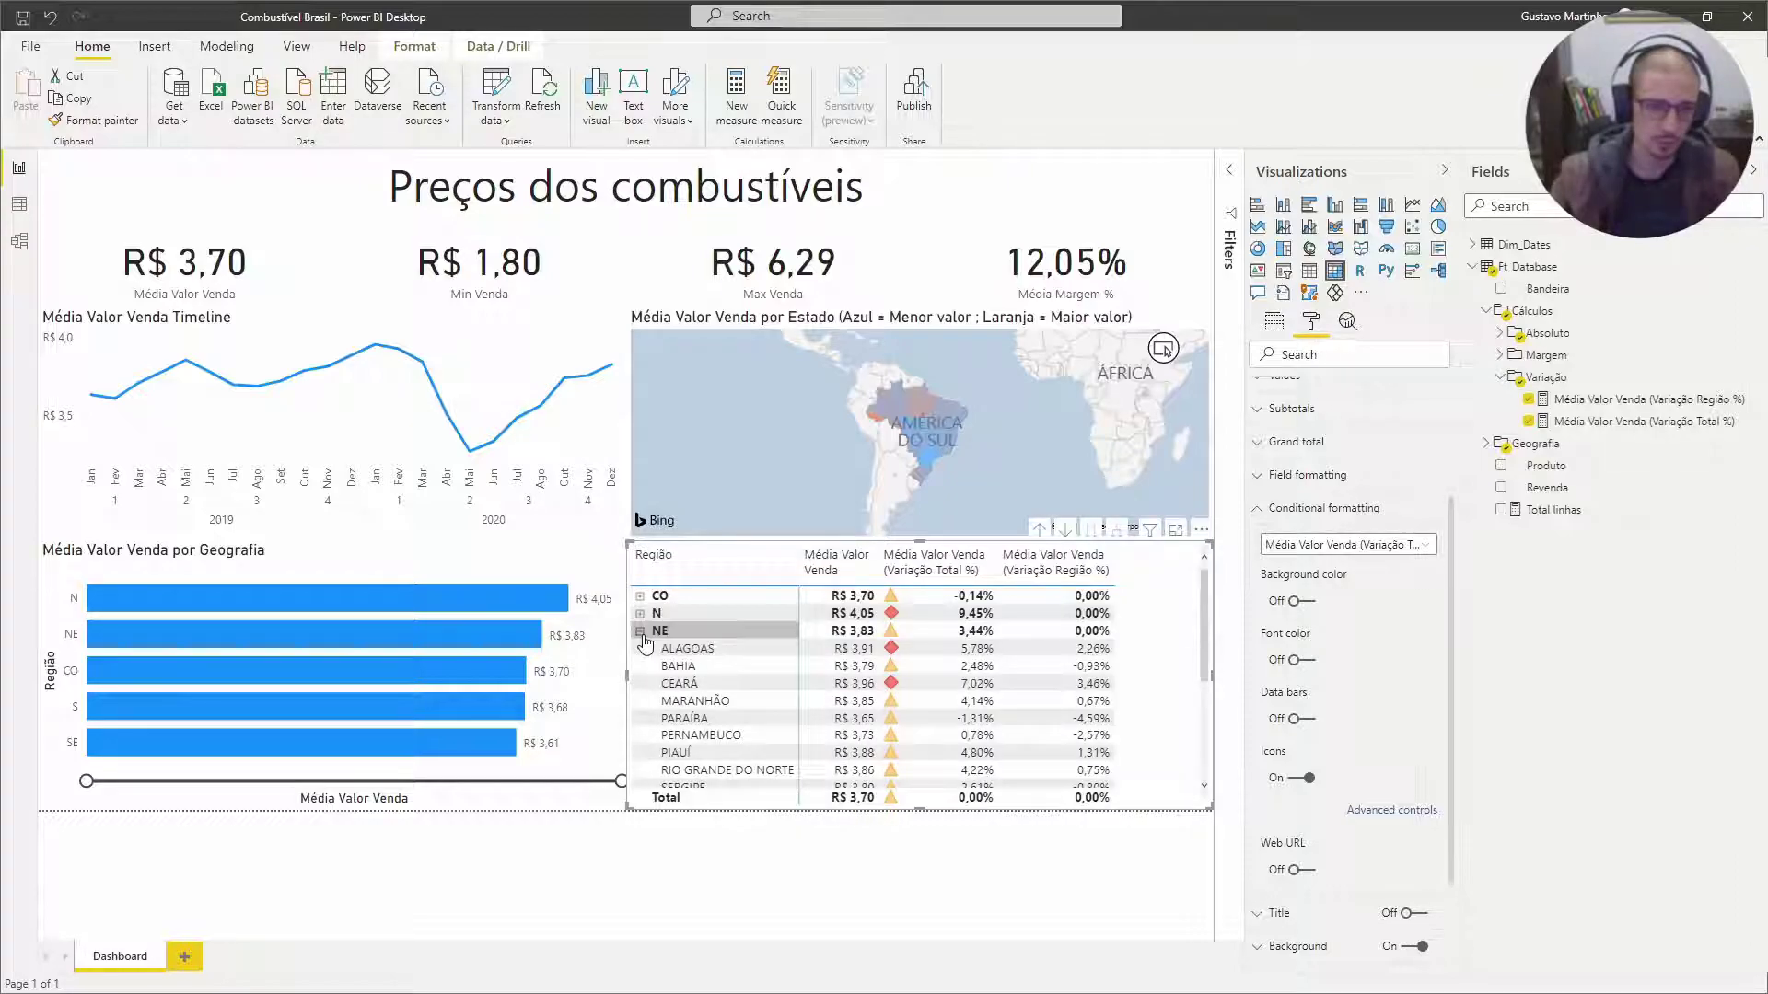
{"action": "left_click", "coordinate": [640, 631]}
{"action": "left_click", "coordinate": [640, 648]}
{"action": "left_click", "coordinate": [640, 666]}
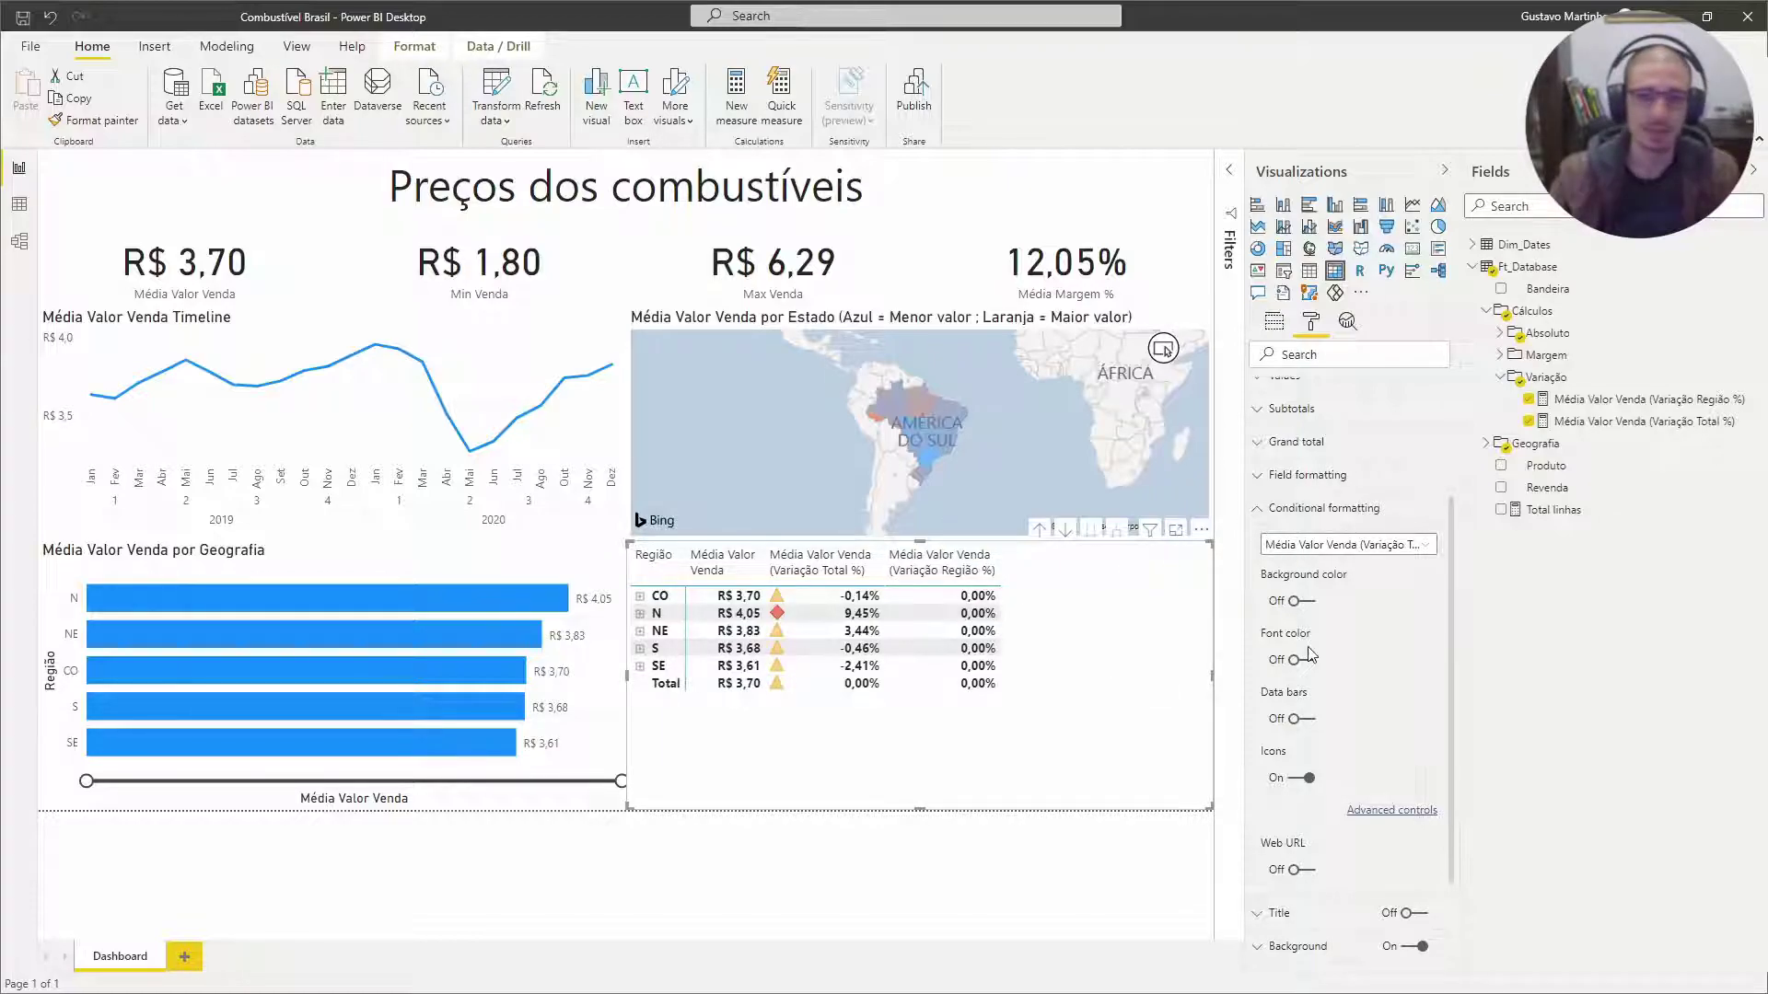
- Enable conditional data bars for Média Valor Venda (Variação Região %) in the matrix
{"action": "left_click", "coordinate": [1371, 549]}
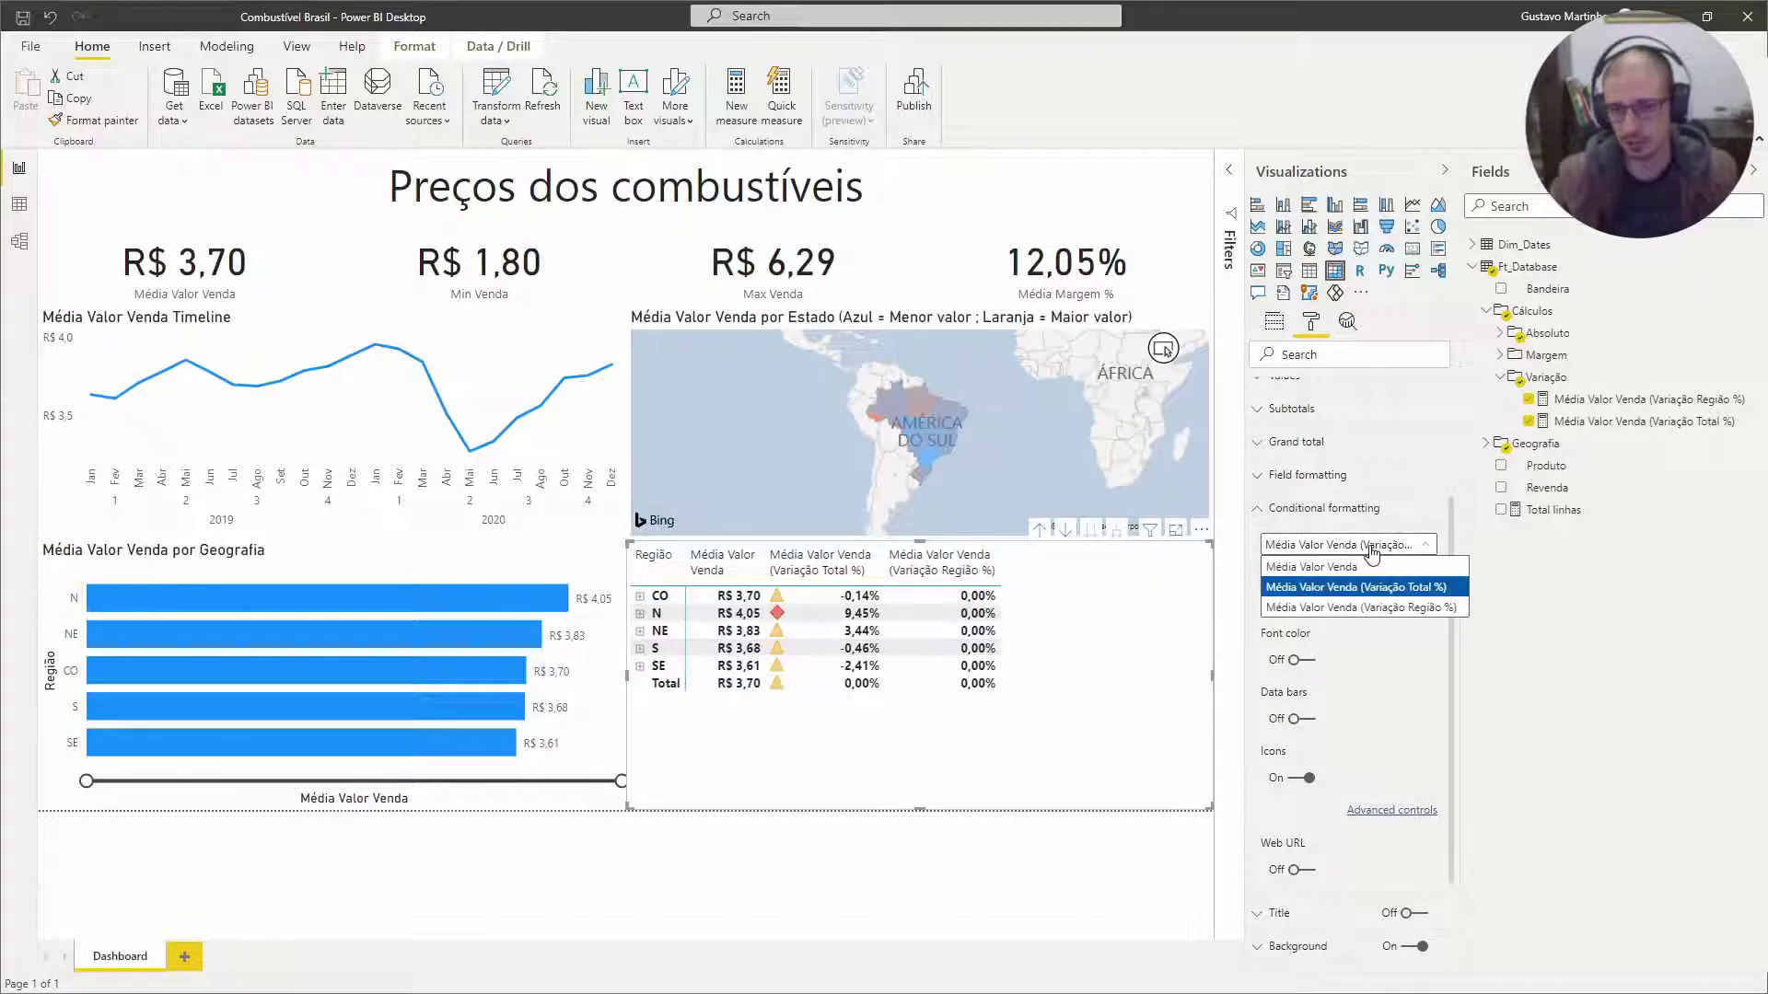
{"action": "left_click", "coordinate": [1328, 608]}
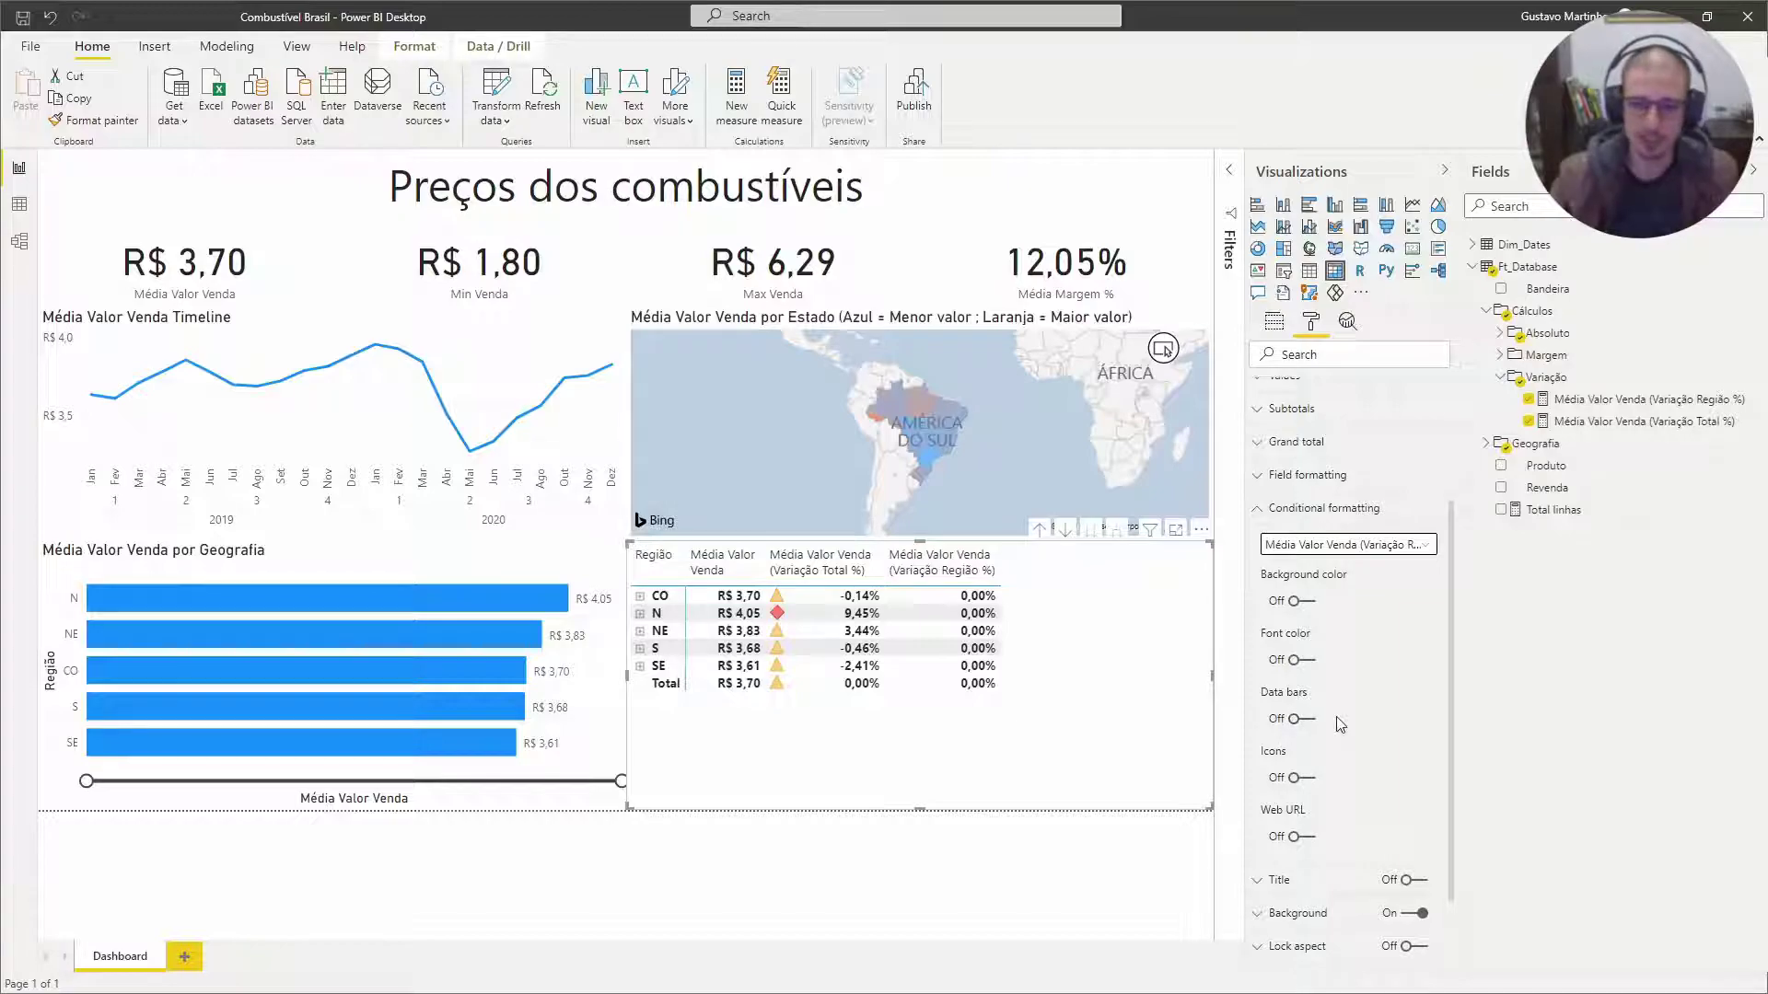
{"action": "left_click", "coordinate": [1299, 718]}
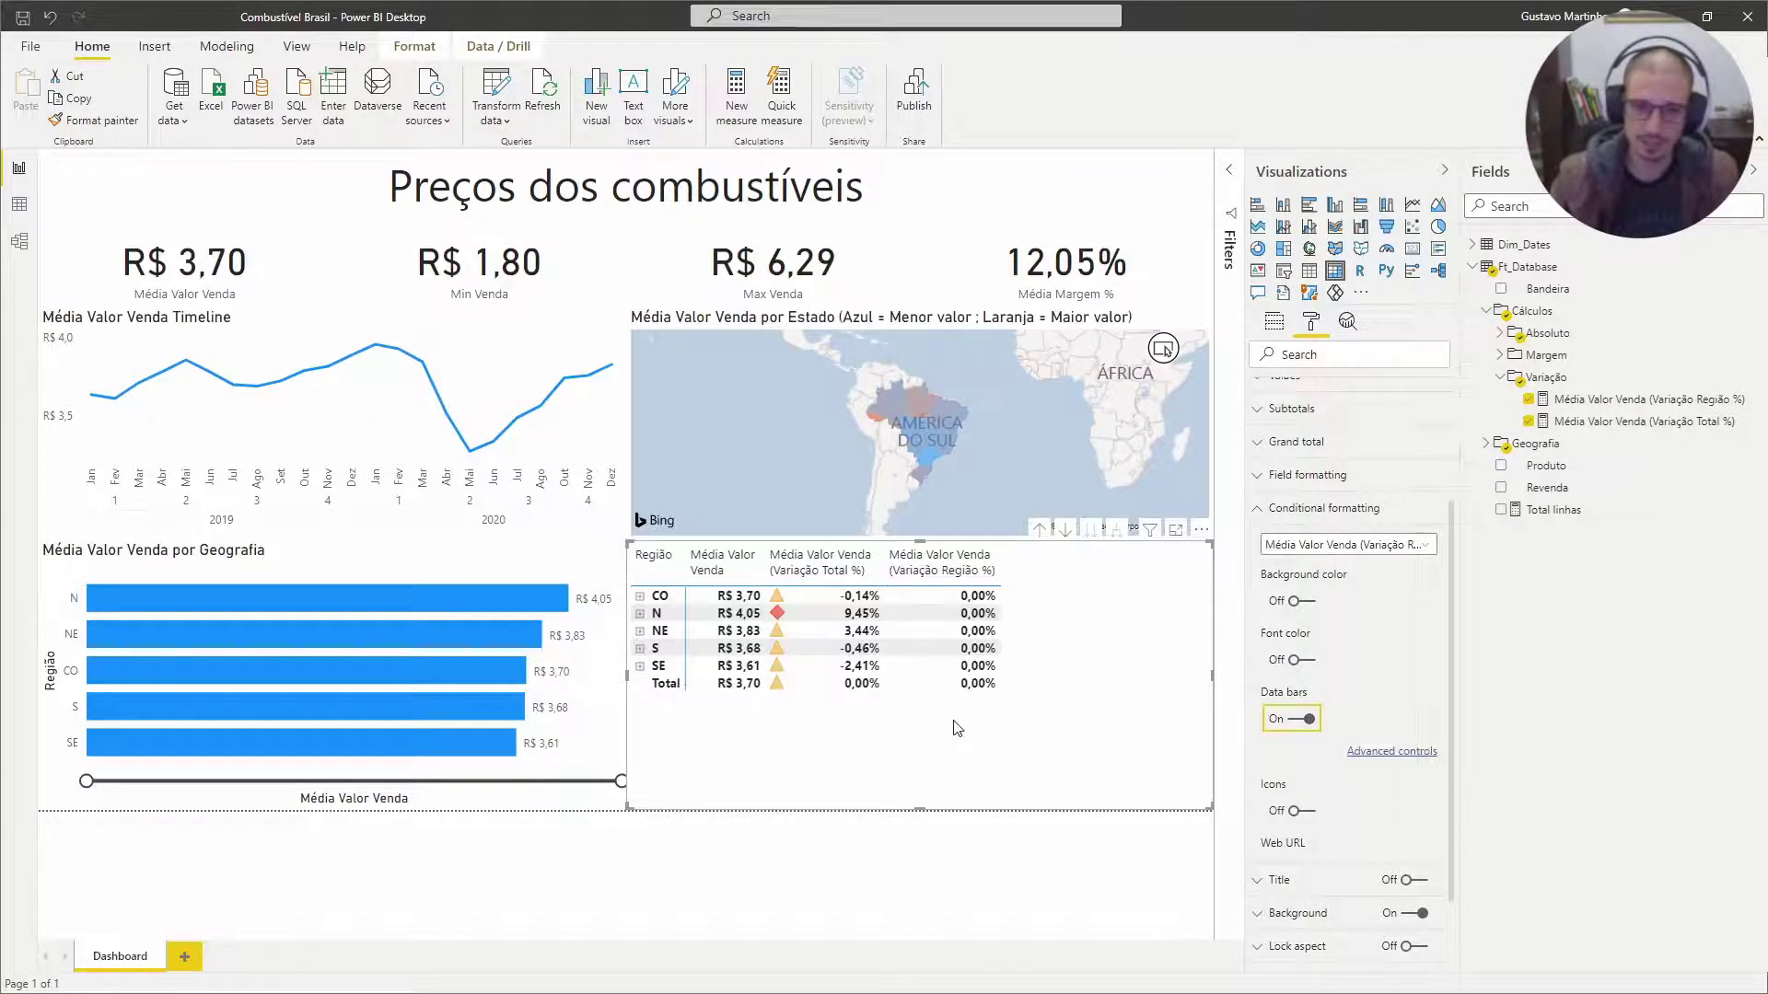
- Expand the CO and N regions and compare the data bars of their states, including Acre
{"action": "left_click", "coordinate": [640, 596]}
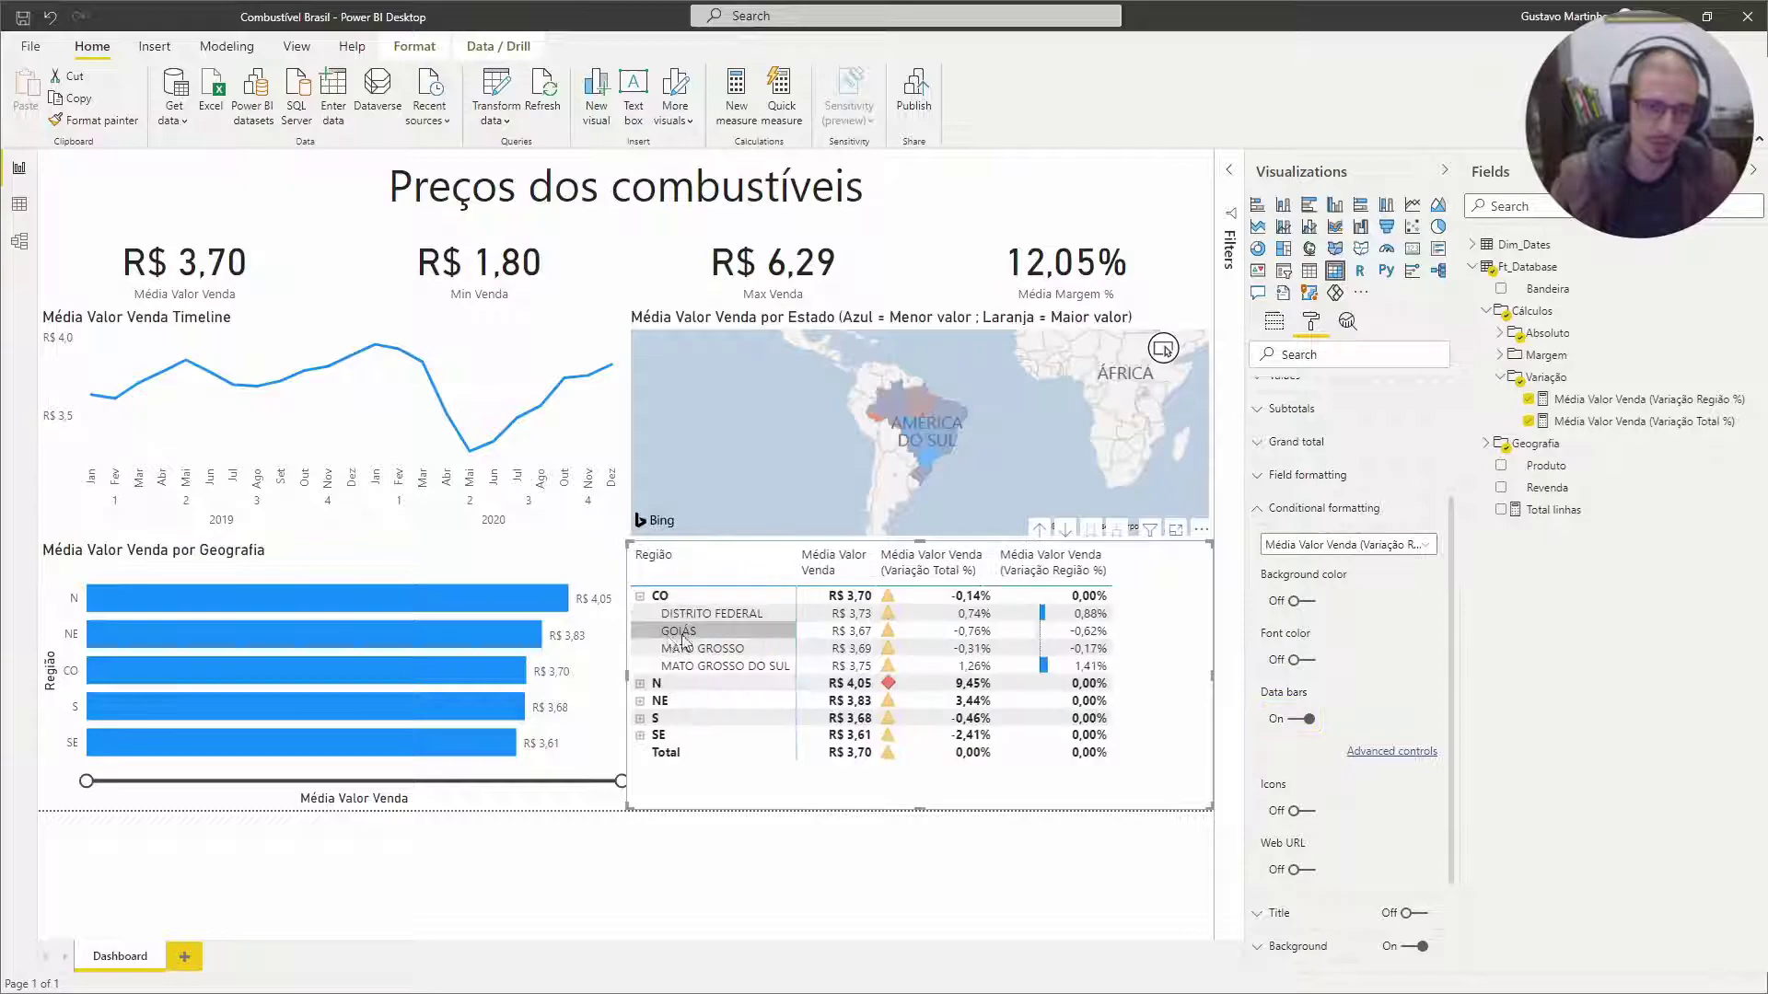
{"action": "left_click", "coordinate": [640, 684]}
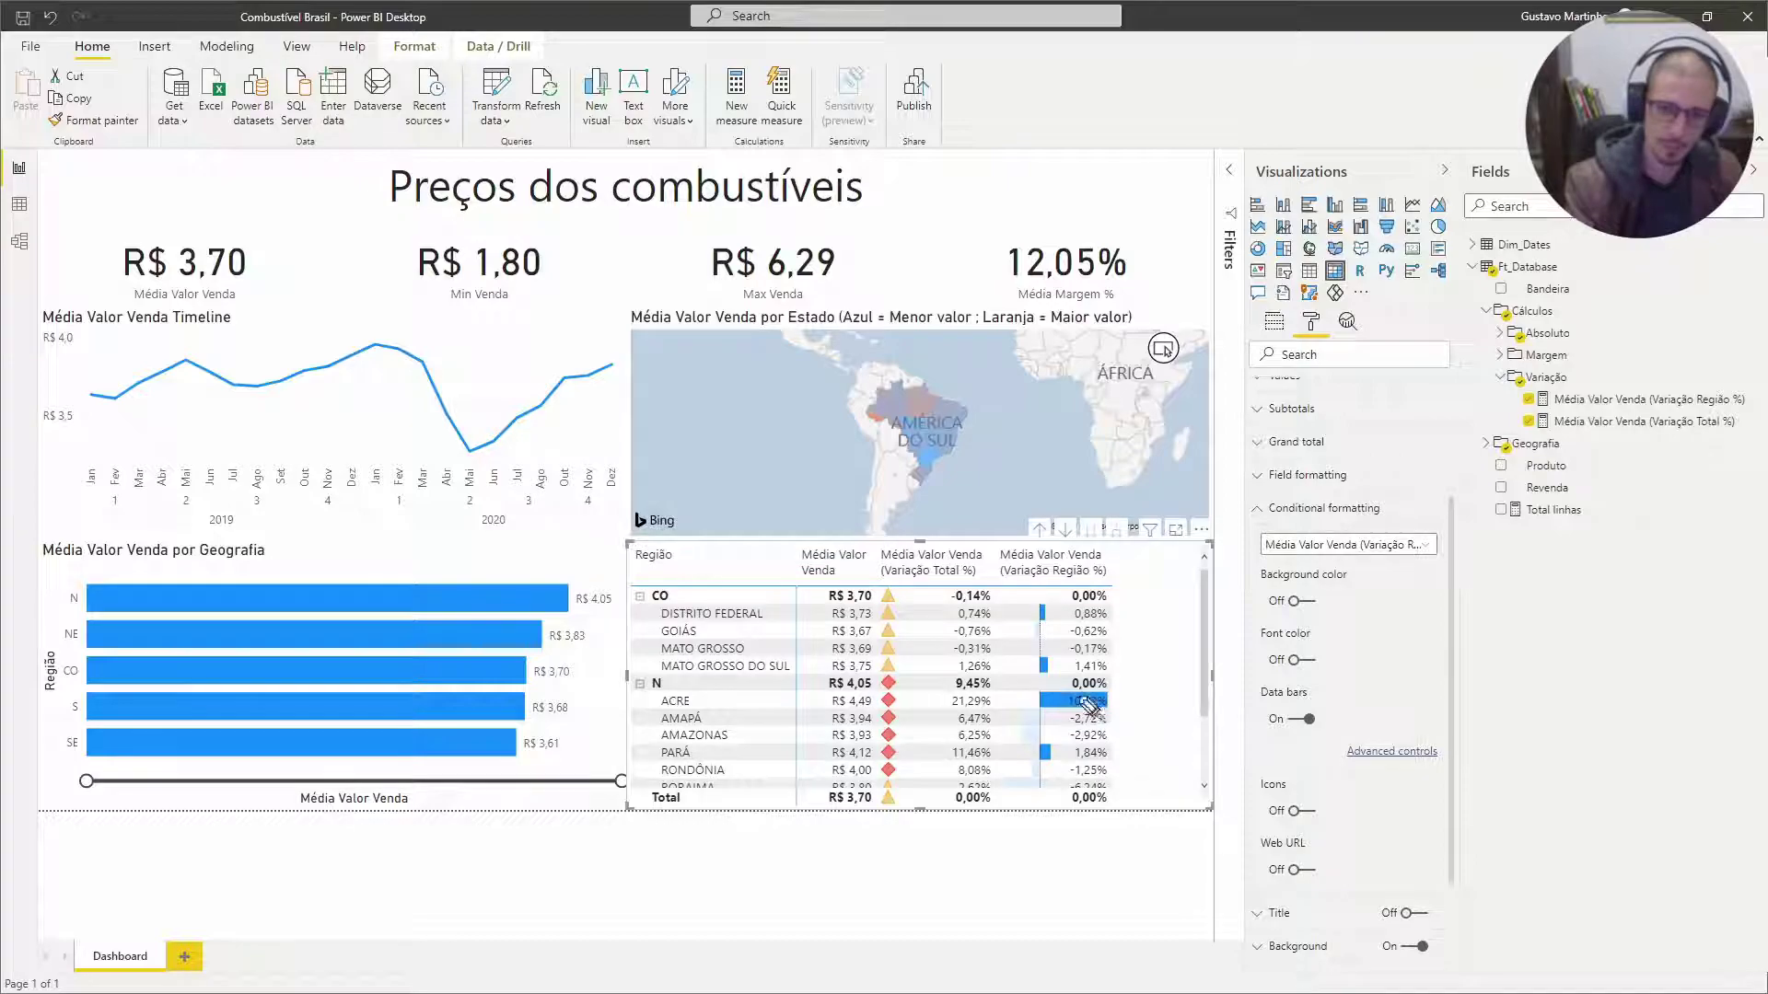
{"action": "mouse_move", "coordinate": [1130, 693]}
{"action": "left_mouse_down"}
{"action": "mouse_move", "coordinate": [1120, 707]}
{"action": "mouse_move", "coordinate": [1168, 705]}
{"action": "left_mouse_up"}
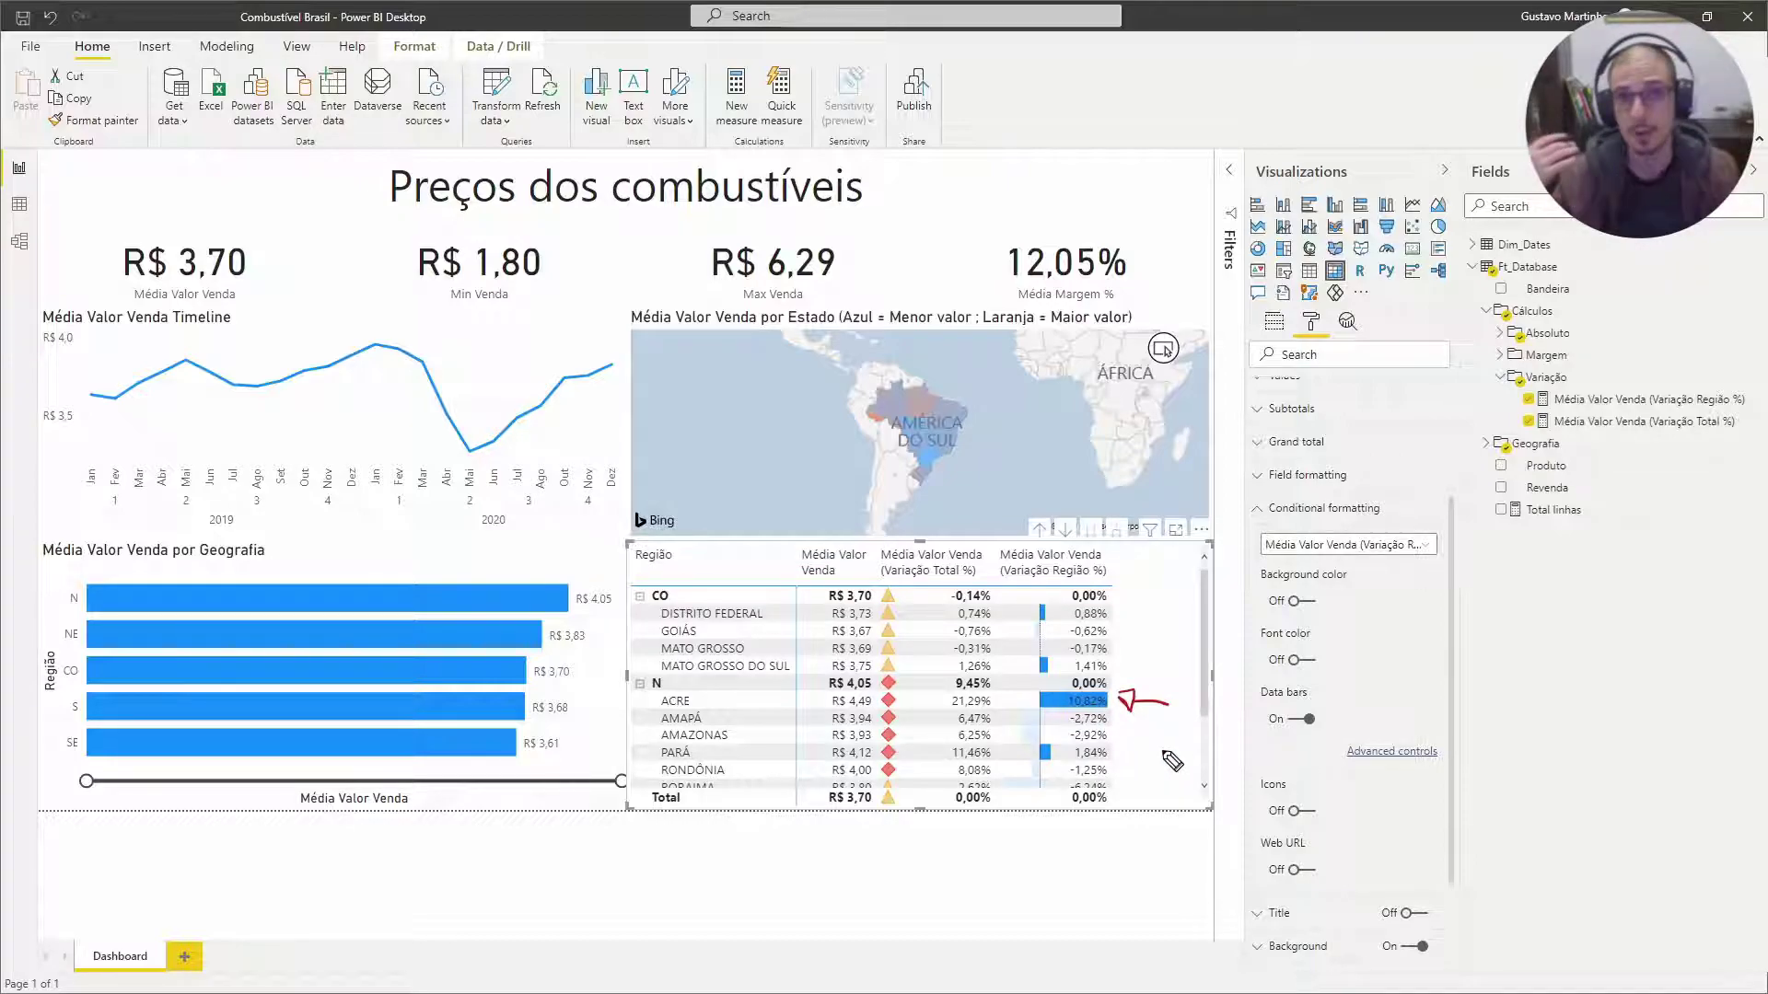
{"action": "mouse_move", "coordinate": [1035, 618]}
{"action": "left_mouse_down"}
{"action": "mouse_move", "coordinate": [1020, 615]}
{"action": "mouse_move", "coordinate": [1054, 663]}
{"action": "mouse_move", "coordinate": [1042, 690]}
{"action": "mouse_move", "coordinate": [1022, 676]}
{"action": "left_mouse_up"}
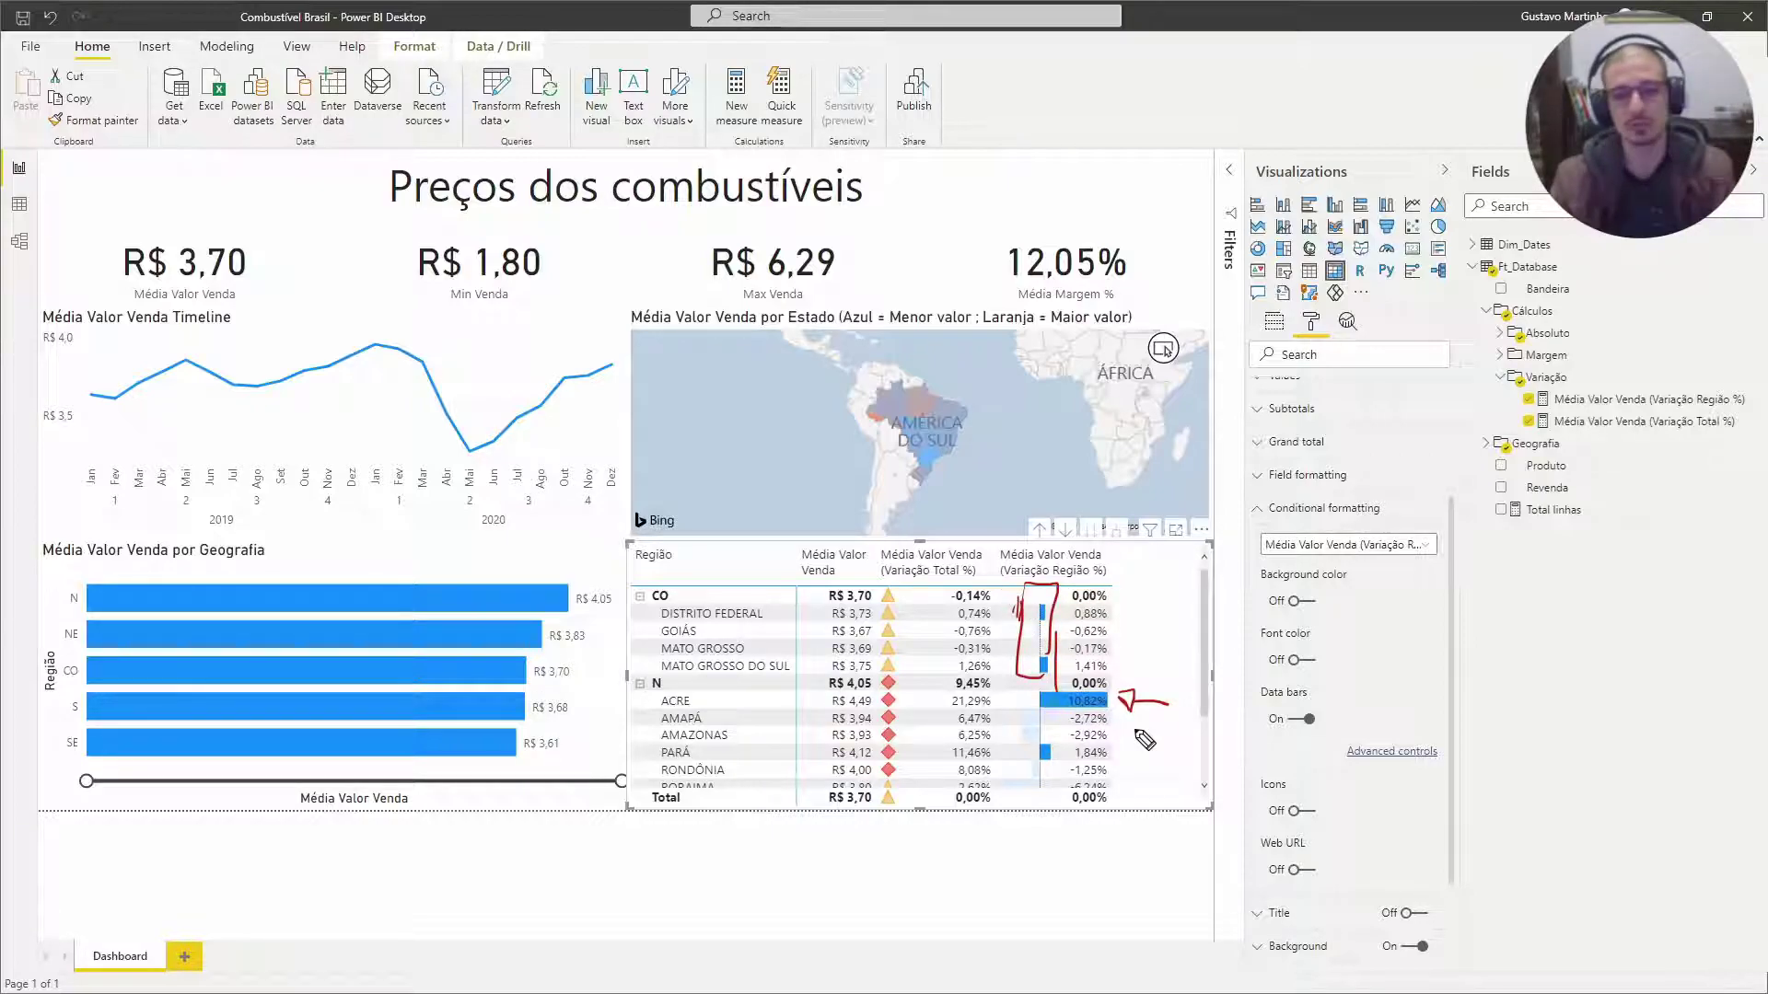
{"action": "key", "text": "Escape"}
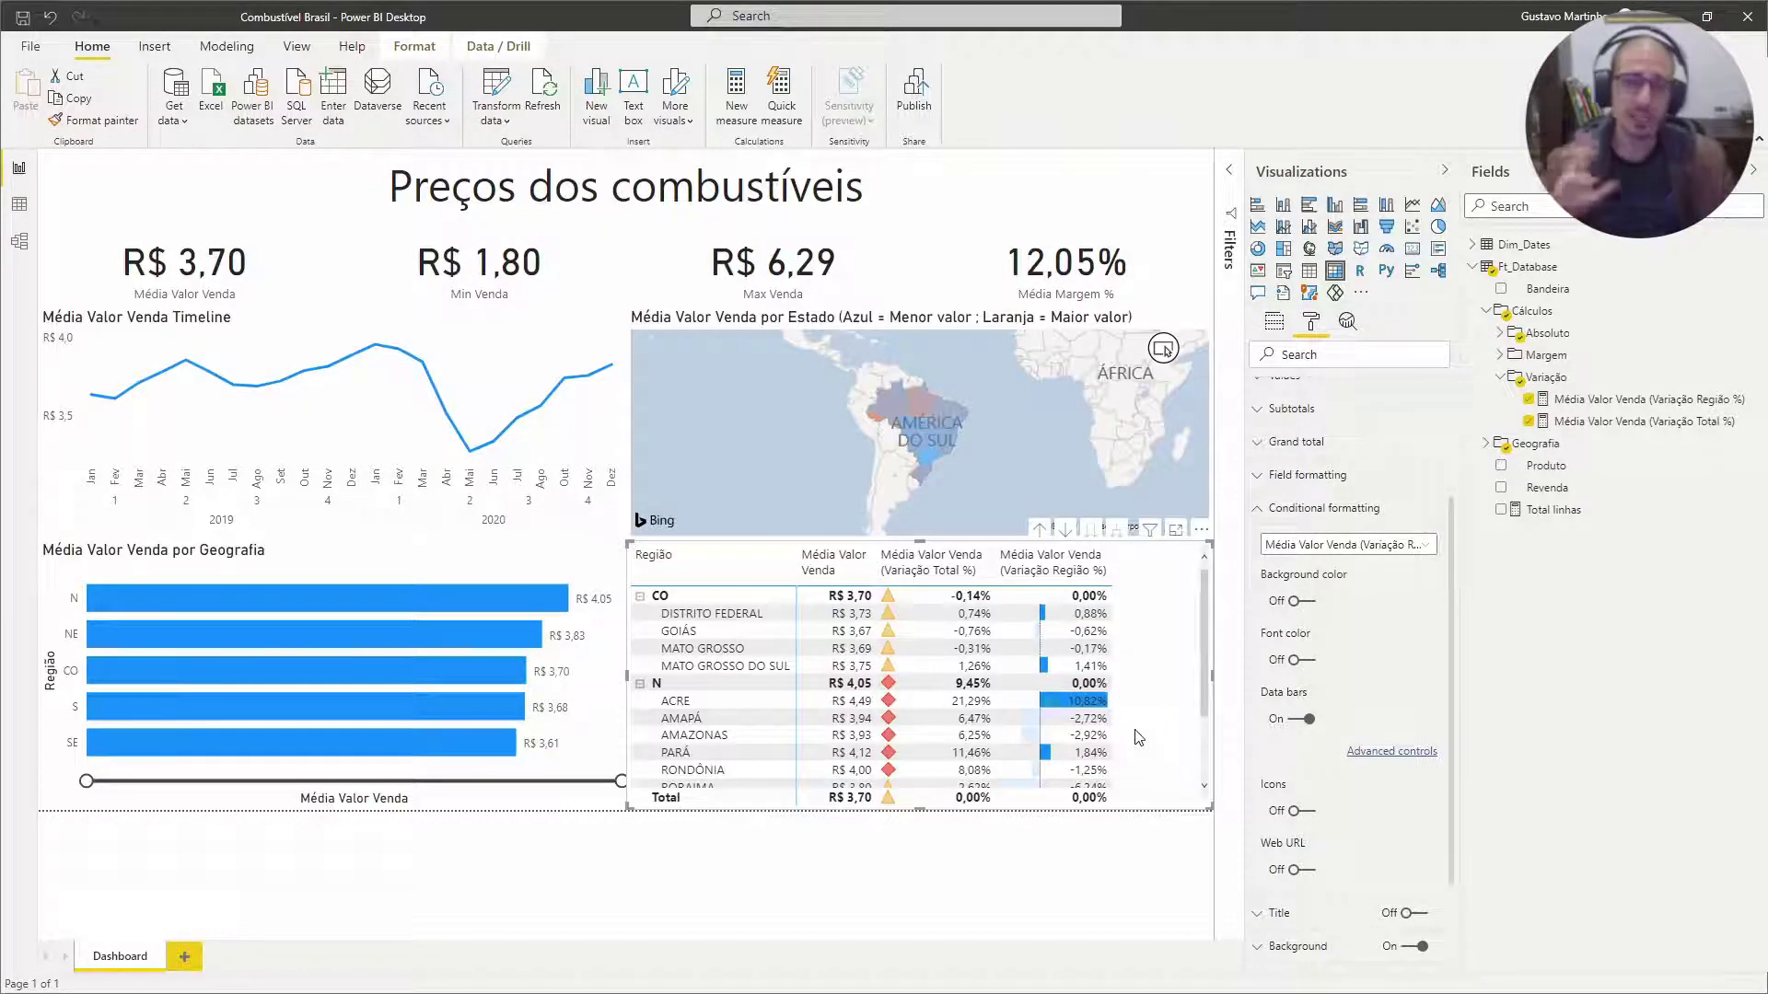
- Collapse CO and N, expand the NE region, and compare its states' icons and data bars
{"action": "left_click", "coordinate": [640, 683]}
{"action": "left_click", "coordinate": [641, 596]}
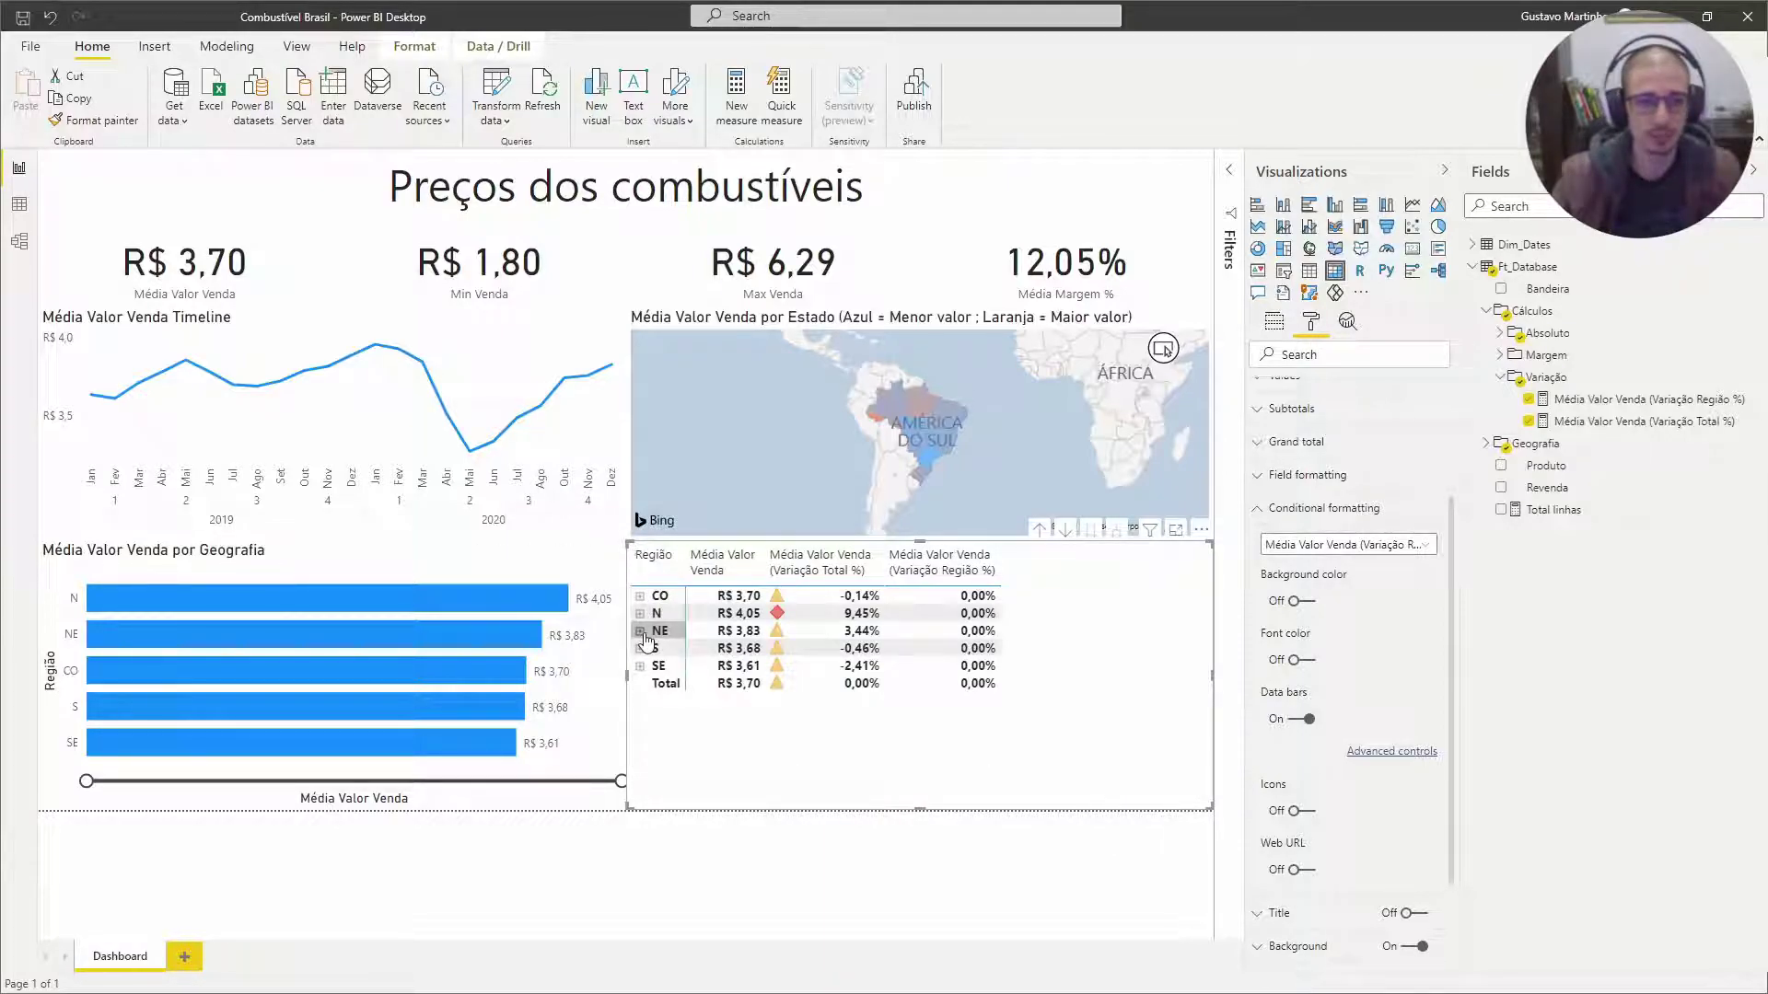
{"action": "left_click", "coordinate": [642, 631]}
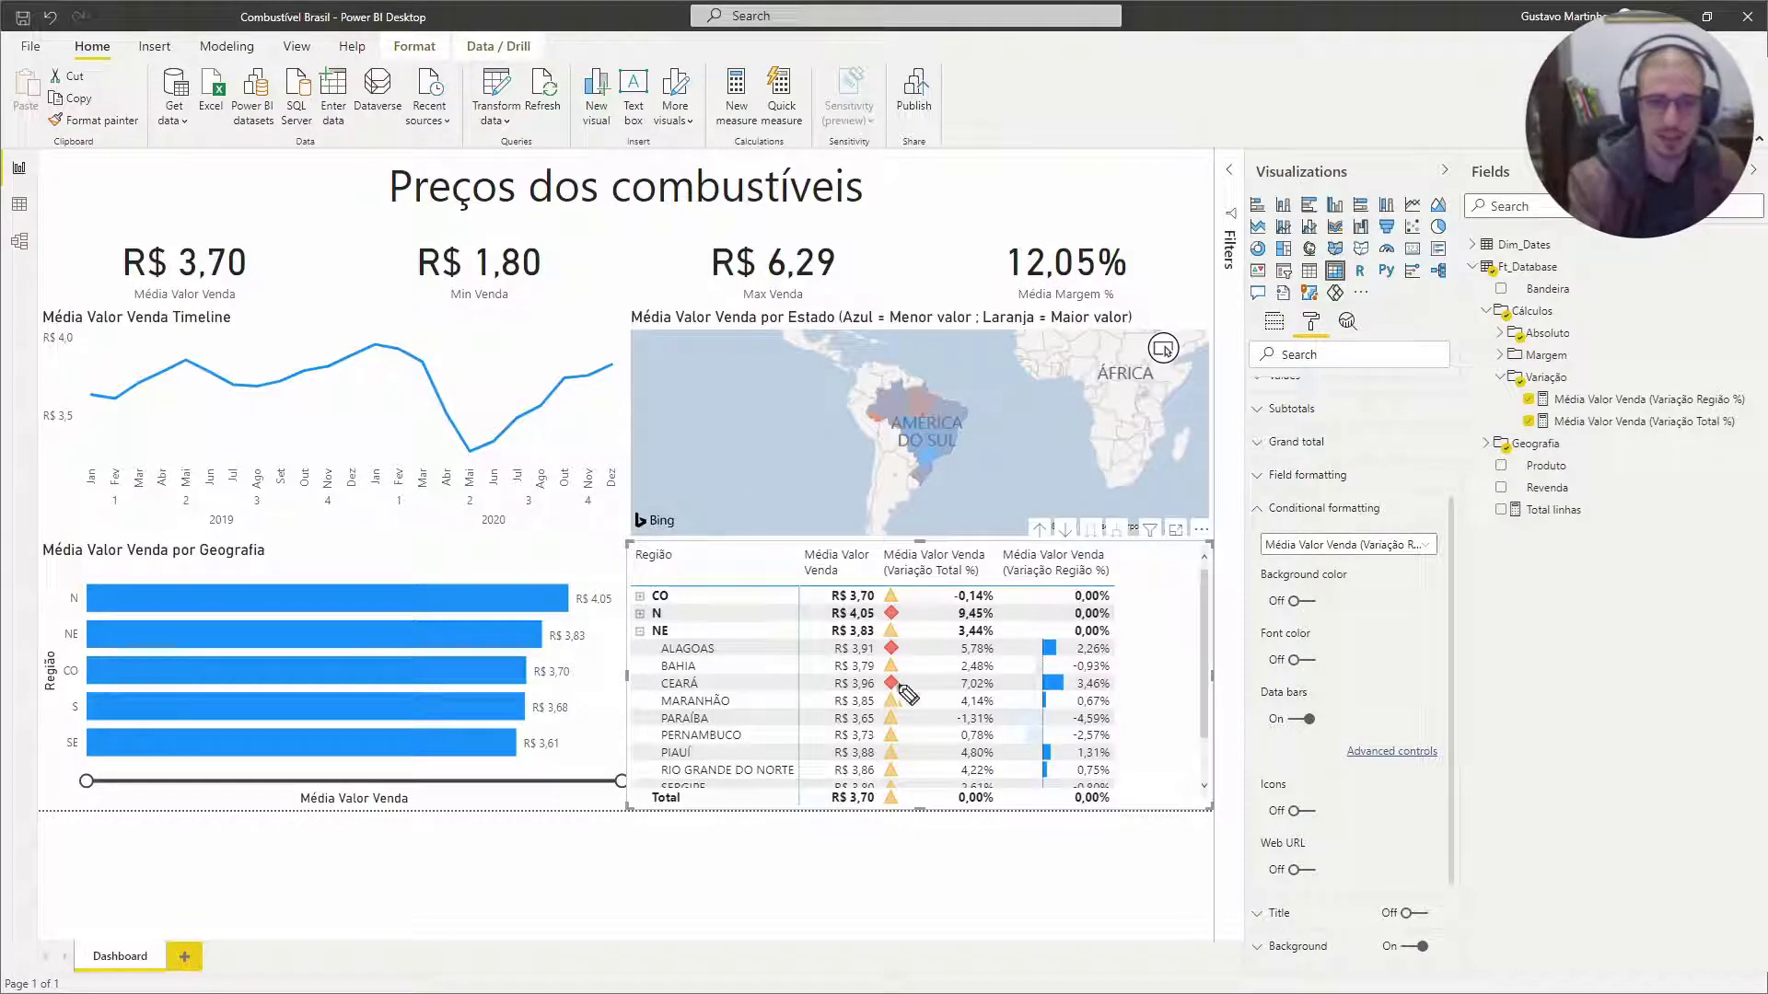
{"action": "left_click_drag", "start_coordinate": [894, 654], "coordinate": [881, 657]}
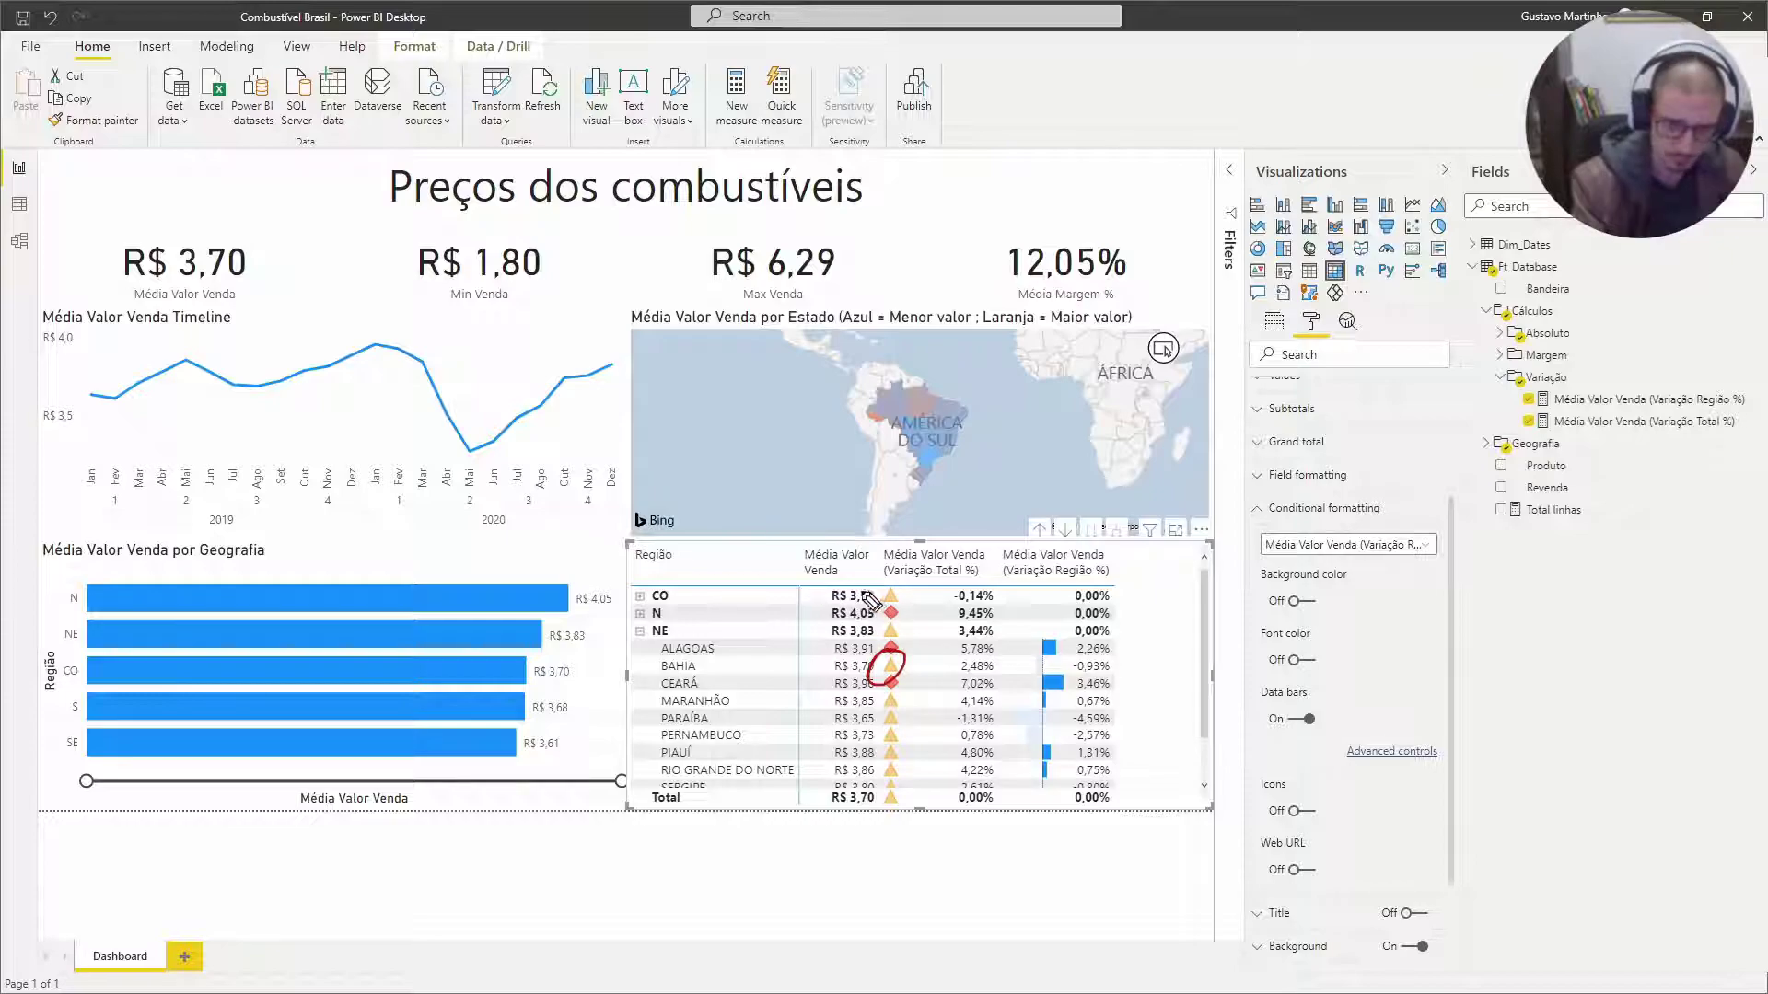
{"action": "left_click_drag", "start_coordinate": [876, 576], "coordinate": [881, 587]}
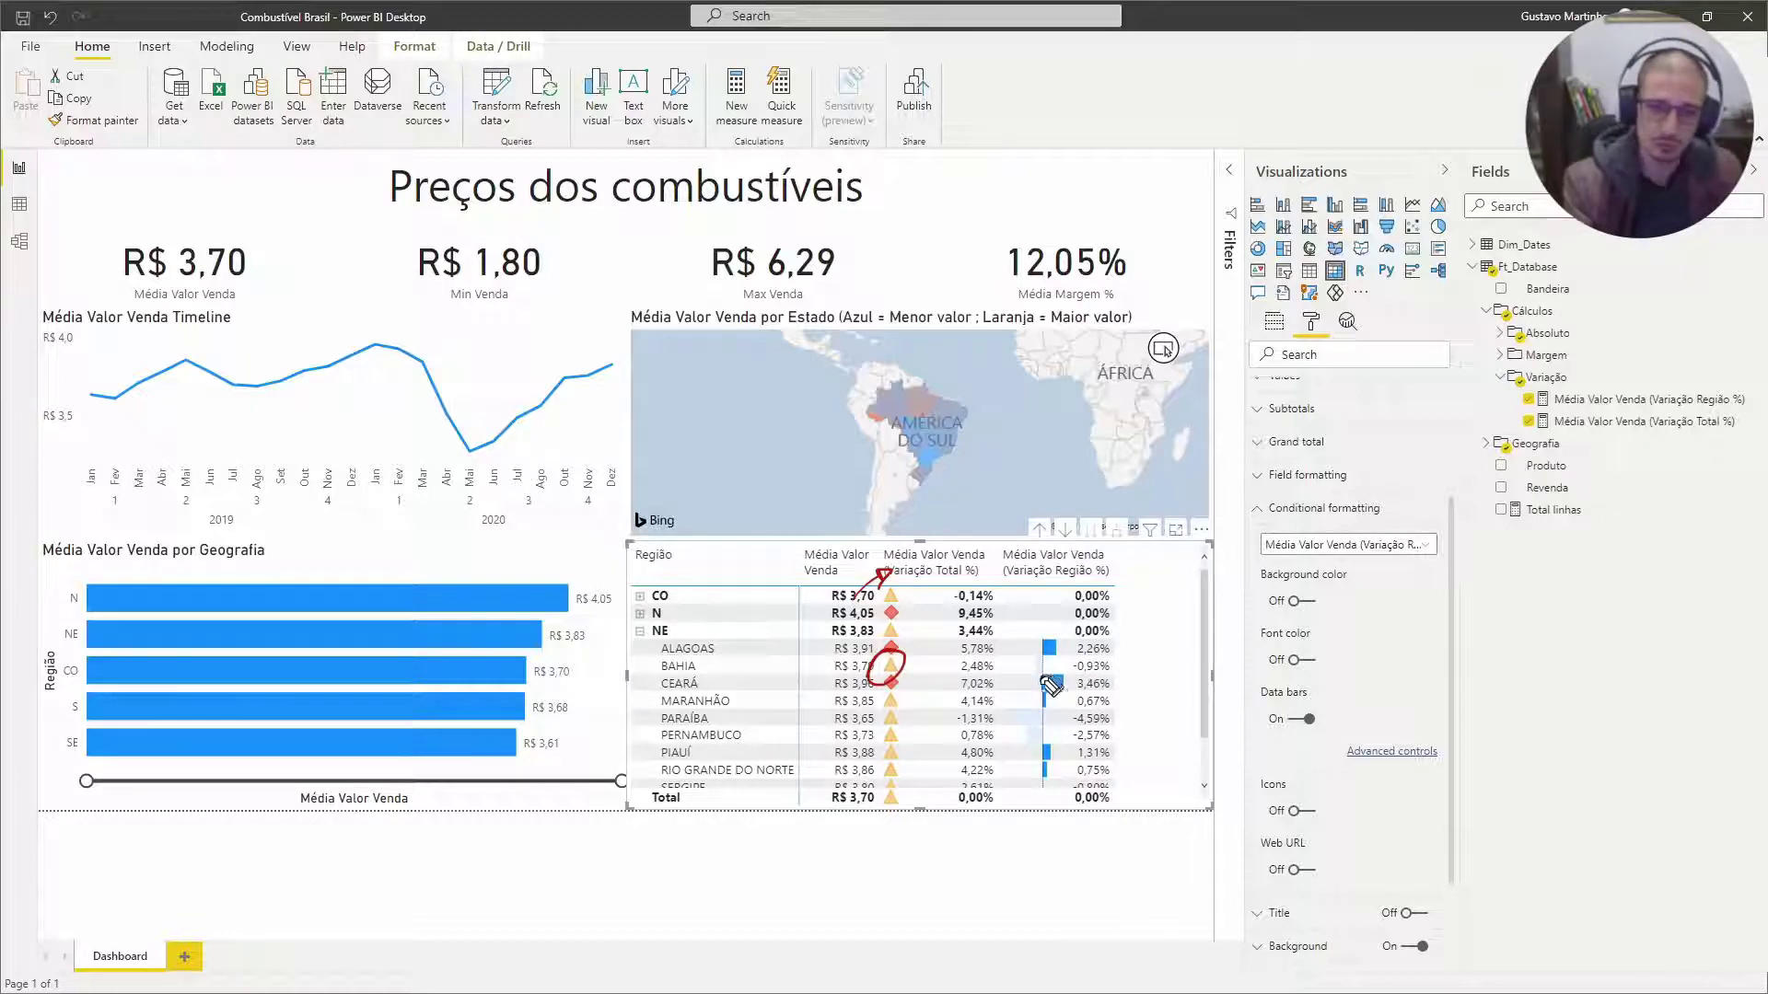
{"action": "left_click_drag", "start_coordinate": [1133, 685], "coordinate": [1181, 673]}
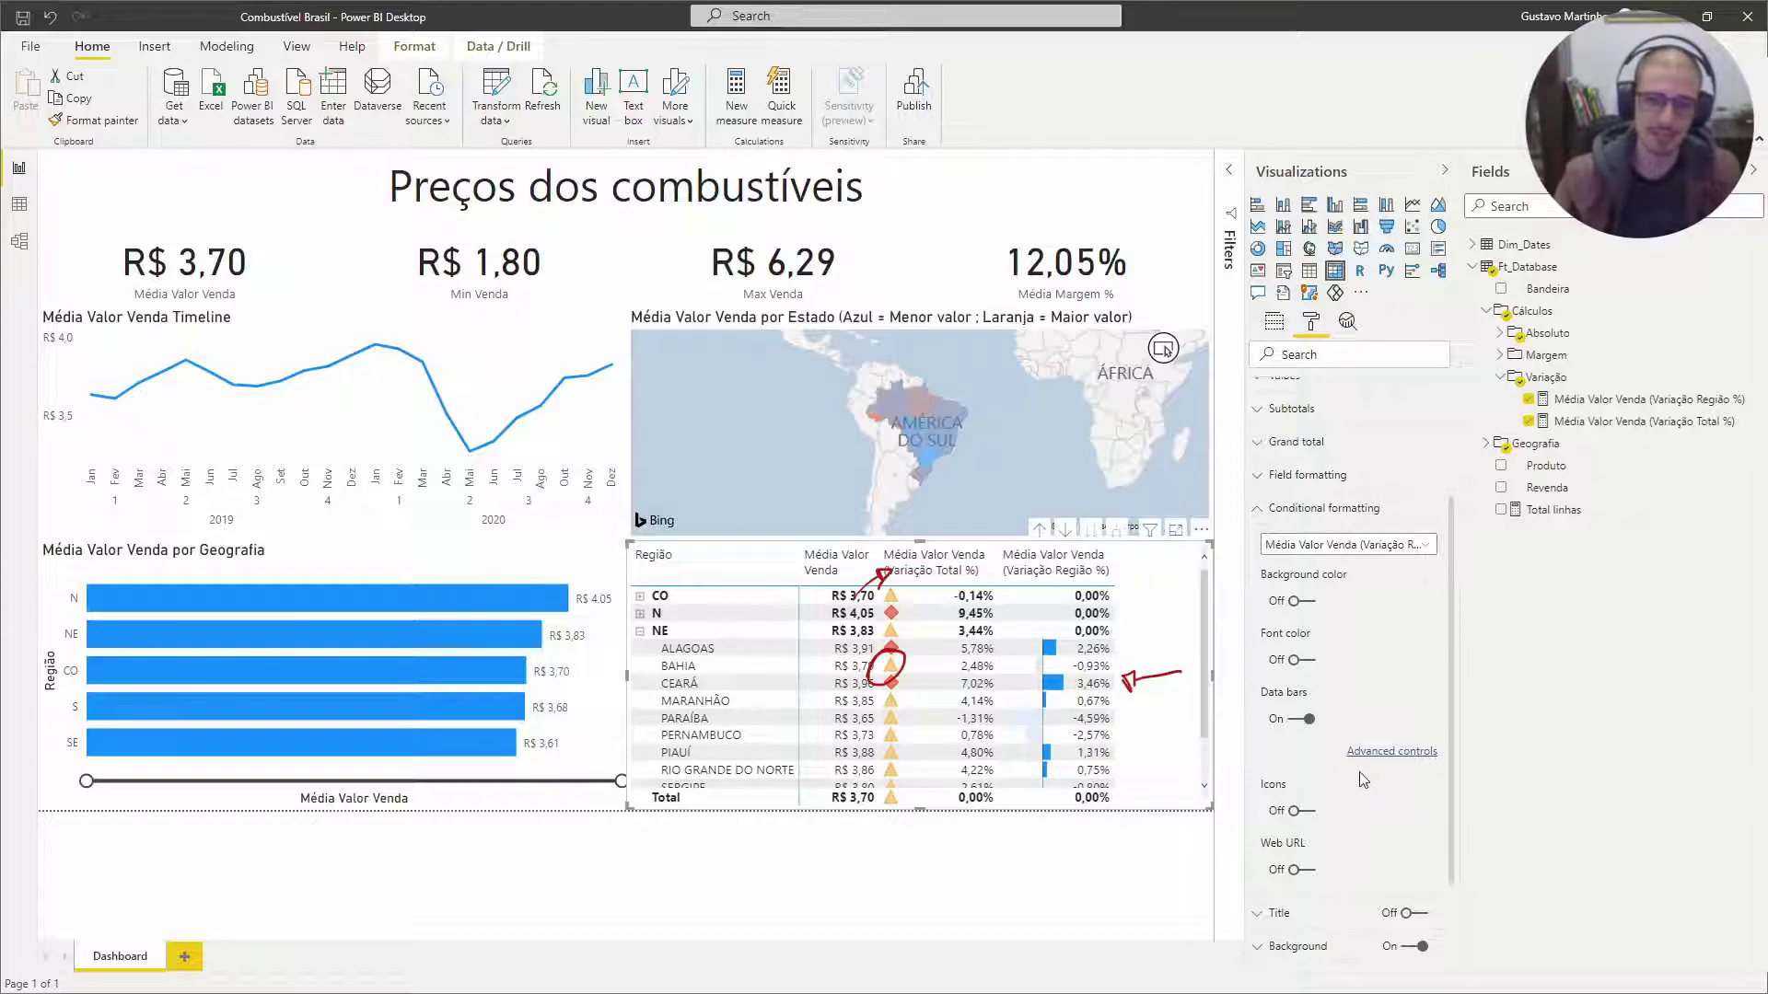
- Color the Média Valor Venda (Variação Região %) data bars orange for positive values and dark blue for negative ones
{"action": "left_click", "coordinate": [1386, 751]}
{"action": "left_click", "coordinate": [742, 514]}
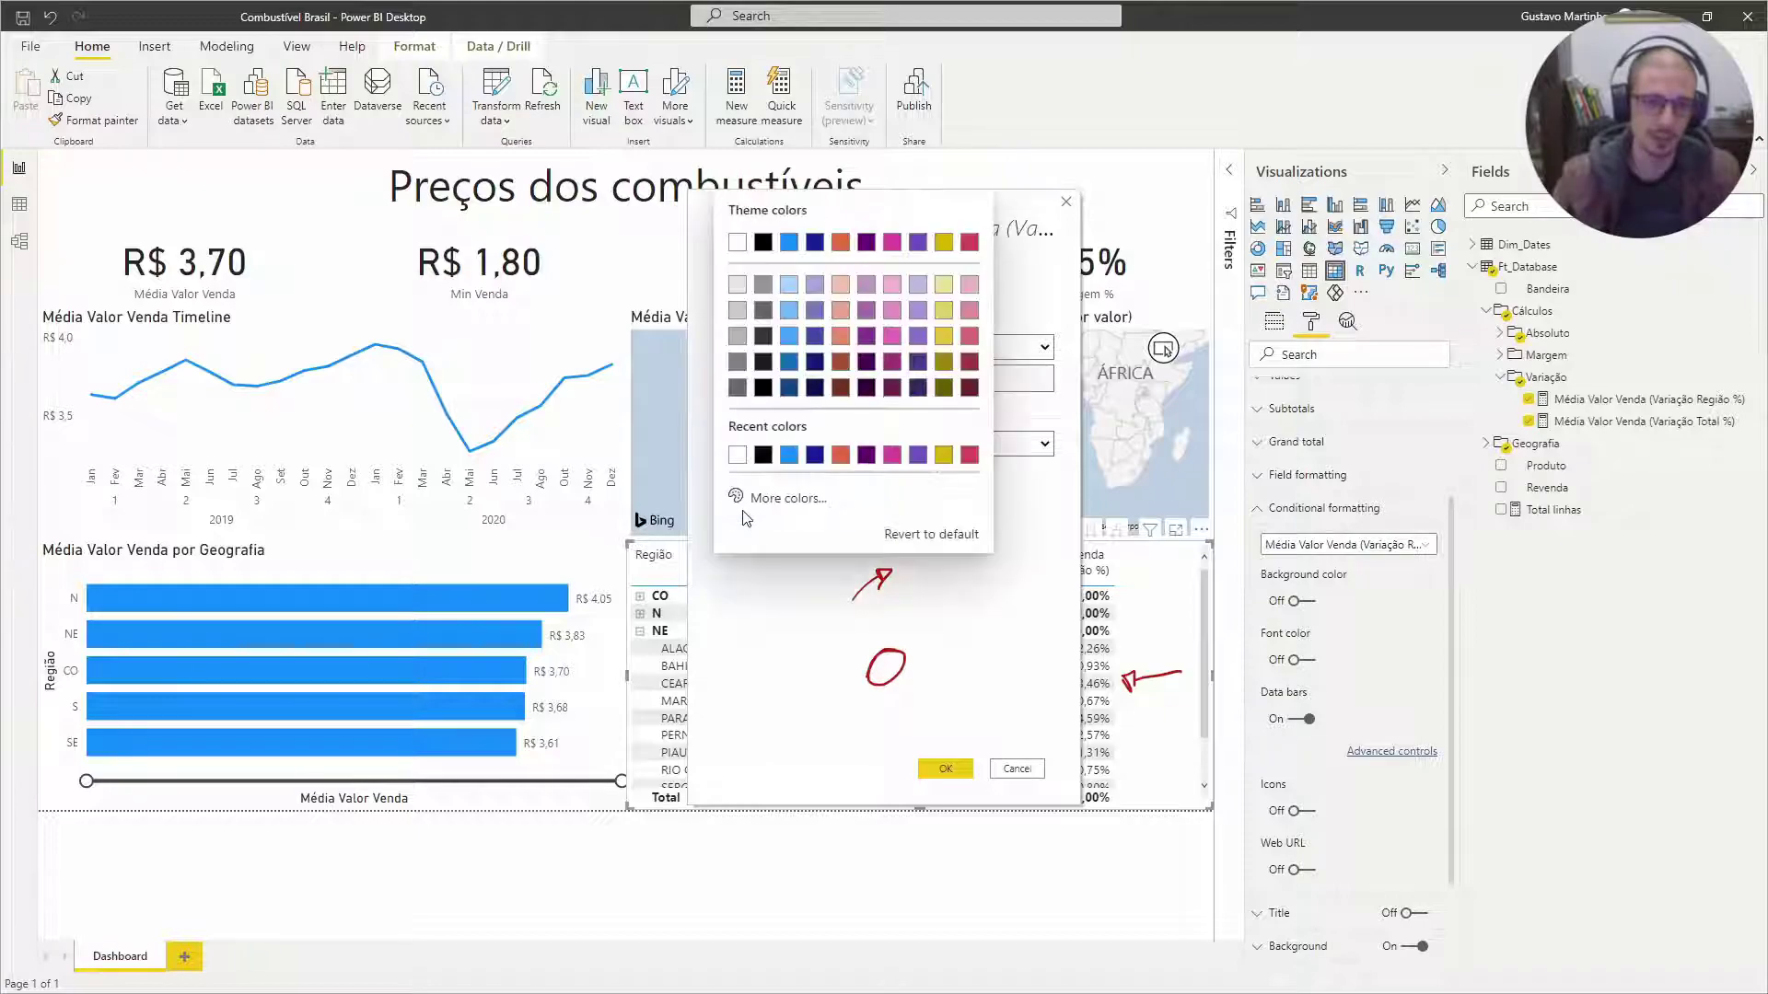
{"action": "left_click", "coordinate": [802, 648]}
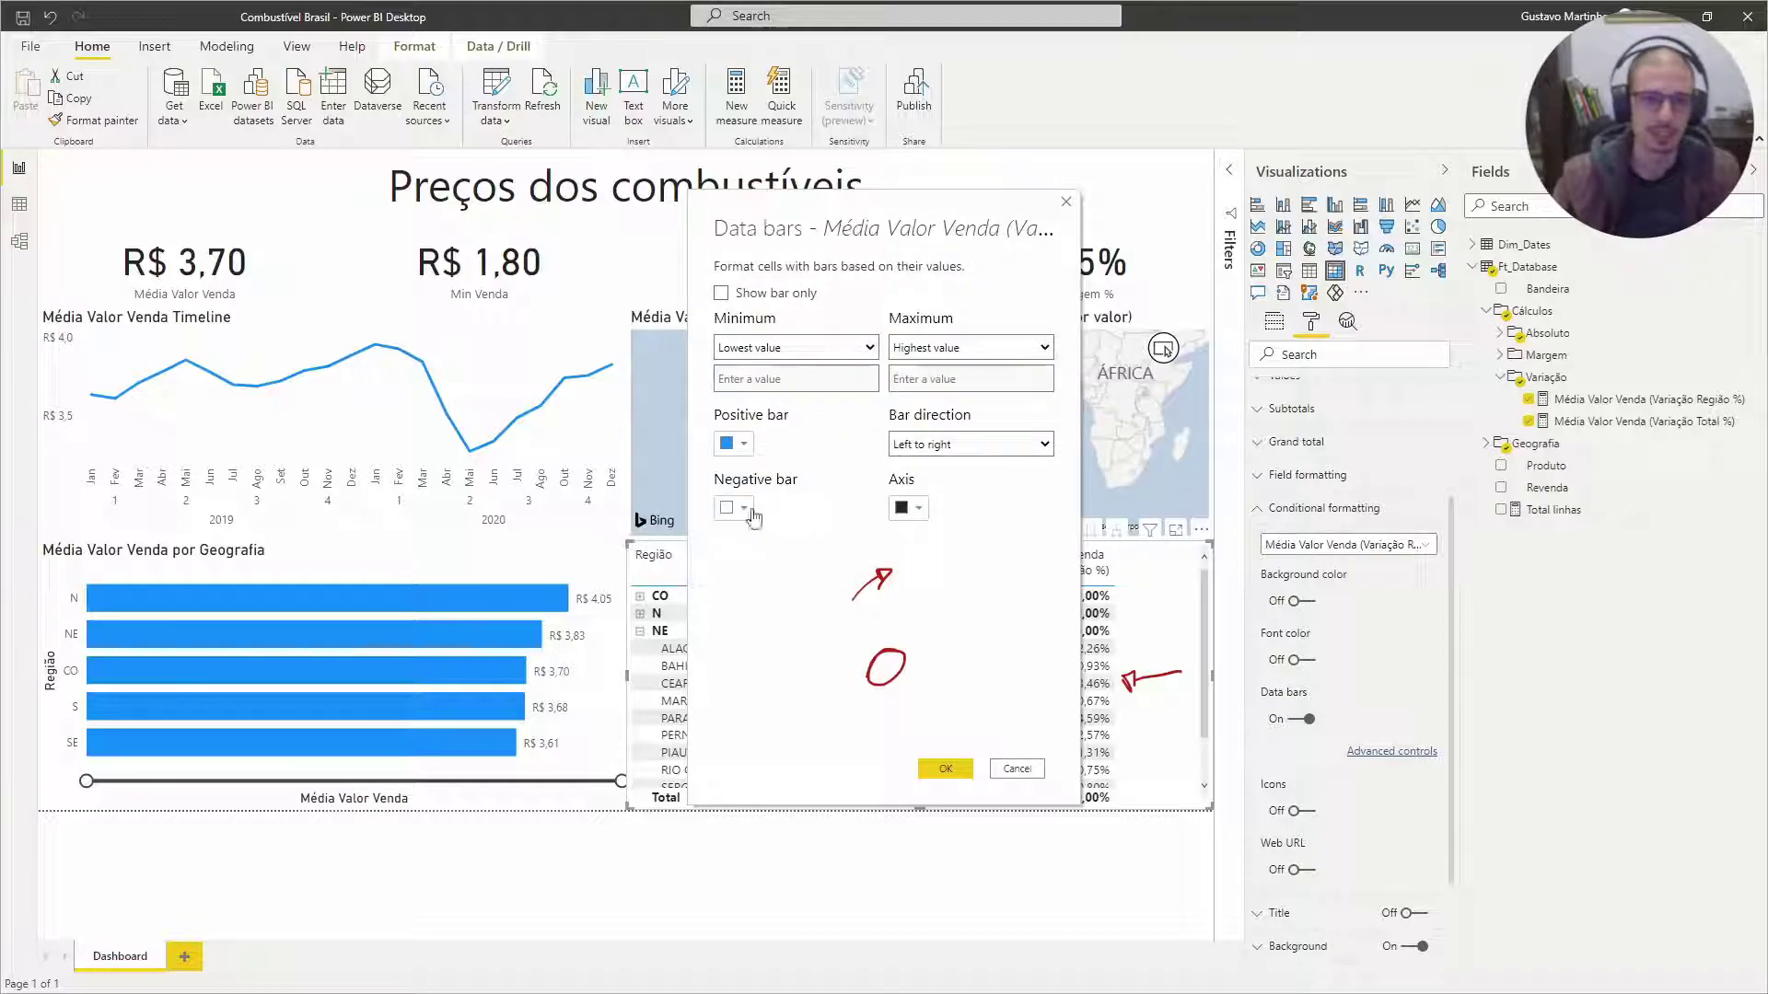
{"action": "left_click", "coordinate": [742, 449]}
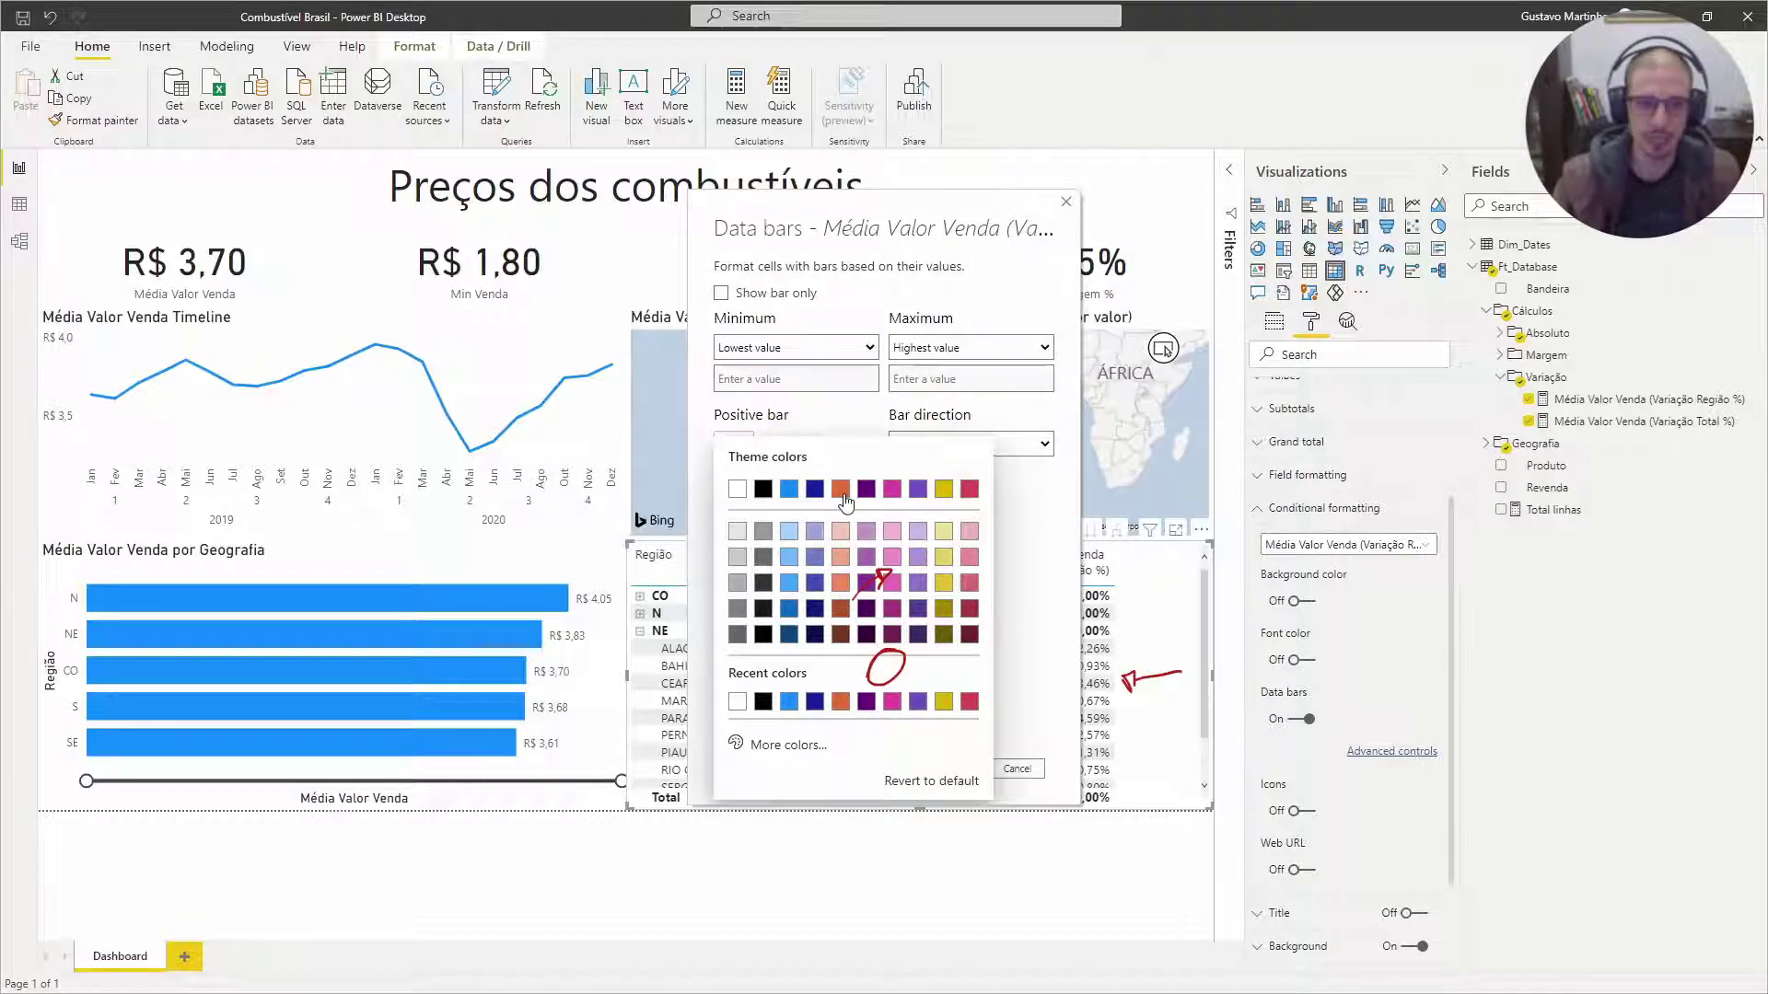
{"action": "left_click", "coordinate": [839, 502]}
{"action": "left_click", "coordinate": [751, 509]}
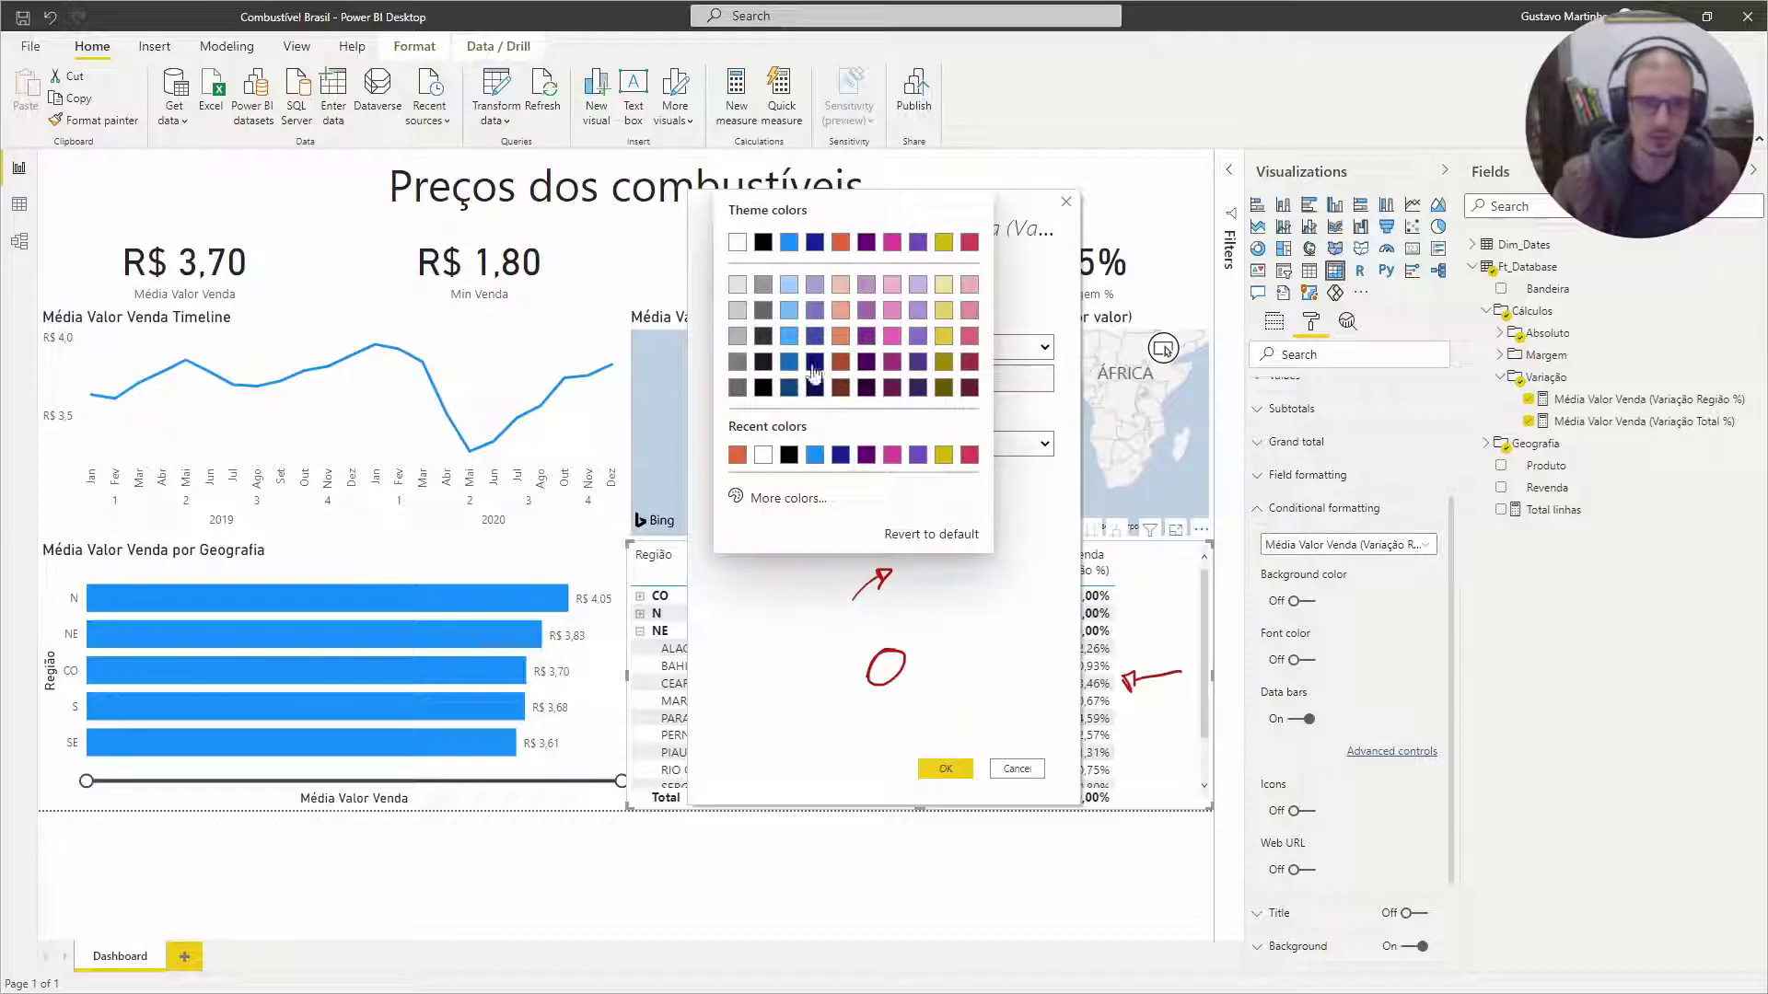
{"action": "left_click", "coordinate": [814, 243]}
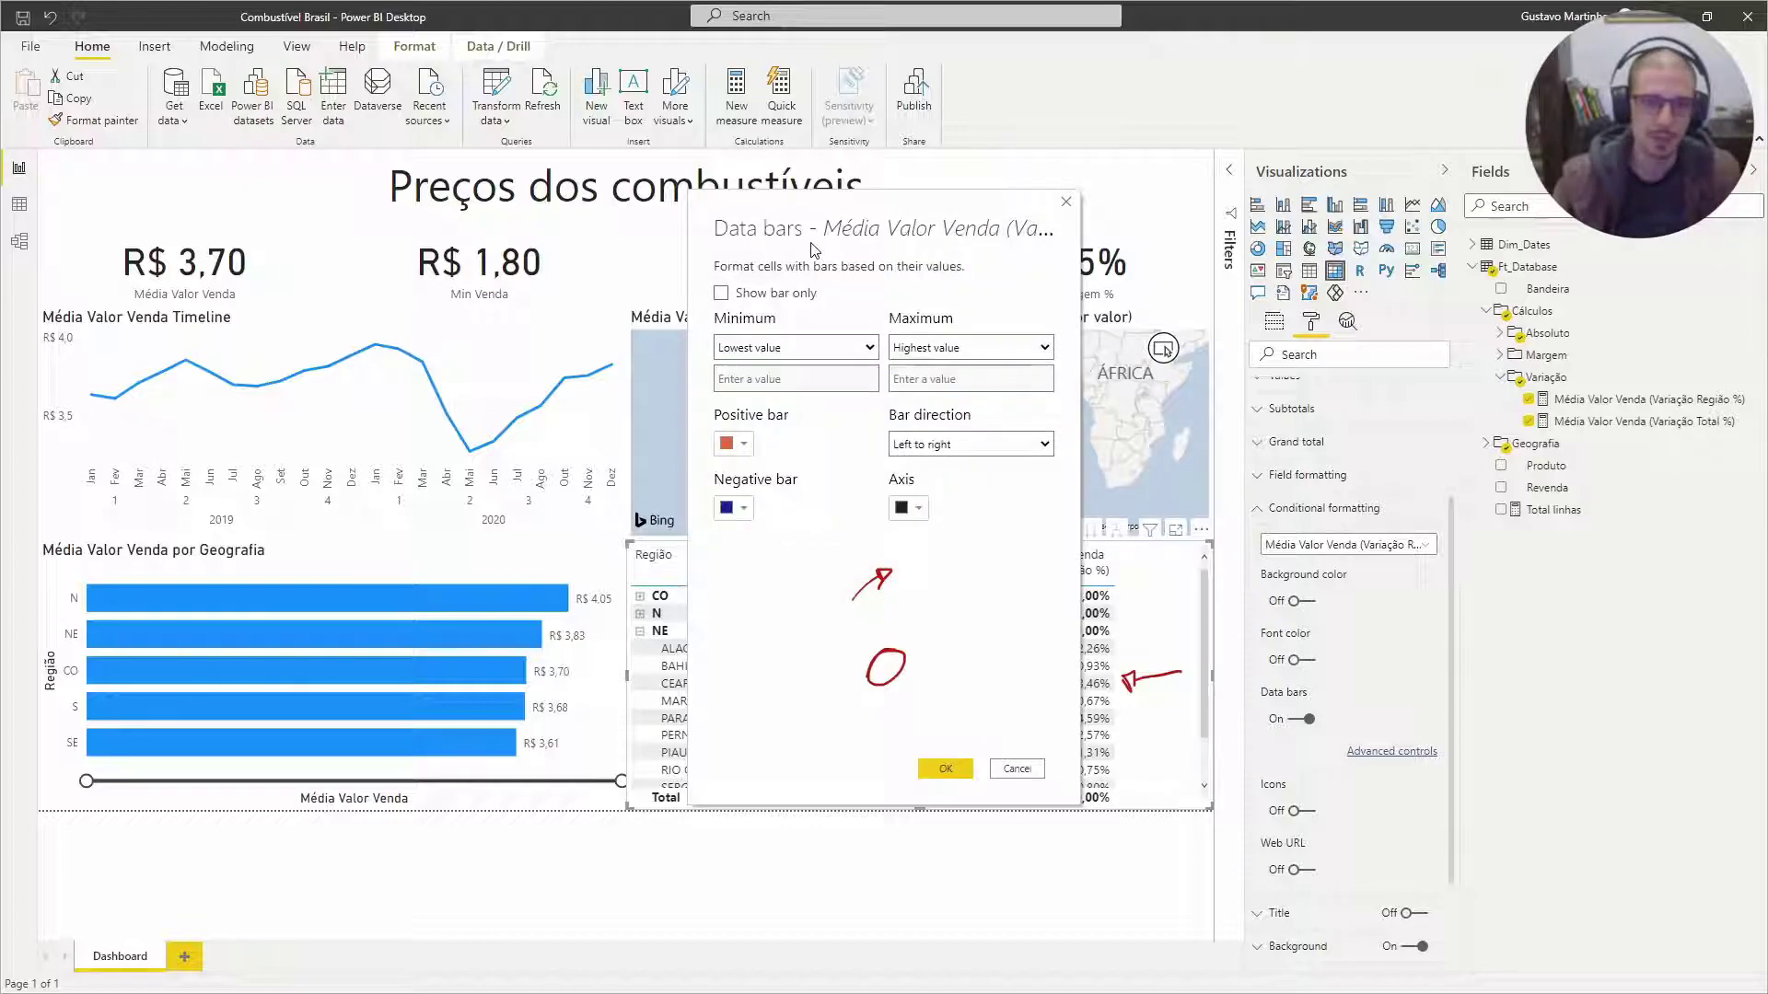
{"action": "left_click", "coordinate": [946, 770]}
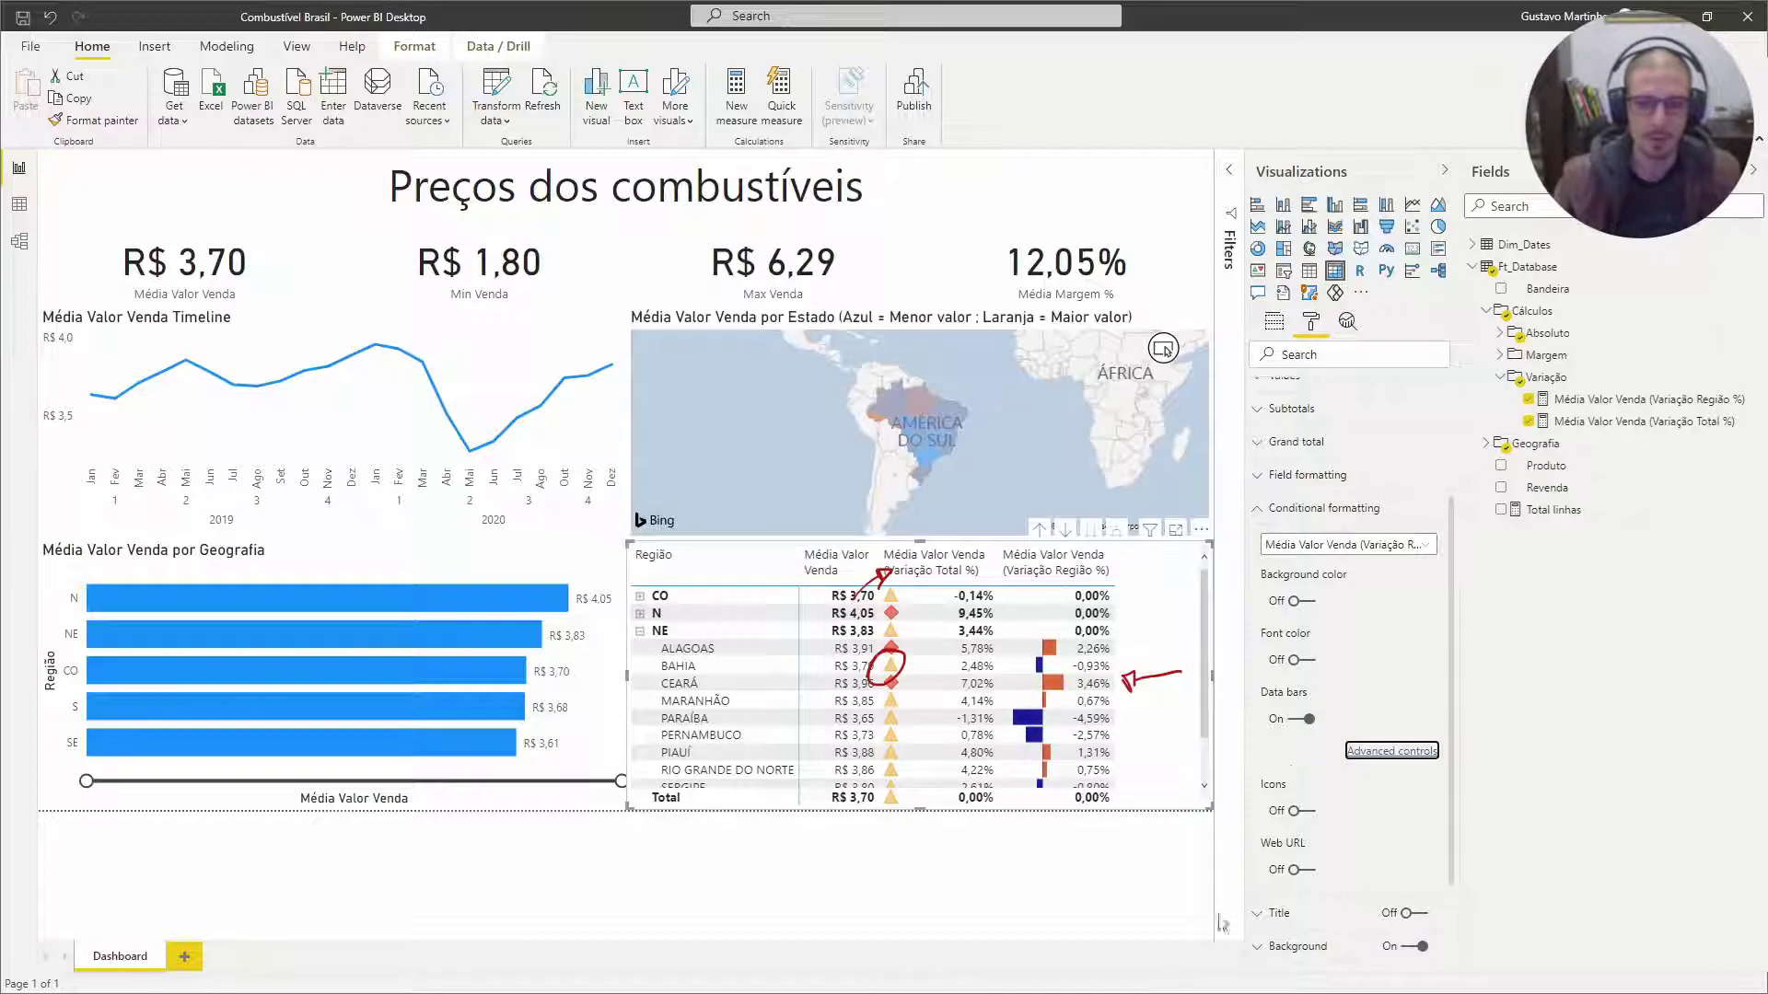
- Deselect the matrix and collapse the Visualizations and Fields panes to enlarge the report page
{"action": "left_click", "coordinate": [1213, 860]}
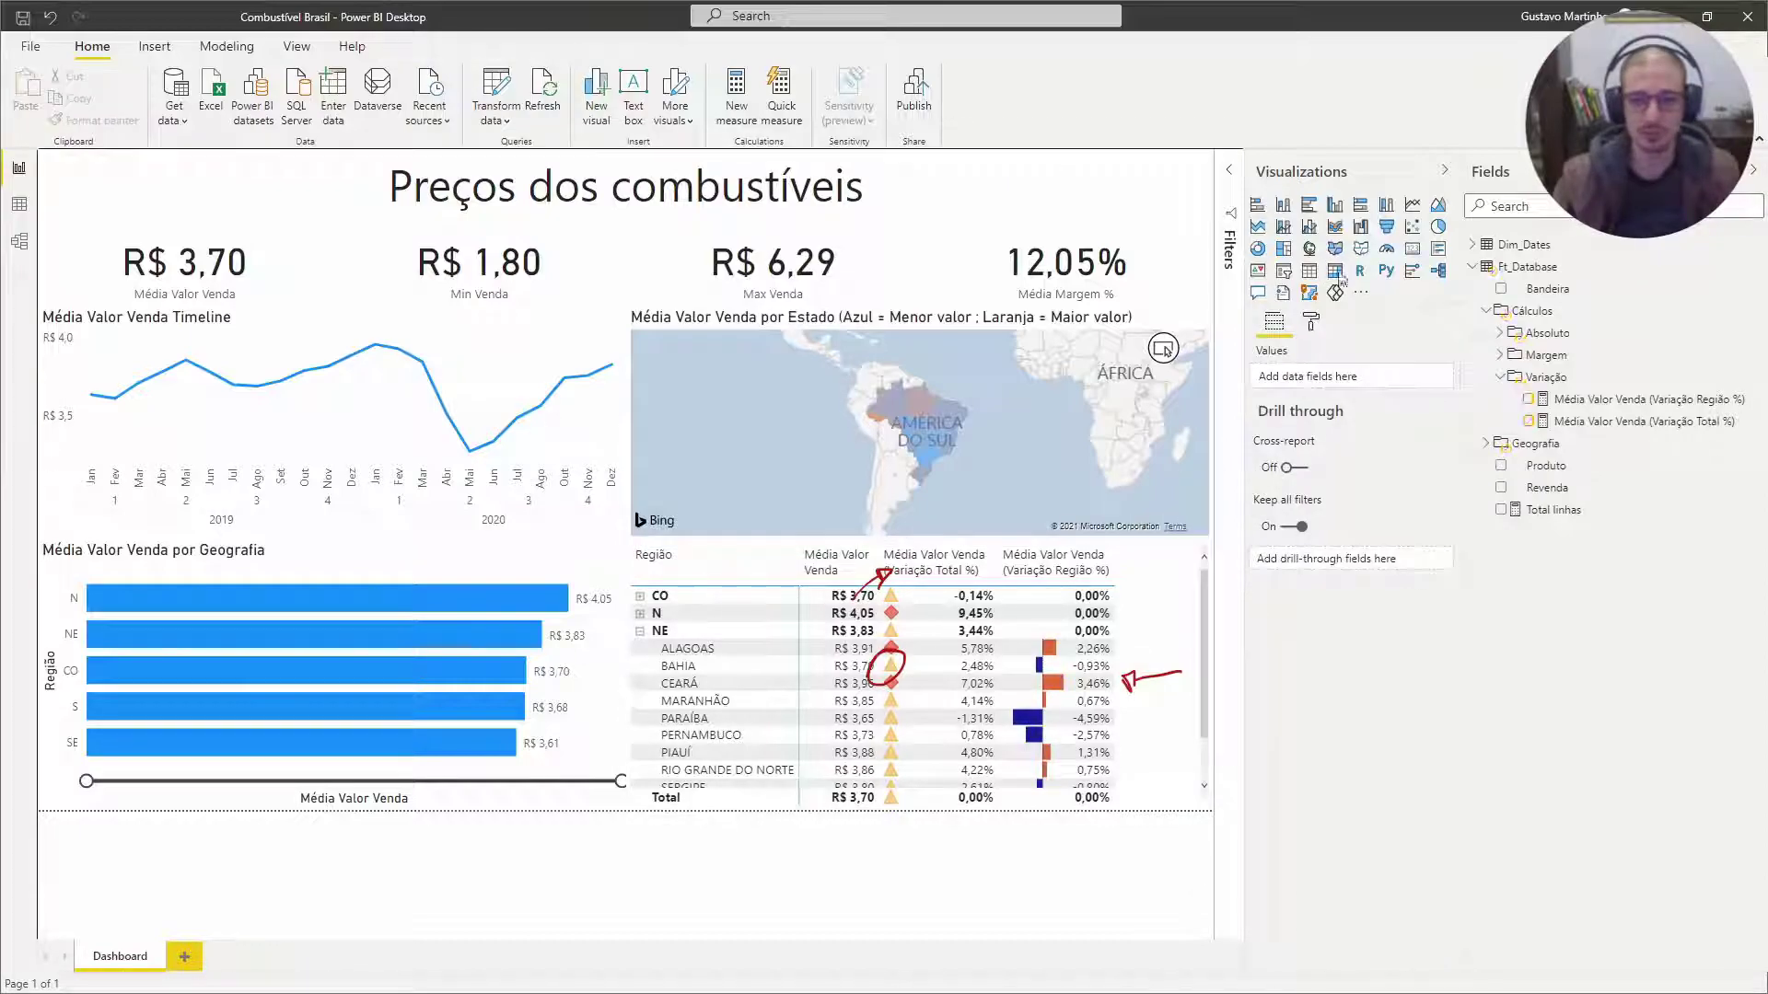
{"action": "left_click", "coordinate": [1445, 170]}
{"action": "left_click", "coordinate": [1530, 175]}
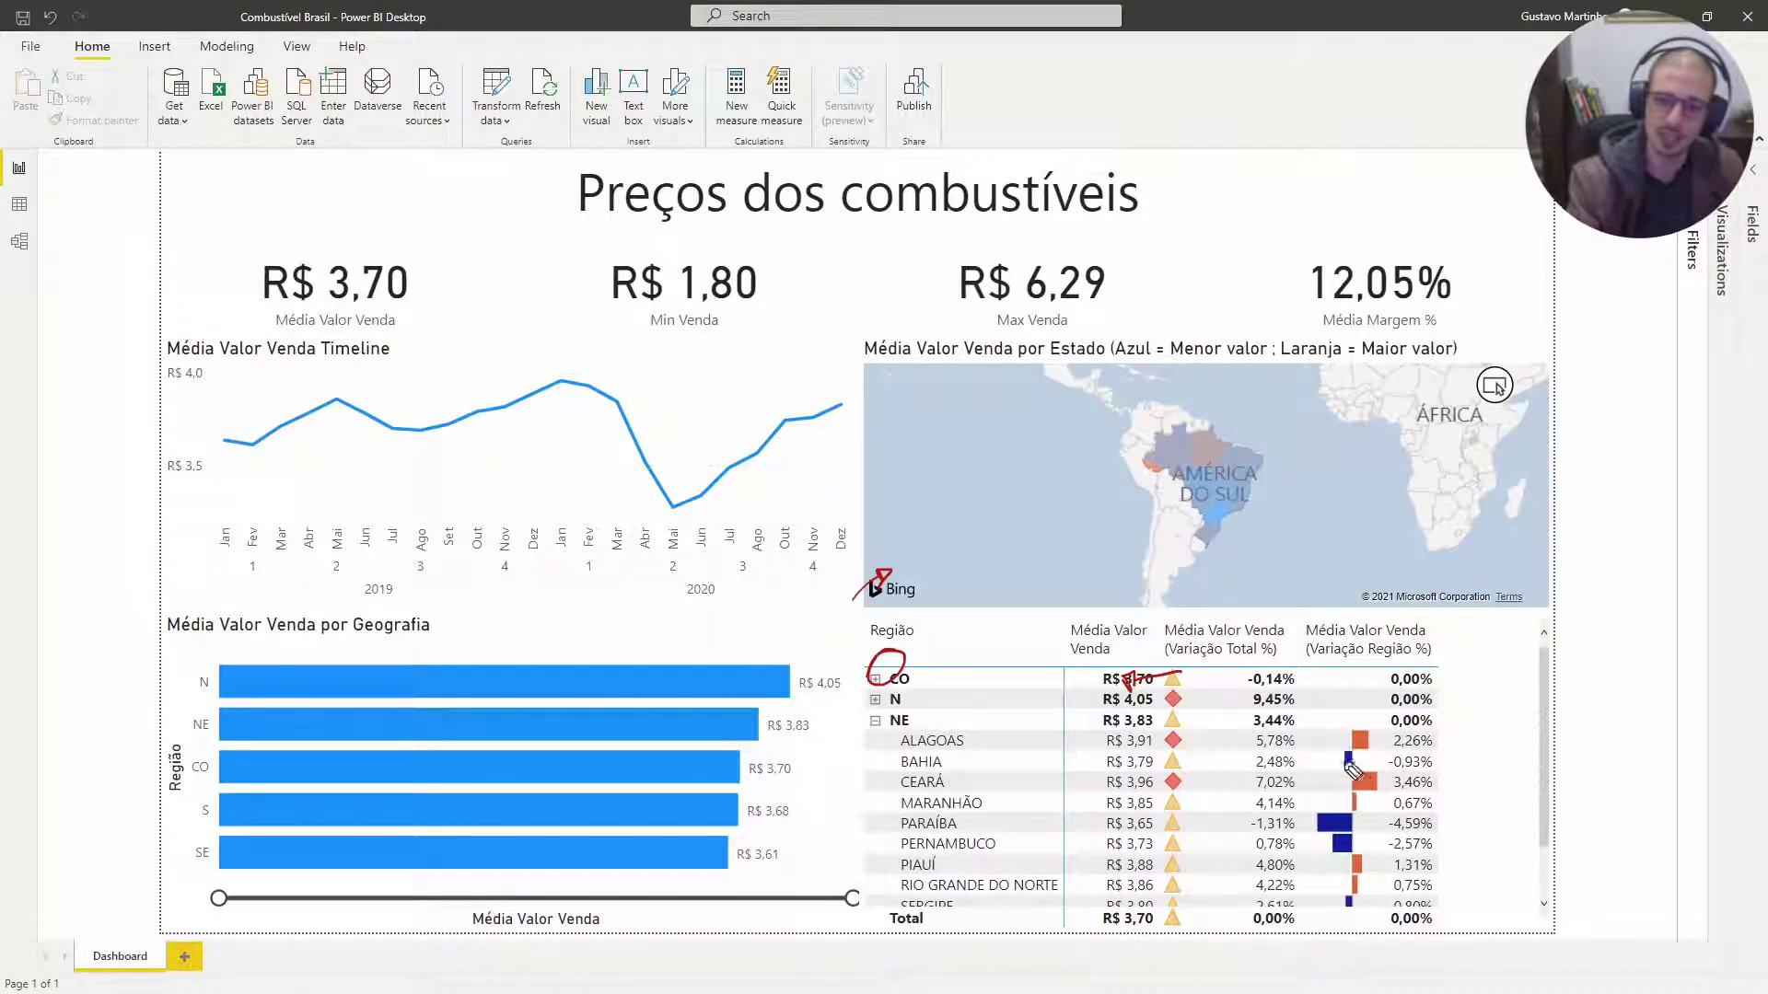
- Examine the recolored regional variation bars for the states of the NE region
{"action": "left_click_drag", "start_coordinate": [1326, 765], "coordinate": [1334, 755]}
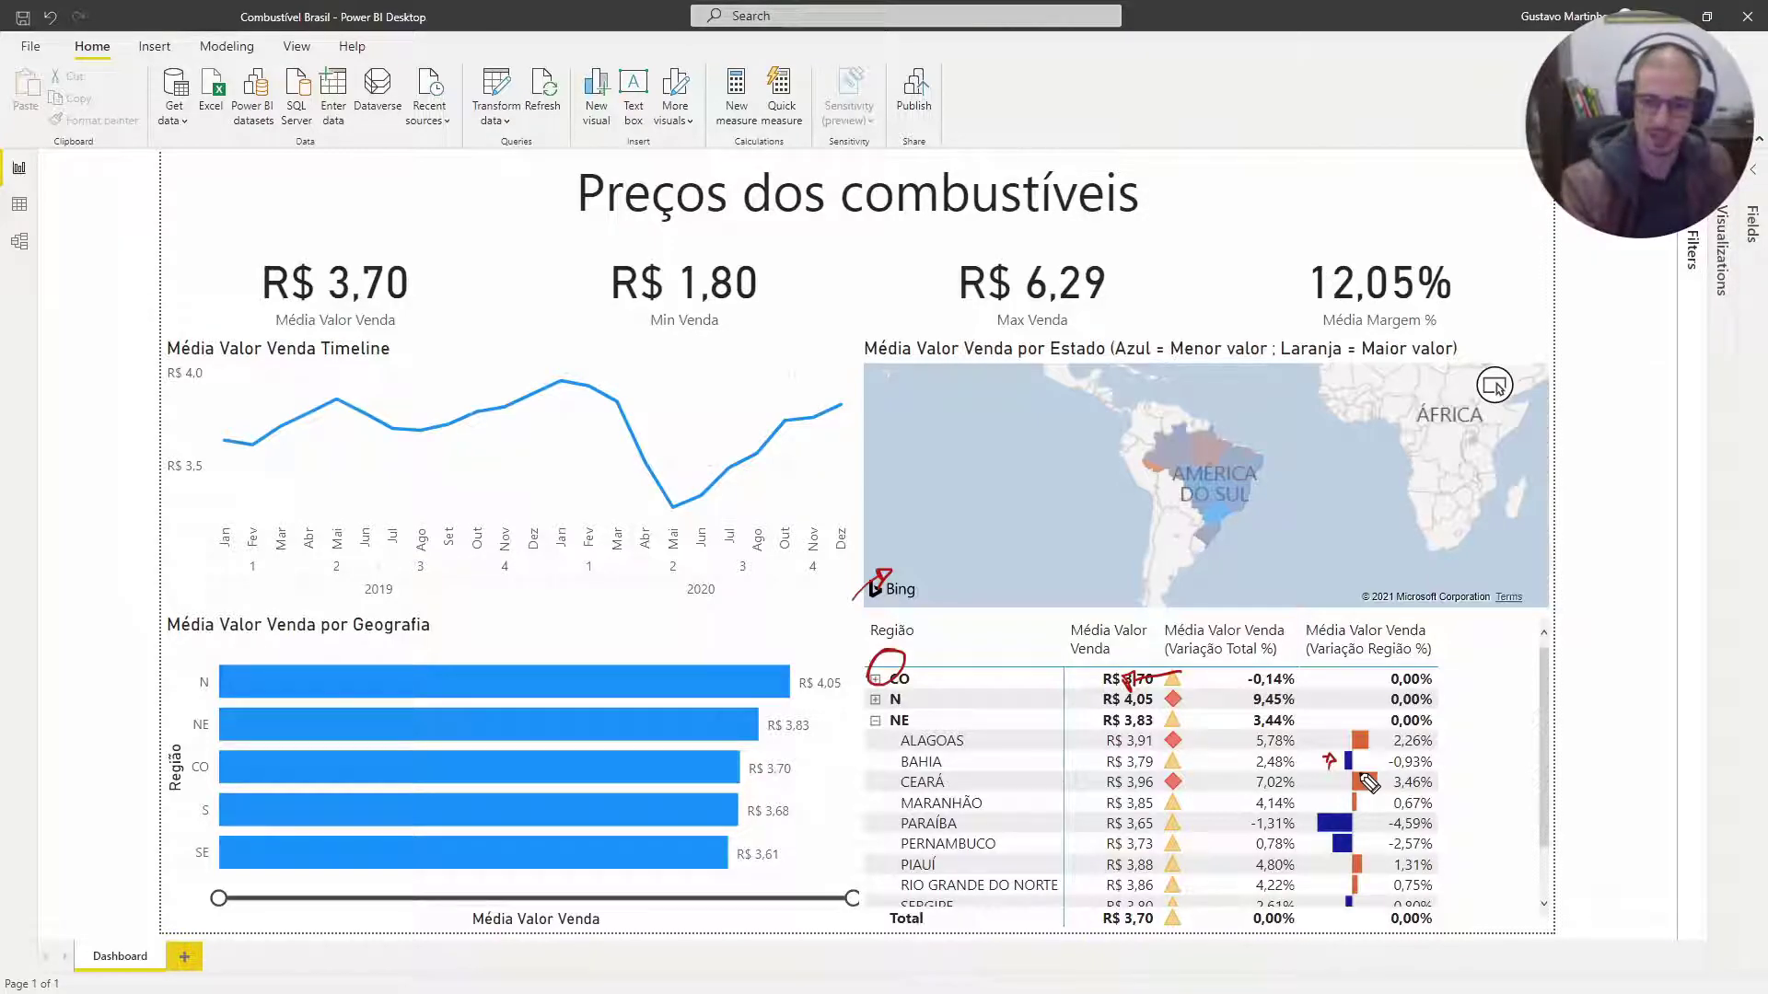
{"action": "left_click", "coordinate": [1328, 760]}
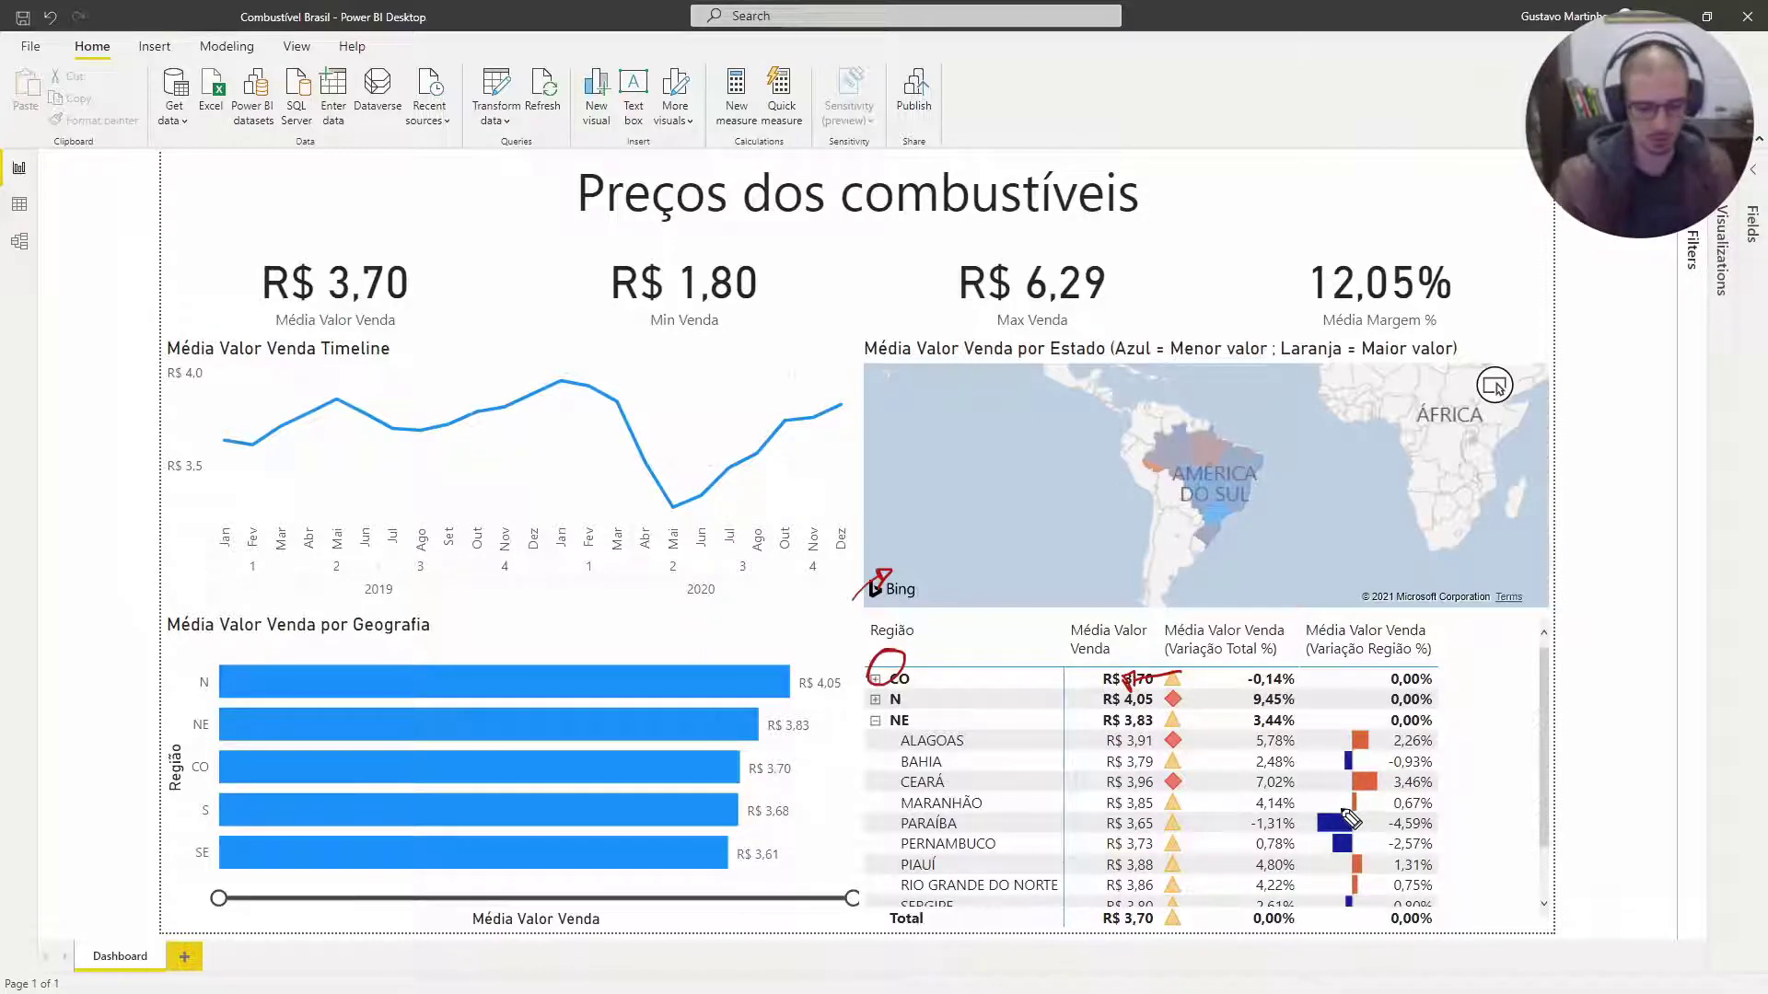
{"action": "key", "text": "Escape"}
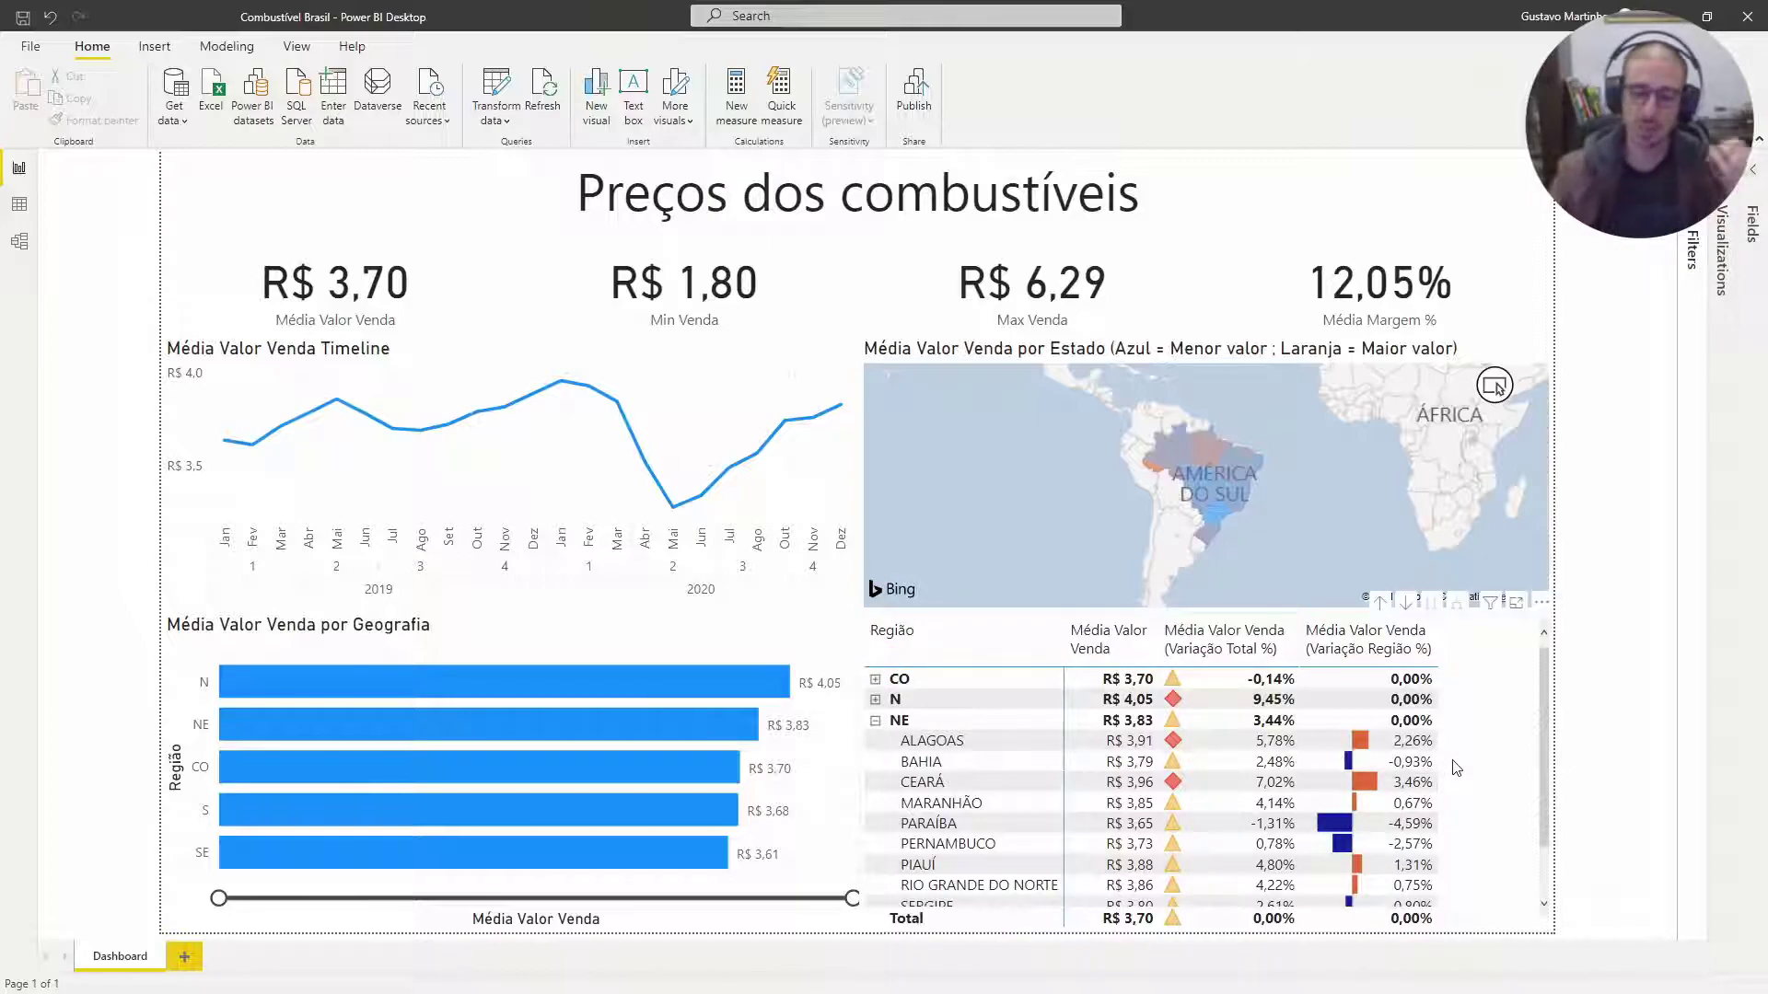
{"action": "scroll", "coordinate": [1486, 758], "scroll_direction": "down", "scroll_amount": 1}
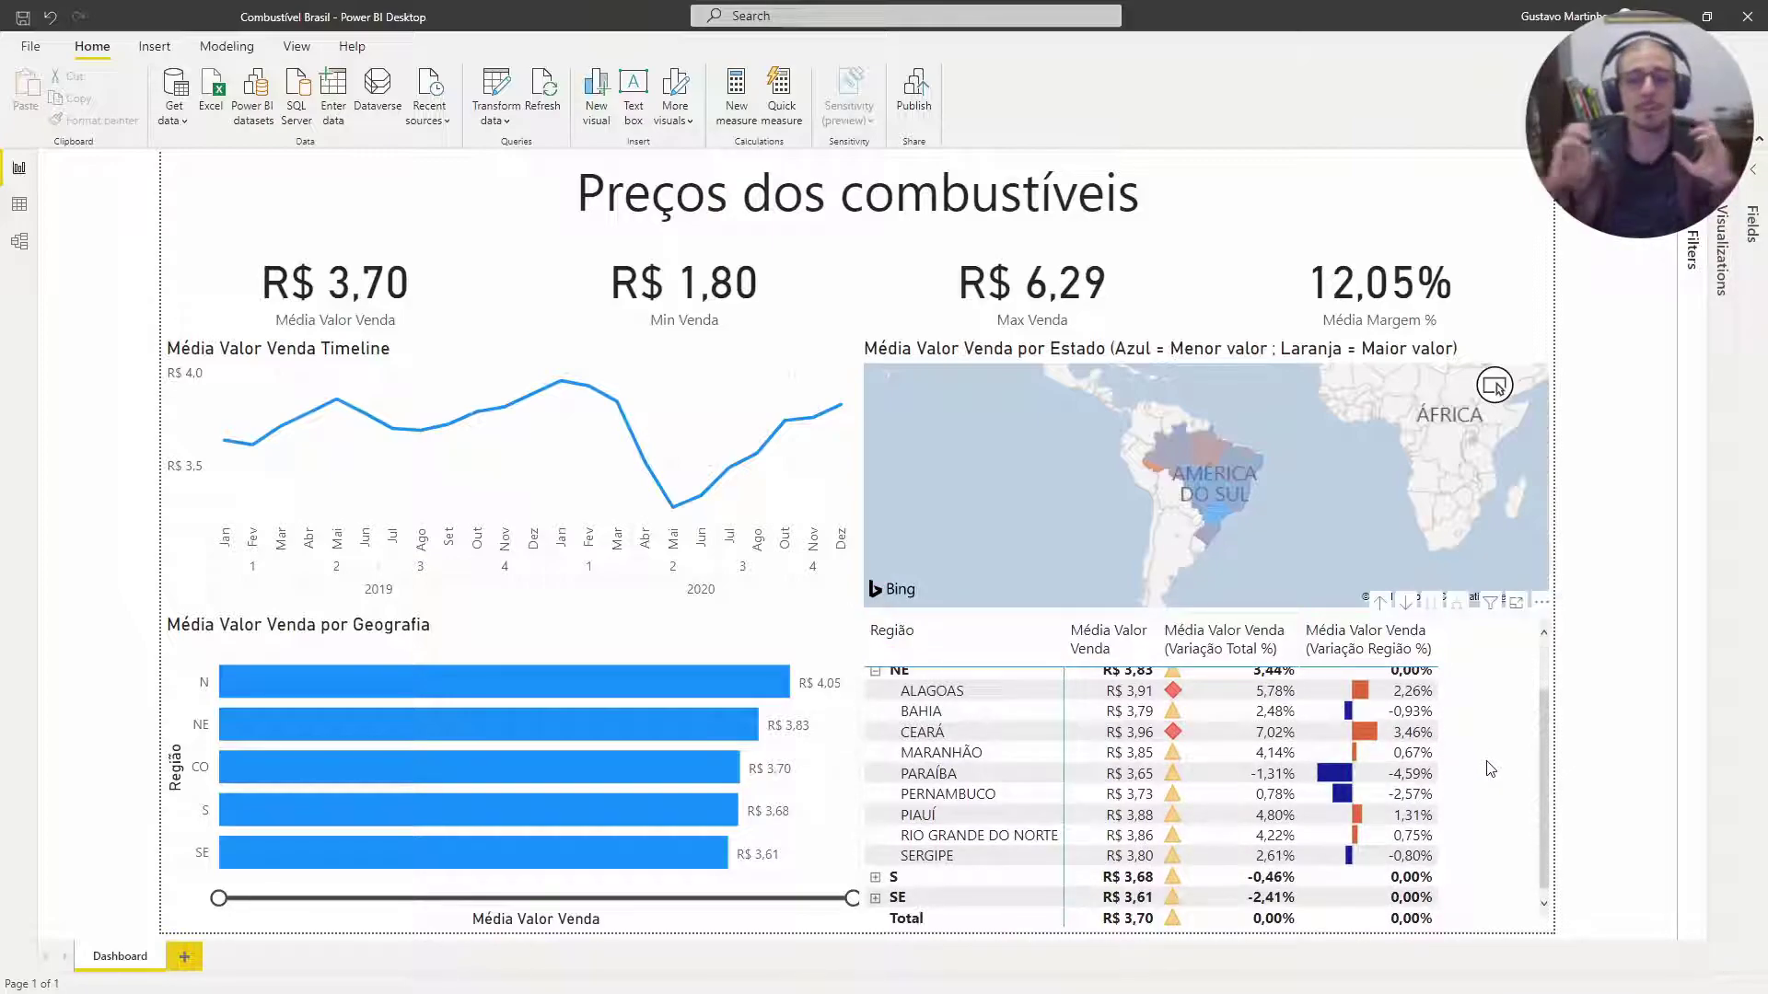